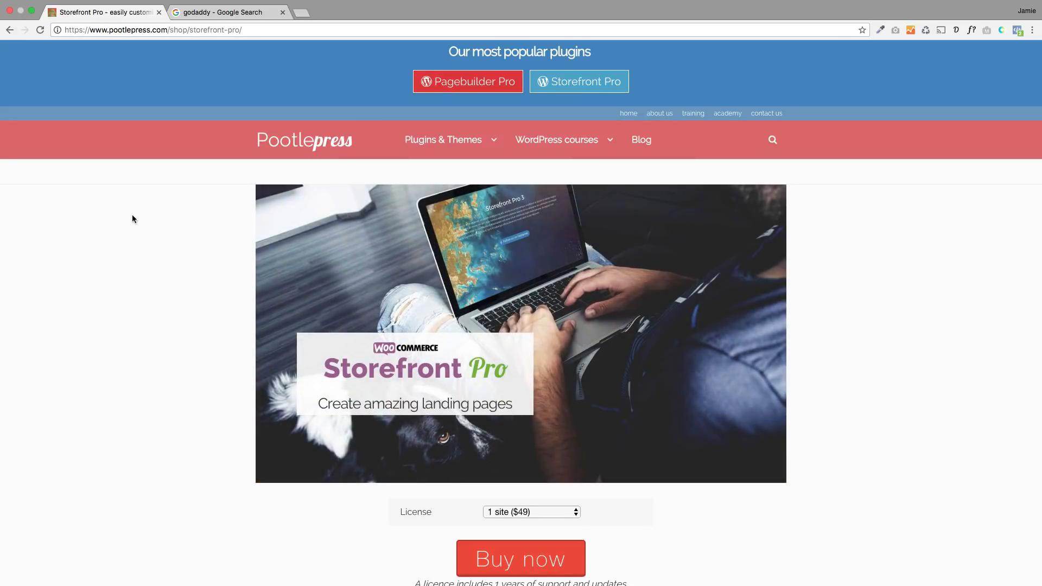
Switch to the 'godaddy' Google results and scroll through GoDaddy's listings and top stories.
left_click(202, 12)
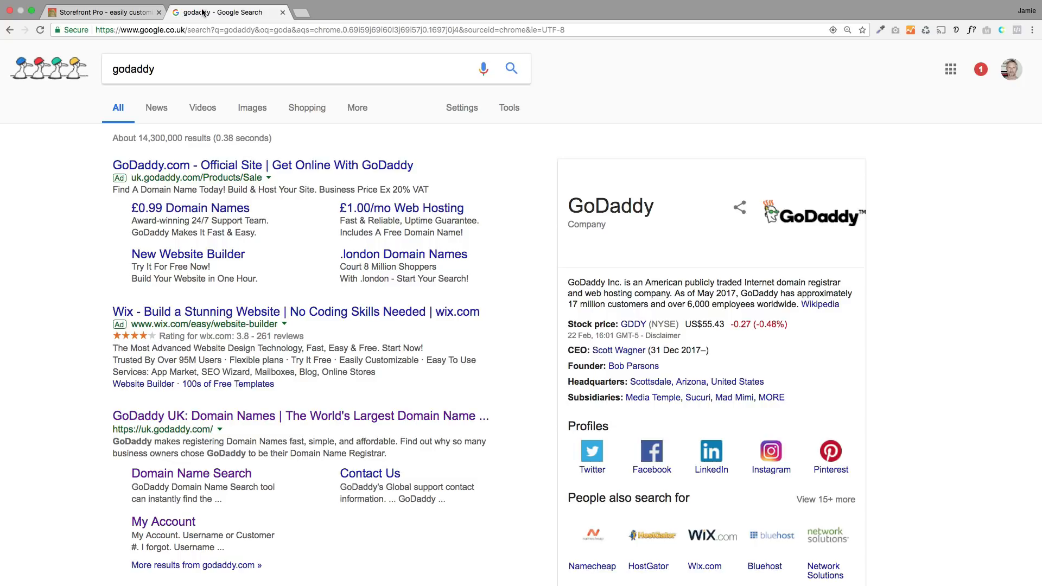
scroll(43, 424, "down", 5)
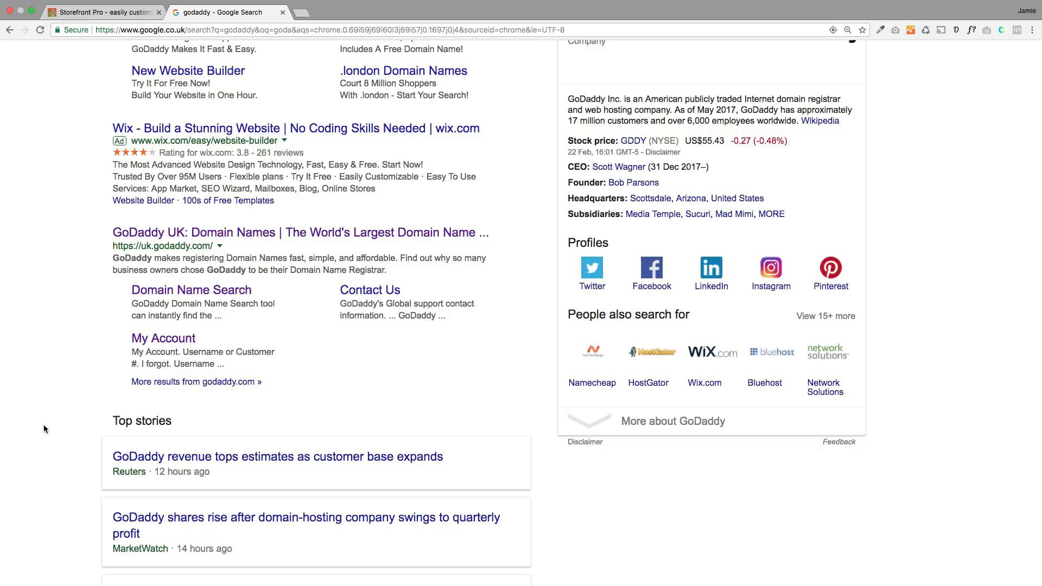
Add GoDaddy UK's Basic managed WordPress hosting plan to the cart, skipping security add-ons and the free domain.
left_click(263, 235)
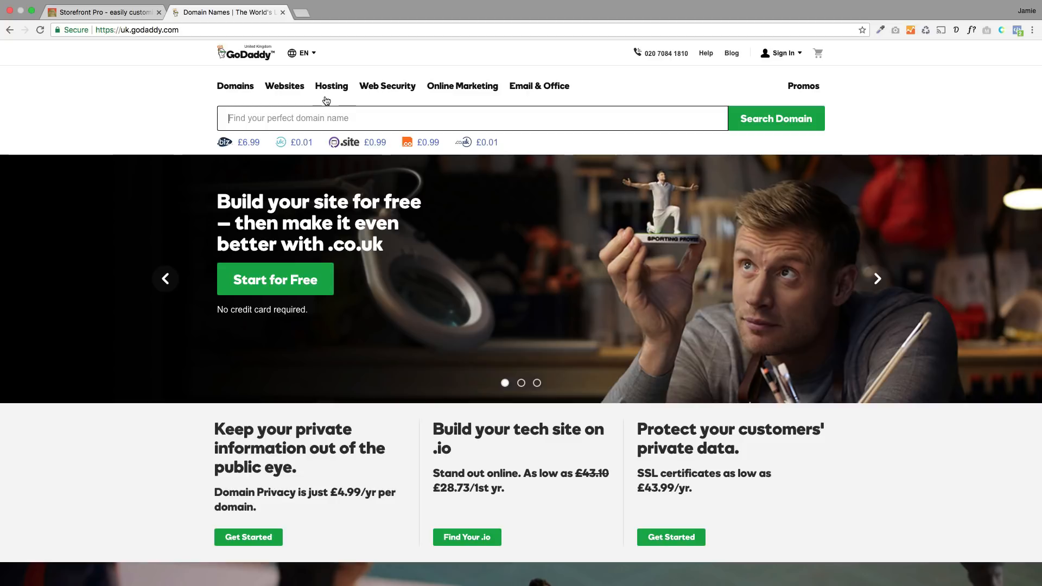
mouse_move(328, 87)
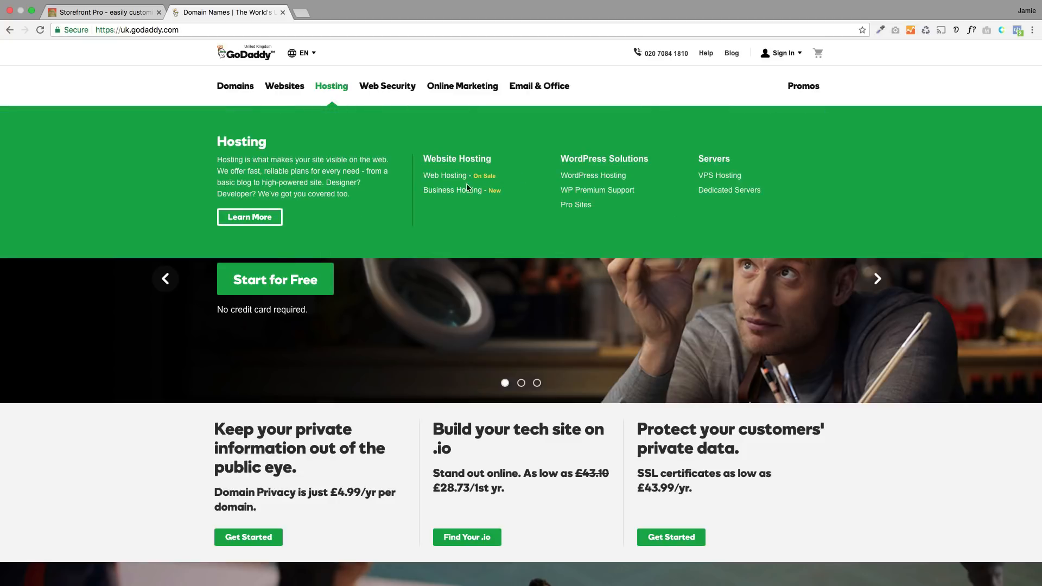
left_click(605, 177)
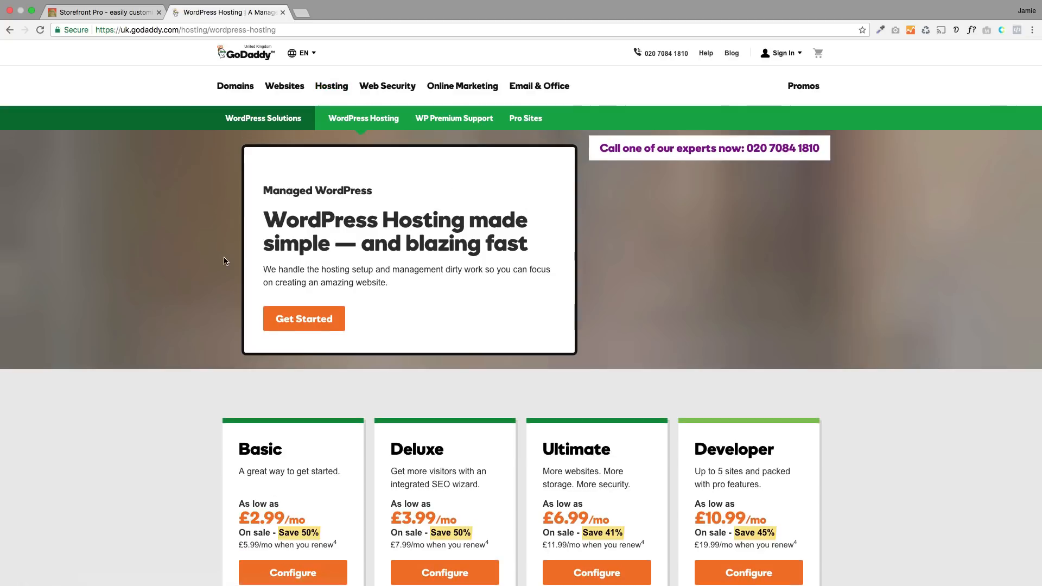
scroll(236, 451, "down", 6)
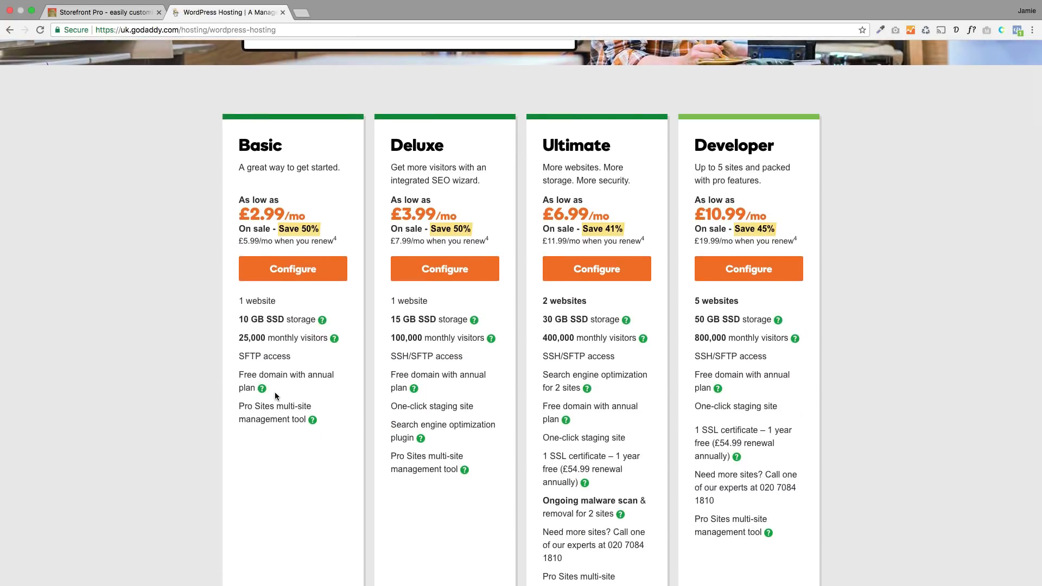
left_click(307, 269)
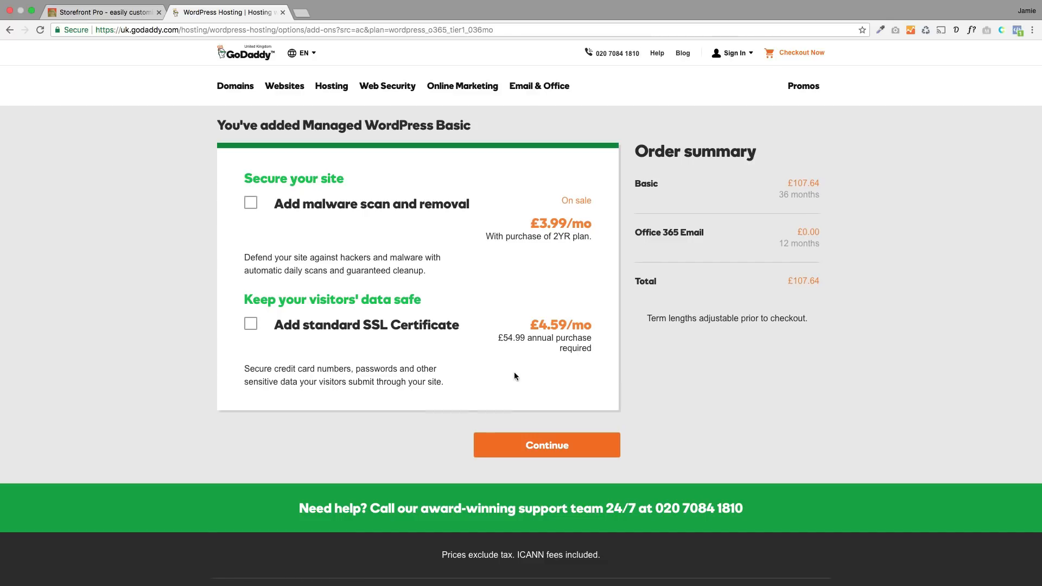
left_click(546, 445)
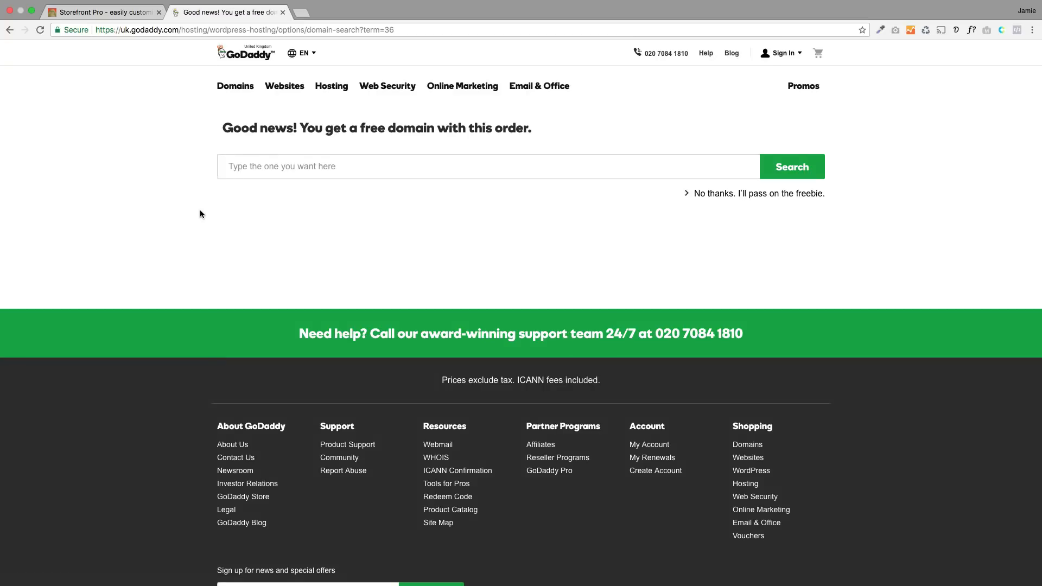
left_click(724, 194)
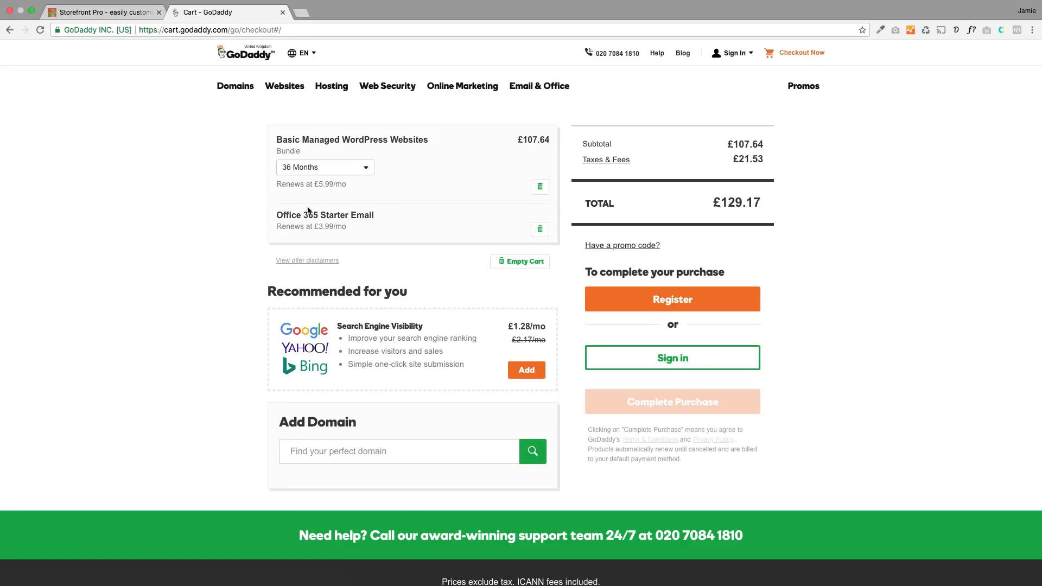
Change the hosting term to 1 Month, accepting the loss of the free products.
left_click(365, 169)
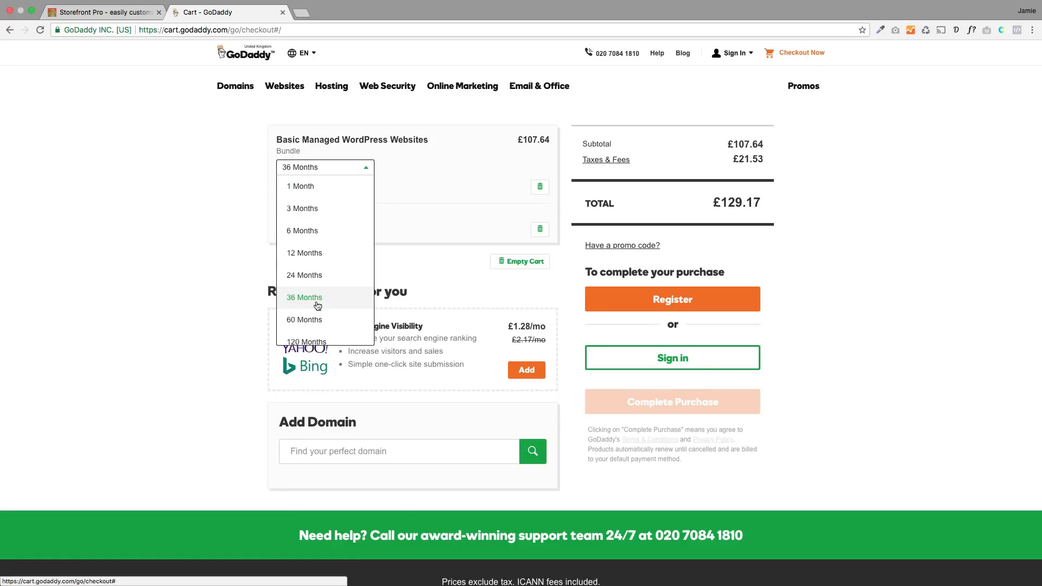
left_click(326, 189)
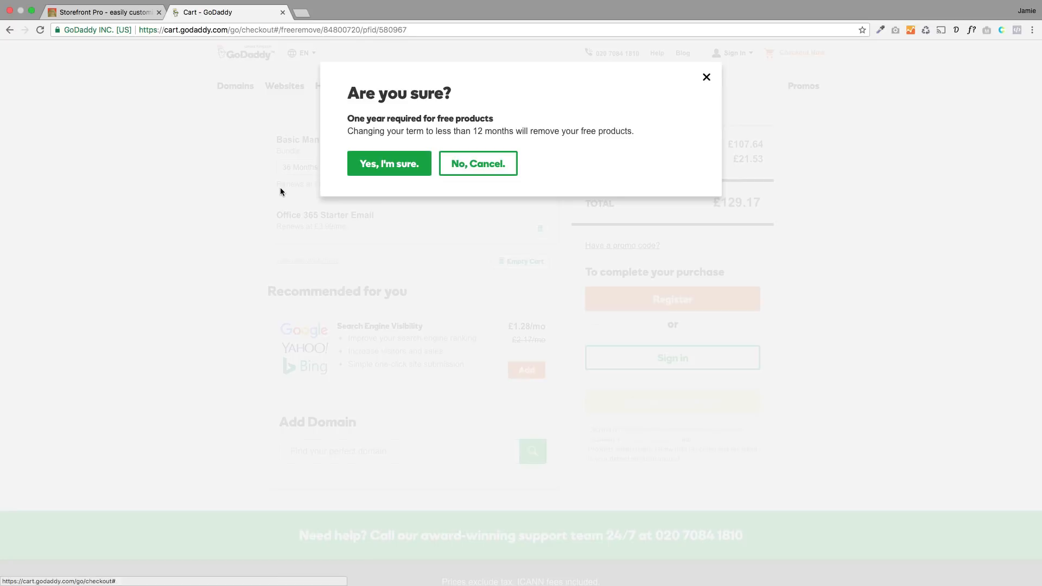
left_click(383, 173)
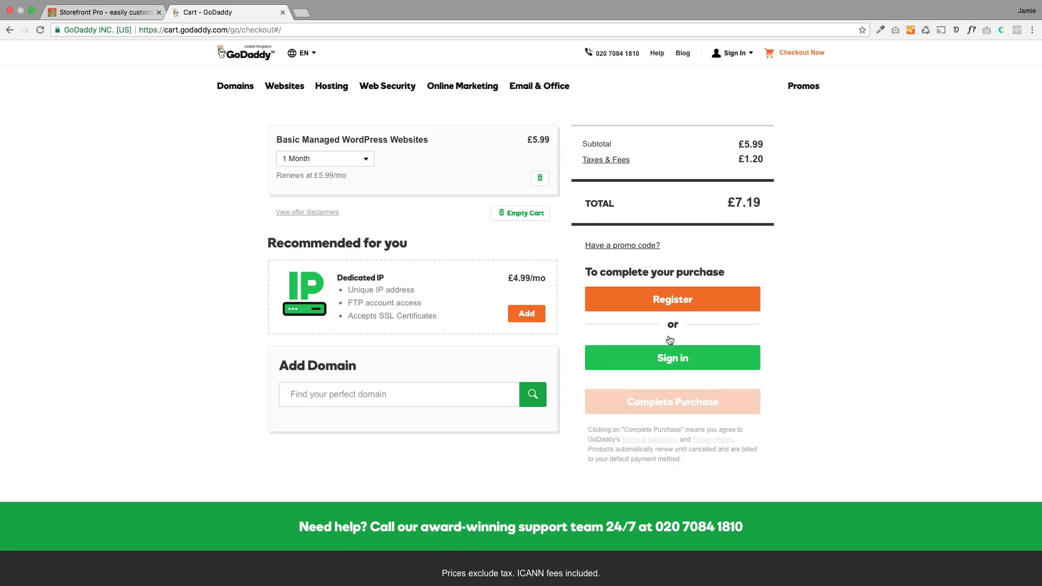
Register a GoDaddy account through Facebook and choose PayPal to pay the £7.19 order.
left_click(661, 301)
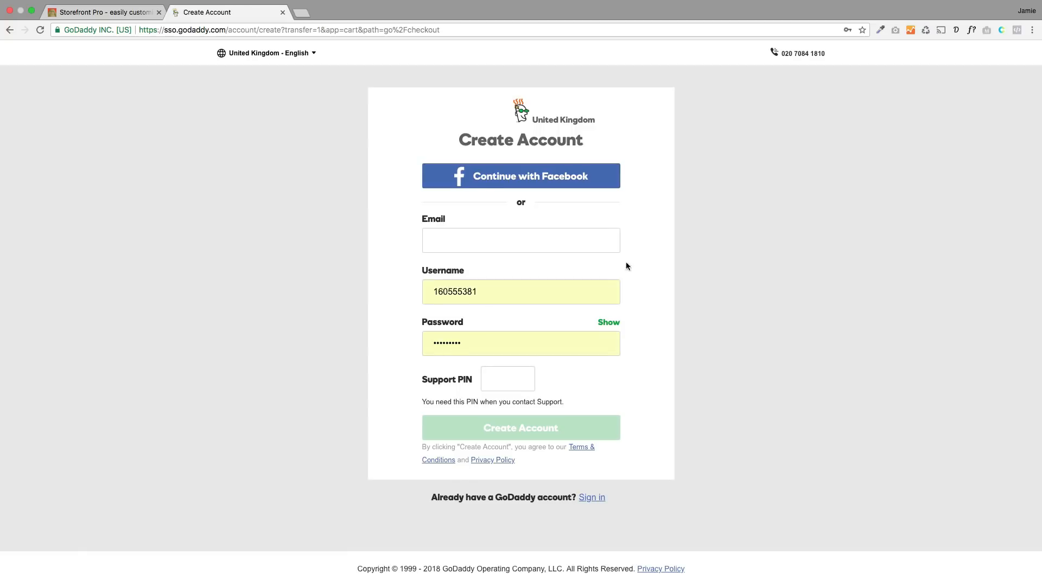
left_click(476, 184)
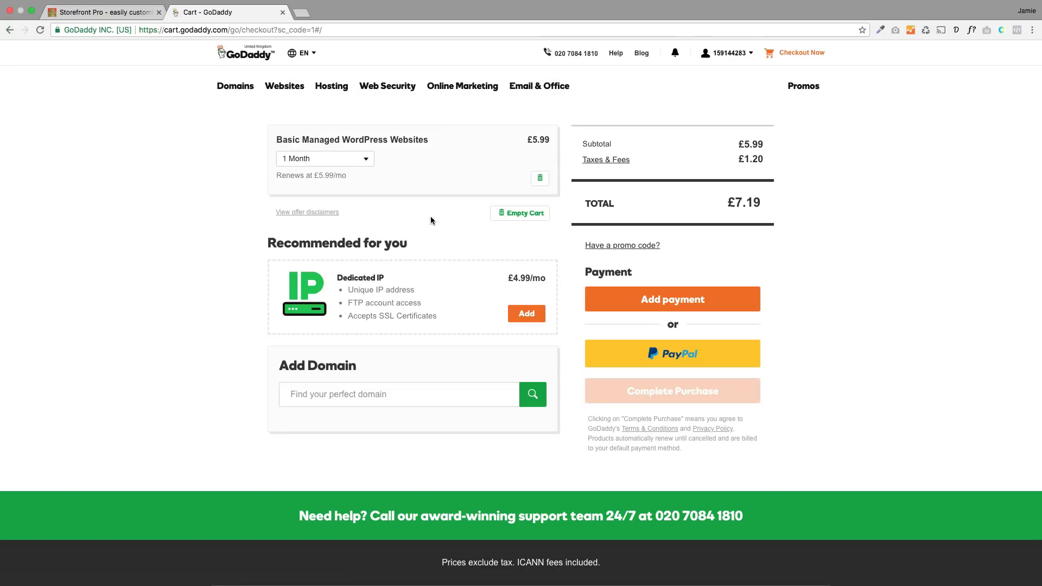
left_click(679, 353)
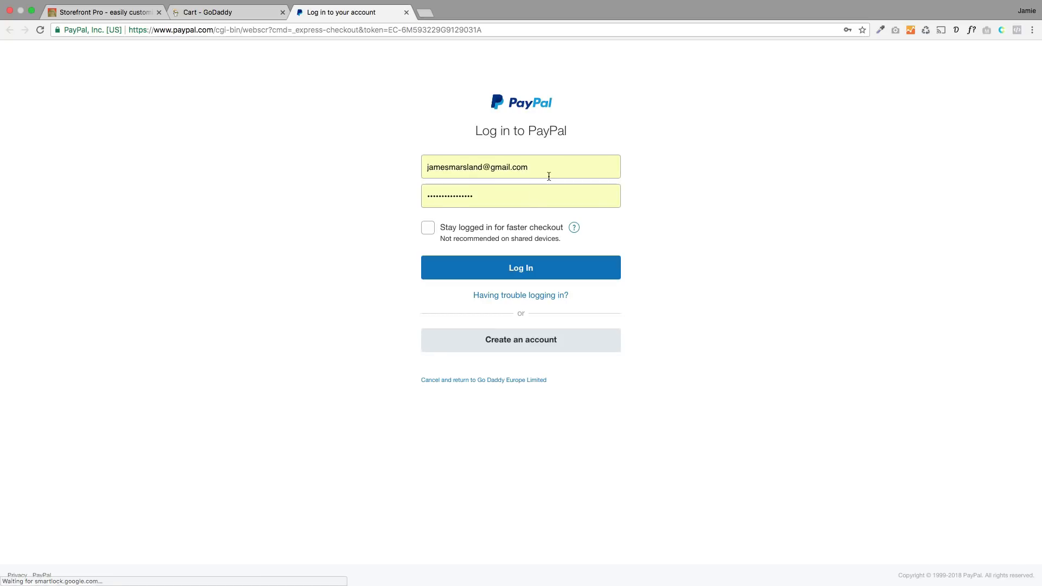
Log in to PayPal with the saved e-mail and approve paying GoDaddy from the PayPal Balance (GBP).
left_click(548, 175)
type("j")
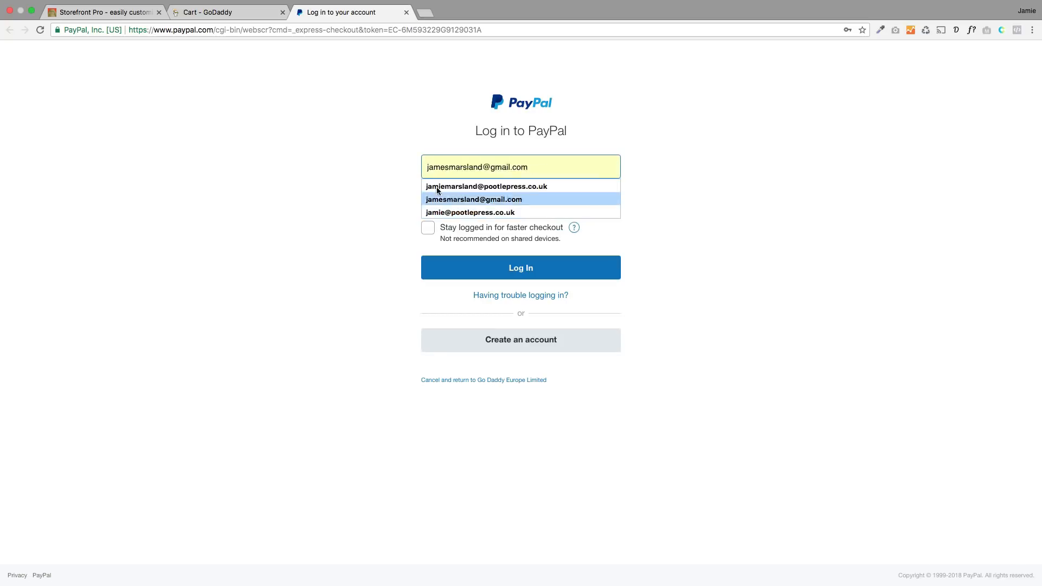
left_click(439, 184)
key("Return")
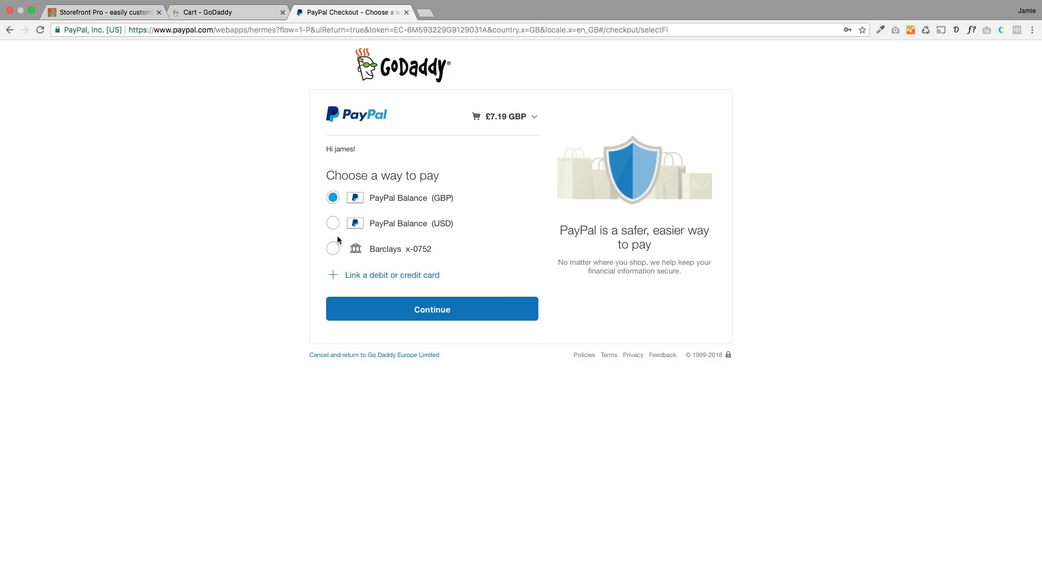
left_click(389, 308)
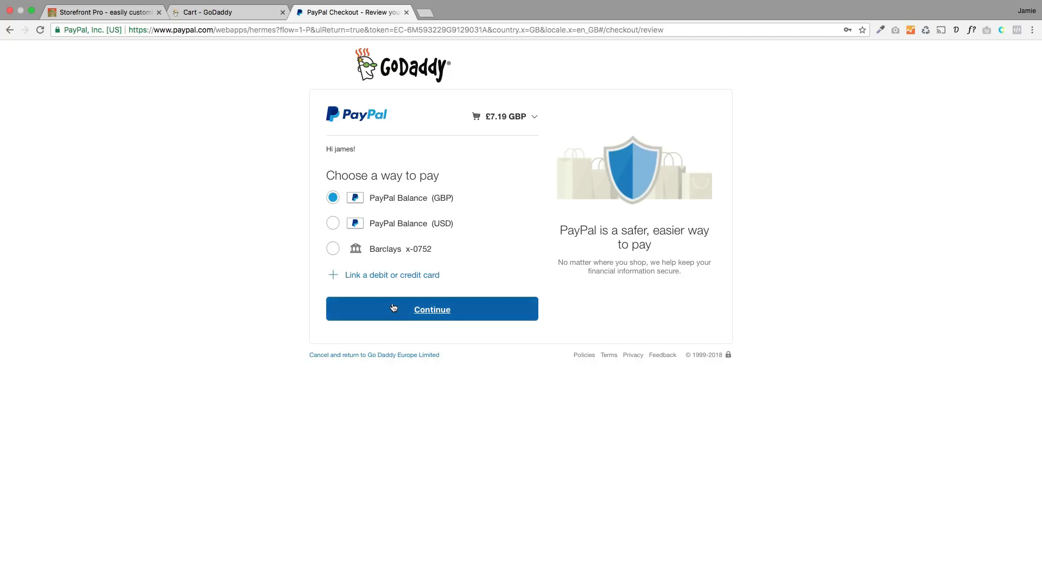
left_click(418, 332)
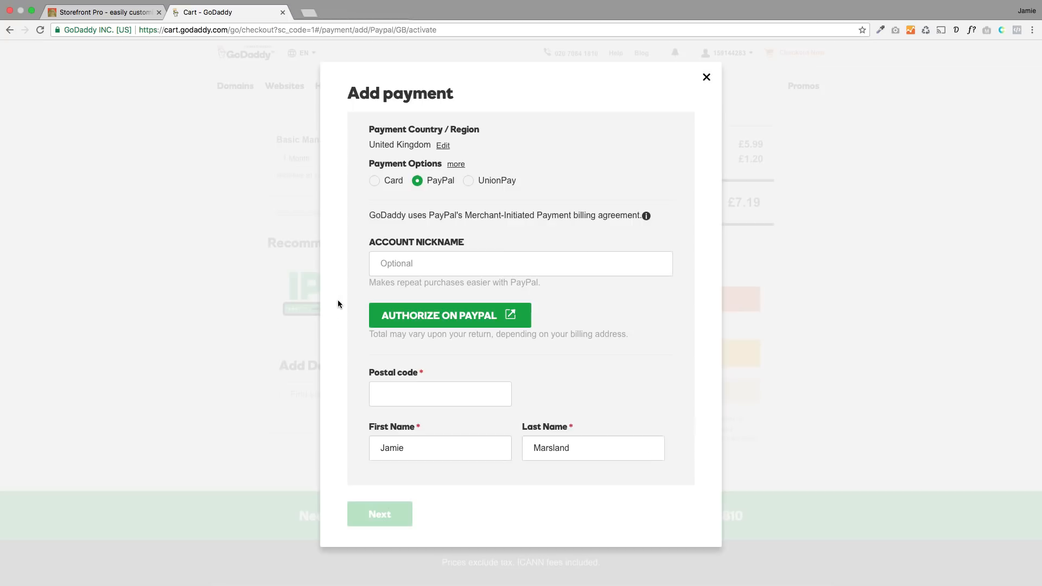
Enter the account nickname and postal code for the PayPal method, then authorize it on PayPal.
left_click(443, 264)
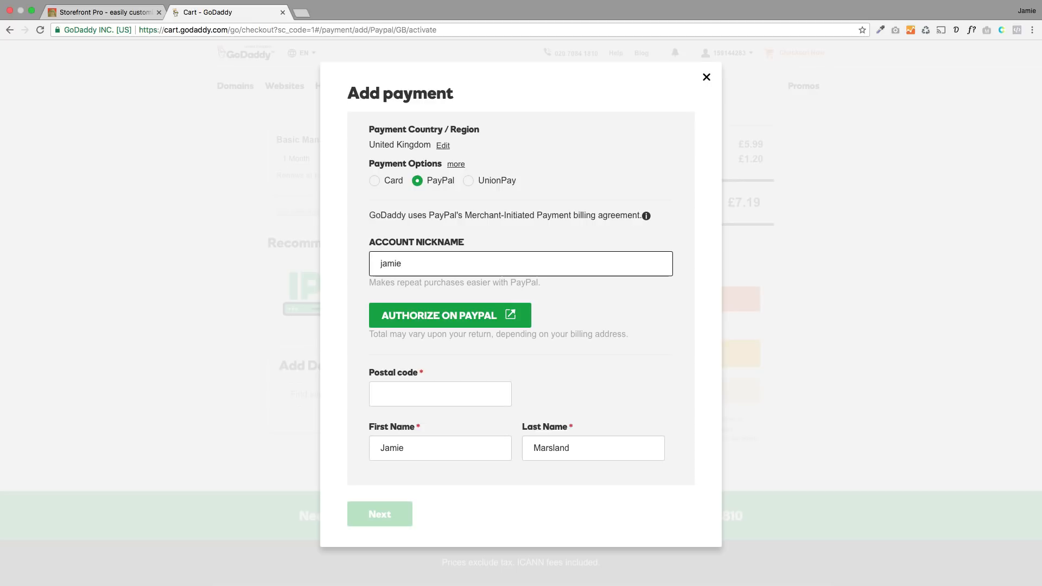
left_click(421, 387)
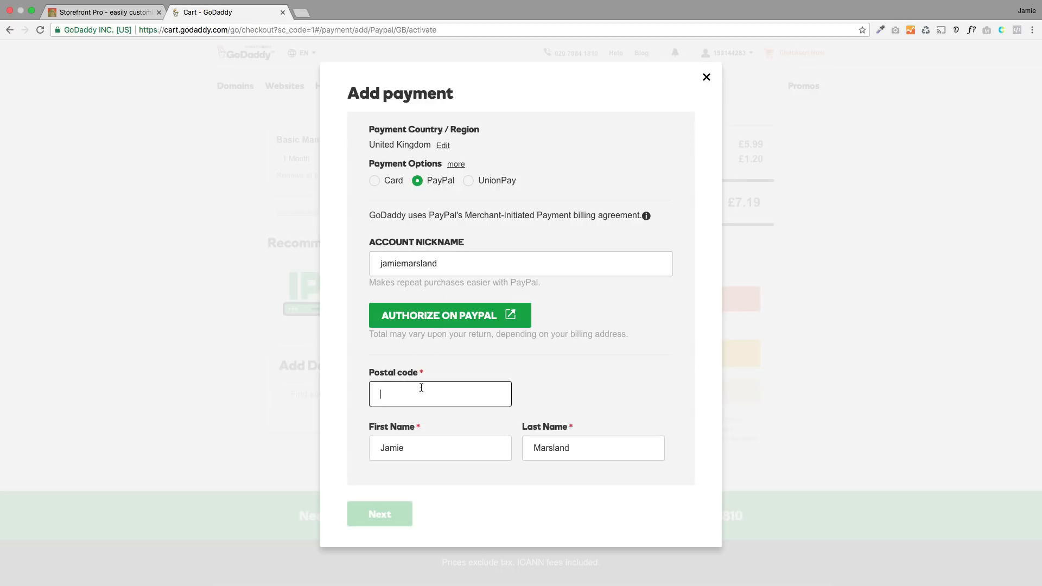
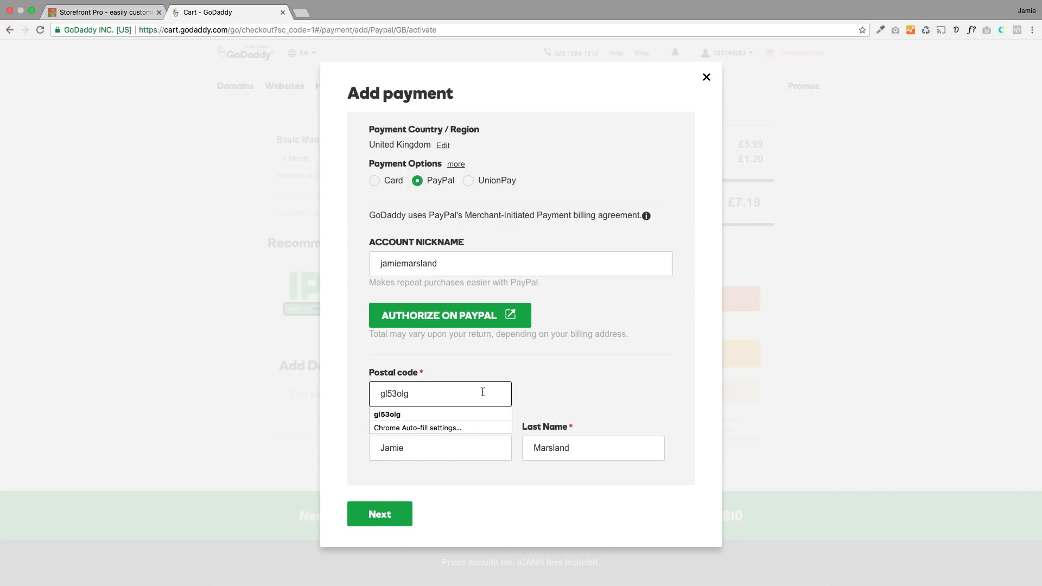
left_click(458, 318)
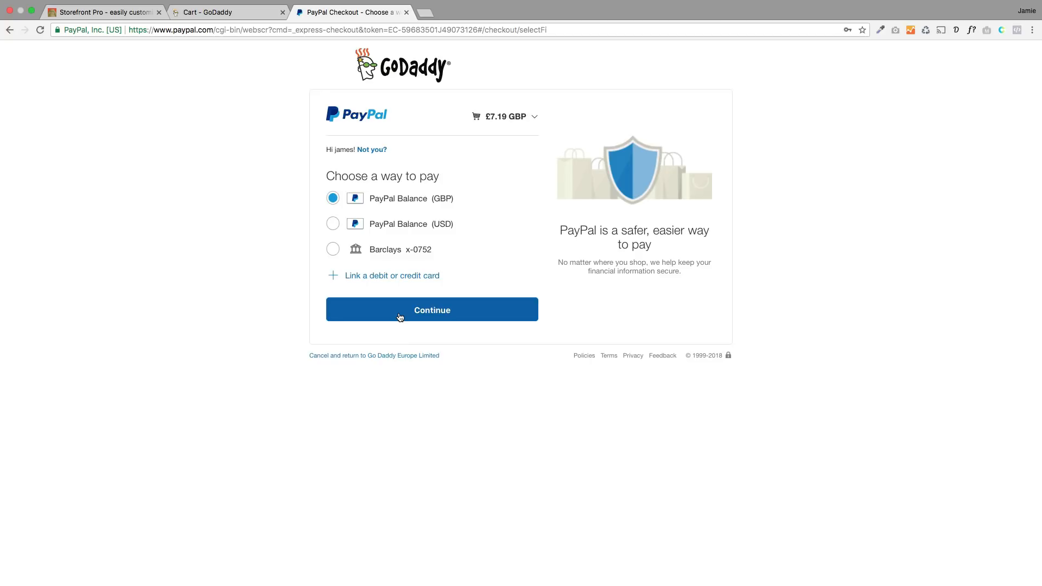
Accept the PayPal billing agreement with GoDaddy and continue to the billing address step.
left_click(400, 317)
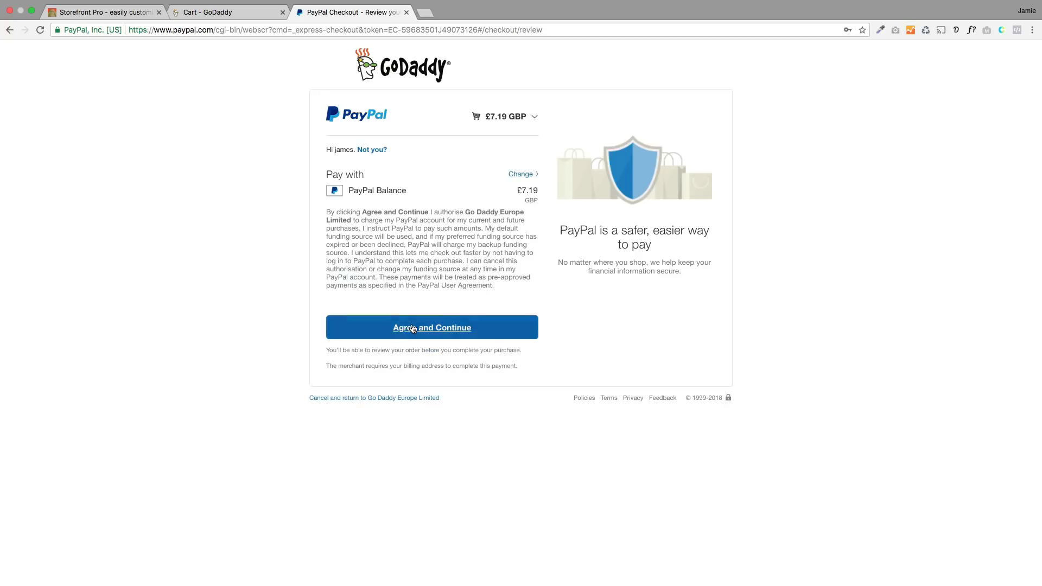
left_click(411, 323)
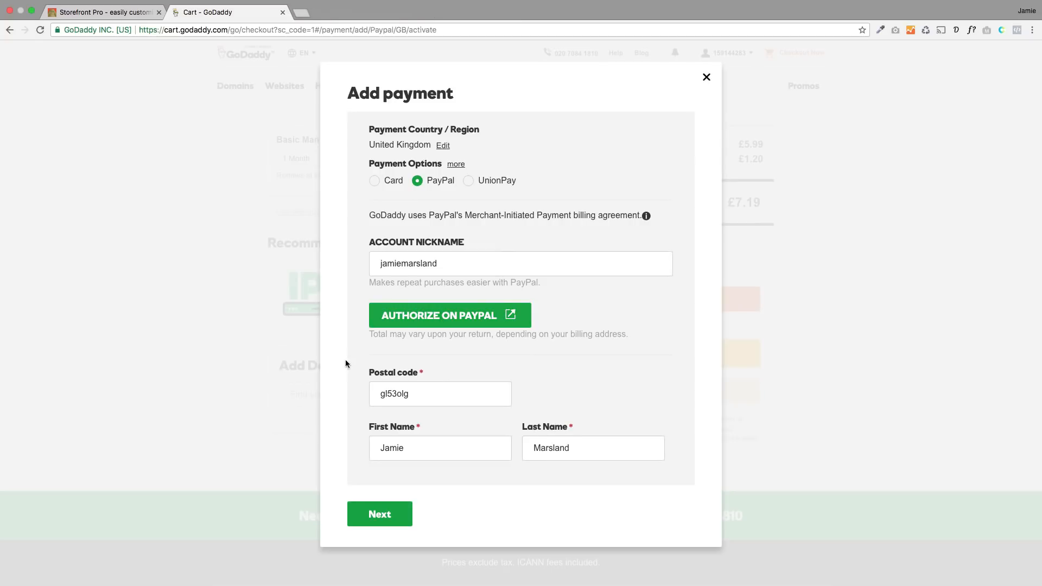
left_click(369, 522)
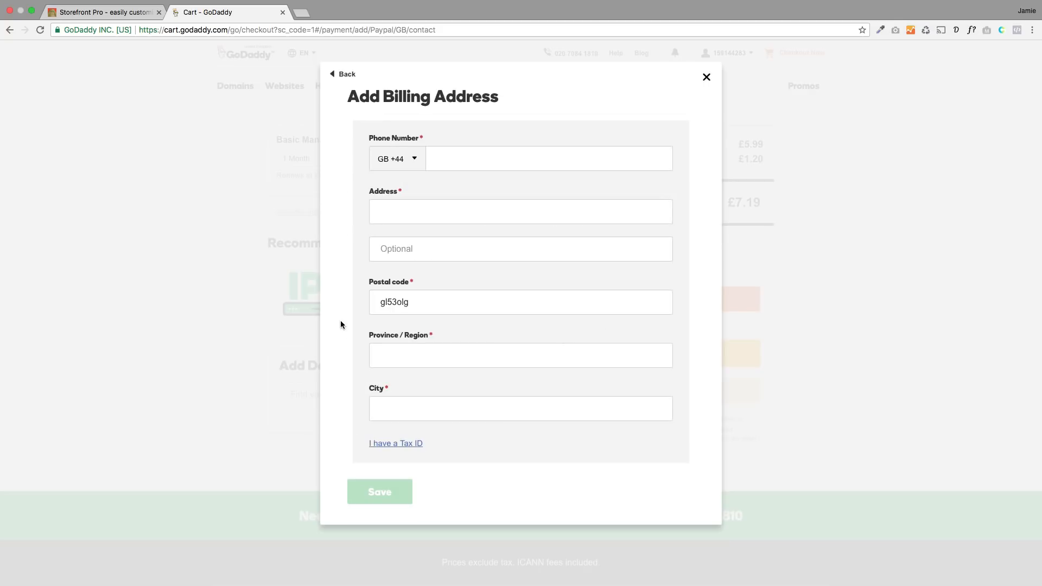
Fill in the billing phone number, street address and province using saved autofill details.
left_click(445, 164)
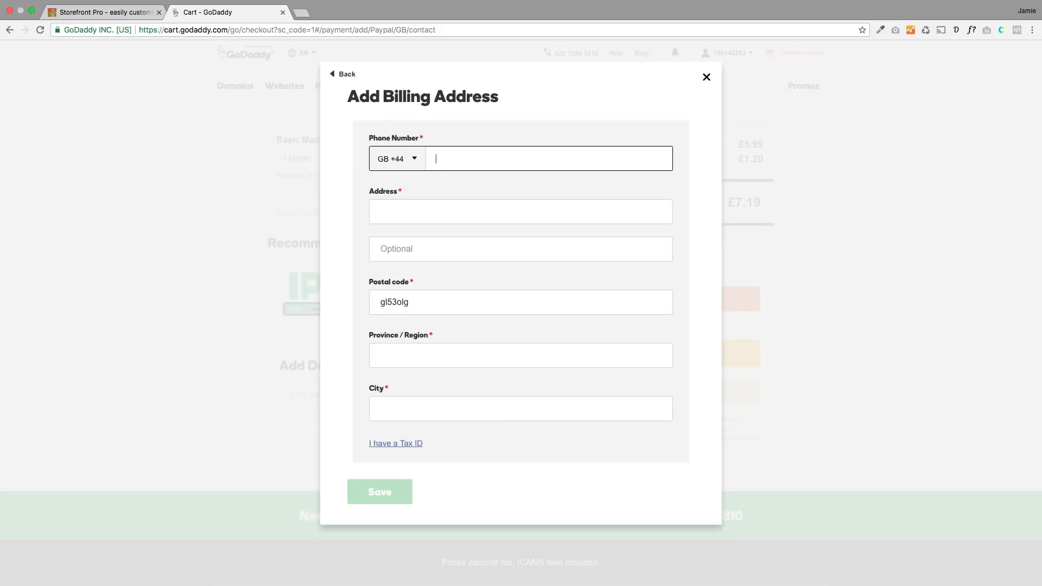
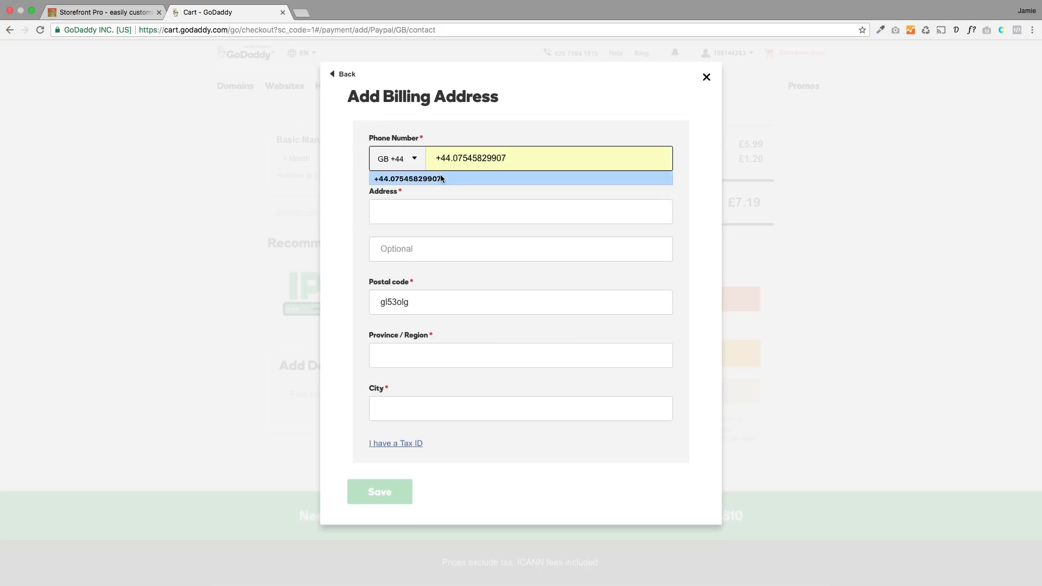
left_click(441, 178)
left_click(440, 217)
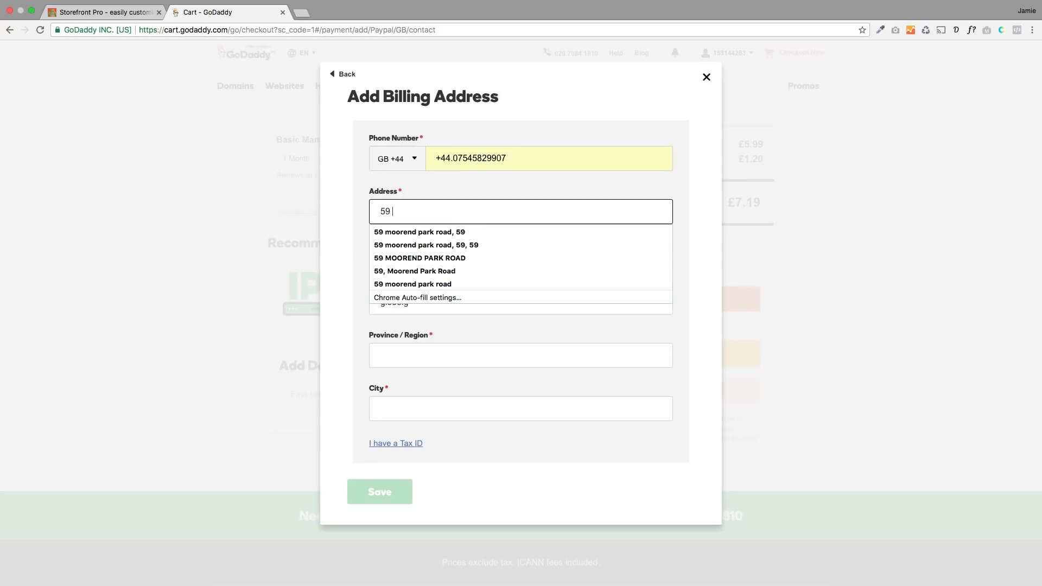
left_click(428, 270)
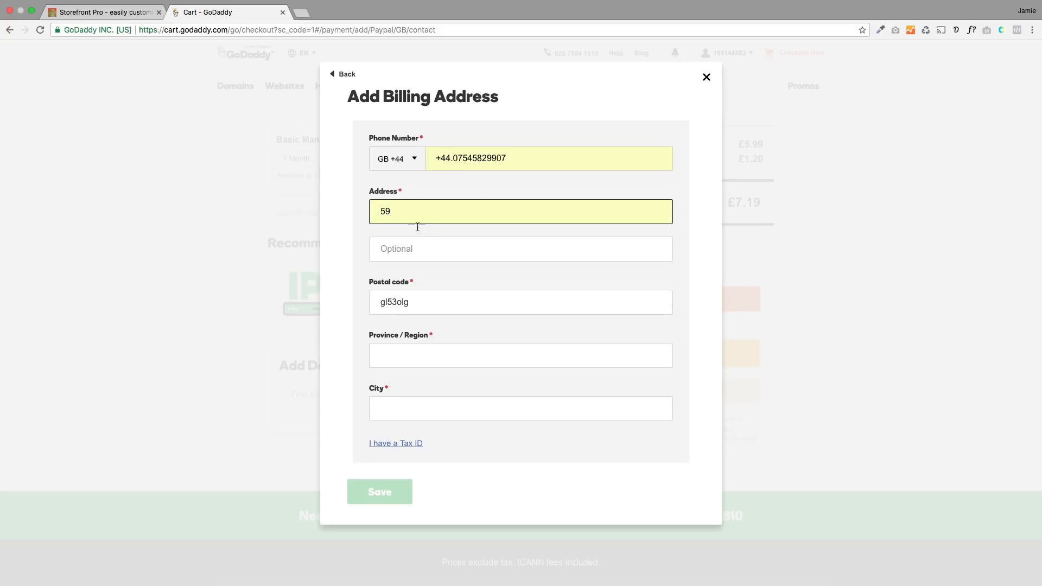
left_click(421, 350)
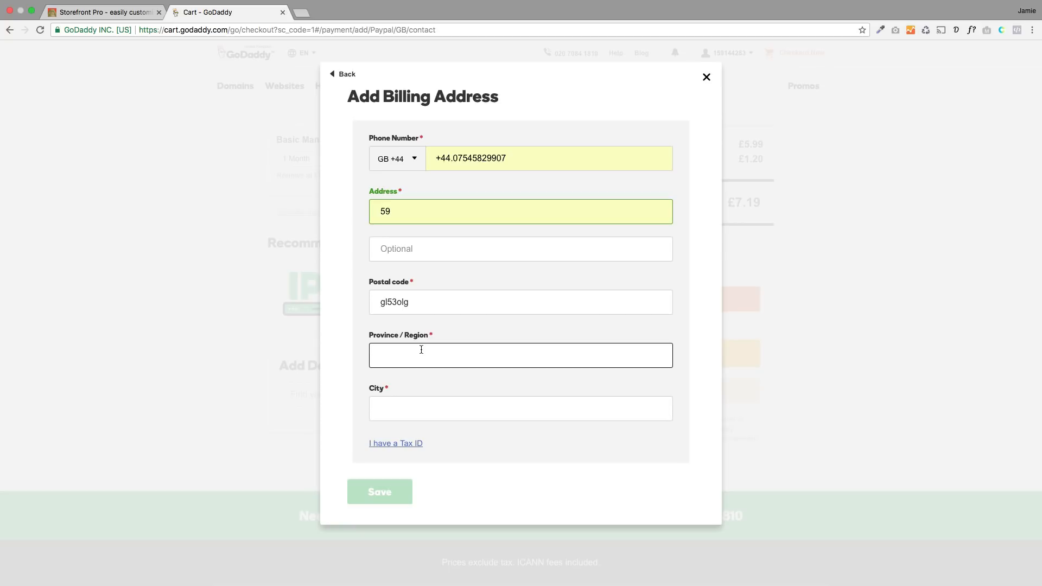
type("glou")
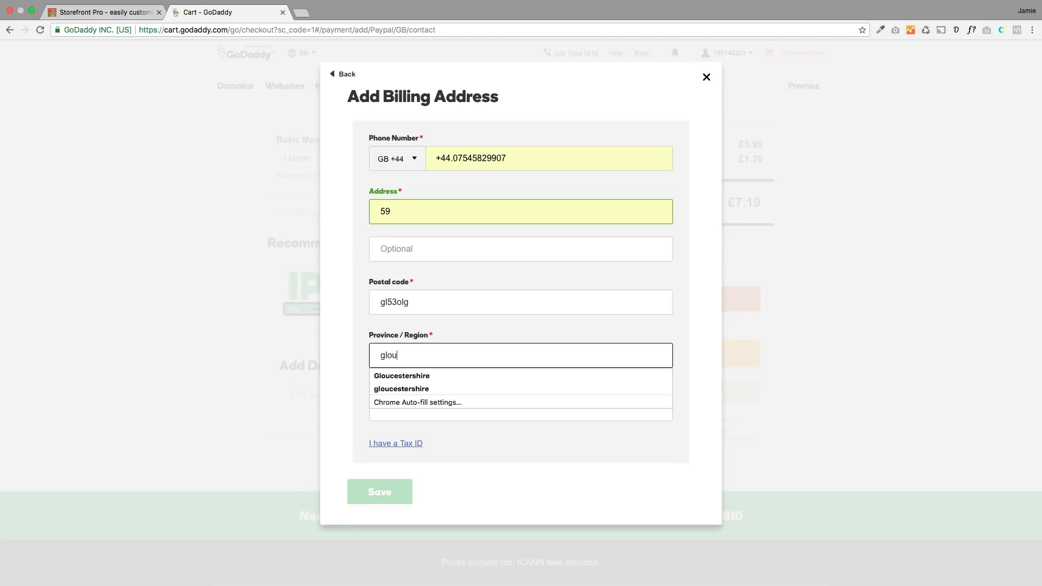
left_click(418, 375)
Enter the city, complete the street name, and save the billing address.
left_click(423, 409)
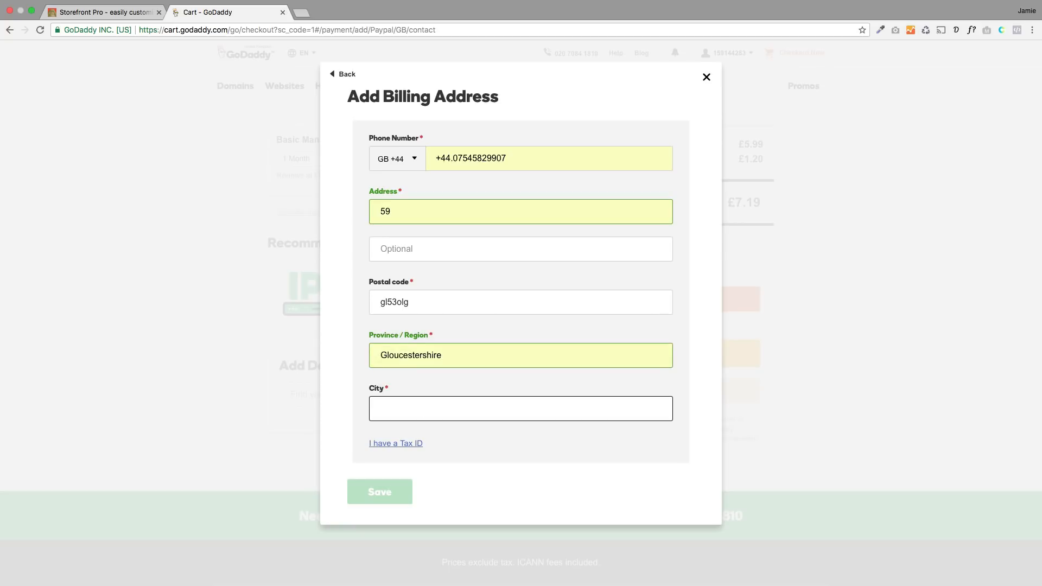
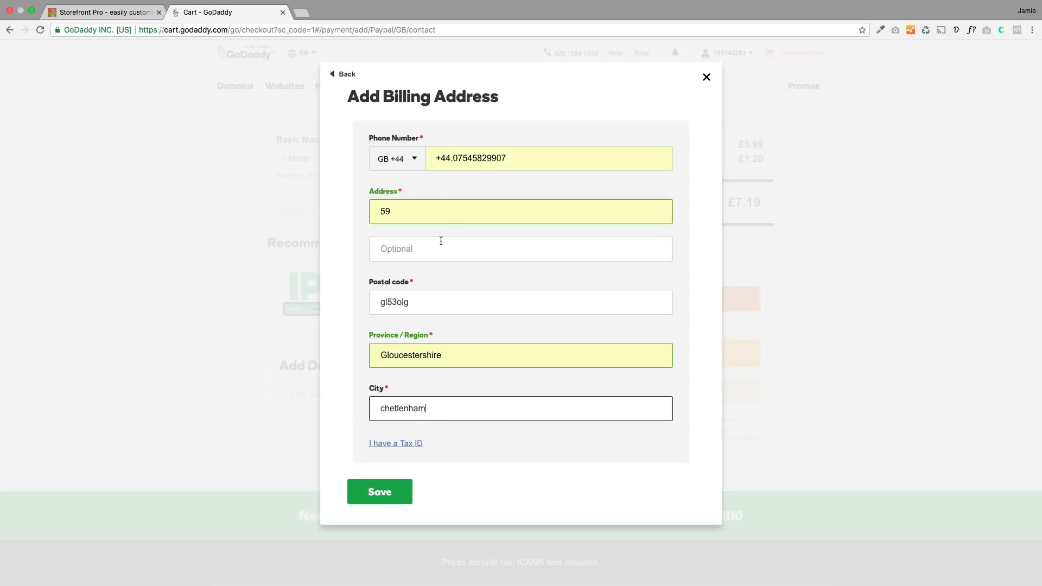
left_click(441, 213)
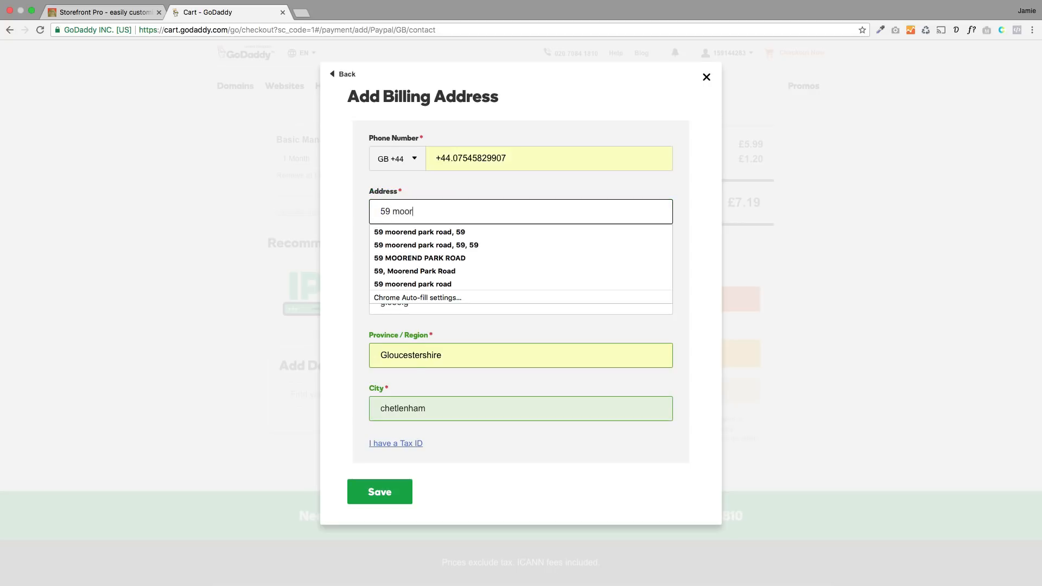
left_click(609, 520)
left_click(377, 492)
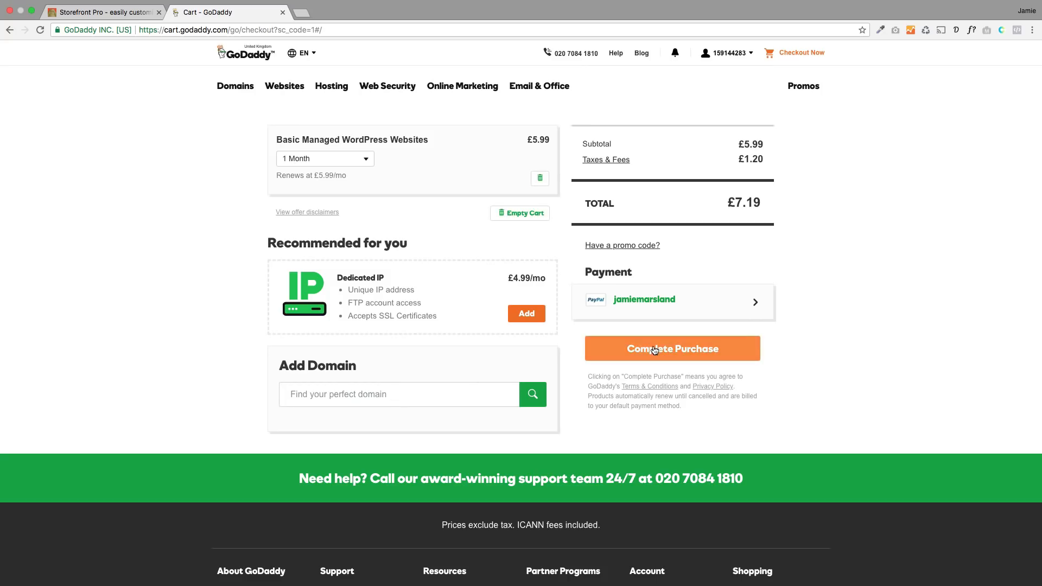
Complete the £7.19 purchase and set up a new site on the temporary domain in the Europe data center.
left_click(654, 350)
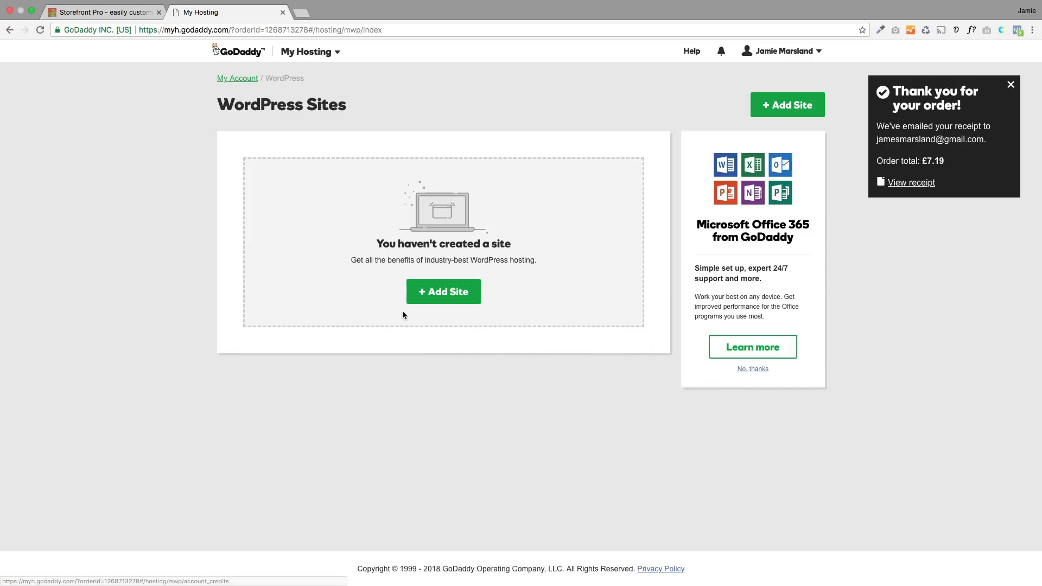
left_click(440, 293)
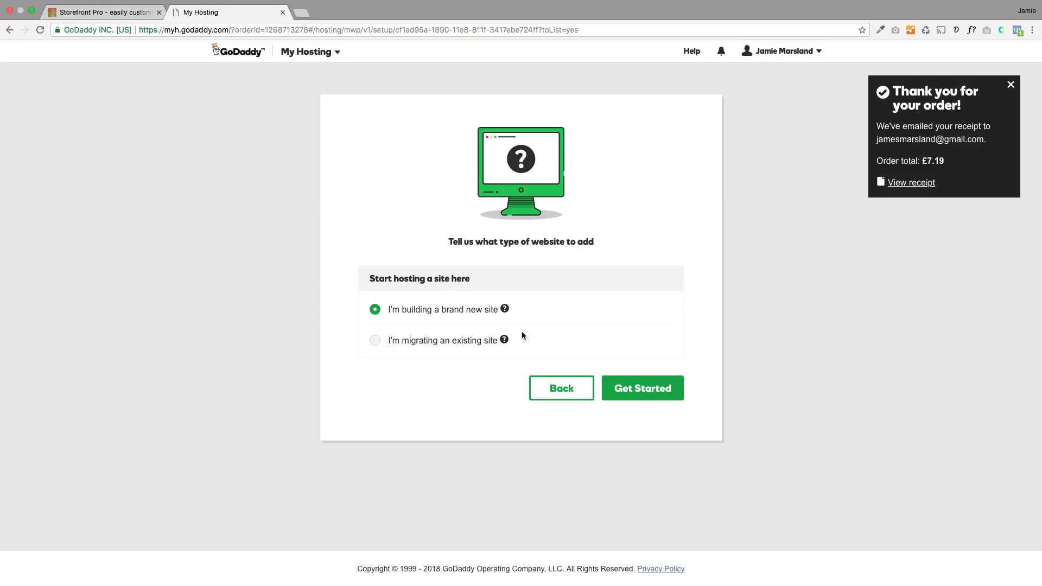
left_click(630, 386)
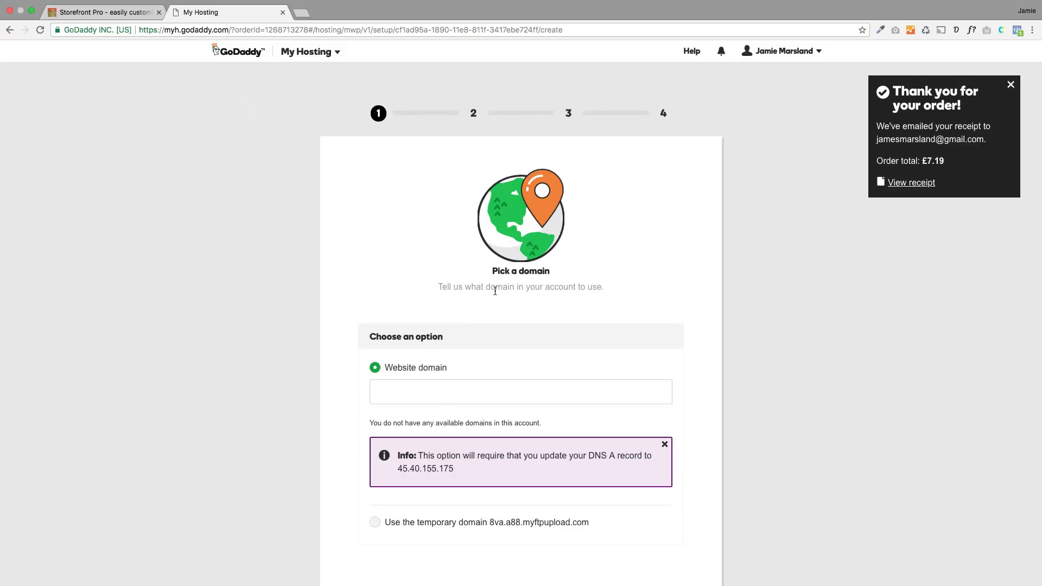
scroll(428, 391, "down", 2)
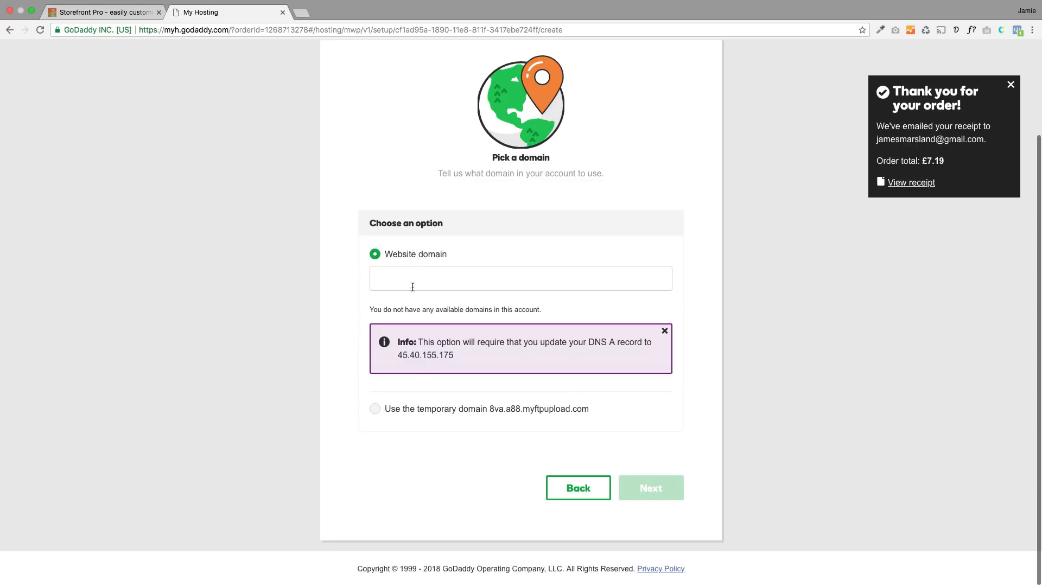
left_click(375, 410)
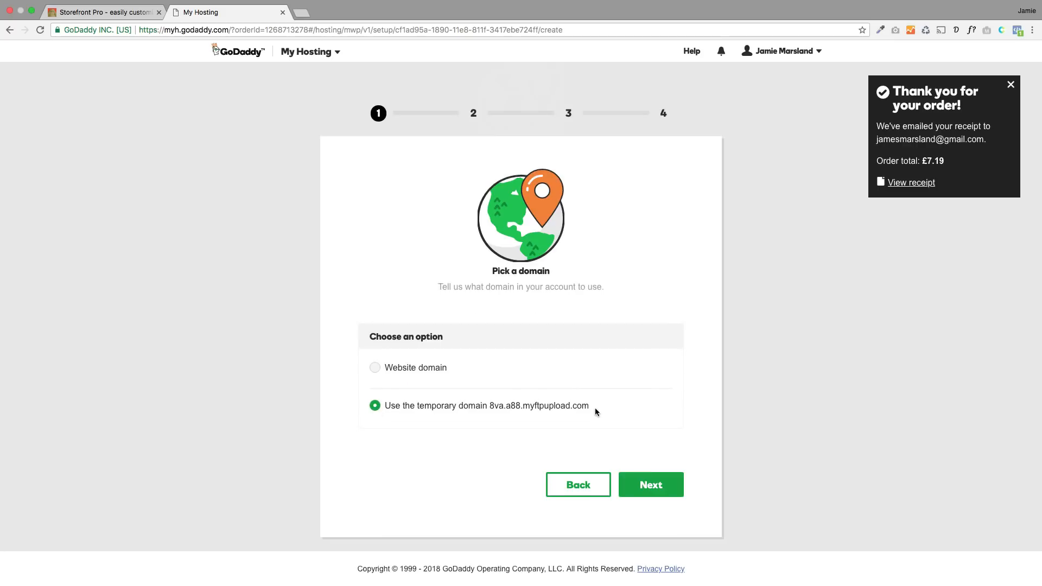
left_click_drag(595, 412, 496, 409)
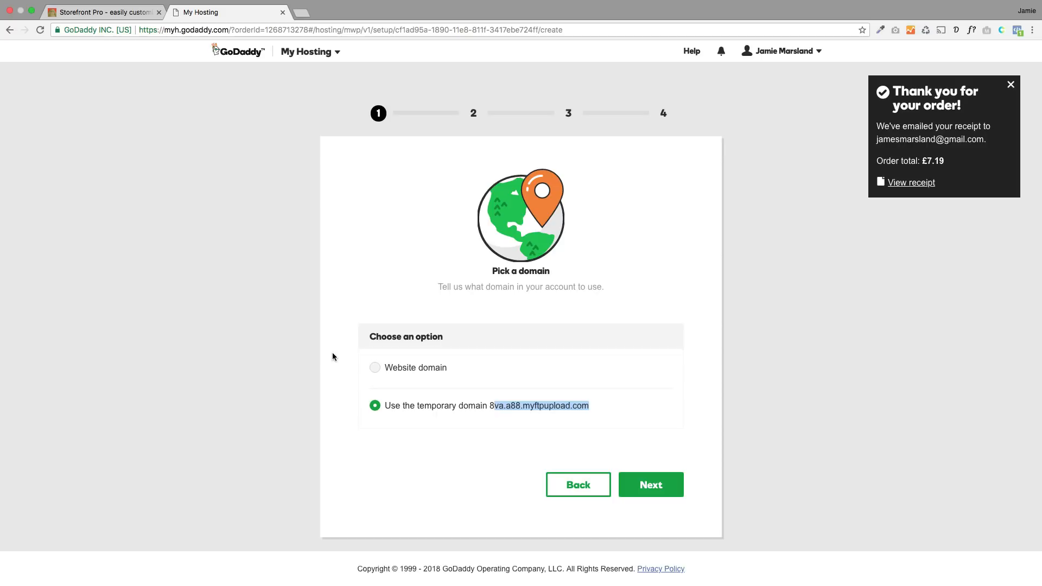
left_click(646, 484)
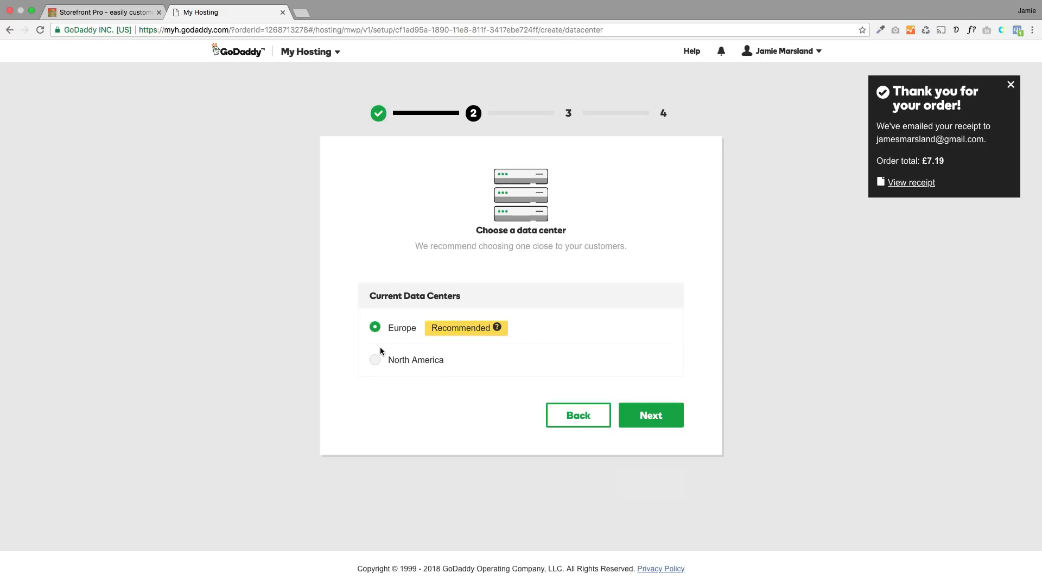
left_click(648, 415)
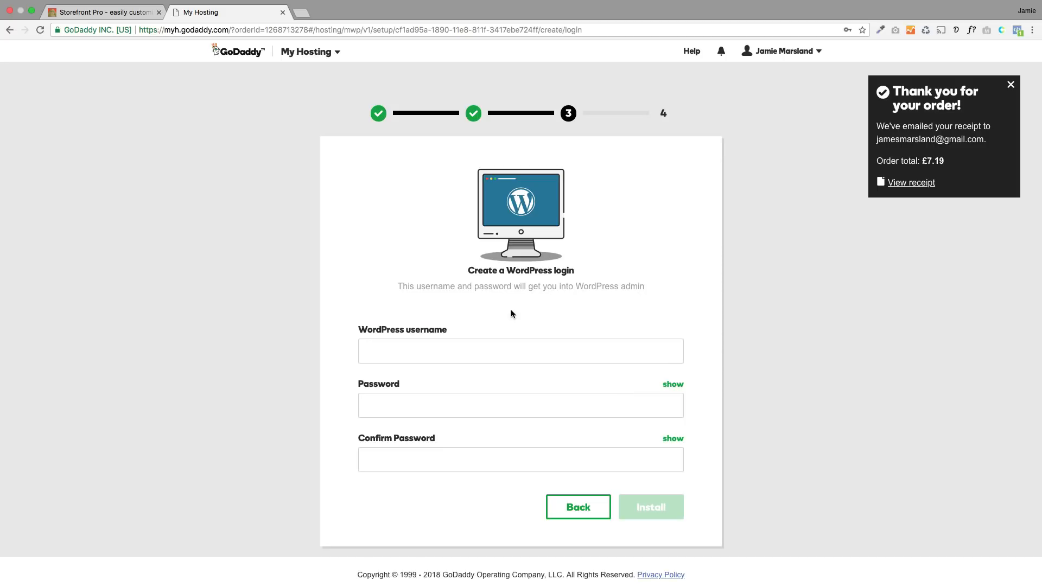
Enter the WordPress admin username and password, then start installing WordPress.
left_click(468, 347)
type("jamie")
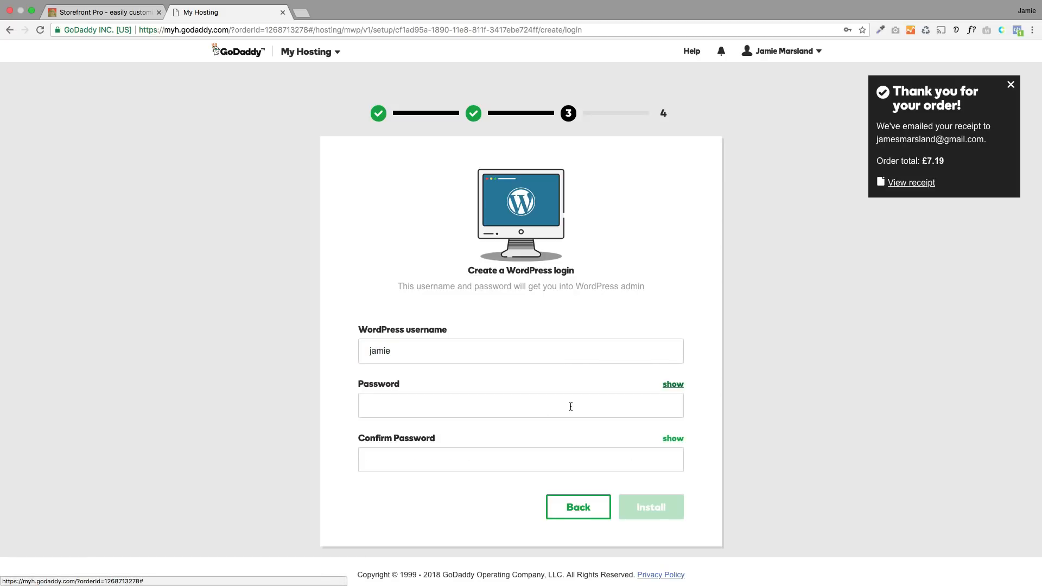
left_click(570, 406)
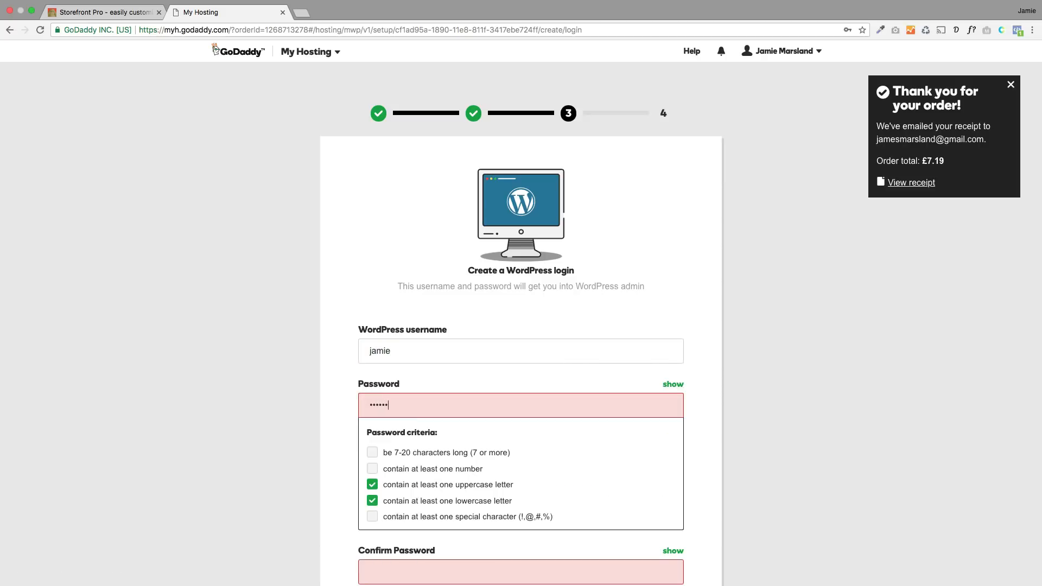
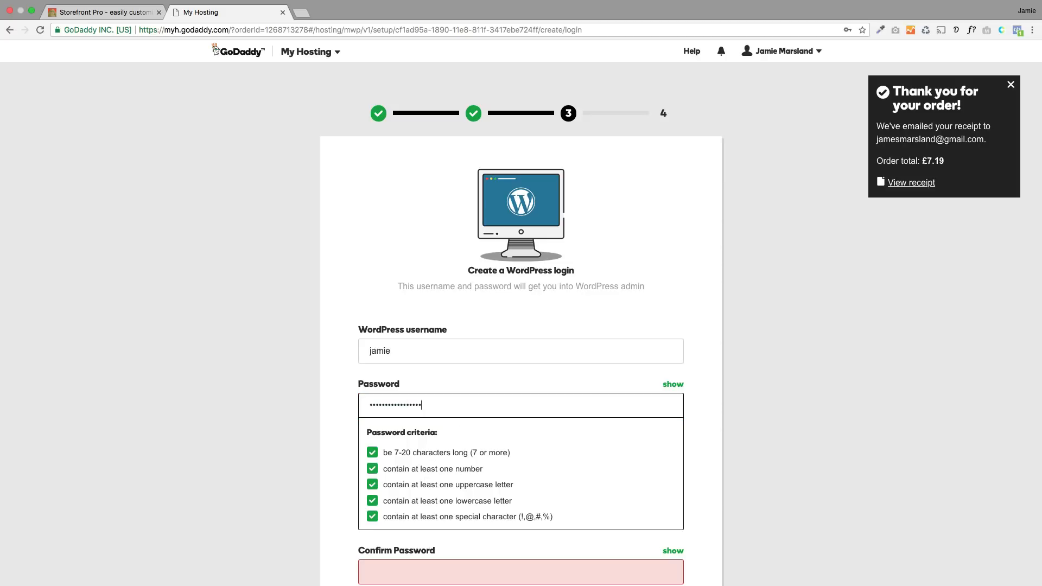
left_click(418, 561)
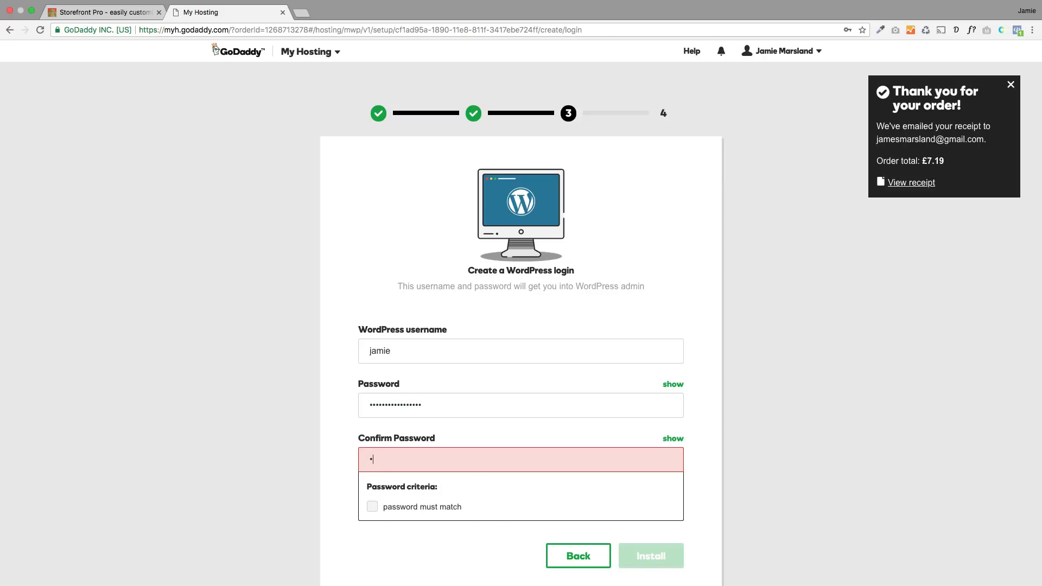
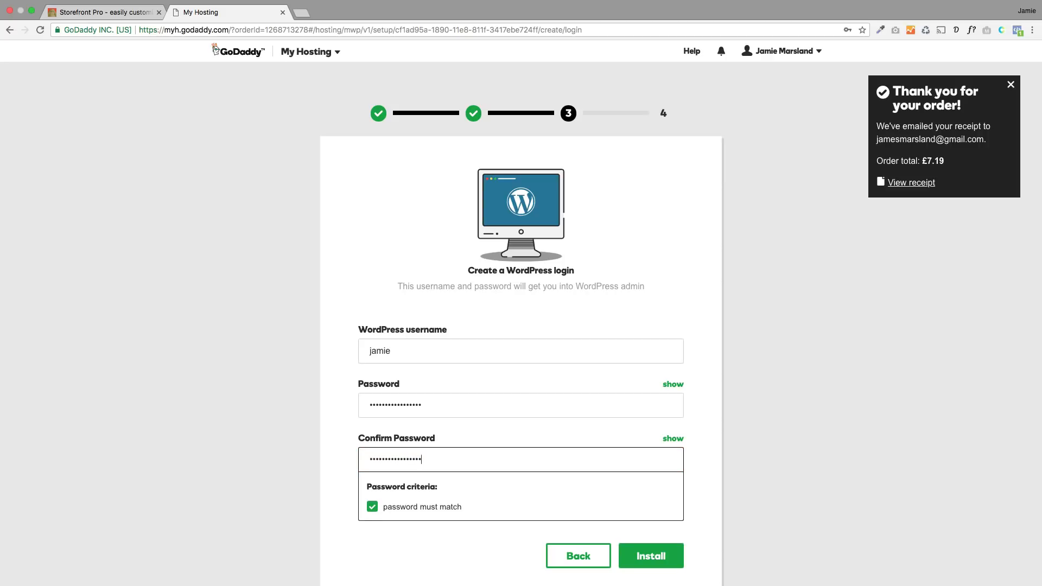
left_click(646, 552)
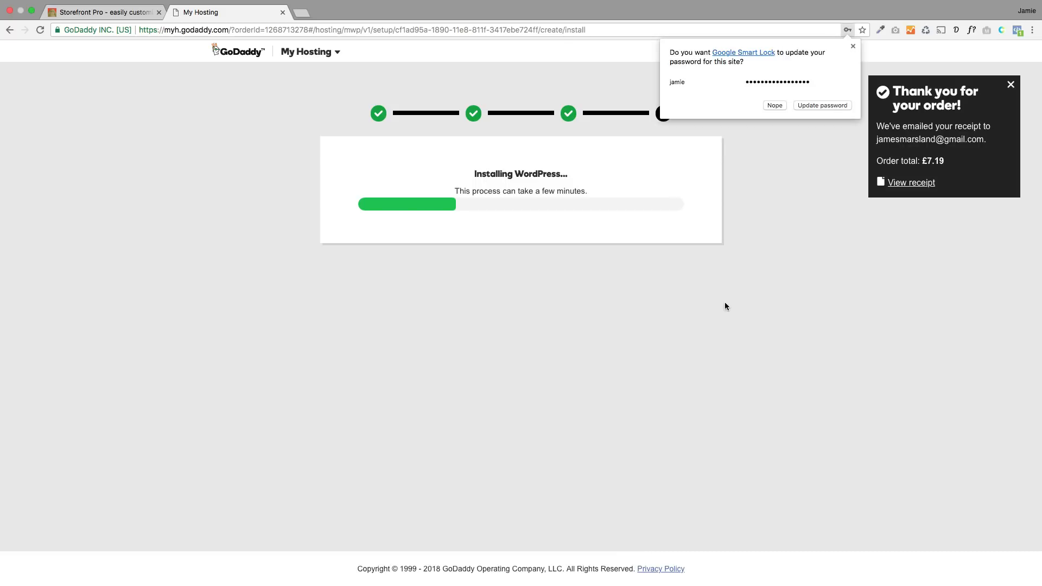
left_click(818, 105)
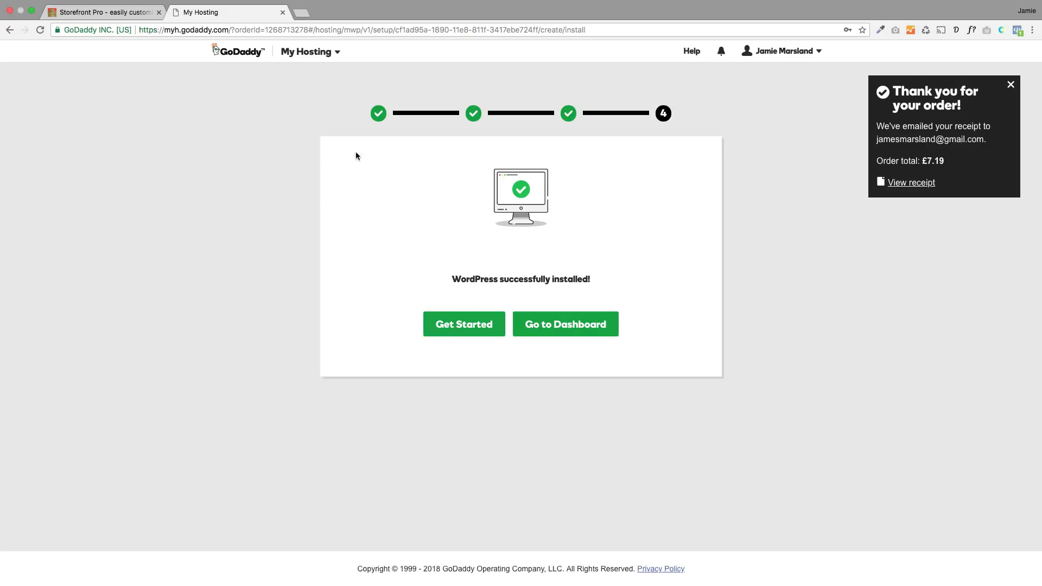
Once WordPress reports a successful install, go to the new site's dashboard.
left_click(583, 323)
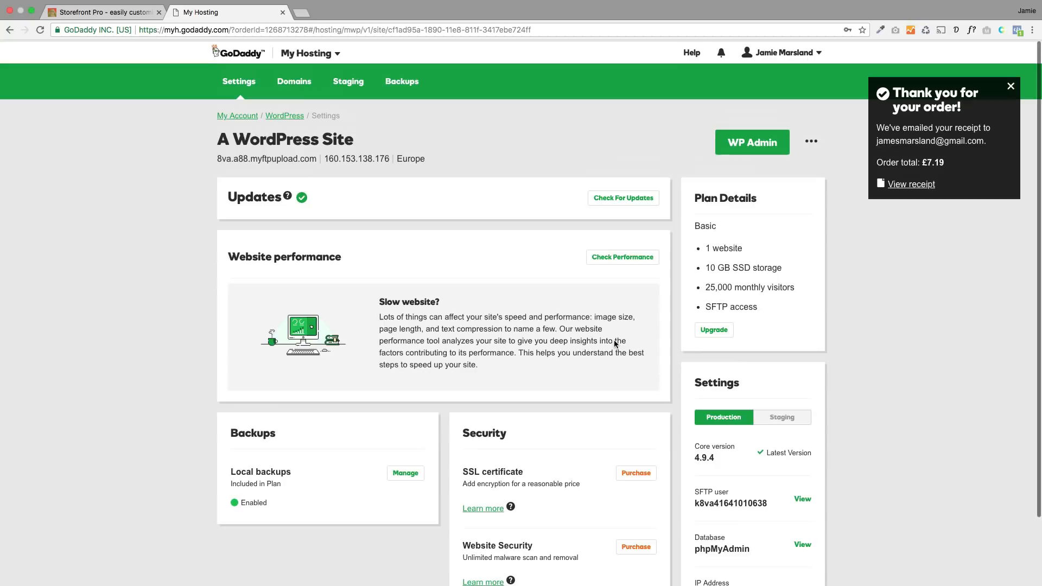
Open the new site's WP Admin in a new tab to reach the Quick Start Wizard.
left_click(739, 147)
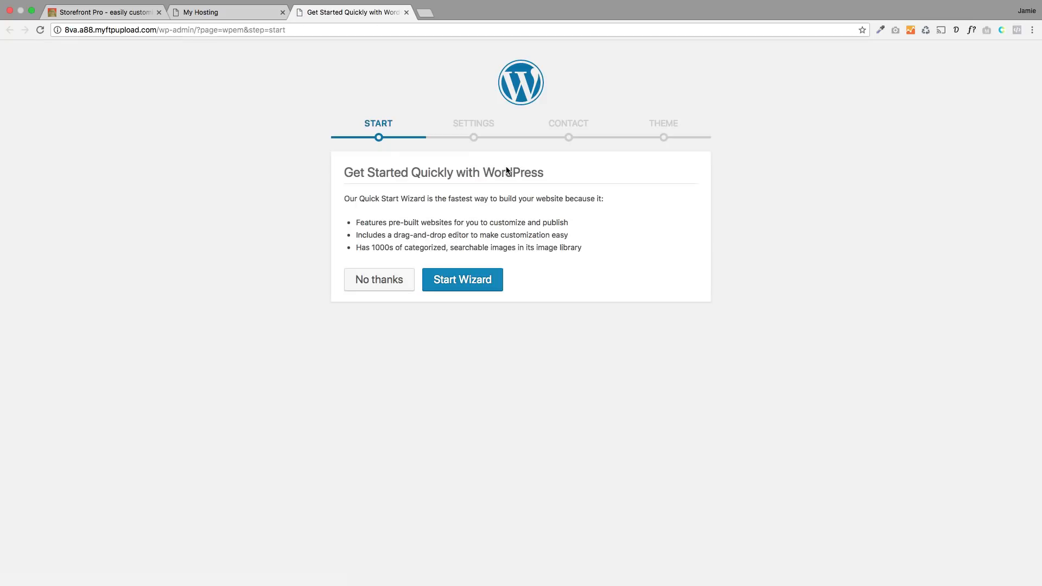
Skip GoDaddy's quick start wizard and open the new site's wp-admin Dashboard in a new tab.
left_click(375, 283)
left_click(620, 94)
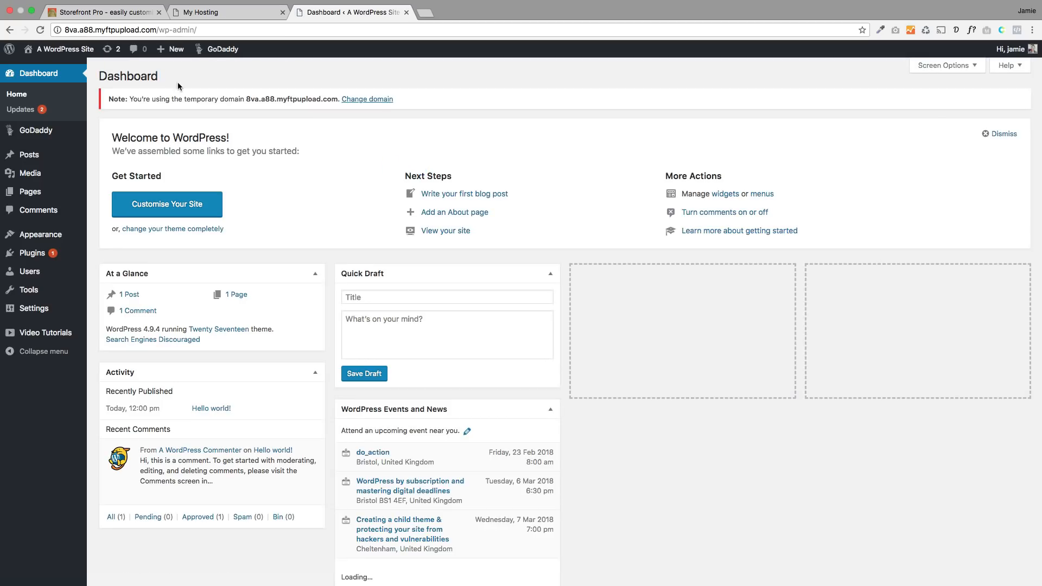
right_click(55, 71)
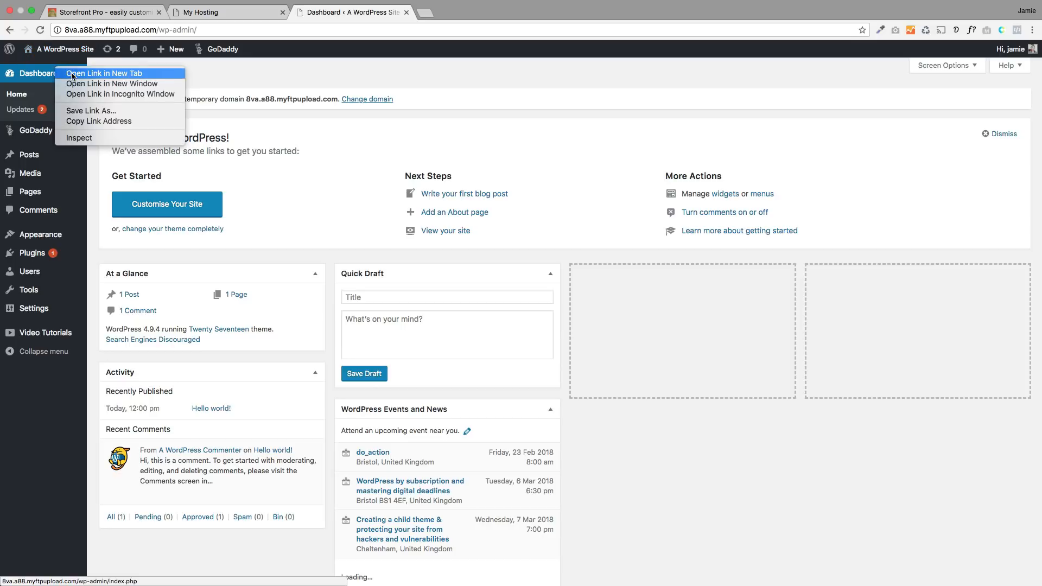
left_click(81, 78)
key("ctrl+Tab")
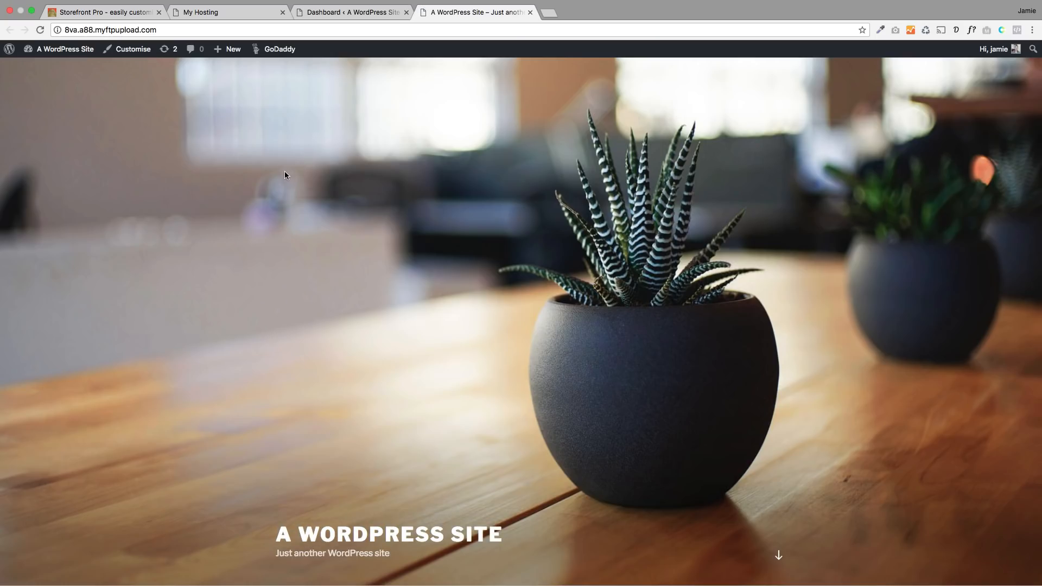
left_click(66, 30)
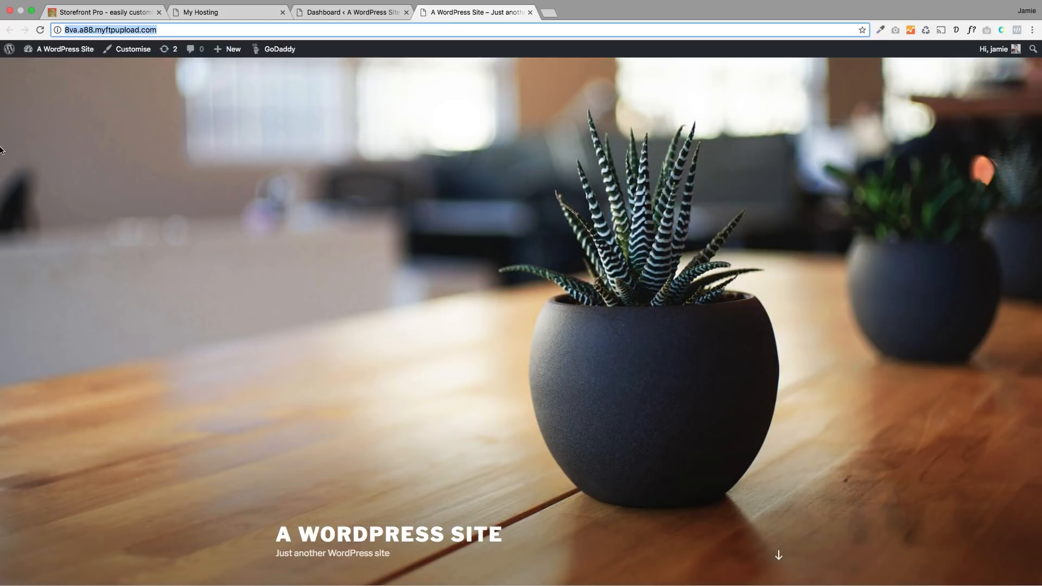
mouse_move(84, 56)
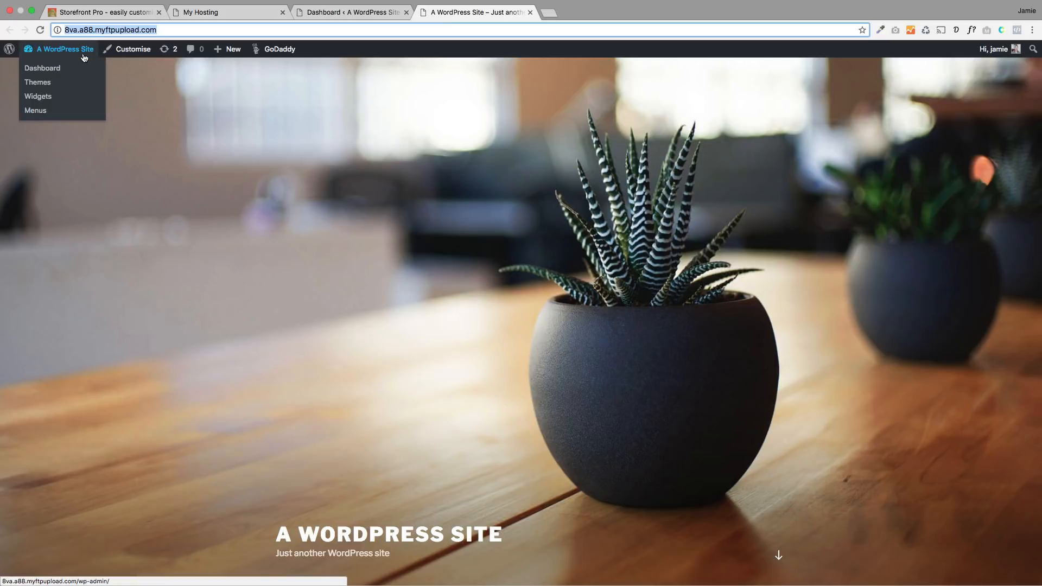
left_click(66, 69)
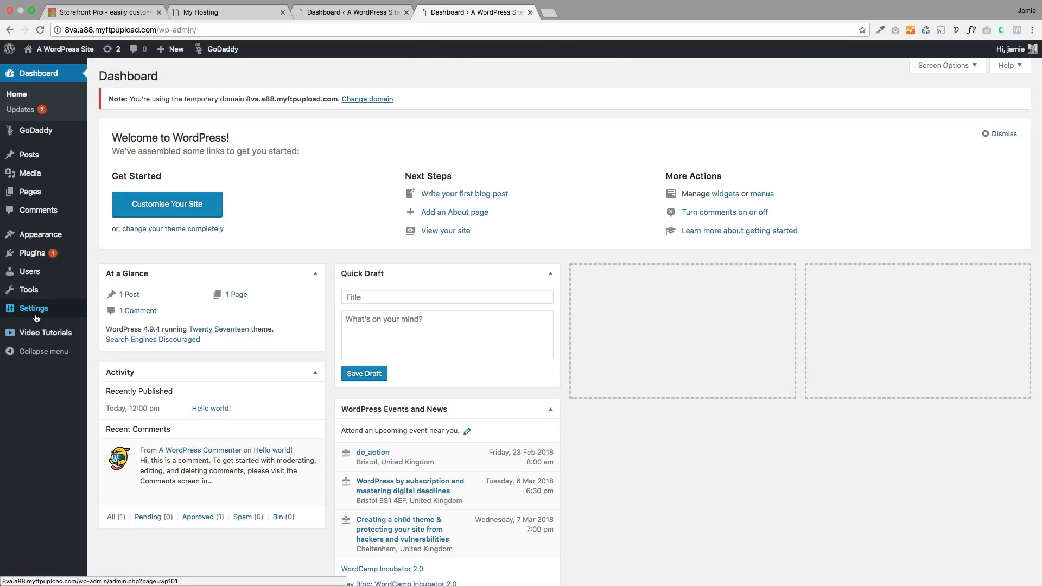
Switch permalinks to the Post name structure (/%postname%/), save, and view the live site.
mouse_move(49, 313)
left_click(127, 389)
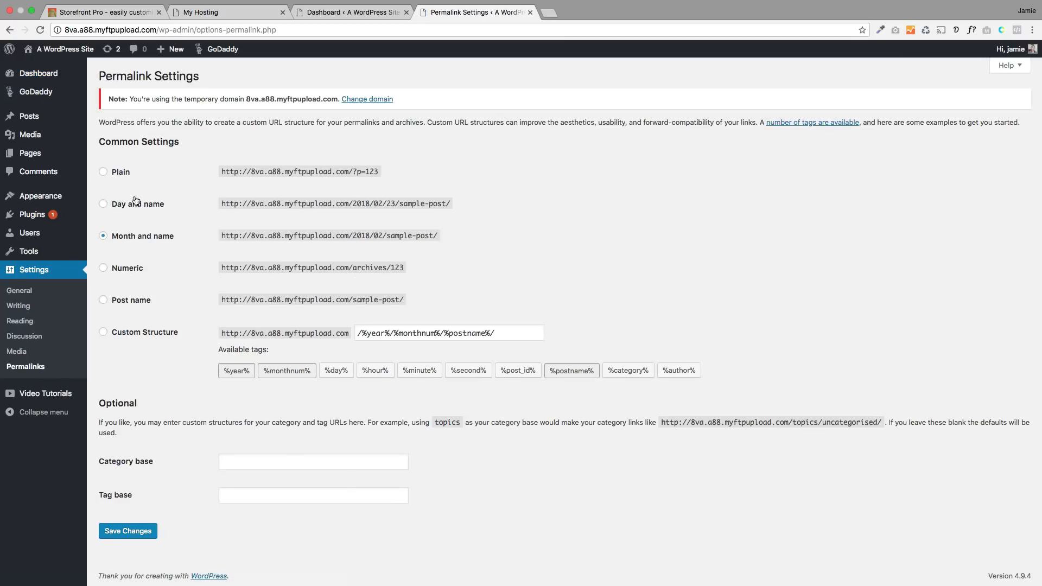
left_click(110, 175)
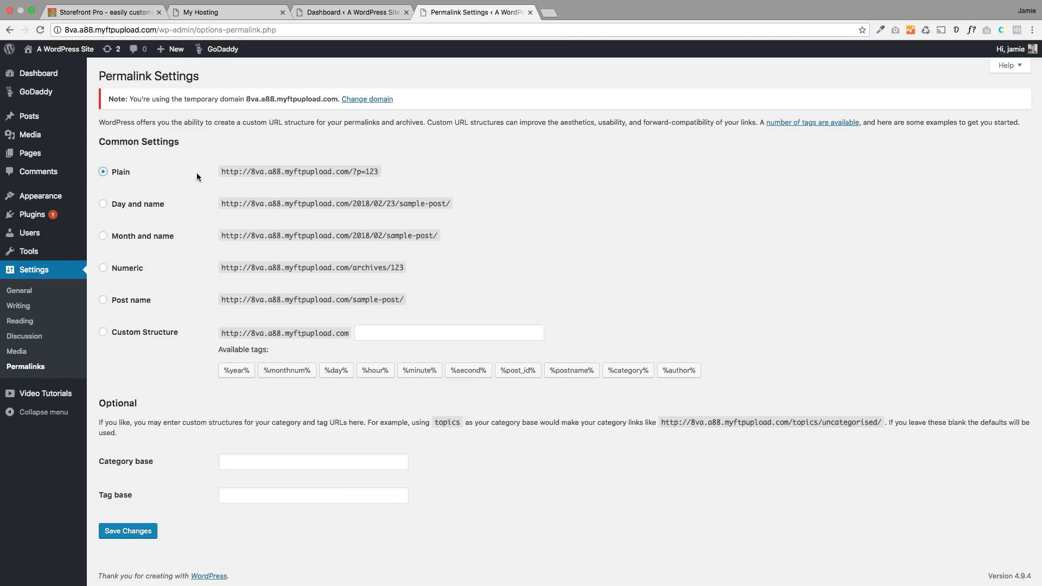
left_click_drag(196, 173, 386, 172)
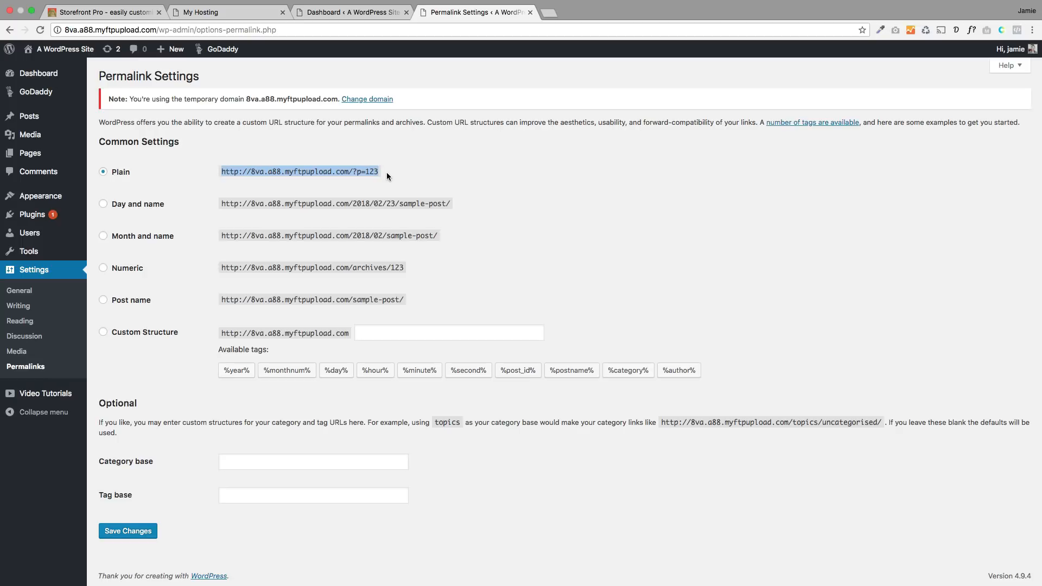
left_click(103, 300)
left_click(272, 252)
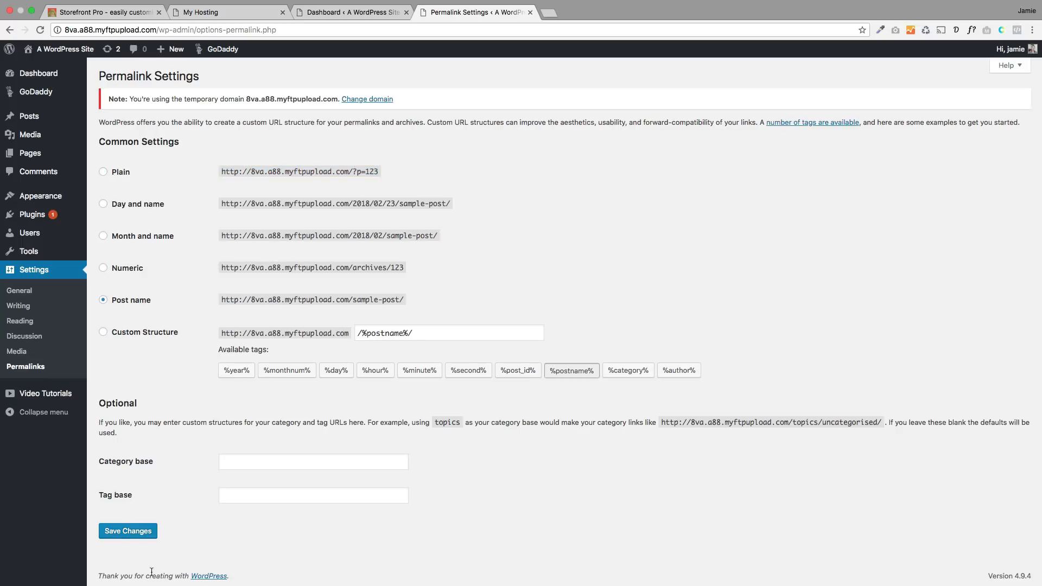
left_click(129, 532)
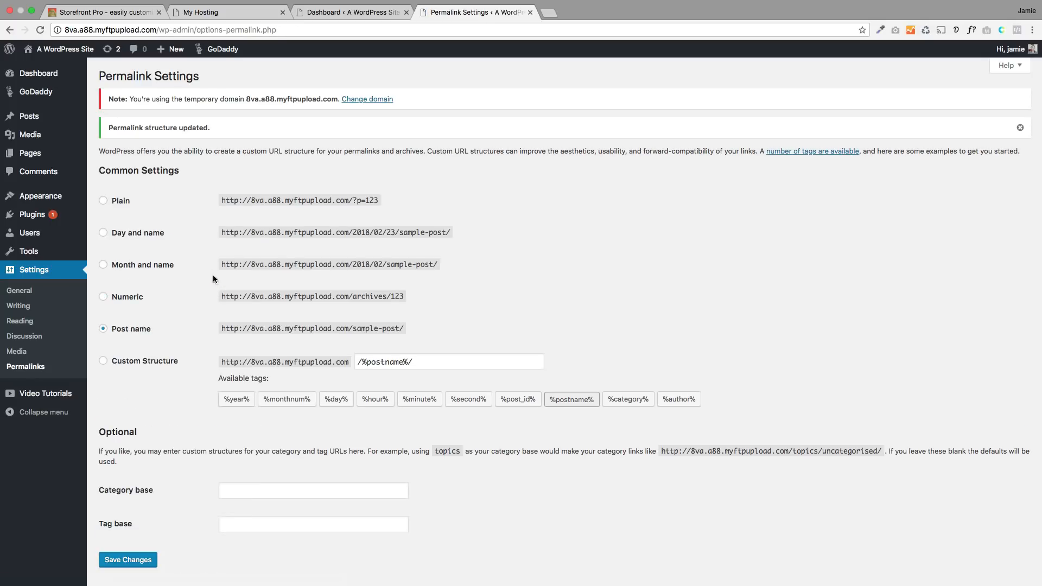
left_click(65, 48)
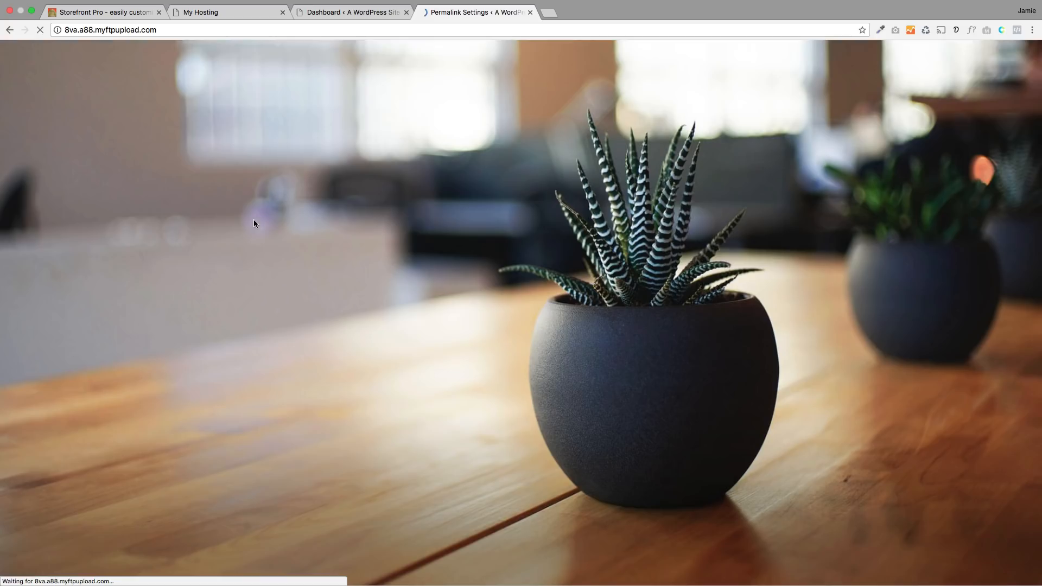
In General settings, set Site Title 'Pootlepress' and Tagline 'Build an ecommerce website', save, and view the homepage.
mouse_move(60, 49)
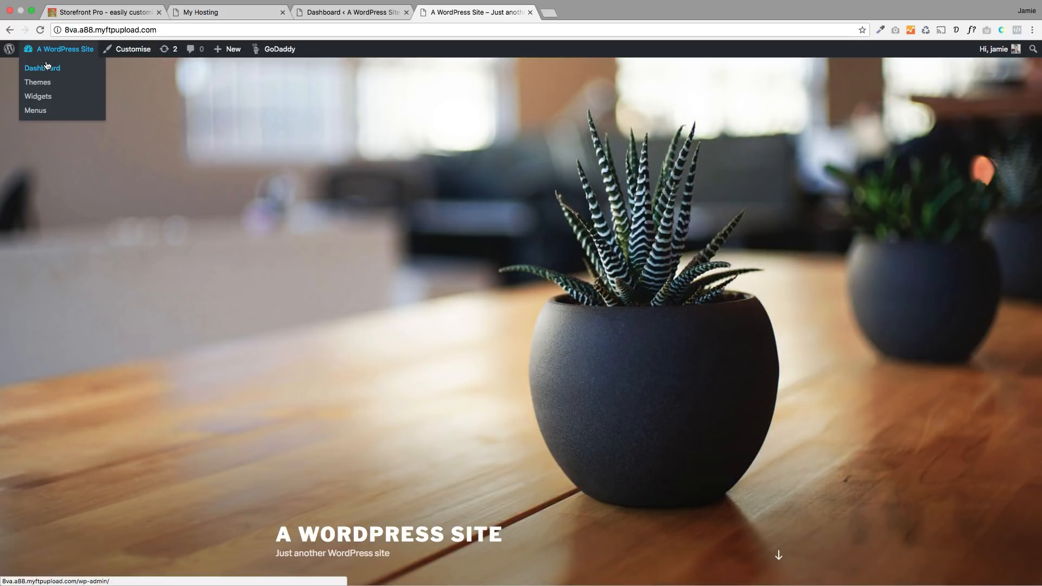
left_click(38, 96)
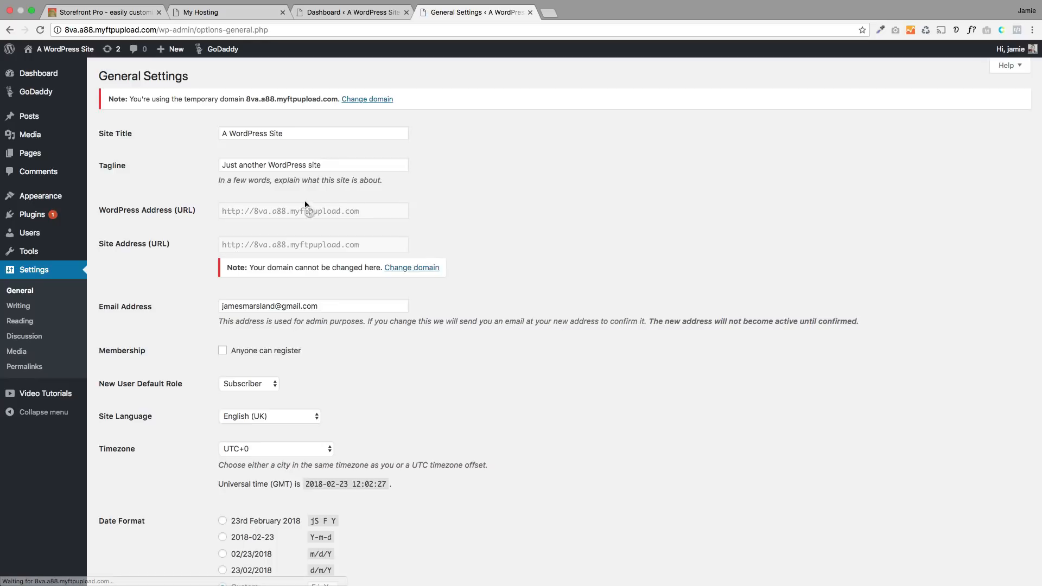
left_click(147, 136)
type("p")
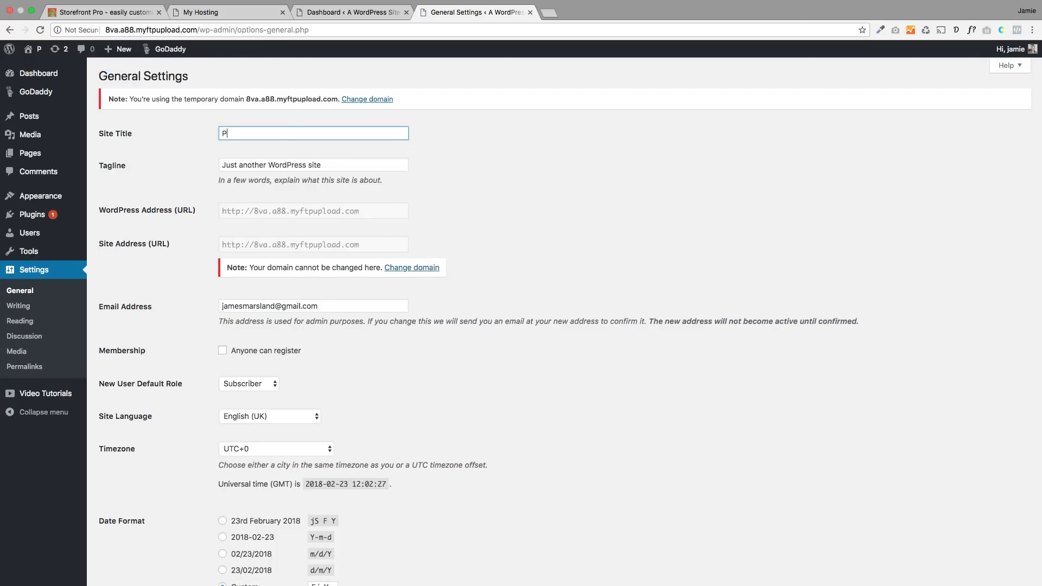
key("BackSpace")
type("poo")
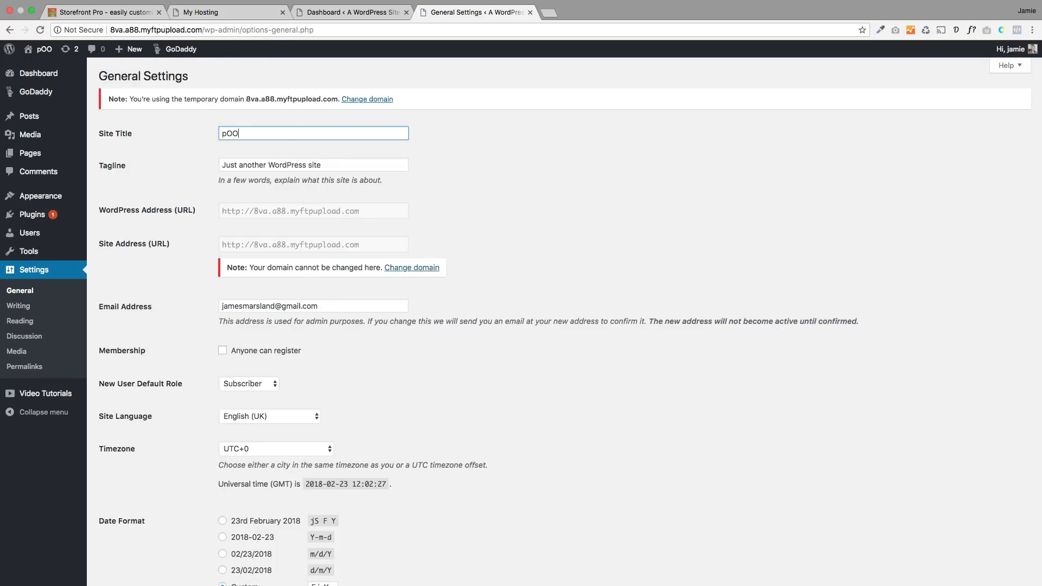
key("BackSpace")
key("BackSpace")
key("BackSpace")
type("Pootlepress")
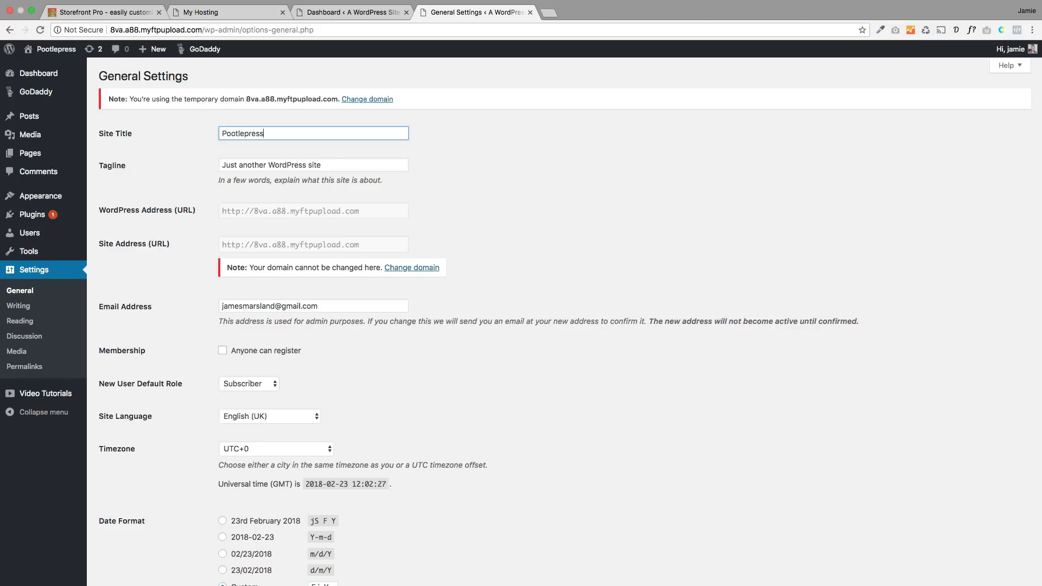
key("Tab")
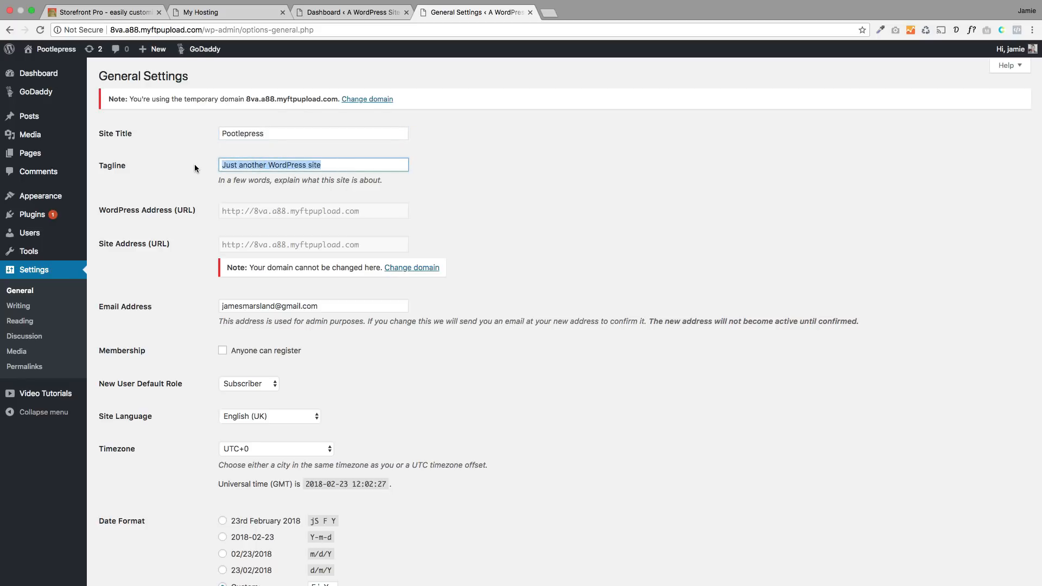
type("Build")
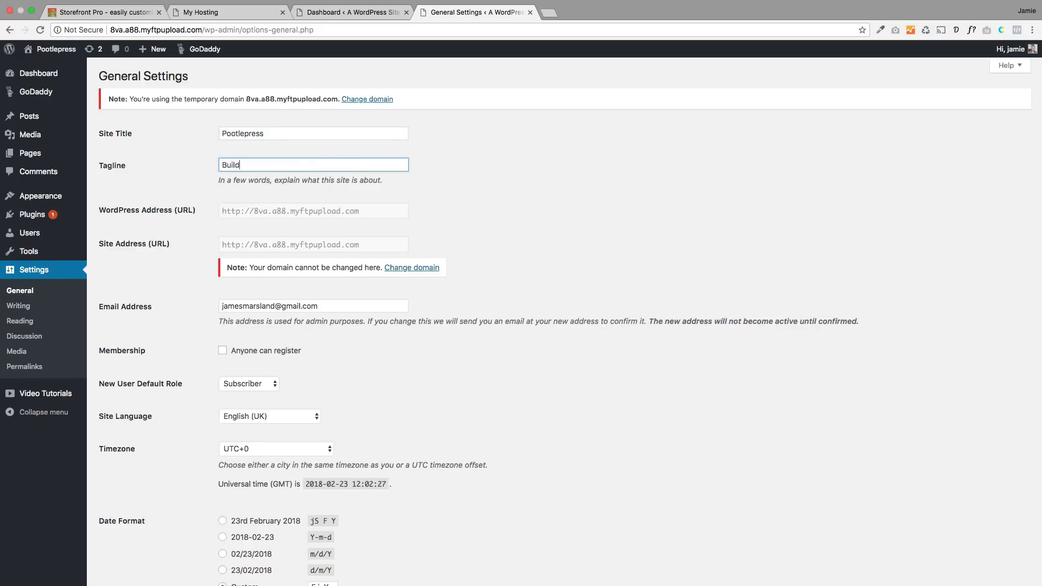
type(" an ecommerce website")
scroll(186, 256, "down", 5)
left_click(128, 530)
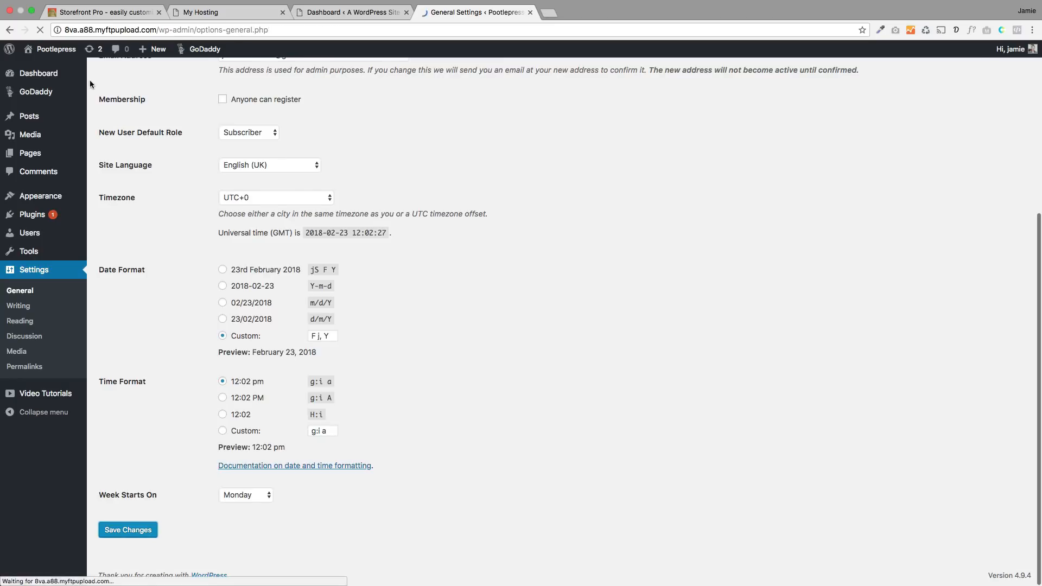
left_click(51, 50)
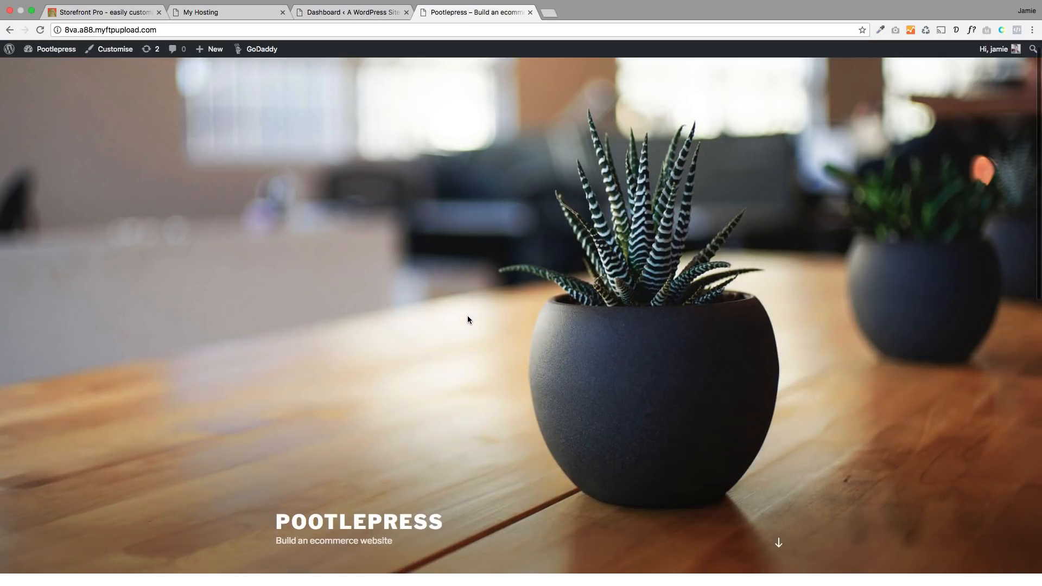
Open the installed Themes page, check the front page, and return to Themes.
mouse_move(45, 55)
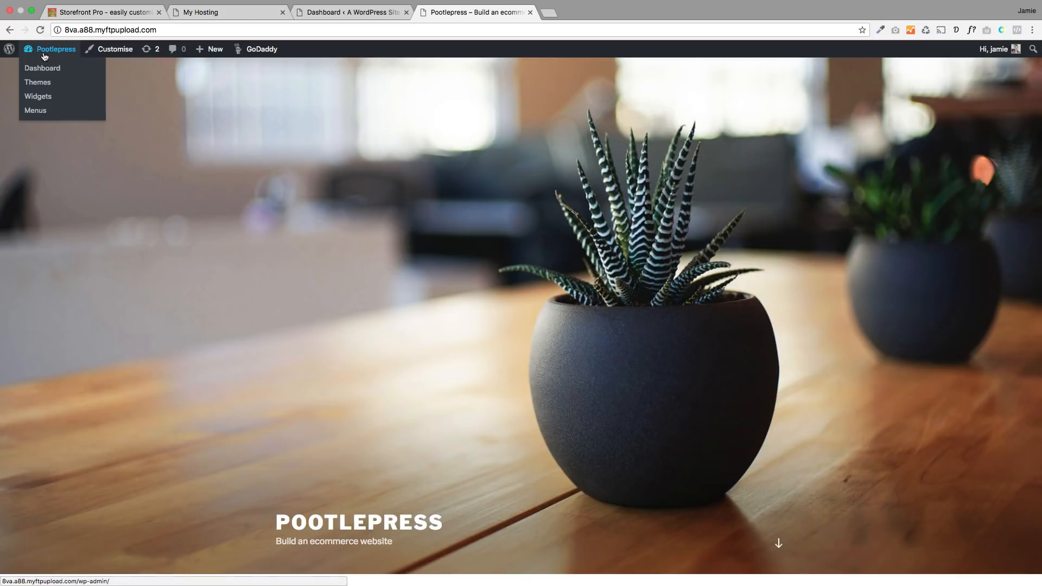
left_click(42, 81)
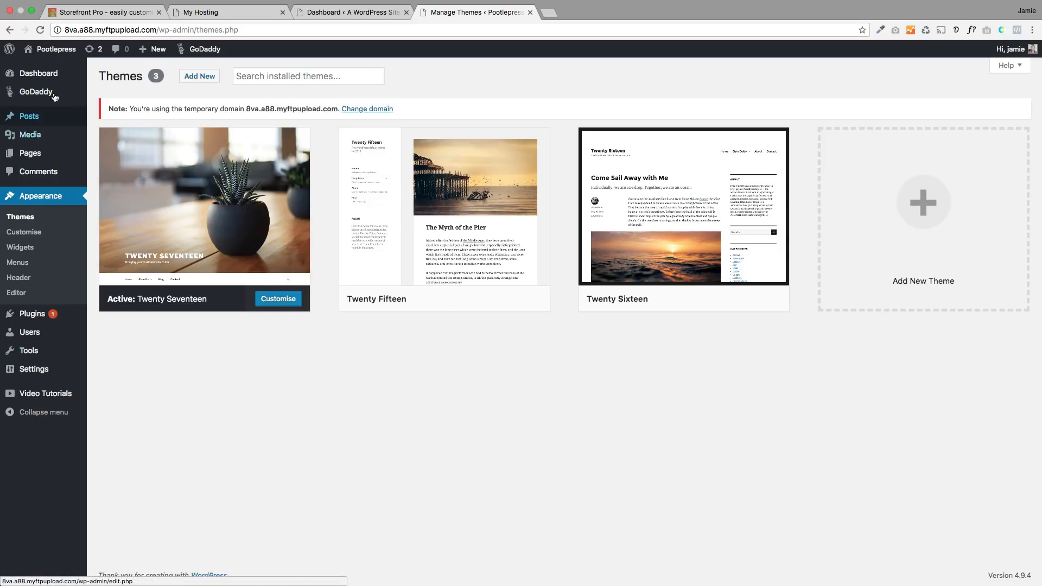
left_click(38, 67)
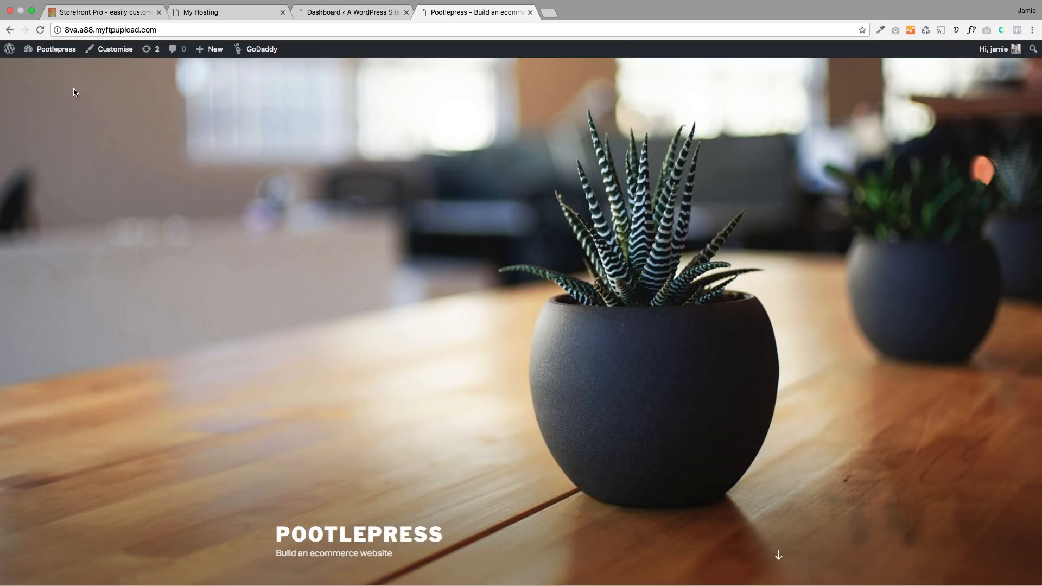
mouse_move(51, 52)
left_click(44, 90)
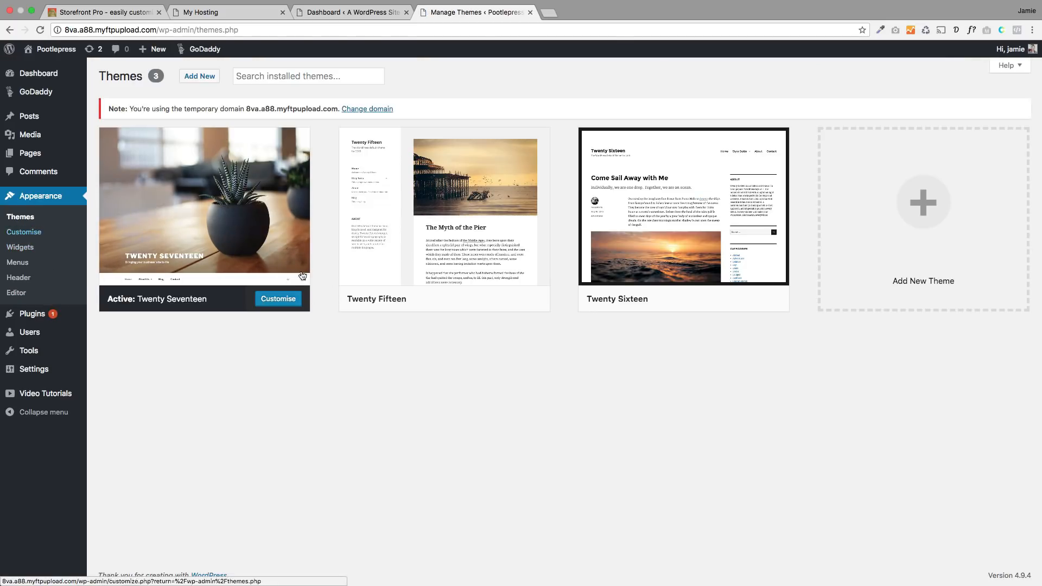
Install the Storefront theme from the Popular themes list and activate it.
left_click(918, 211)
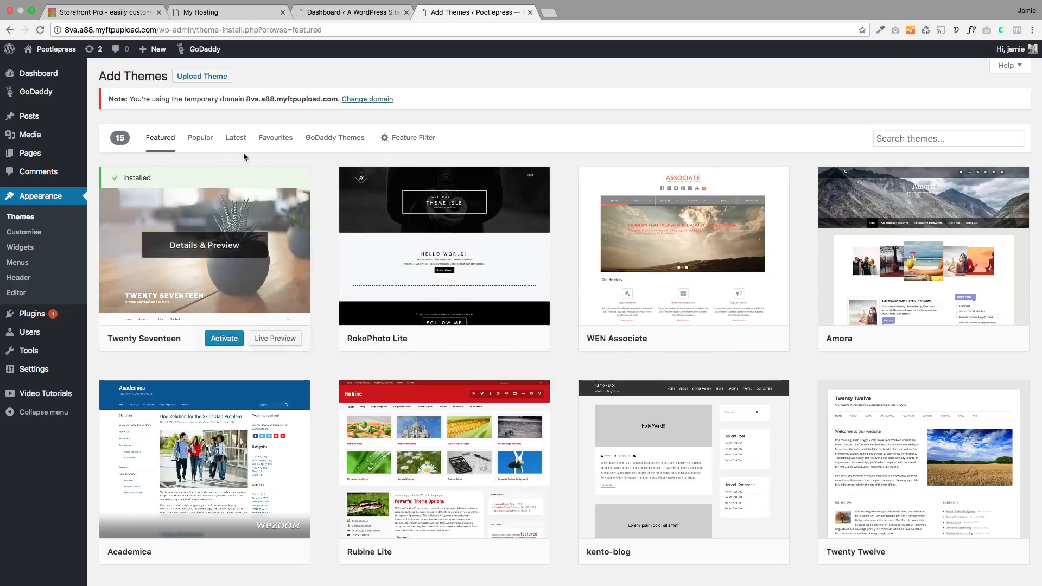
left_click(200, 137)
left_click(957, 140)
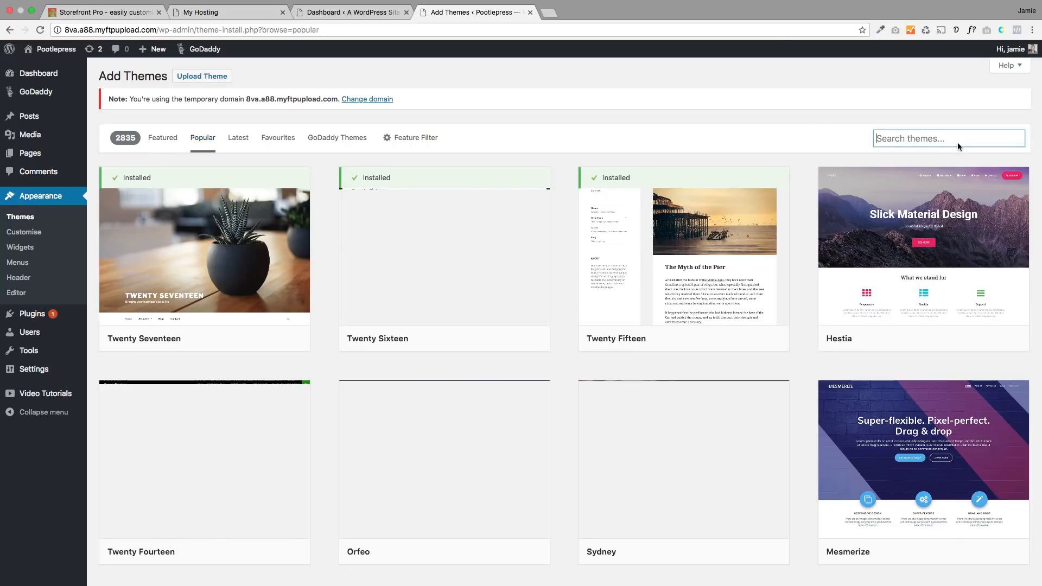
scroll(532, 415, "down", 5)
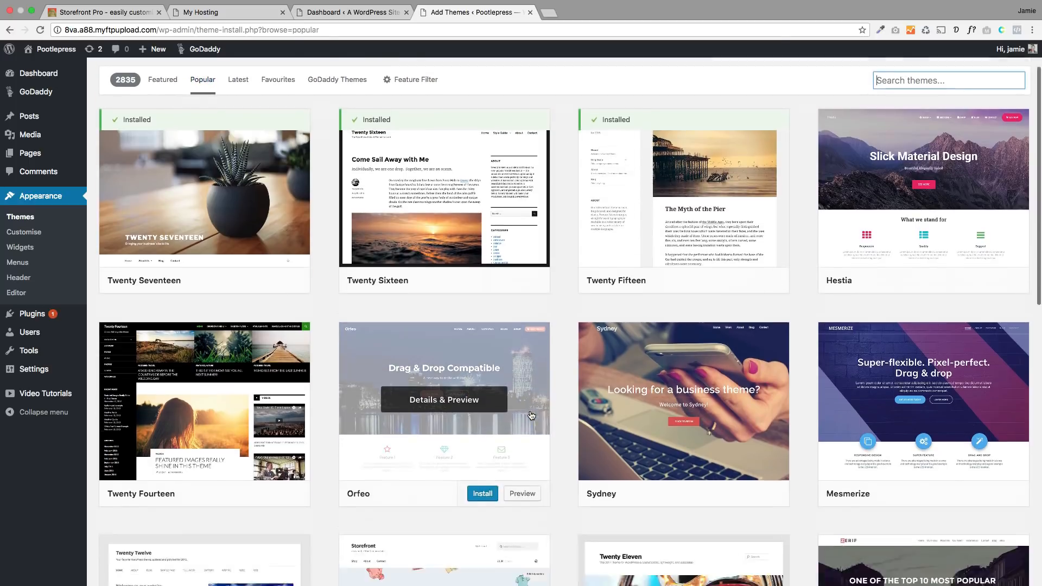
scroll(531, 416, "down", 1)
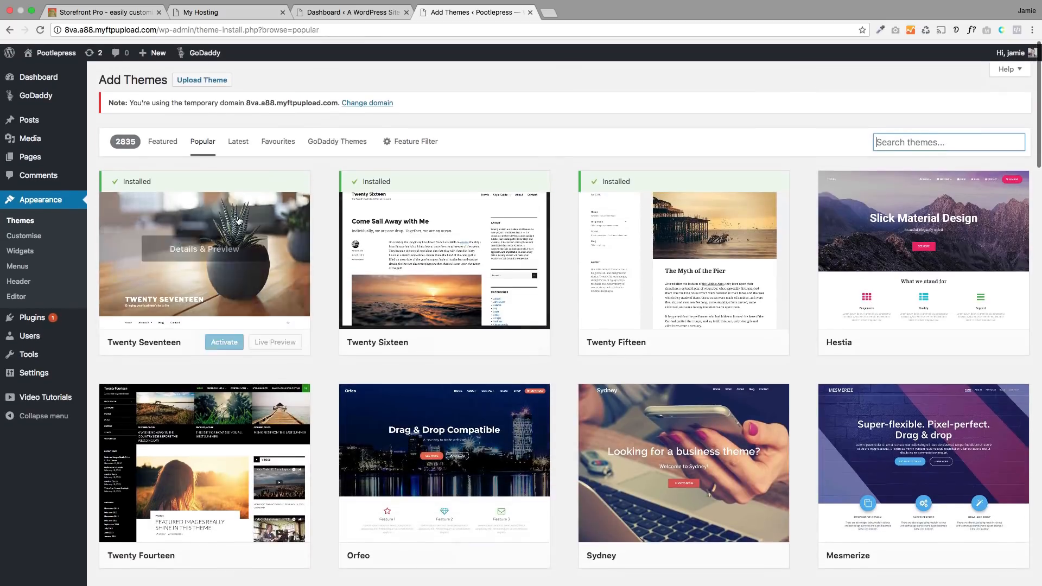
scroll(342, 309, "down", 5)
scroll(336, 307, "down", 2)
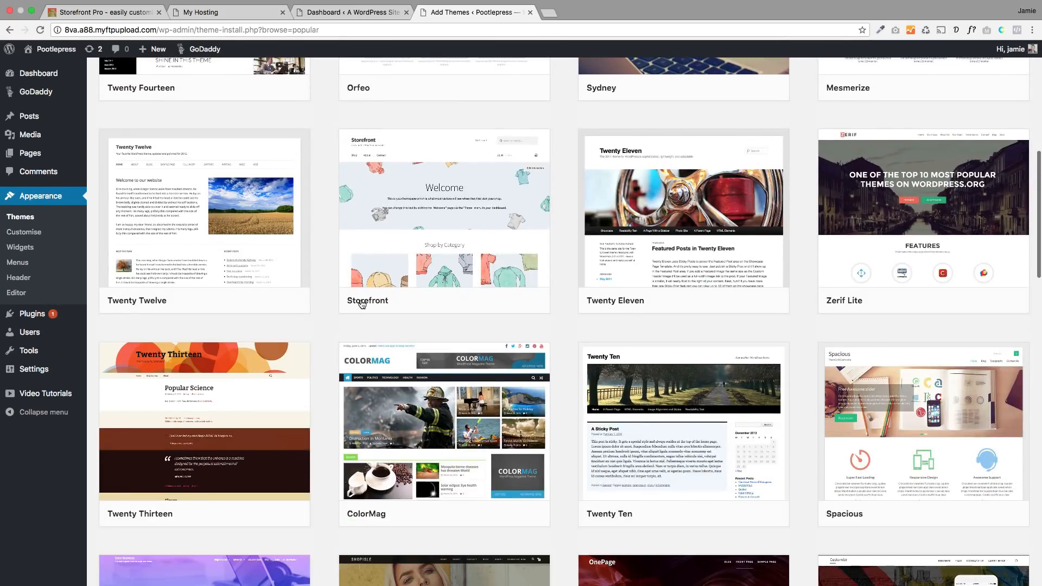
left_click(473, 300)
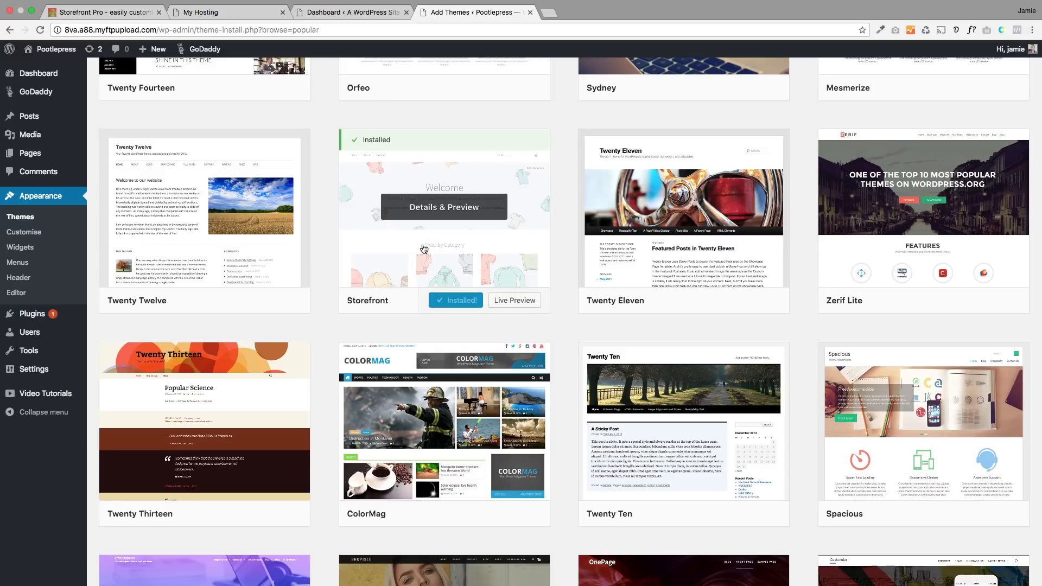
left_click(453, 297)
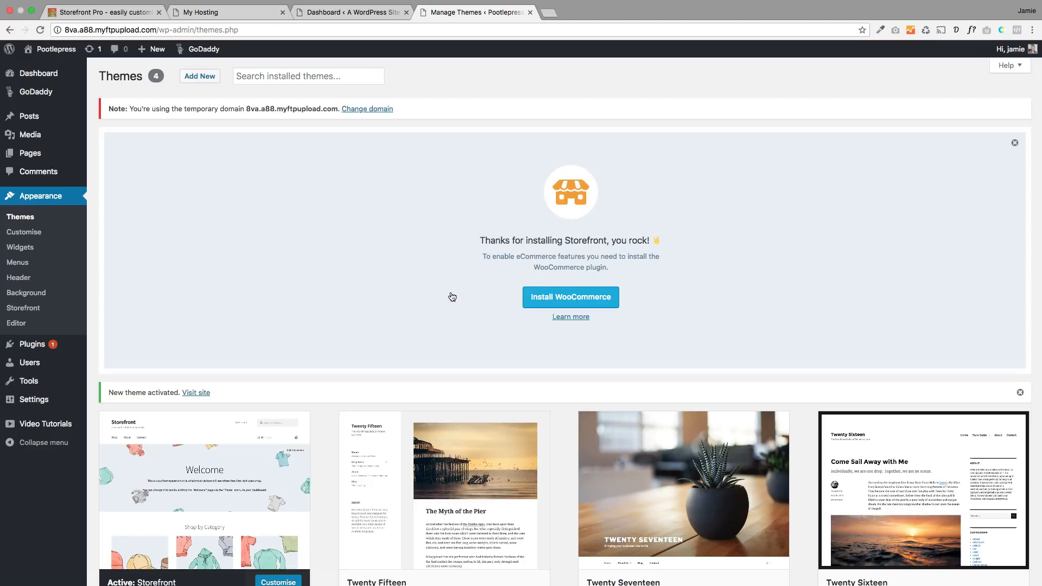
Install and activate WooCommerce, then submit the store address, keeping both physical and digital products.
left_click(538, 298)
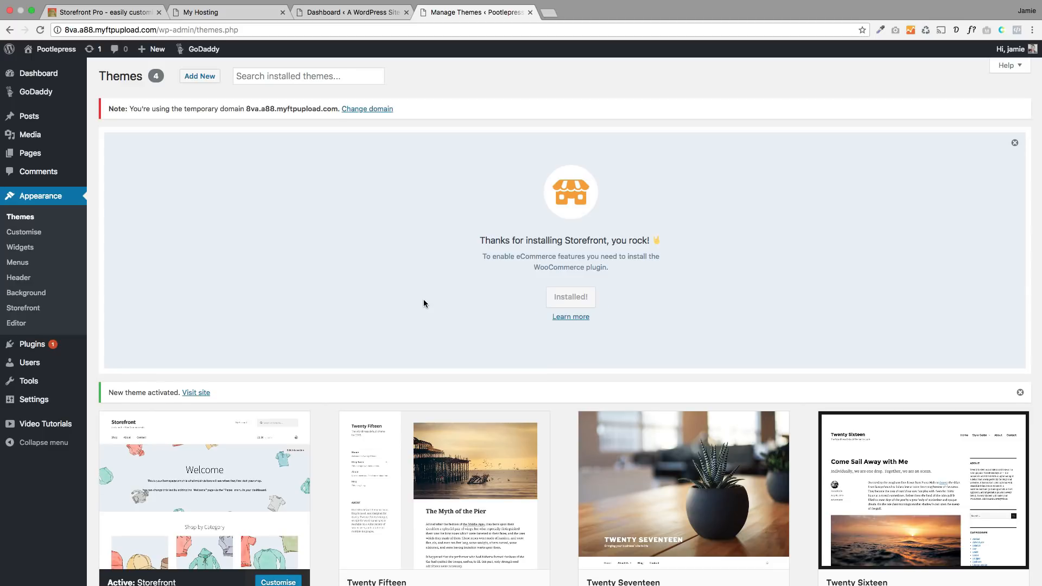
left_click(552, 297)
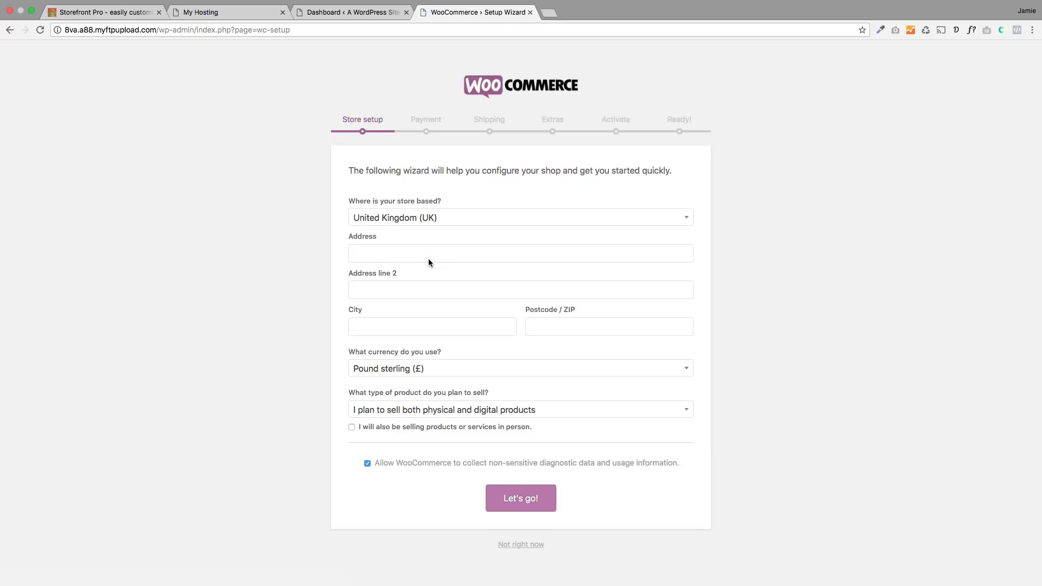
left_click(412, 258)
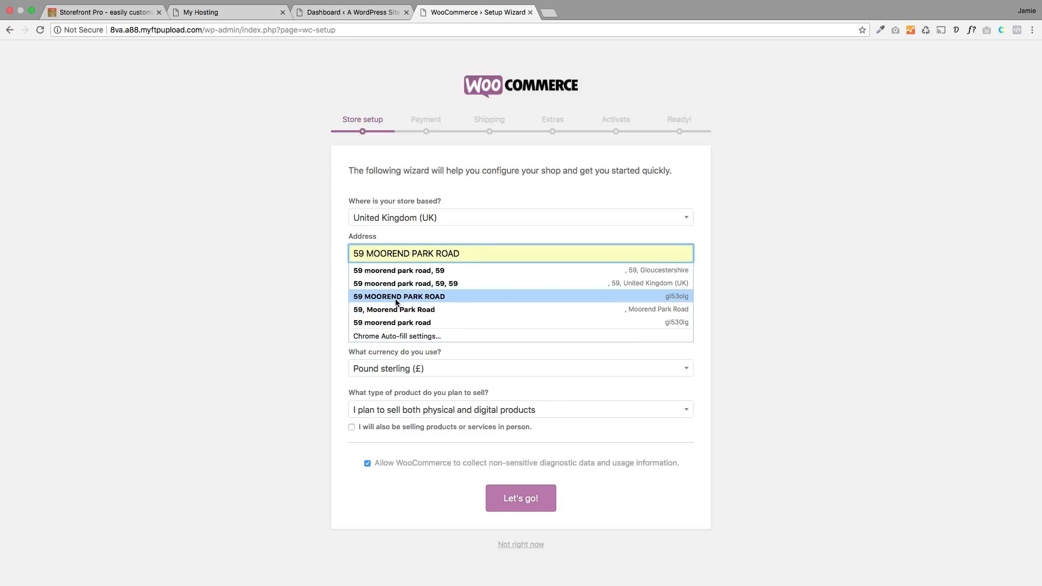
left_click(401, 296)
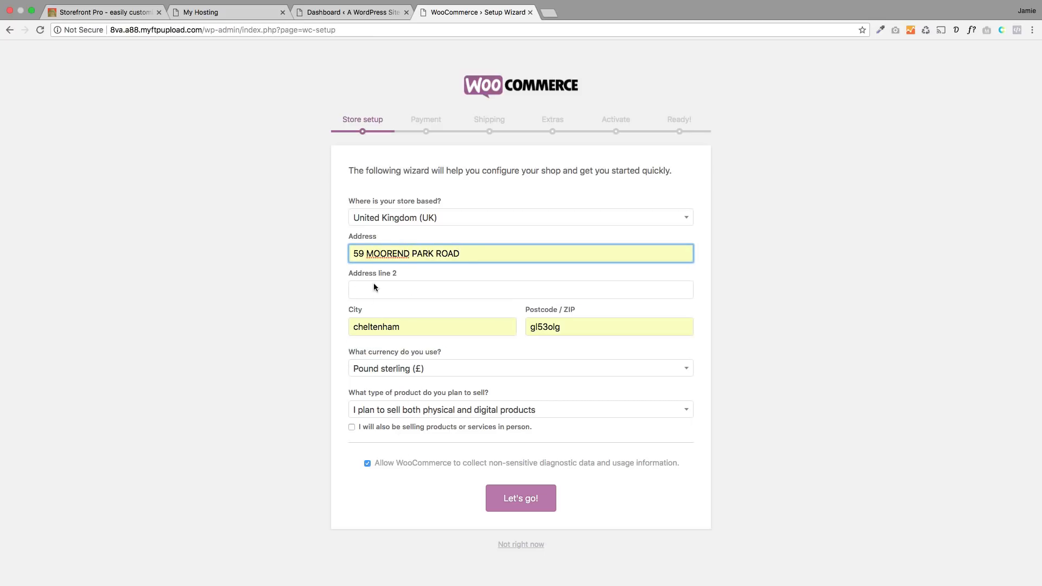
left_click(433, 411)
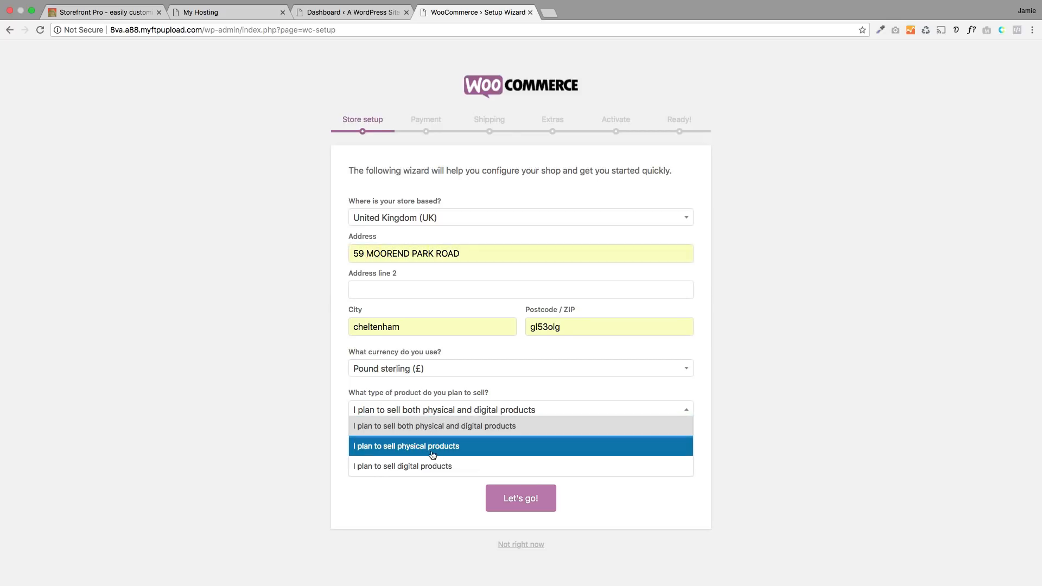
left_click(432, 417)
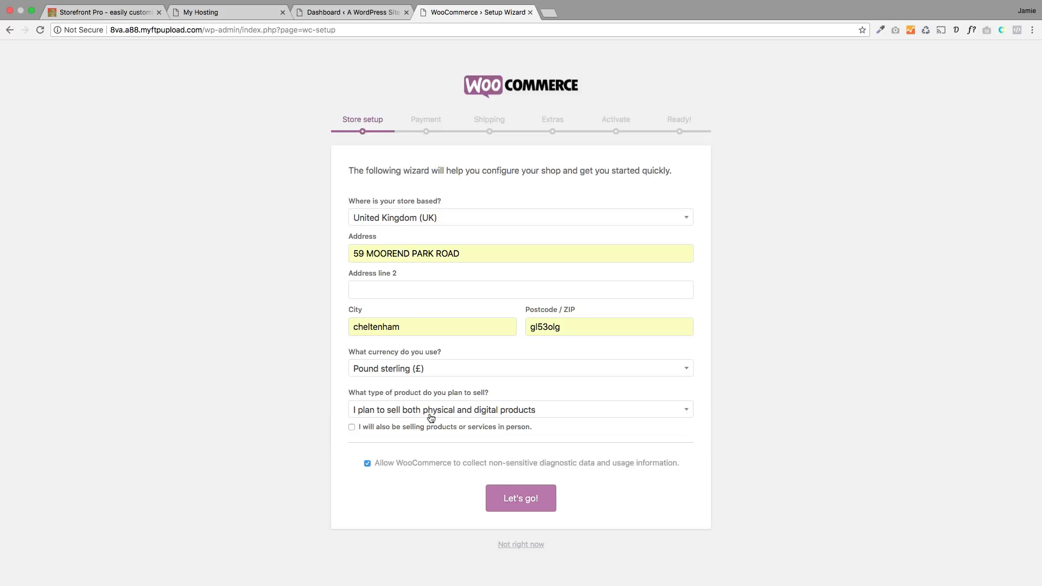
left_click(505, 498)
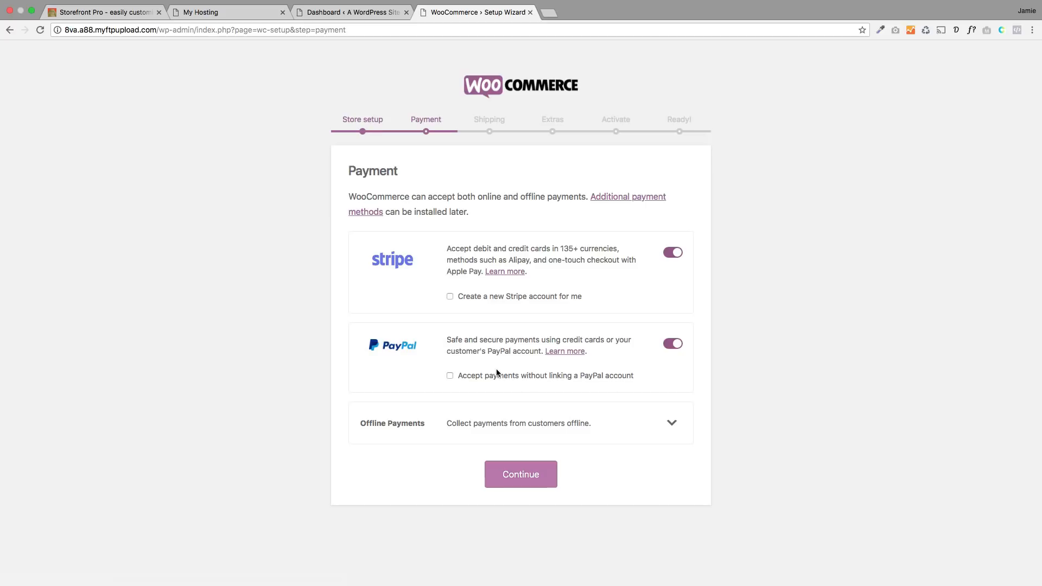
Enable PayPal without account linking using the shop's e-mail, turn Stripe off, and continue.
left_click(449, 375)
left_click_drag(558, 396, 389, 413)
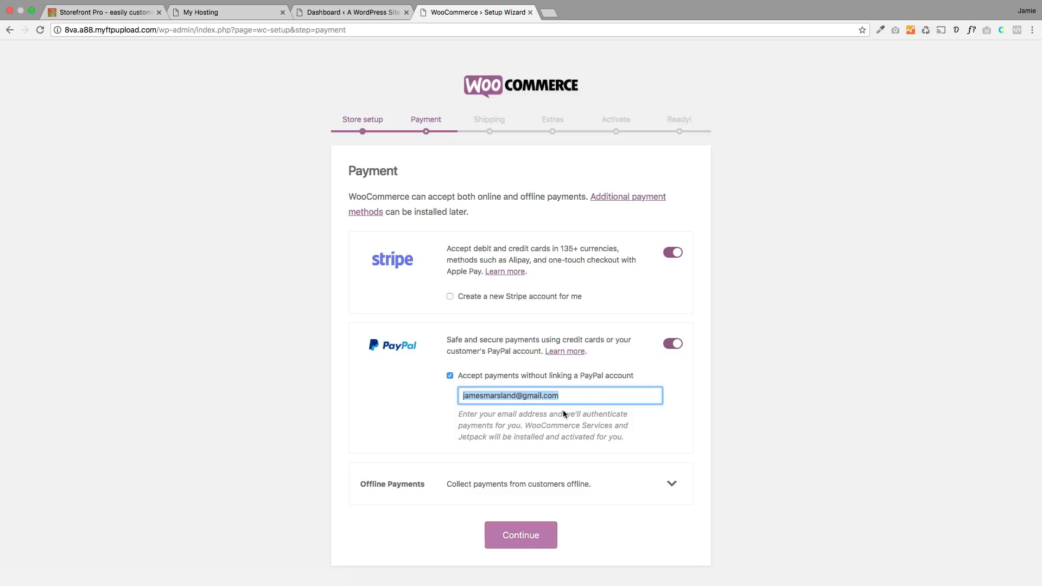
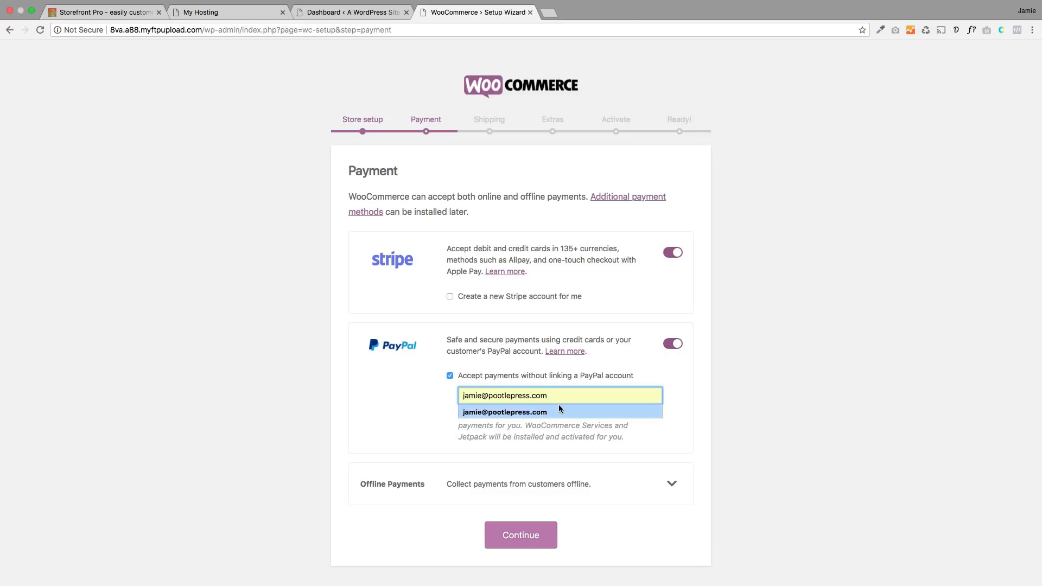
left_click(558, 410)
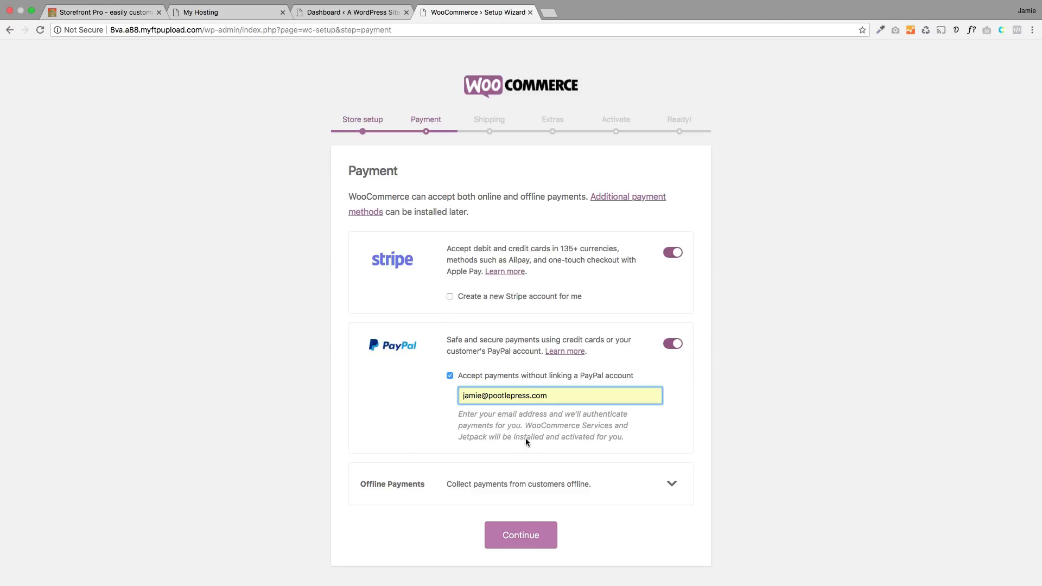
left_click(669, 253)
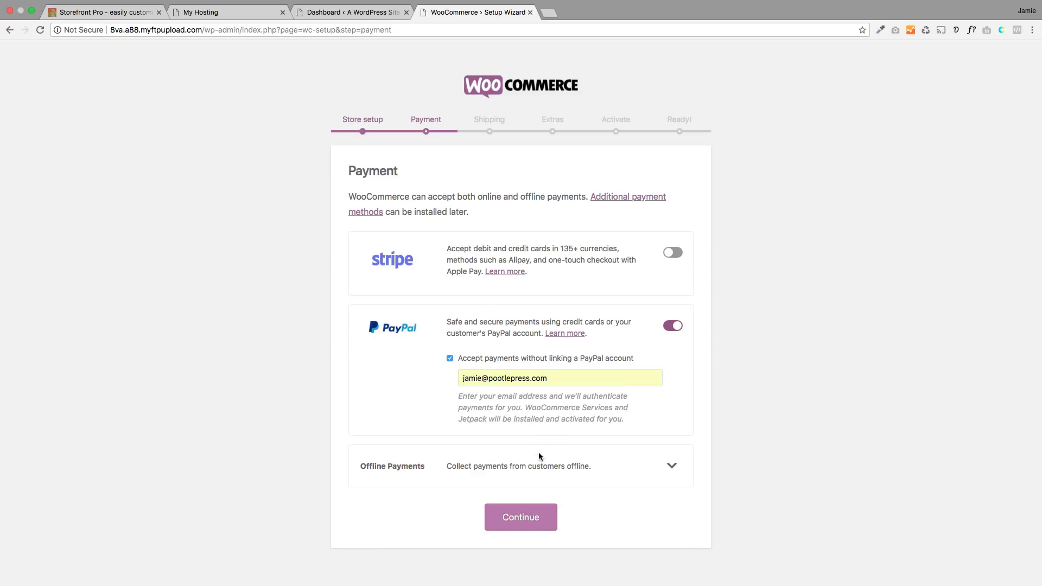
left_click(512, 515)
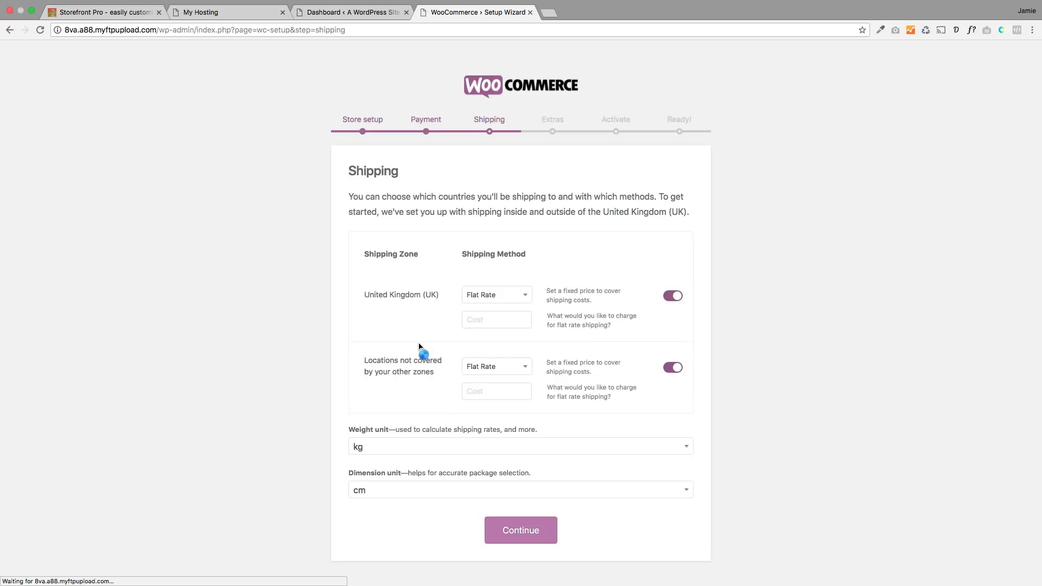
Set flat-rate shipping costs to 5 for the UK and 10 for other zones, then continue.
left_click(473, 321)
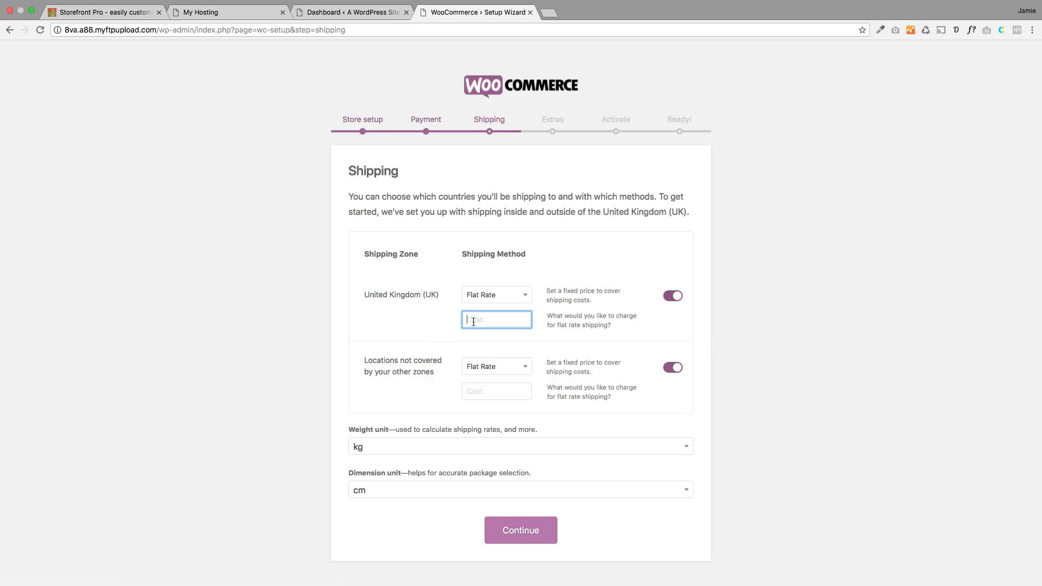
type("5")
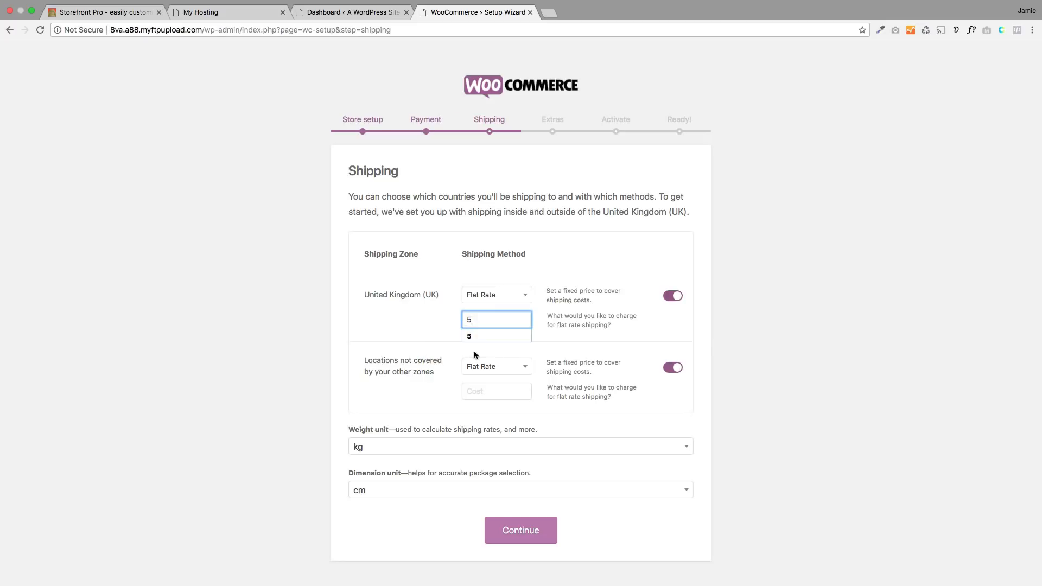
left_click(479, 392)
type("19")
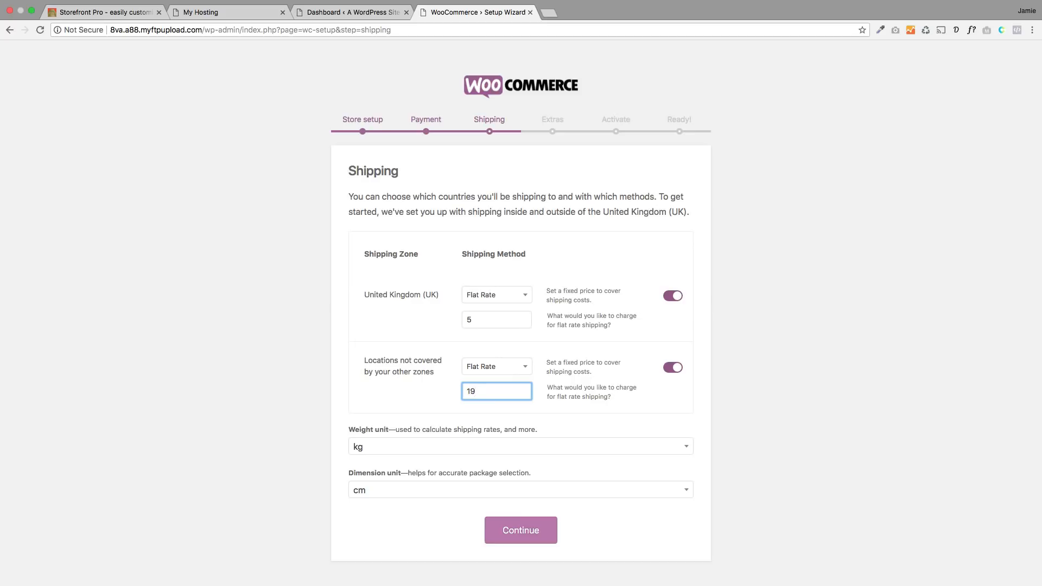
key("BackSpace")
type("0")
left_click(491, 530)
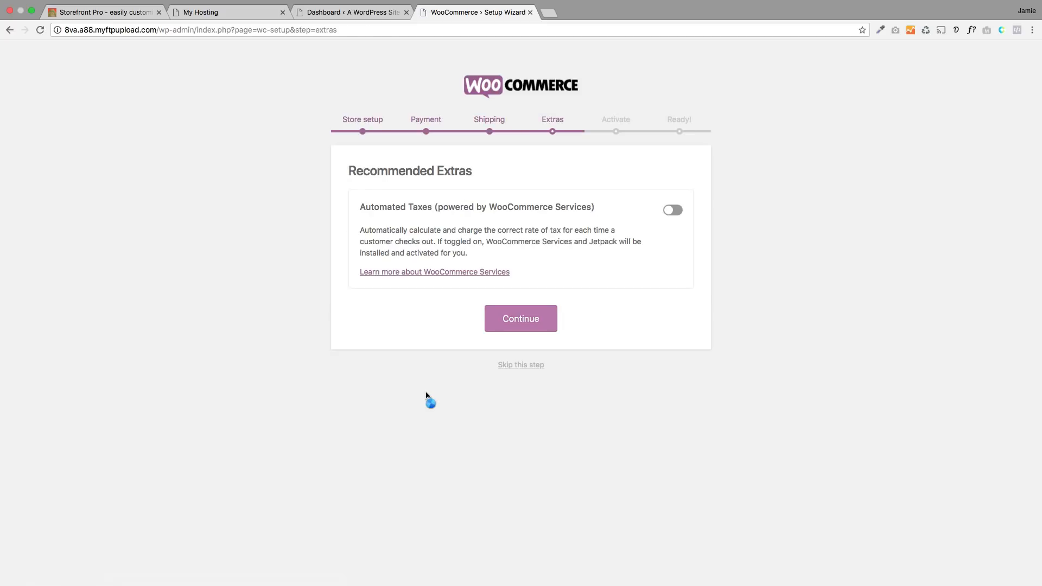
Skip the recommended extras and Jetpack steps, then return to the WordPress dashboard.
left_click(521, 366)
scroll(441, 392, "down", 3)
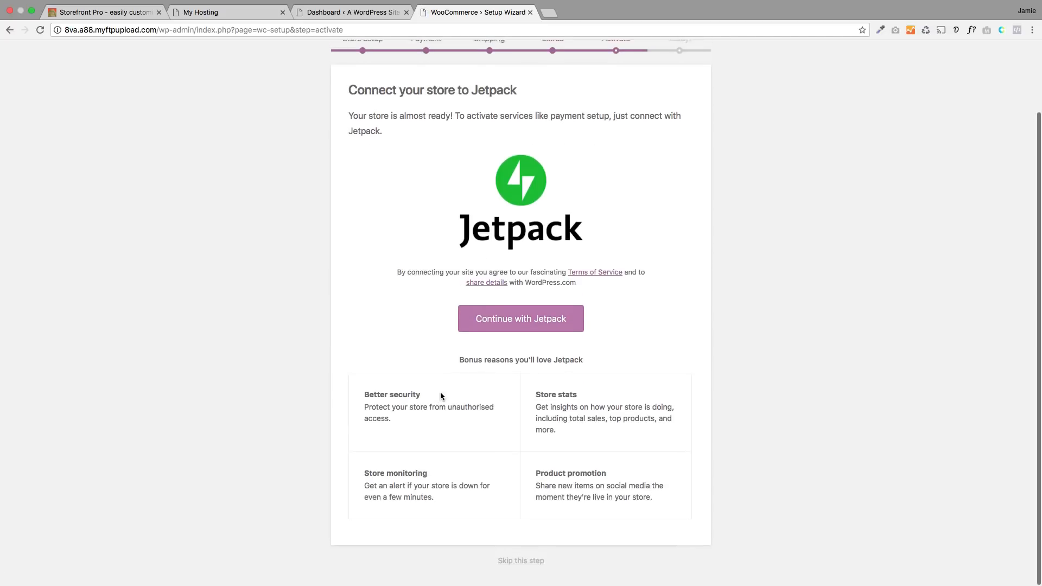
left_click(518, 567)
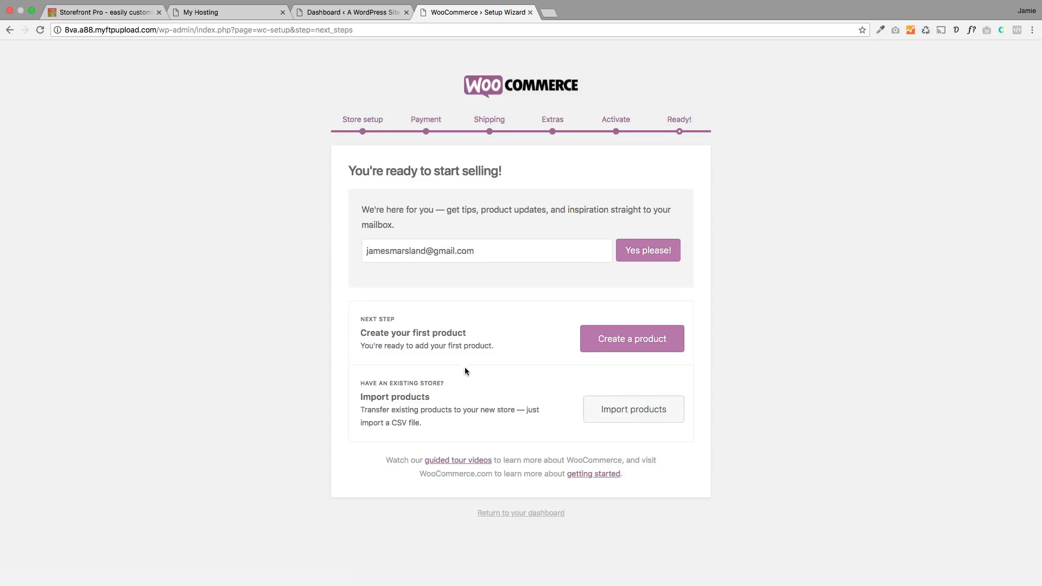
left_click(511, 516)
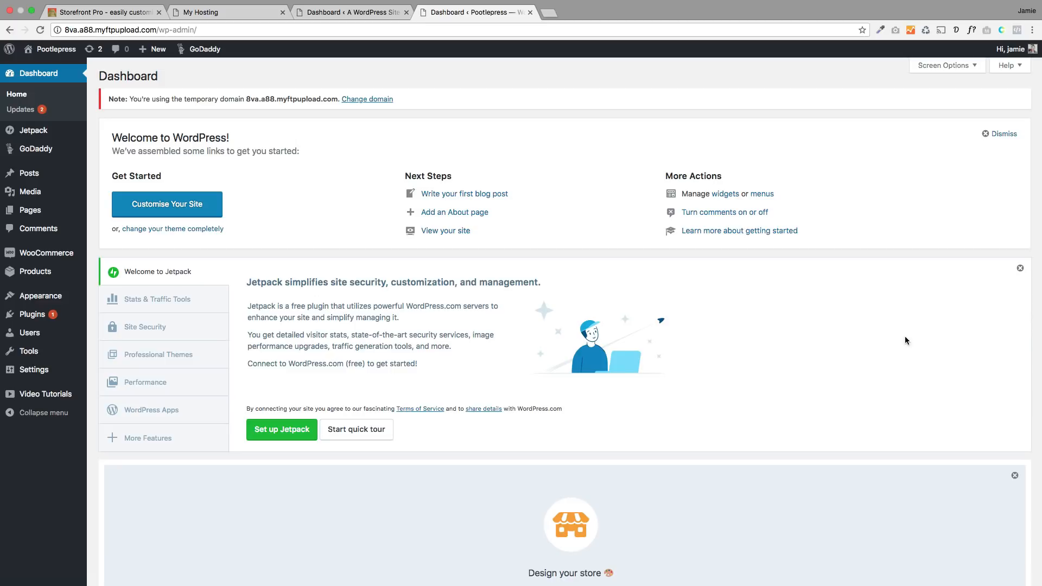
Close the Jetpack panel, open the Customiser via Design your store, skip the tour, and exit without publishing.
left_click(1020, 268)
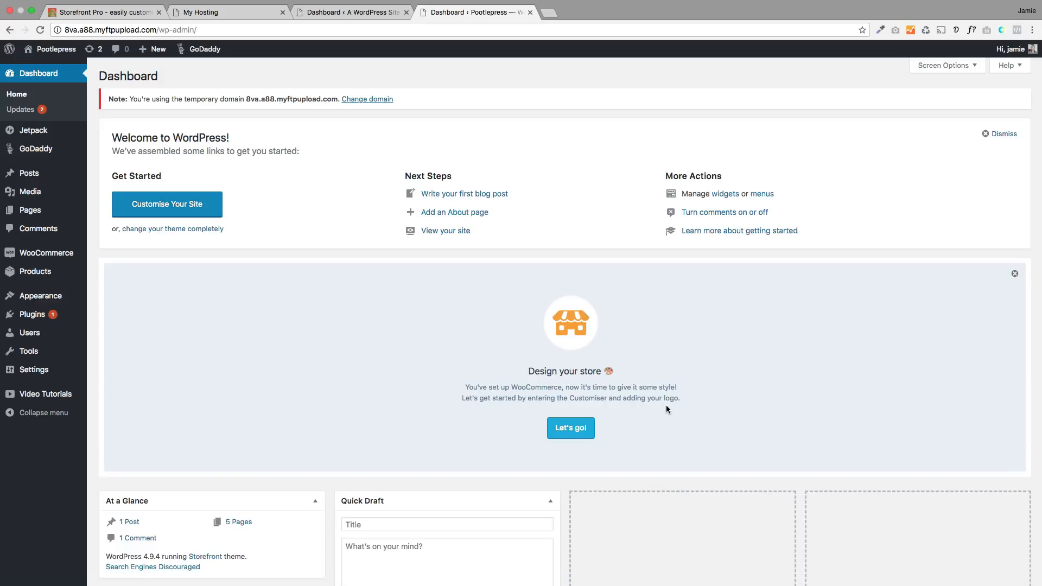
left_click(567, 428)
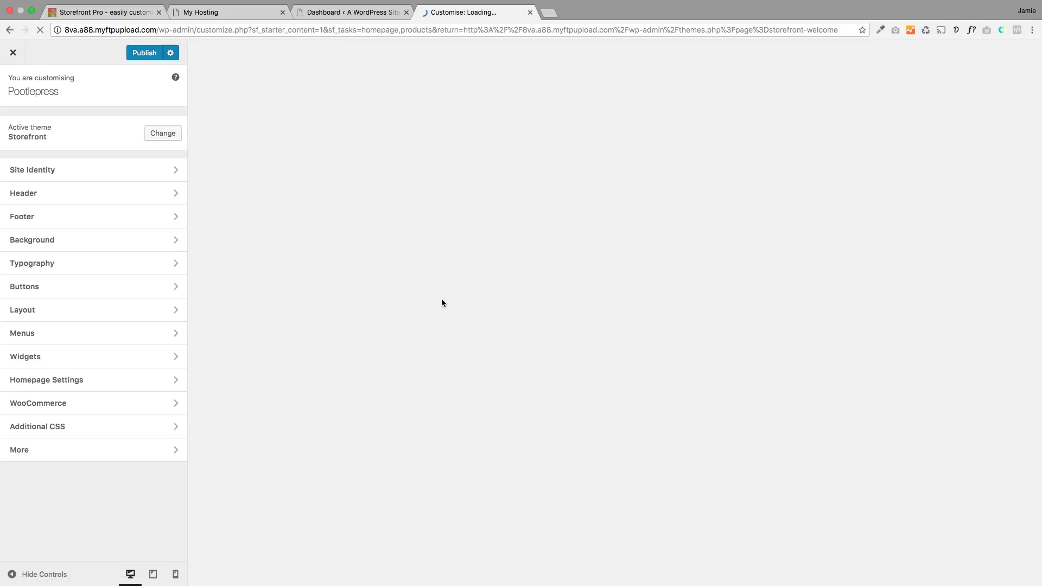
left_click(275, 162)
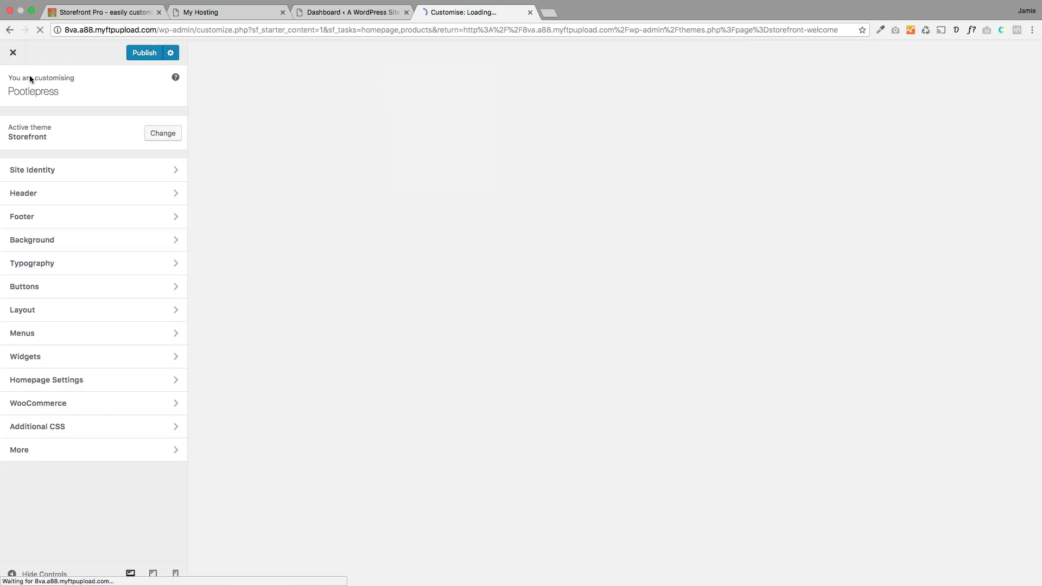
left_click(13, 54)
left_click(621, 93)
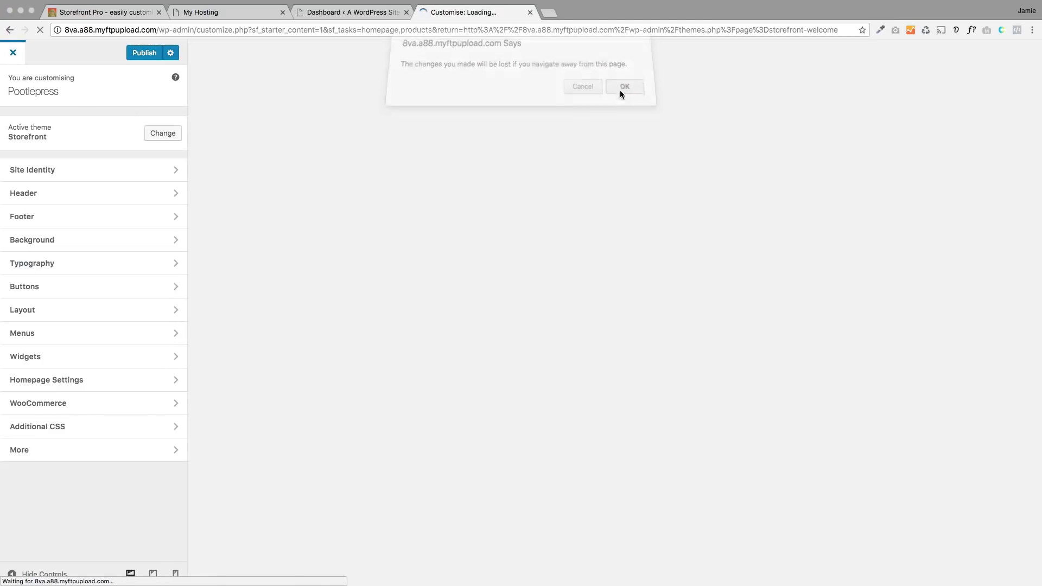
mouse_move(17, 59)
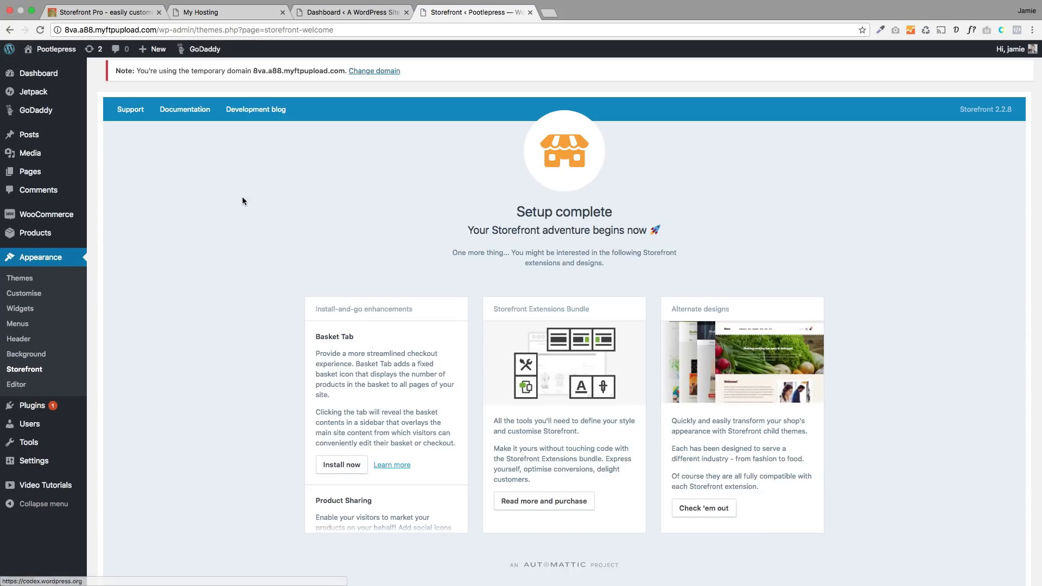
scroll(230, 253, "down", 2)
scroll(230, 253, "up", 2)
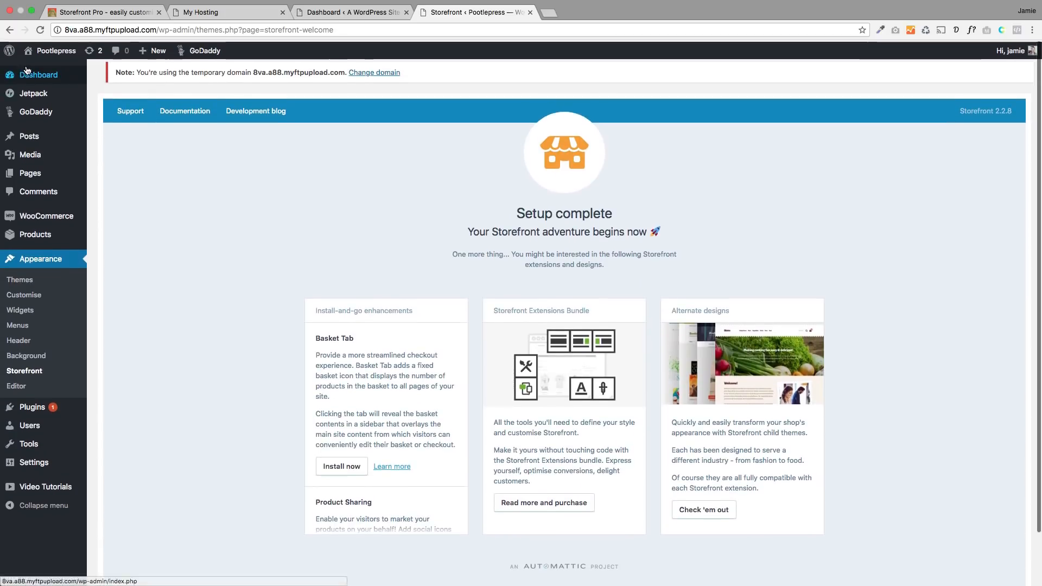
Visit the site's front page and browse between the empty Shop page and Home.
left_click(48, 53)
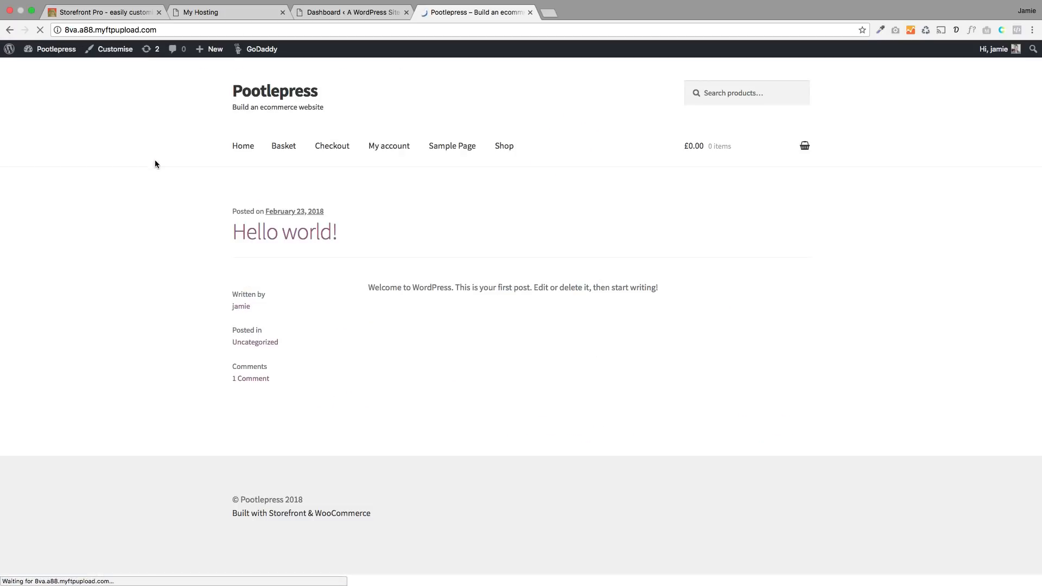
left_click(503, 146)
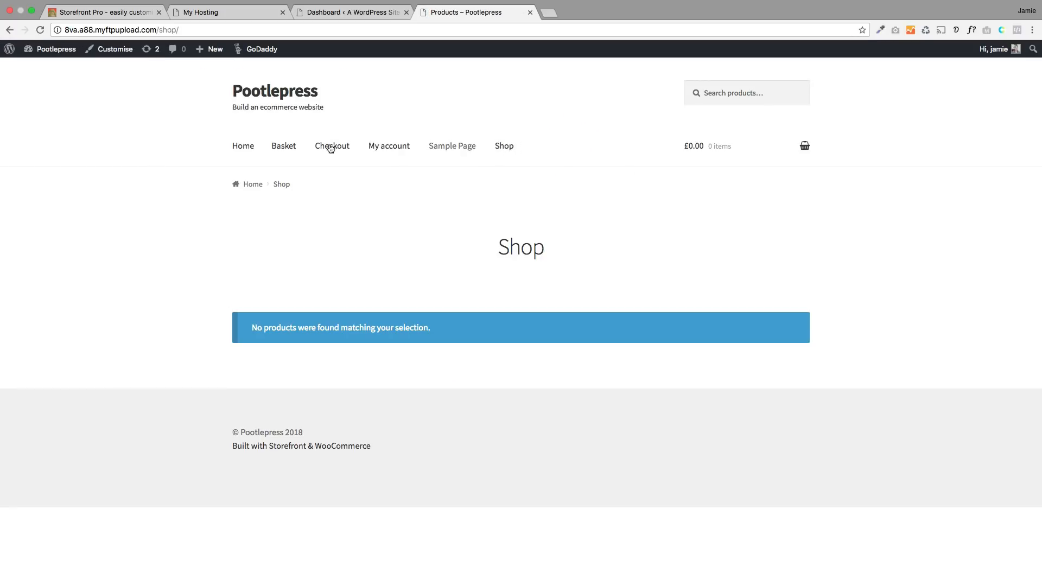
left_click(242, 146)
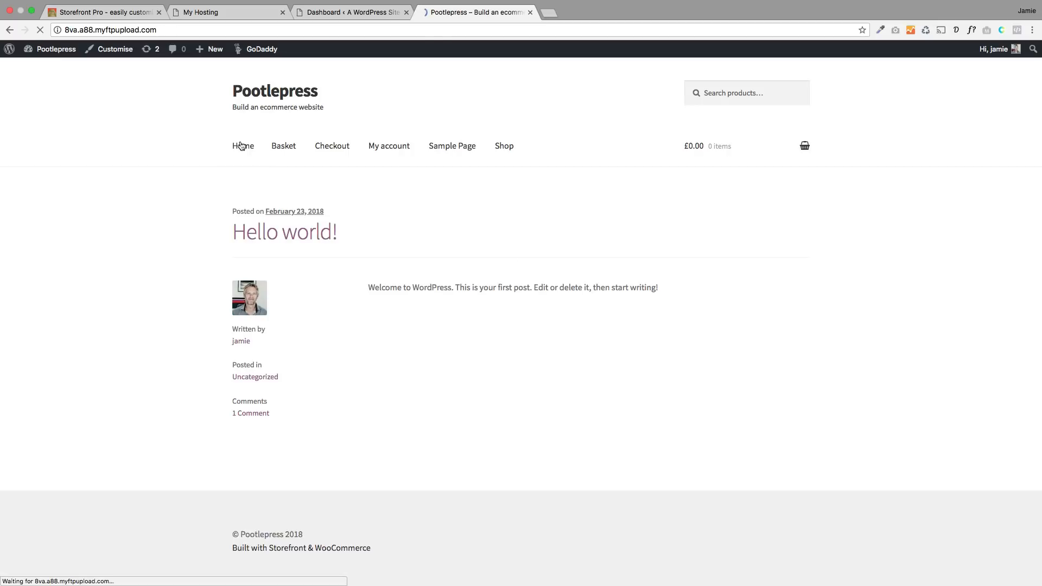
left_click(259, 99)
left_click(499, 145)
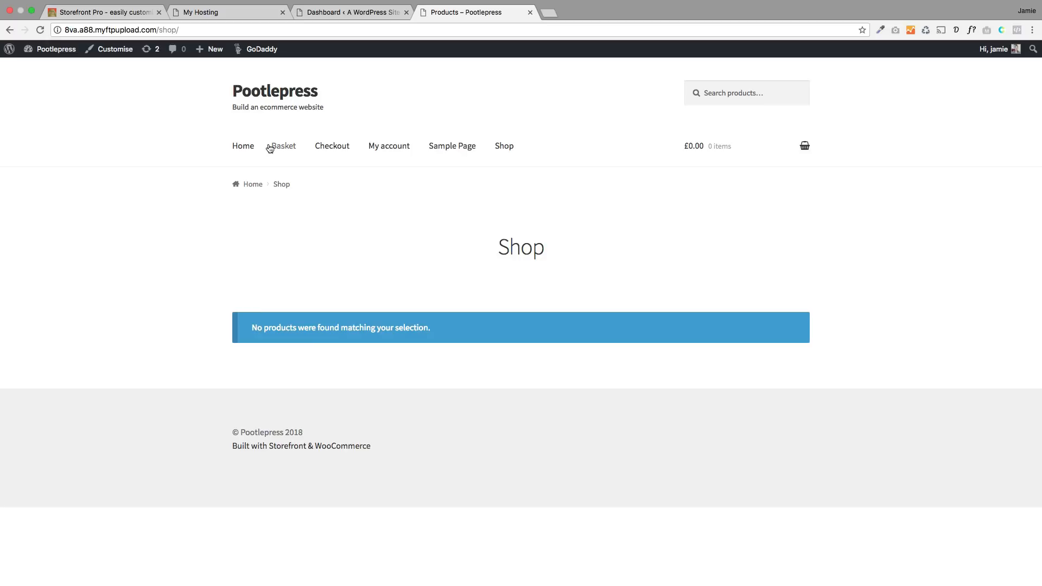
left_click(272, 97)
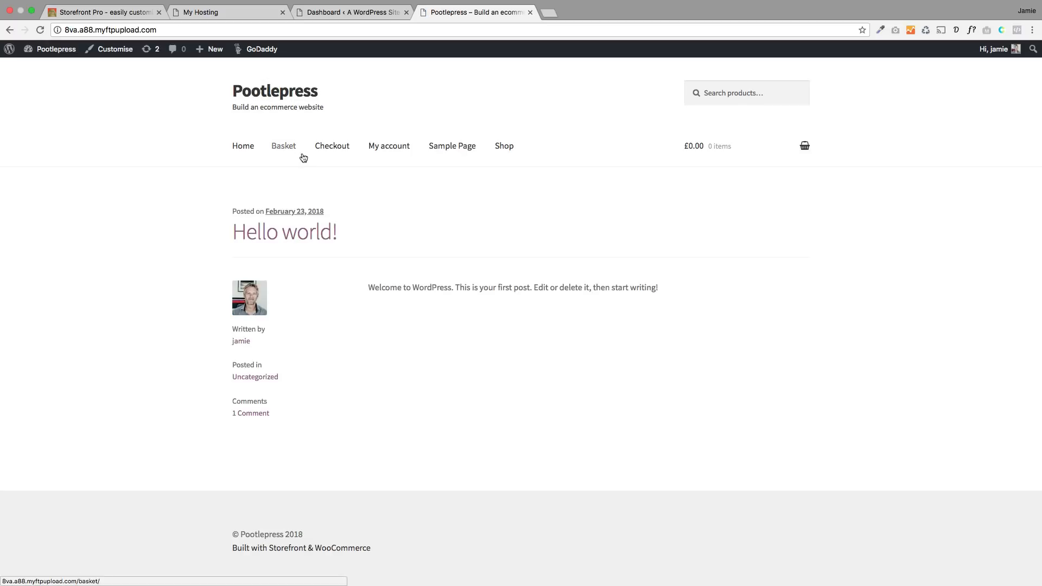
Go back to the Dashboard and dismiss the Welcome to WordPress panel.
mouse_move(51, 68)
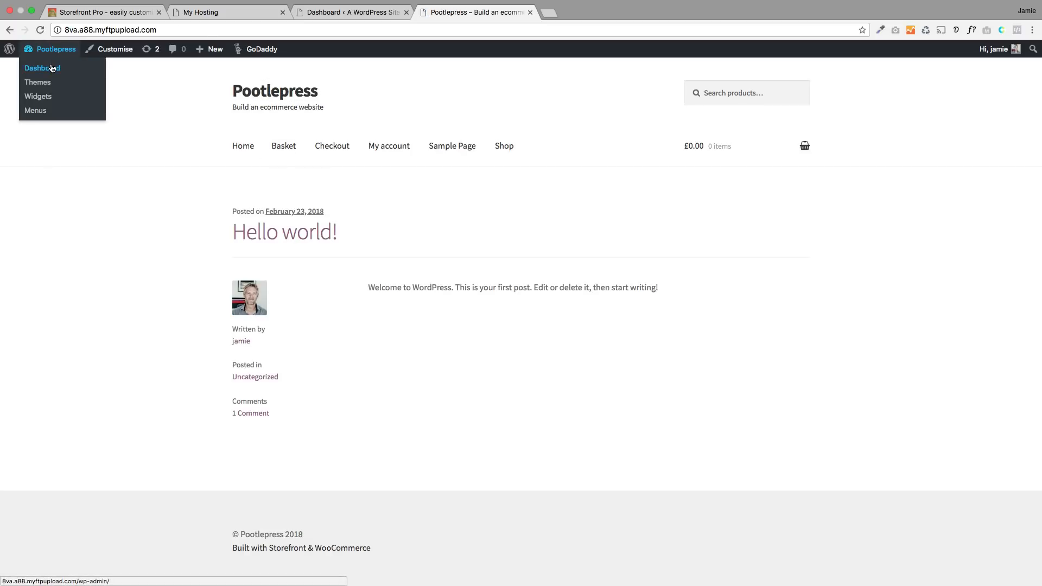
left_click(52, 67)
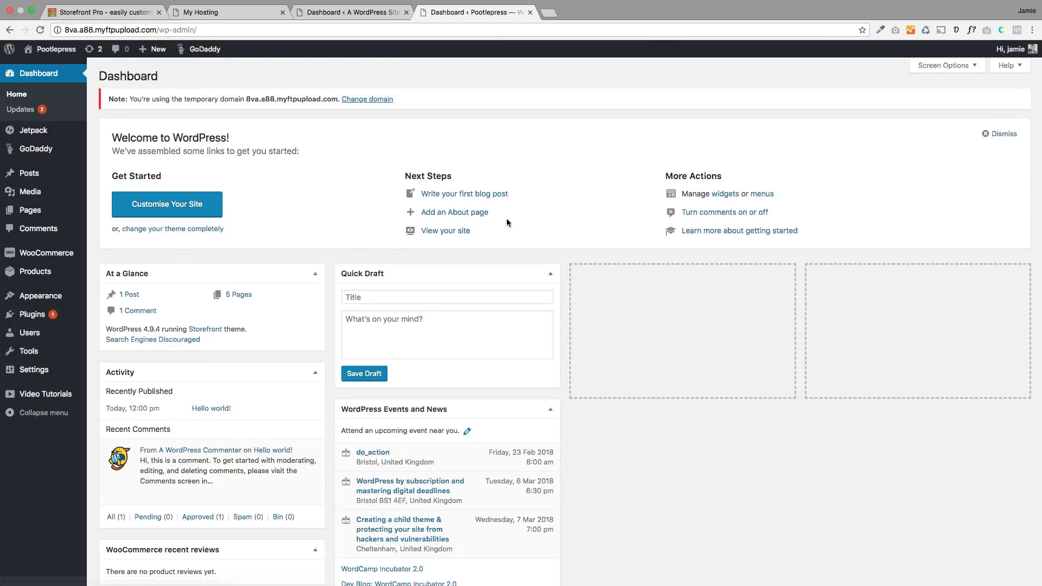
left_click(998, 132)
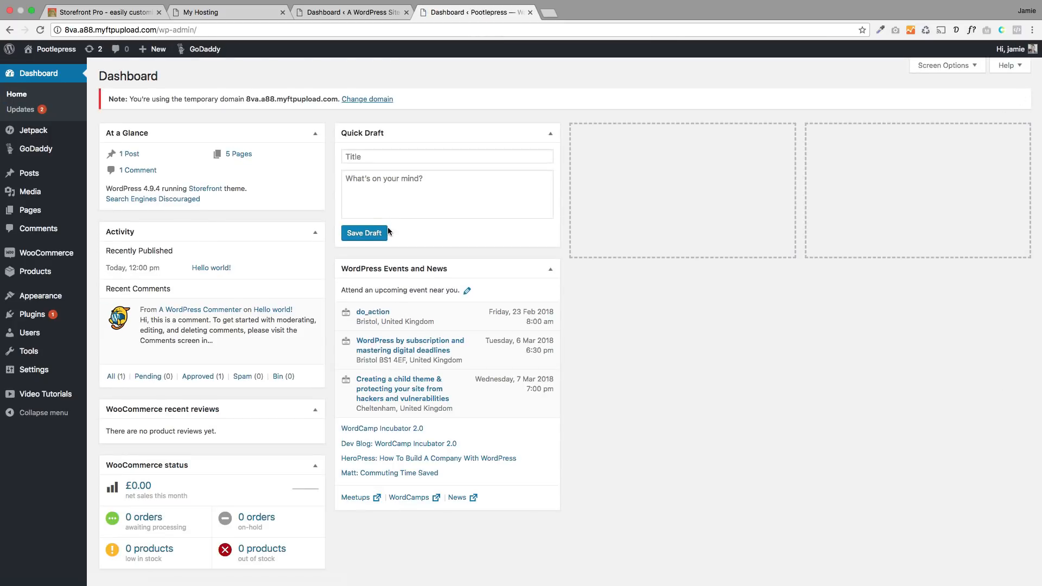
mouse_move(59, 317)
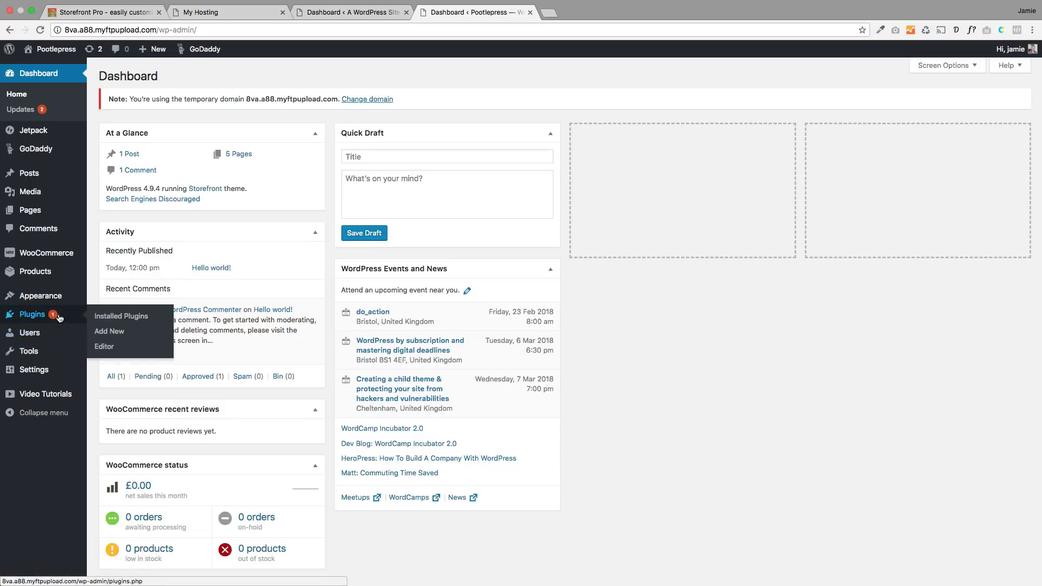
Search plugins for 'instant images', then install and activate Instant Images.
left_click(108, 331)
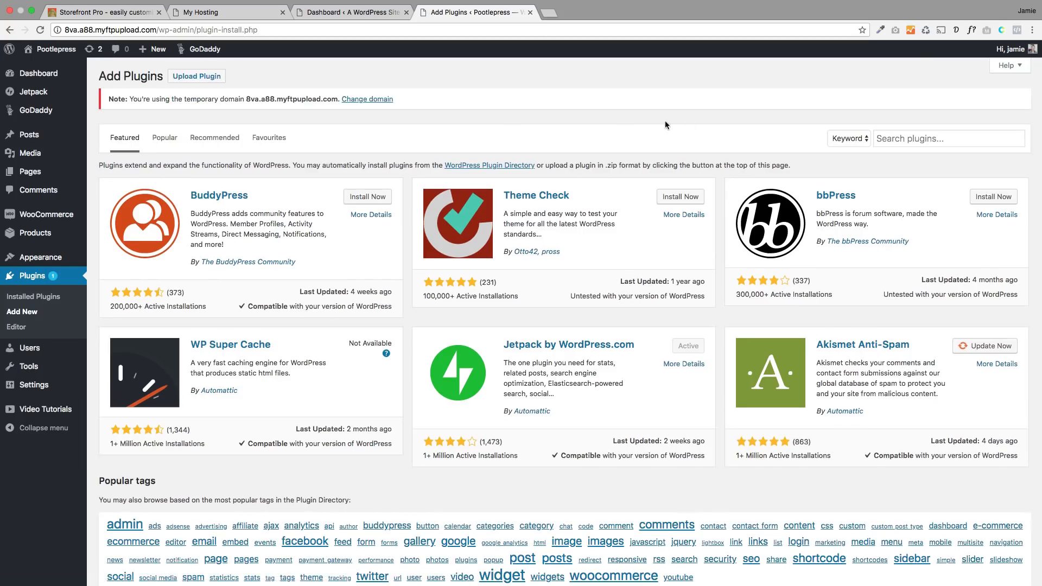
left_click(886, 132)
type("instant im")
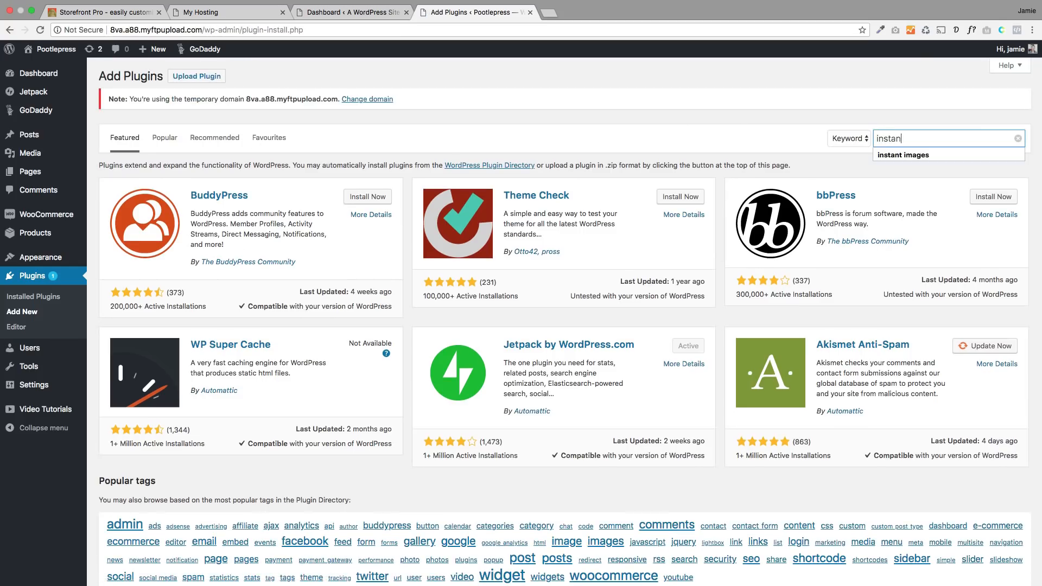
type("ages")
key("Return")
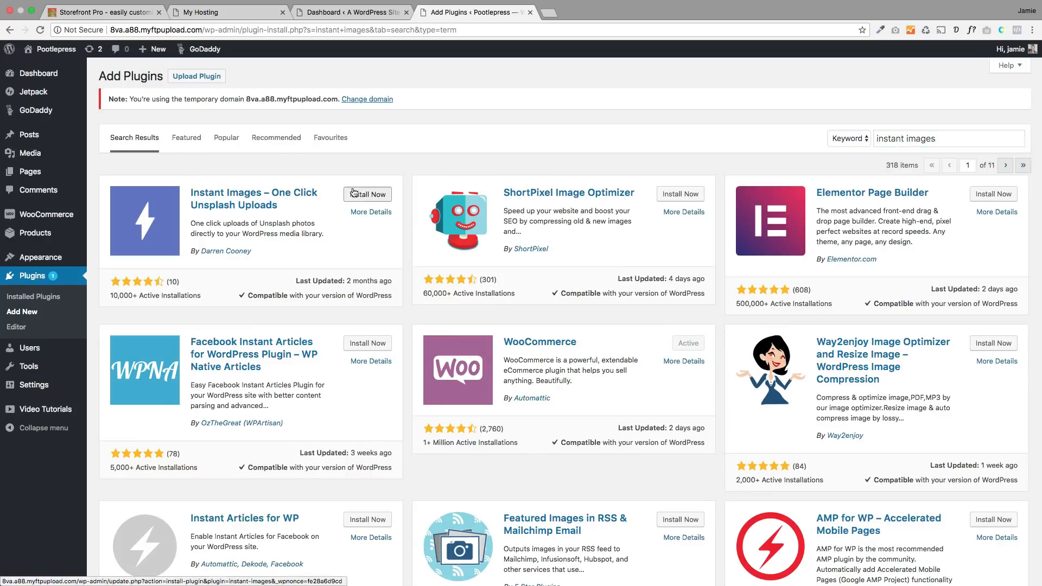
left_click(353, 193)
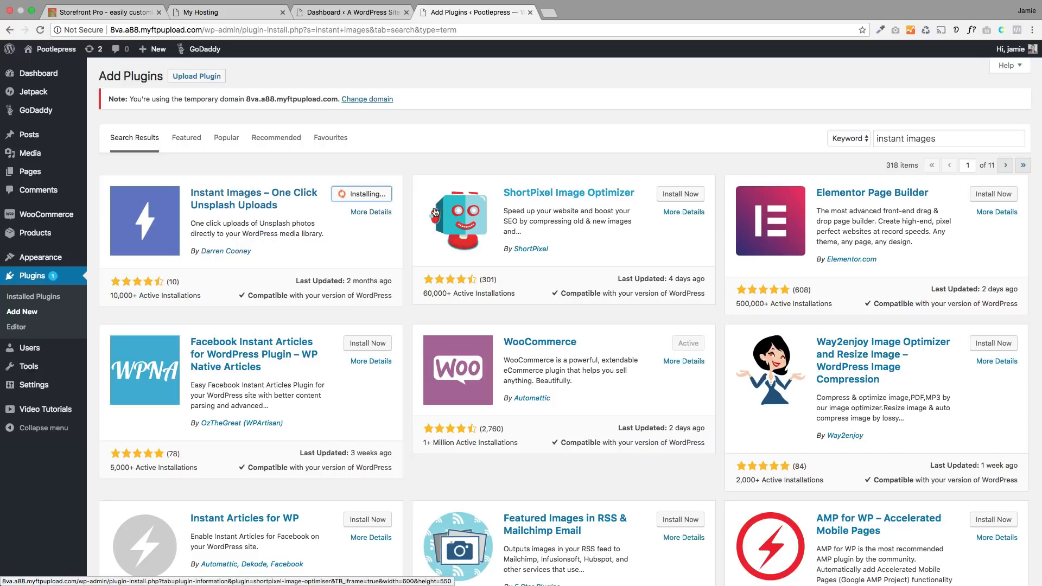
left_click(367, 197)
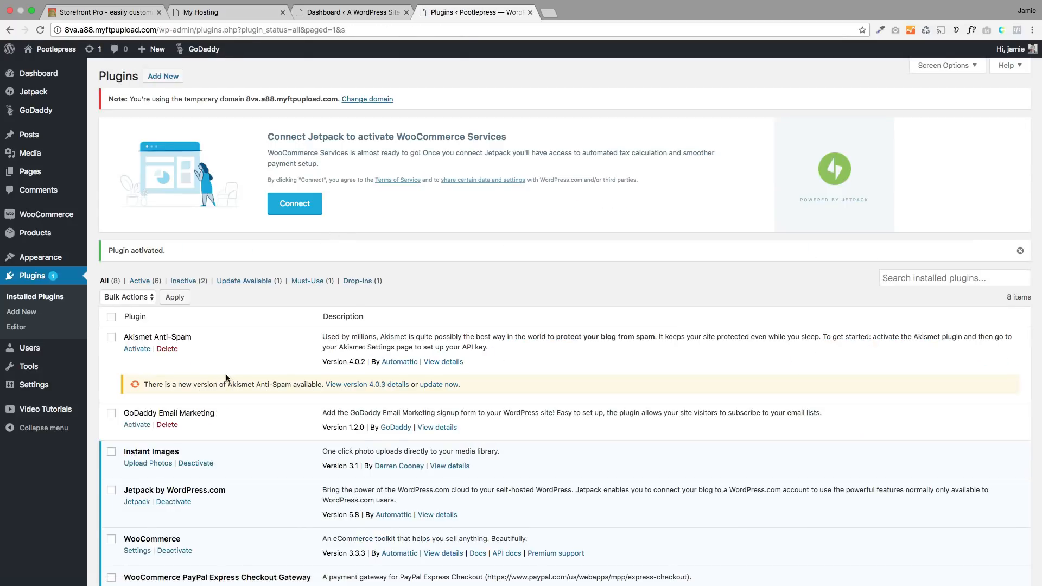
Open Instant Images' Upload Photos page to show the Unsplash photo browser.
scroll(227, 376, "down", 3)
scroll(228, 379, "down", 1)
left_click(156, 288)
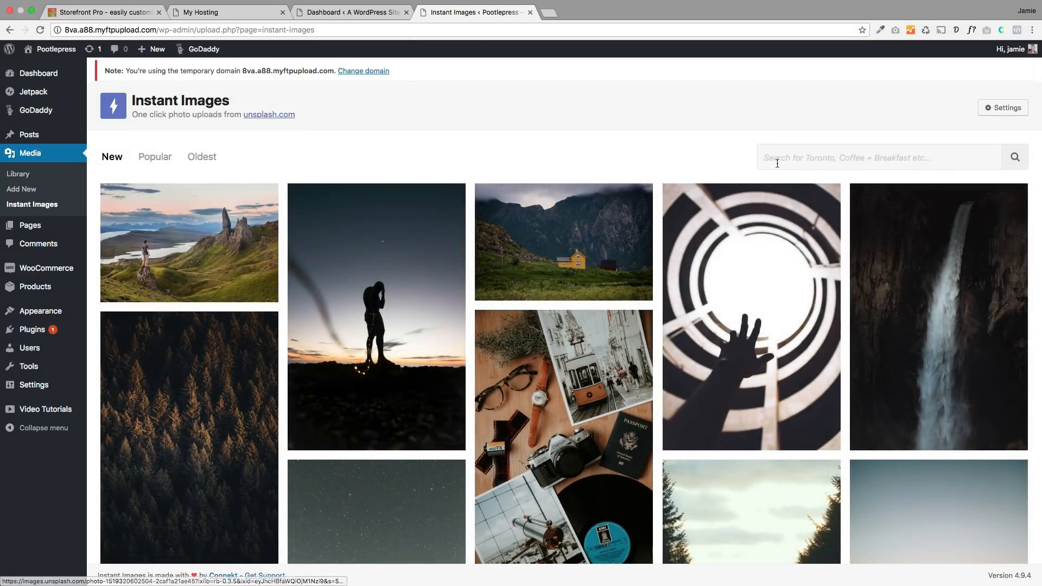
Search the Instant Images stock photos for 'smiling'.
left_click(777, 157)
type("smiling")
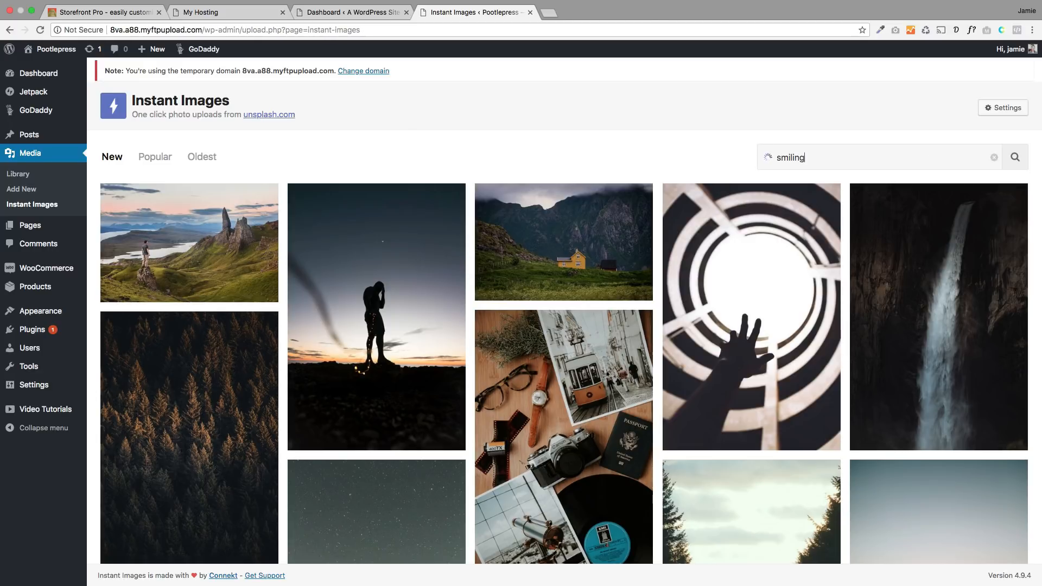
key("Return")
scroll(420, 424, "down", 6)
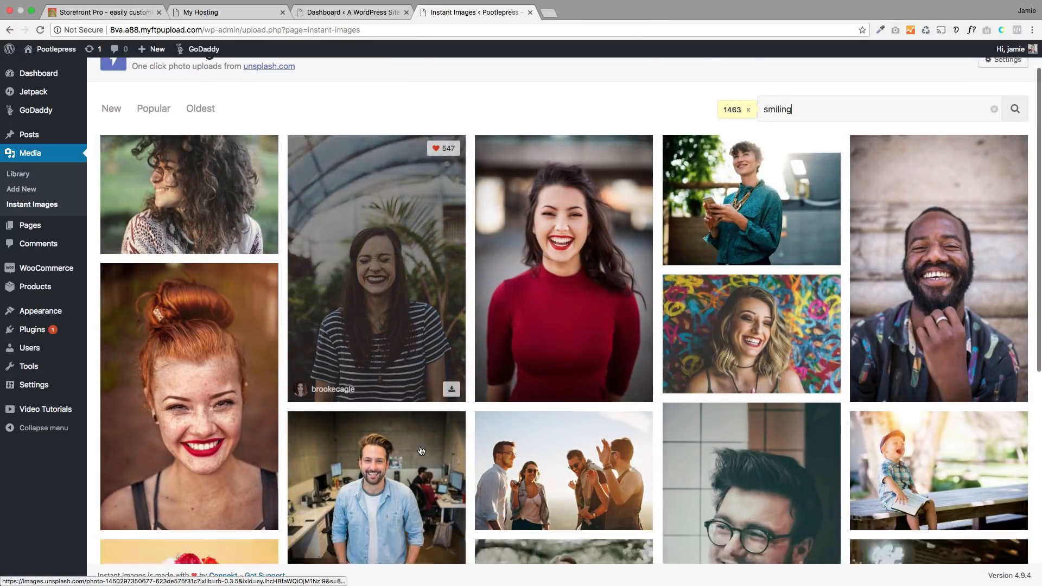
scroll(420, 450, "down", 6)
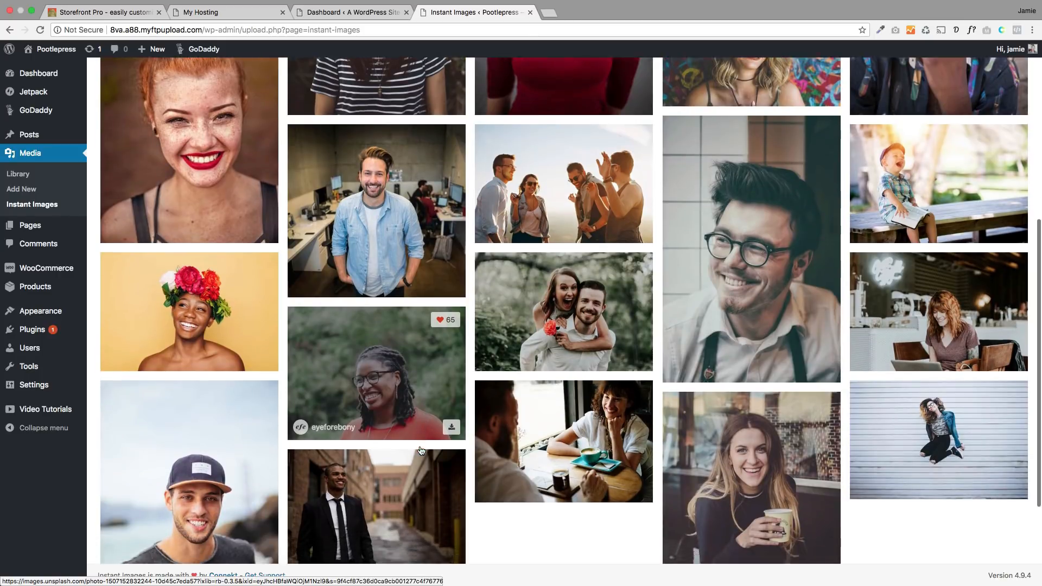
scroll(421, 450, "down", 4)
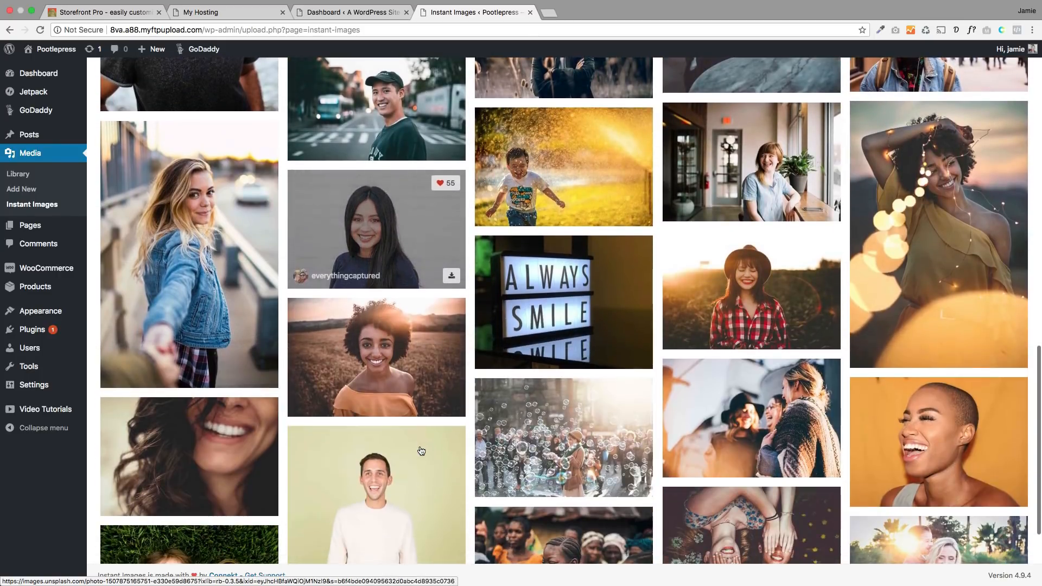
Import the running boy, heart lights and ice-cream boy photos into the media library.
left_click(625, 166)
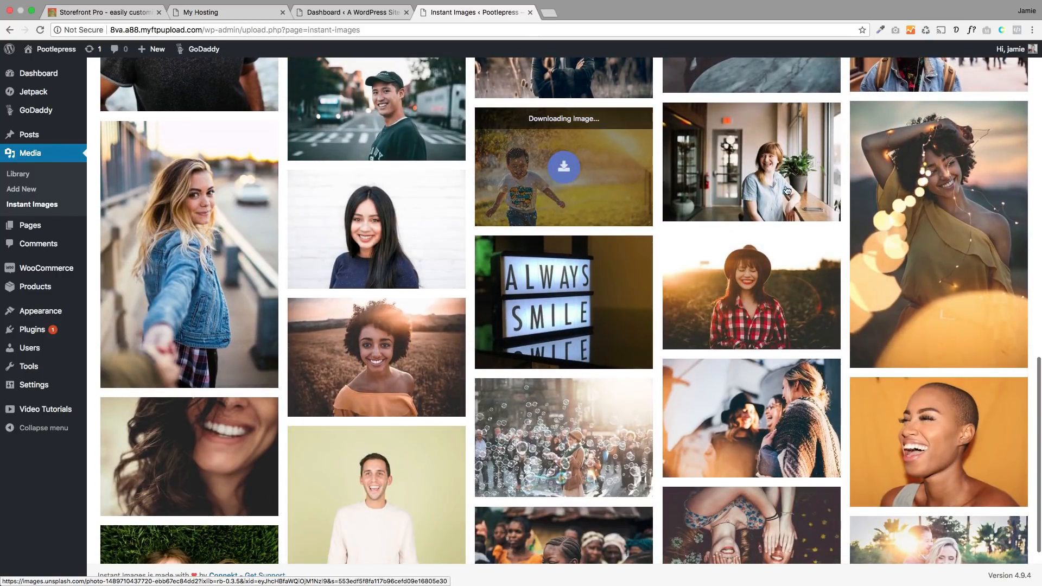
scroll(722, 353, "down", 3)
scroll(717, 369, "down", 1)
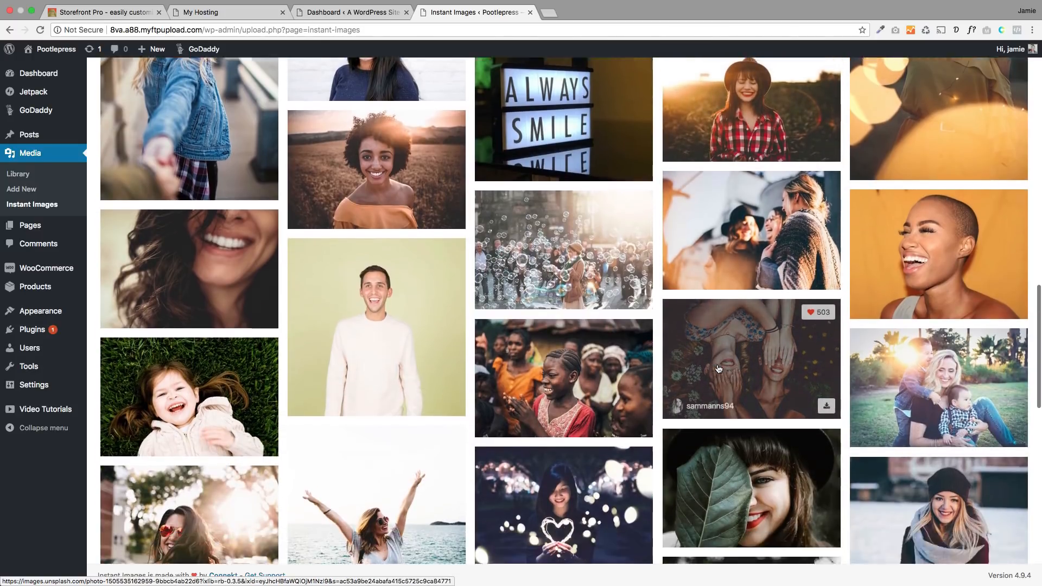
scroll(717, 369, "down", 3)
left_click(510, 390)
scroll(509, 394, "down", 3)
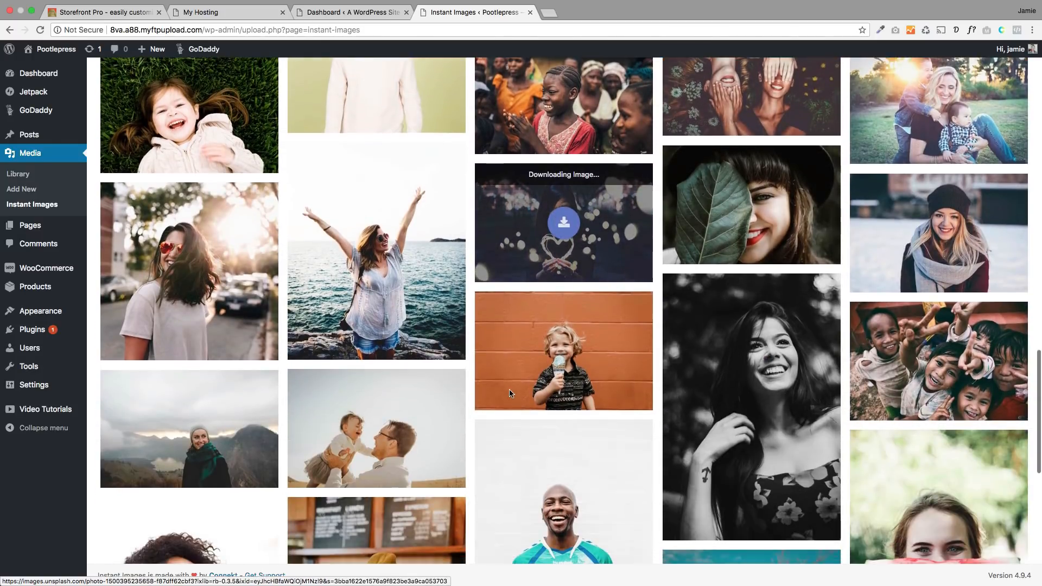
left_click(509, 393)
scroll(220, 295, "down", 4)
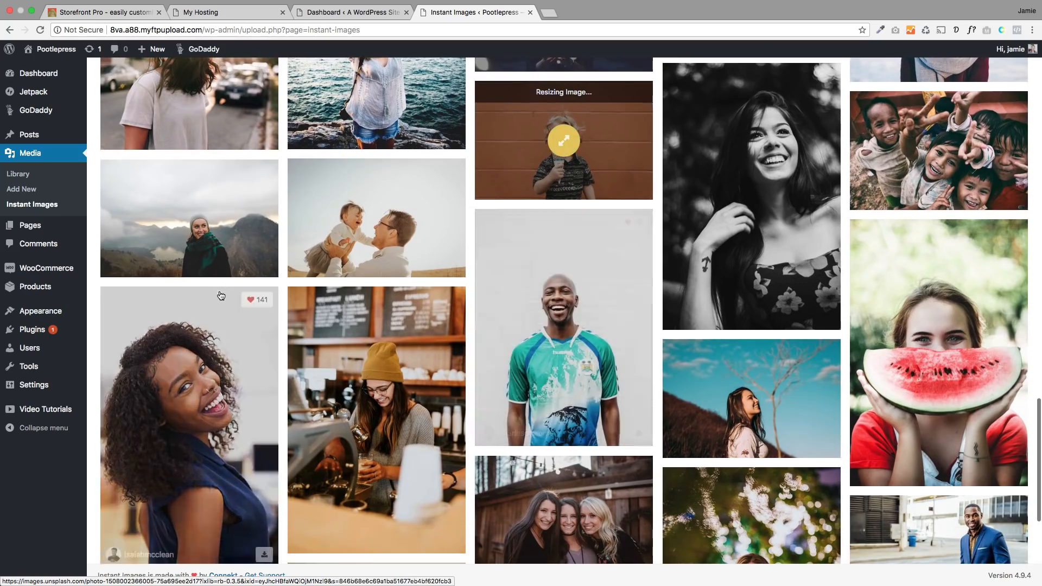
scroll(221, 295, "down", 4)
scroll(460, 345, "down", 8)
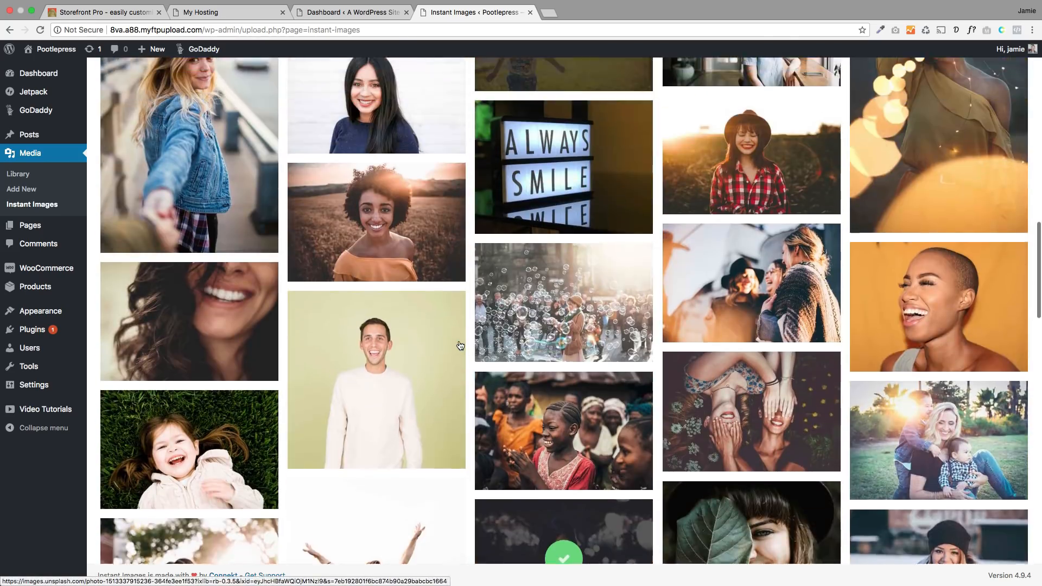
scroll(459, 346, "up", 15)
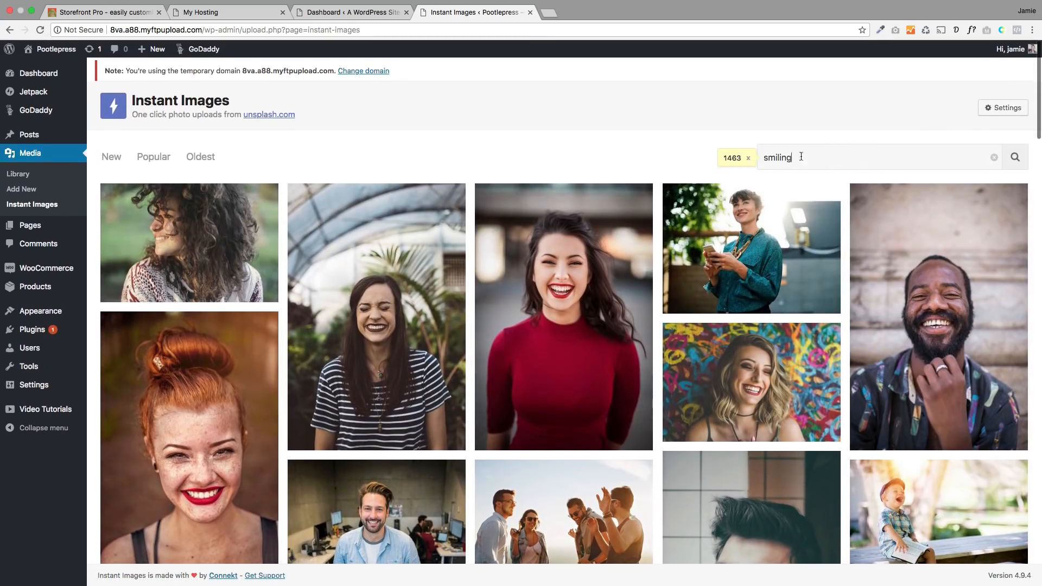
Replace the stock photo search with 'fashion'.
double_click(801, 156)
type("fashion")
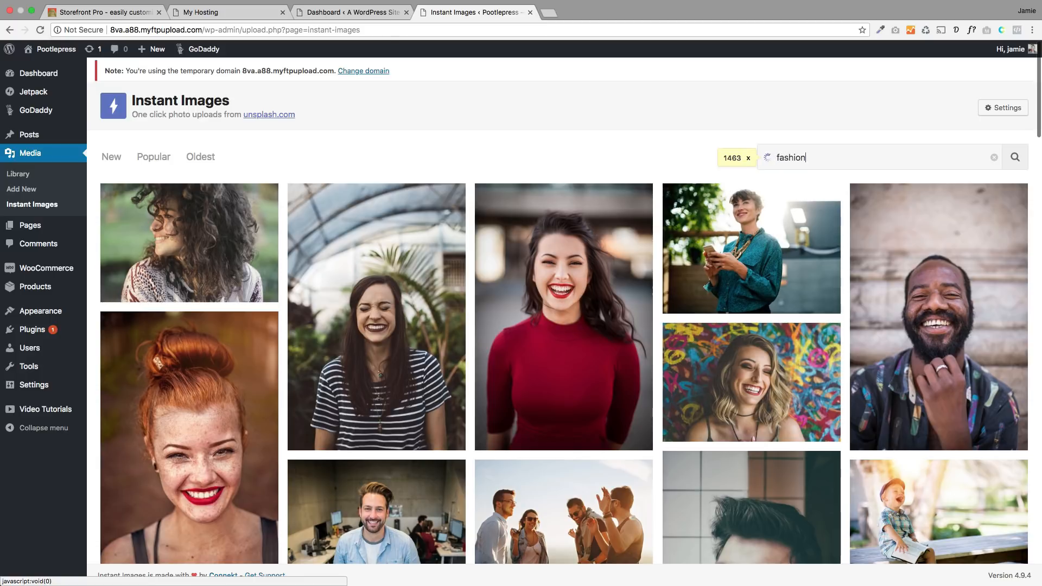
key("Return")
scroll(405, 344, "down", 10)
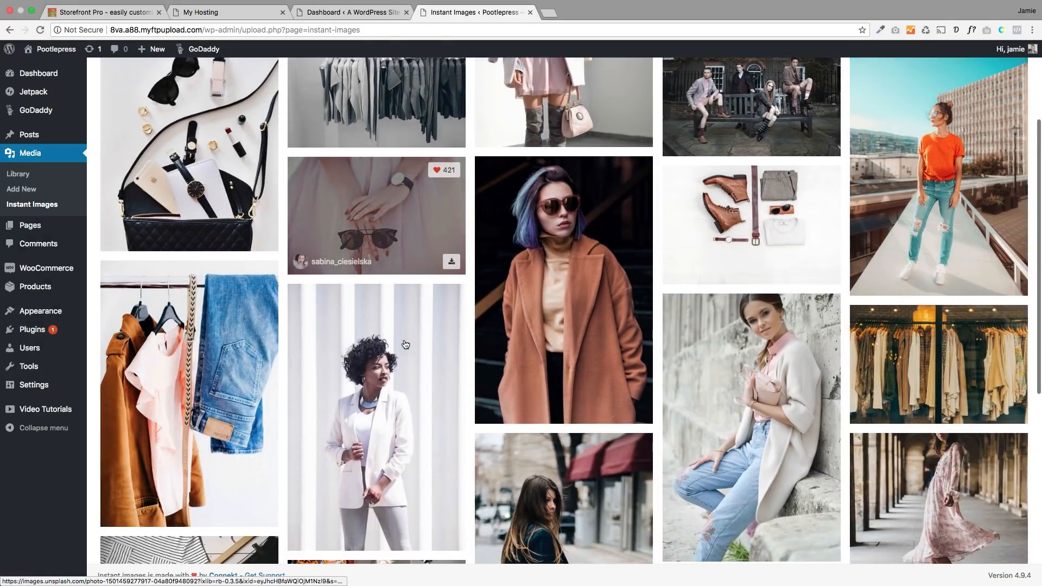
scroll(405, 344, "down", 3)
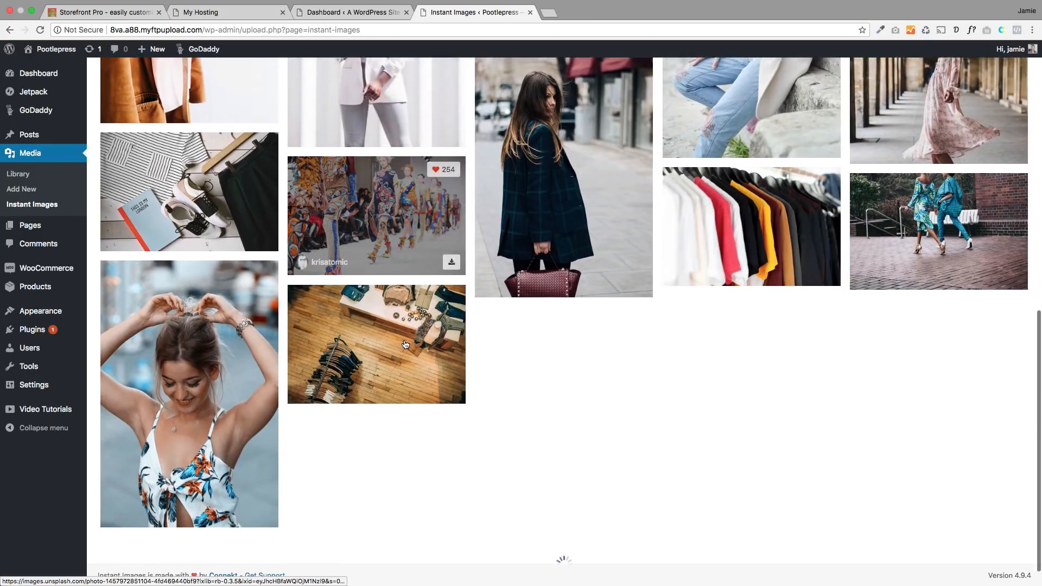
Import the wooden-floor shop, shopping-bags woman, white dress and jumping-woman photos, then view the Media Library.
left_click(451, 363)
scroll(525, 377, "down", 8)
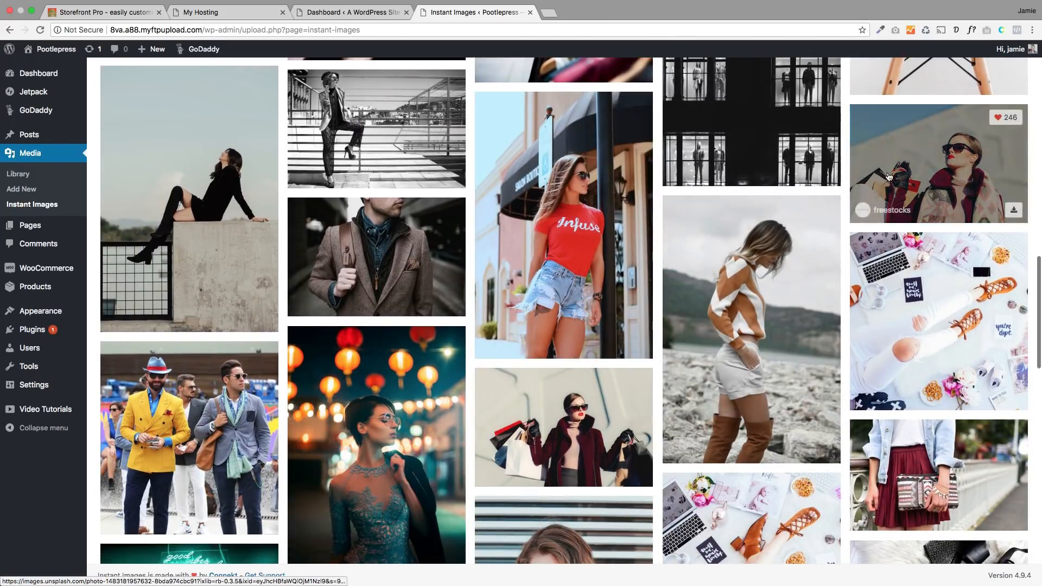
left_click(889, 176)
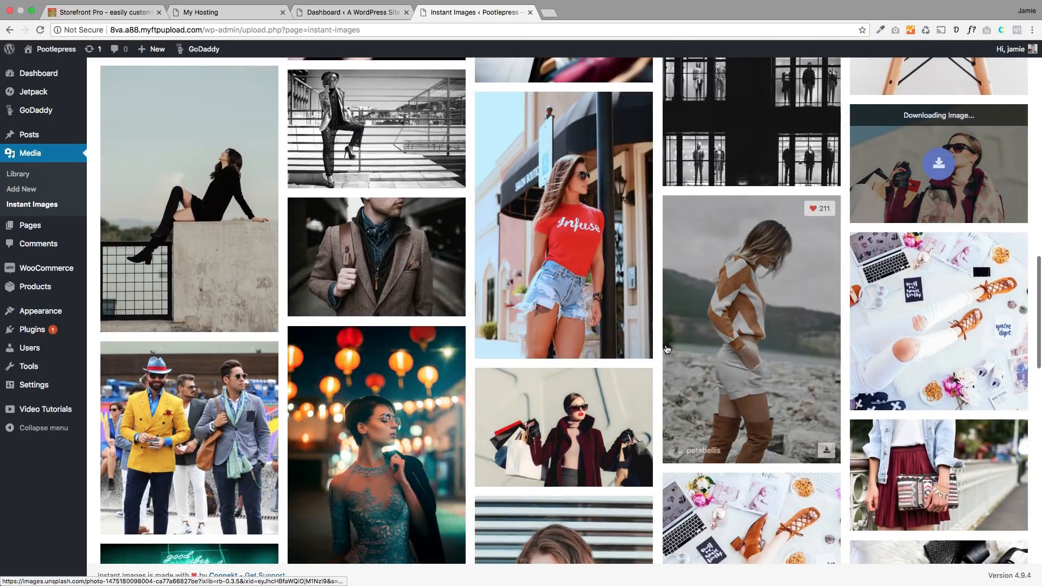
scroll(889, 176, "down", 5)
scroll(656, 363, "down", 3)
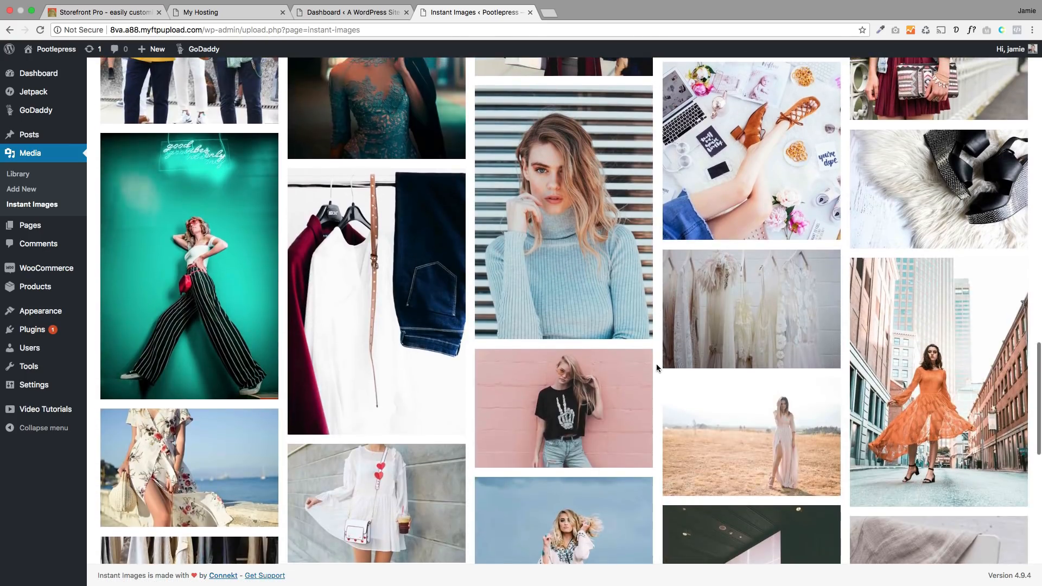
left_click(719, 399)
scroll(813, 338, "up", 1)
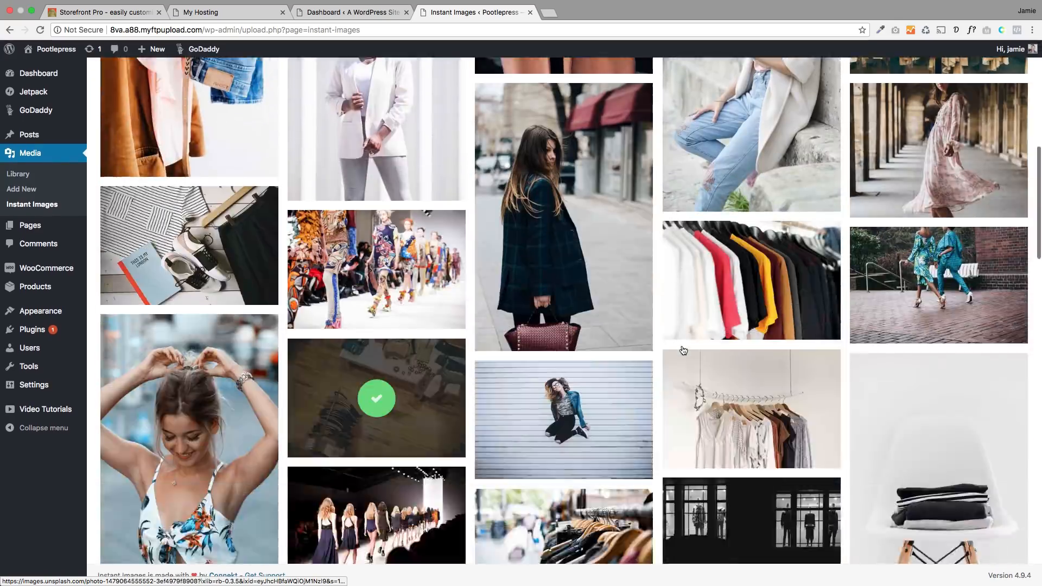
scroll(683, 350, "down", 4)
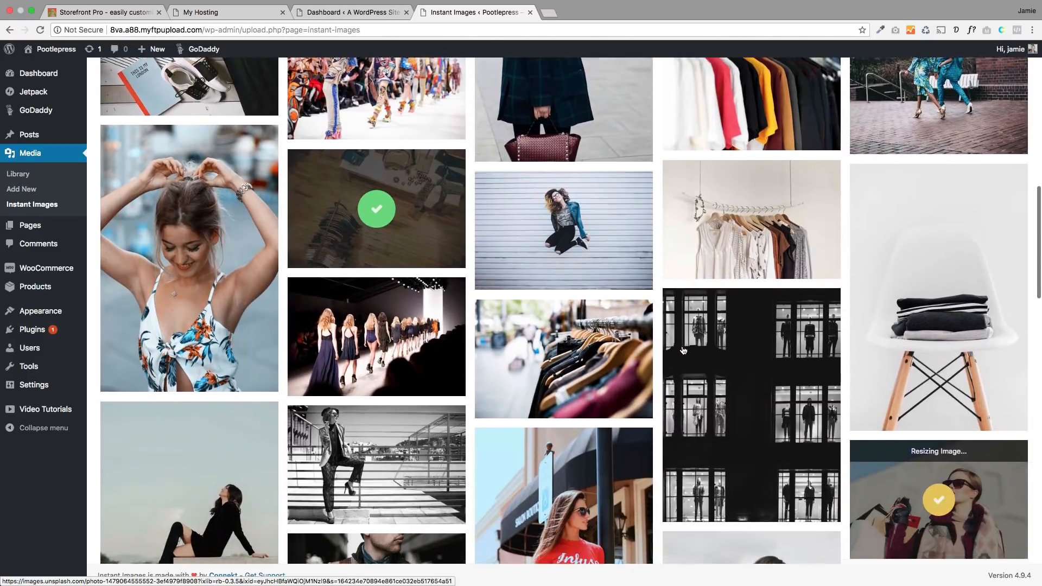
left_click(523, 222)
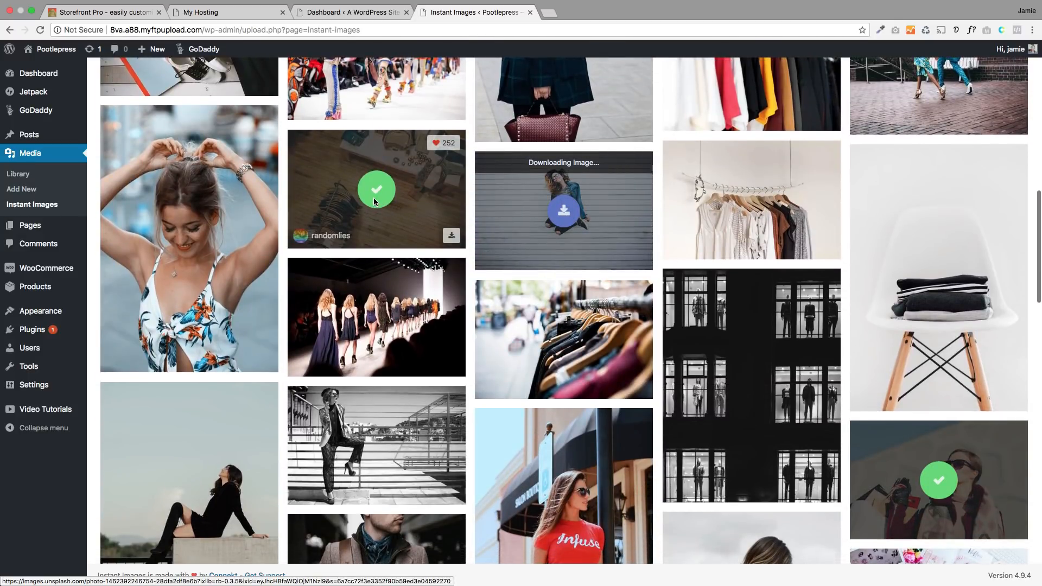
mouse_move(373, 198)
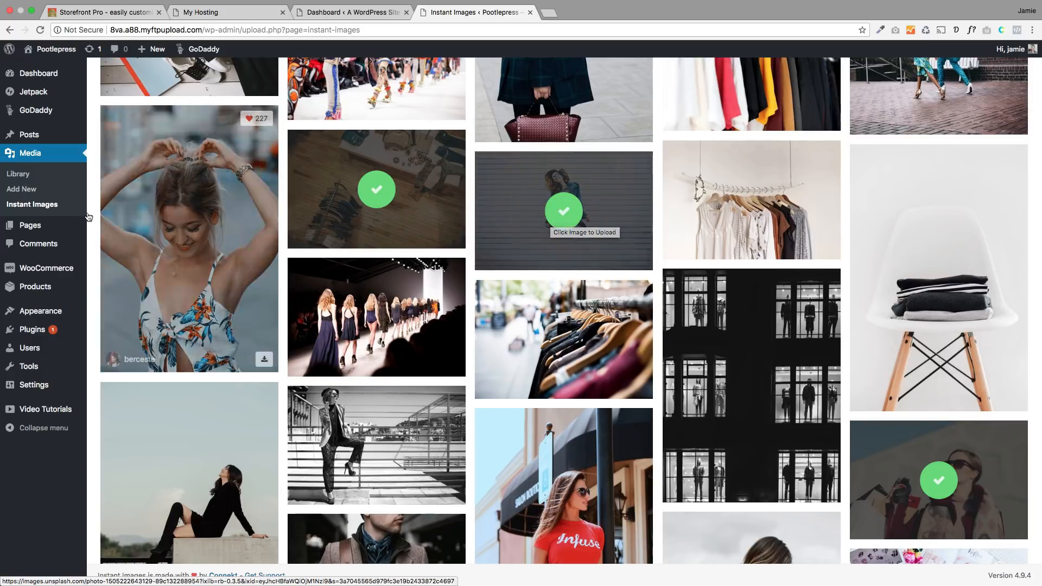
left_click(33, 176)
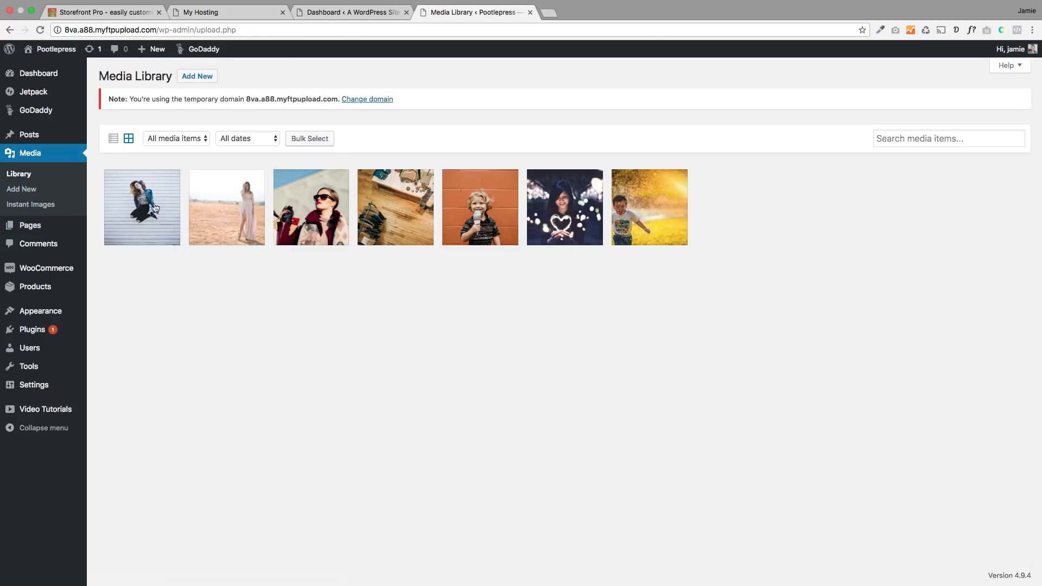
Upload the plugin zip from the storefront plugin folder and install it.
left_click(33, 330)
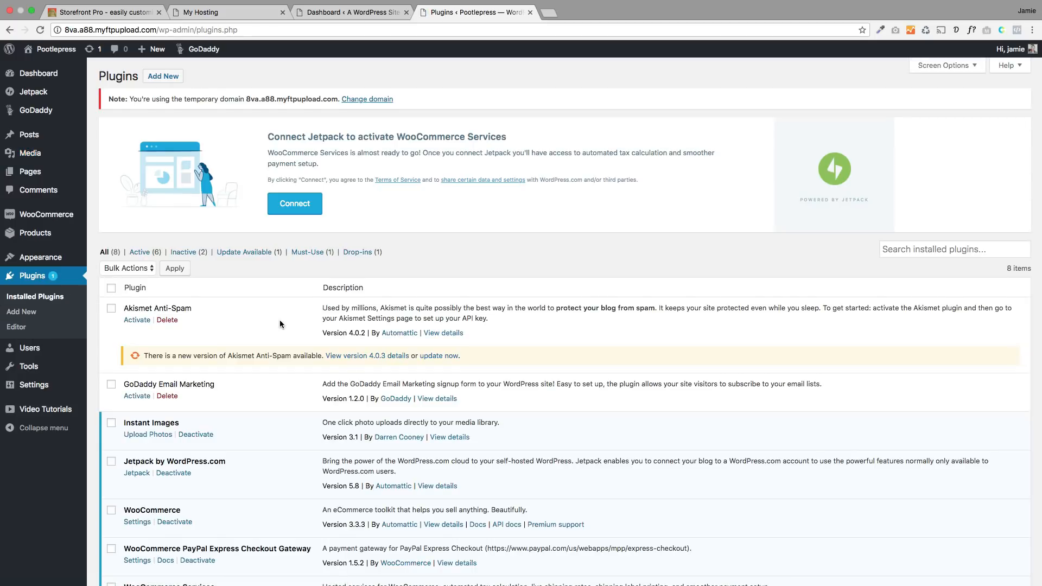
scroll(273, 398, "down", 2)
scroll(272, 398, "up", 2)
left_click(164, 76)
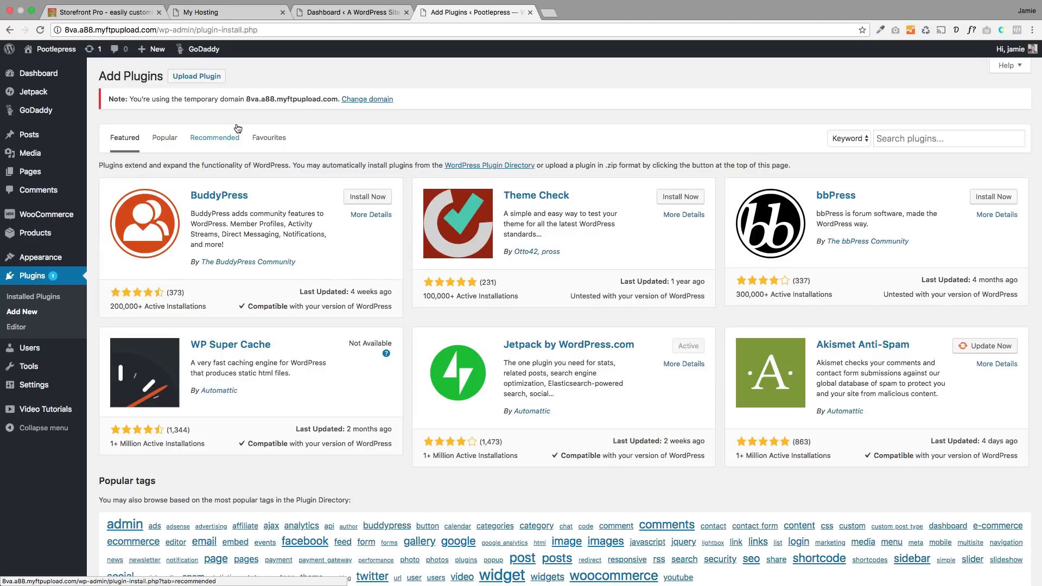
left_click(192, 76)
left_click(471, 205)
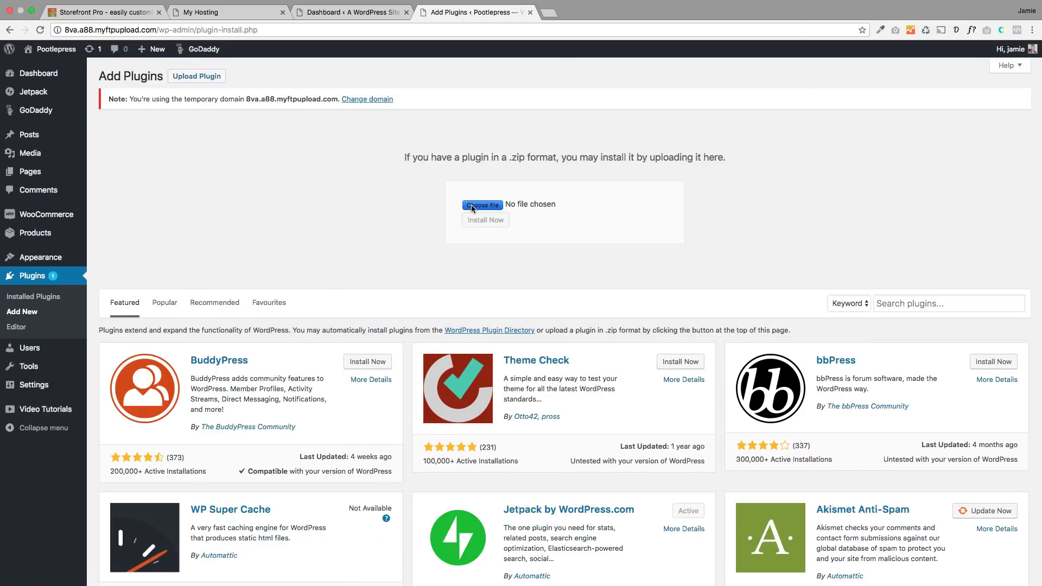
double_click(392, 42)
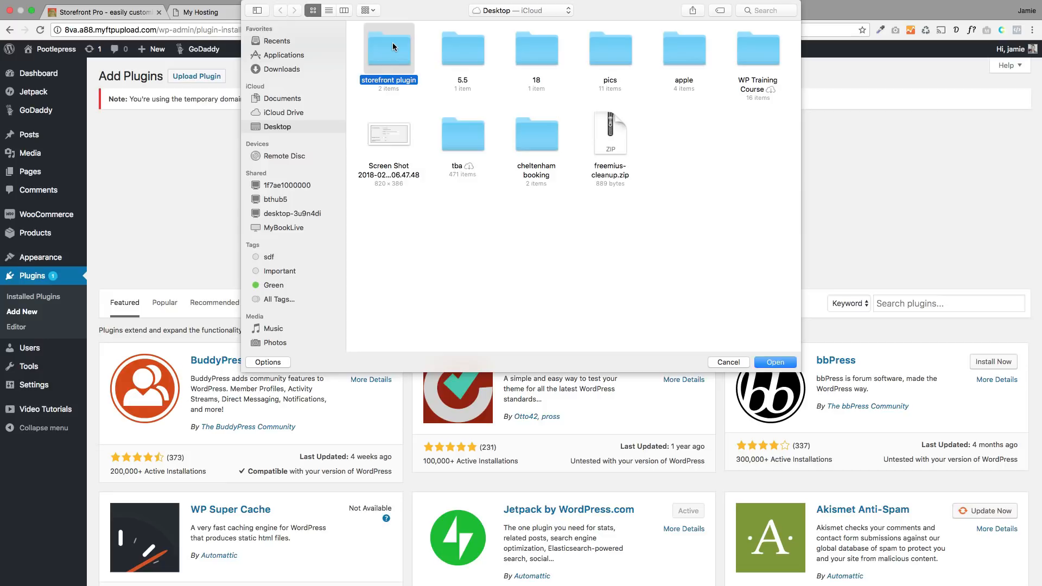
left_click(378, 42)
double_click(378, 42)
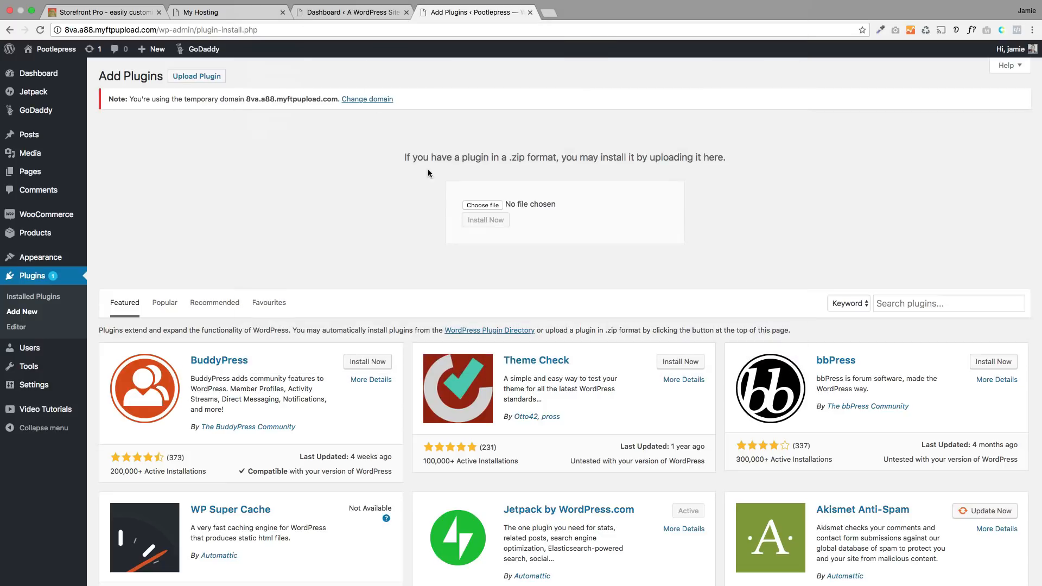
left_click(485, 220)
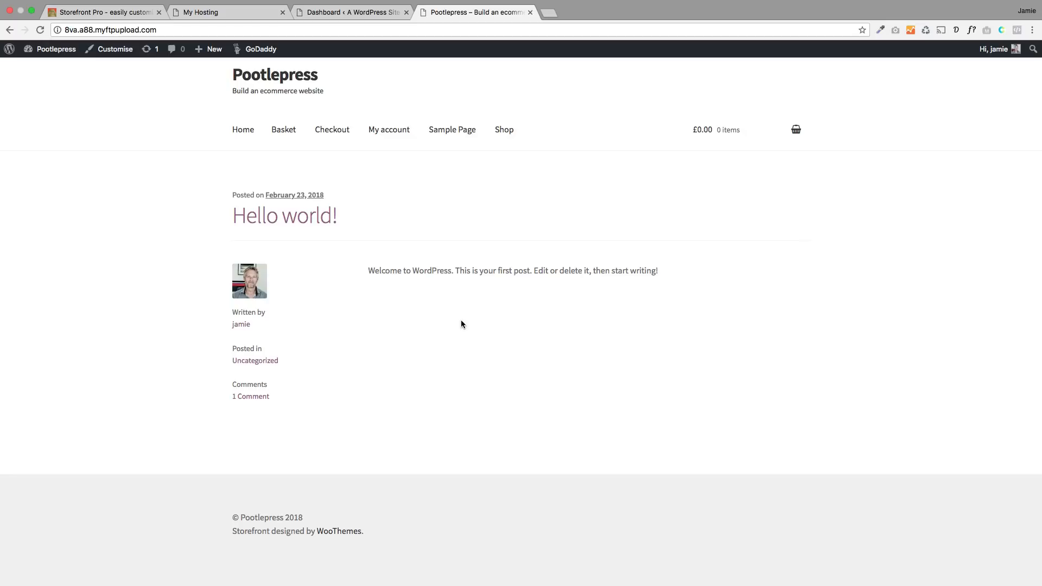
Start a new page titled 'Home'.
mouse_move(209, 50)
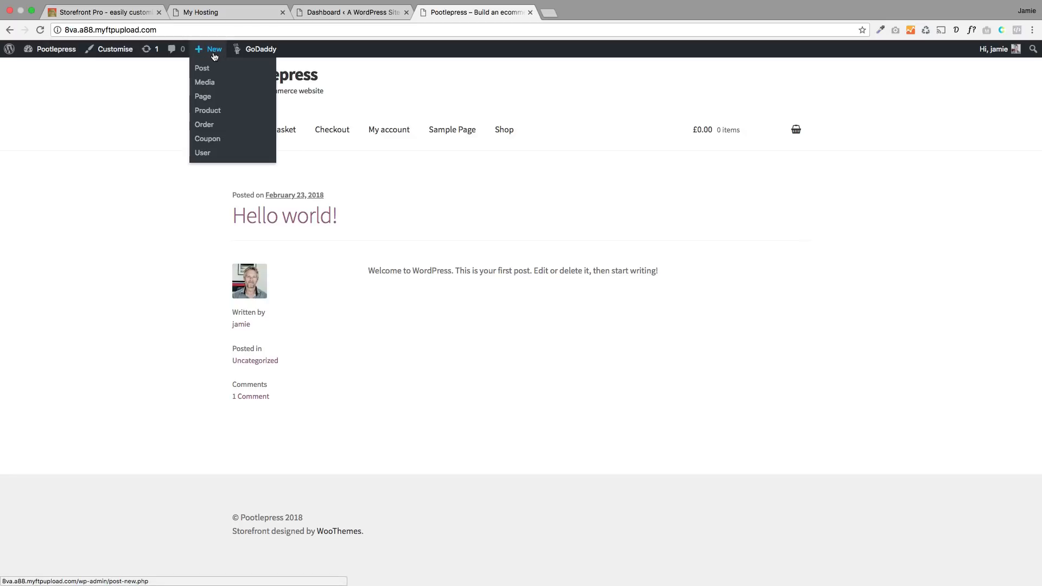
left_click(203, 97)
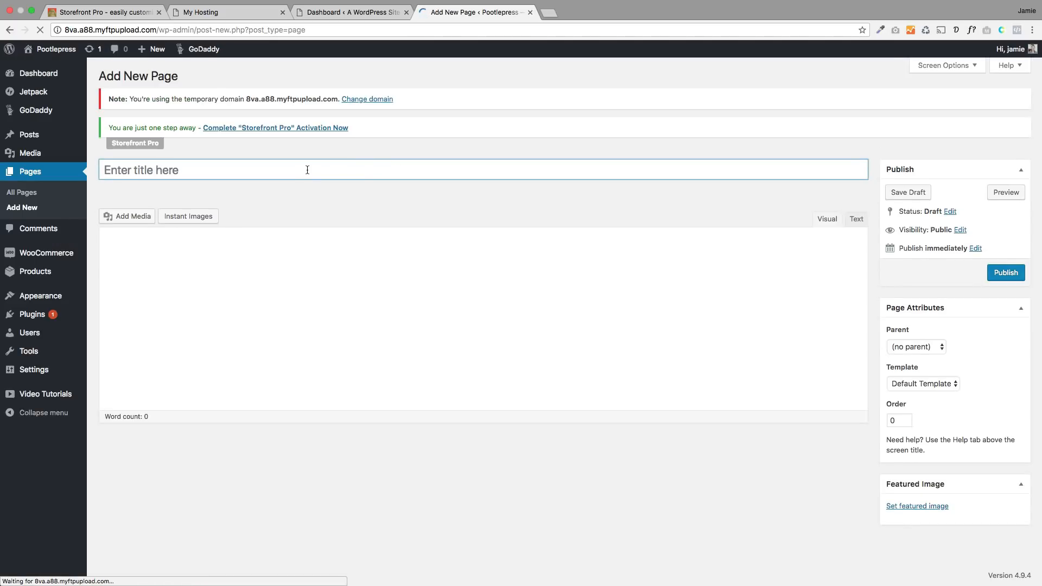
type("Home")
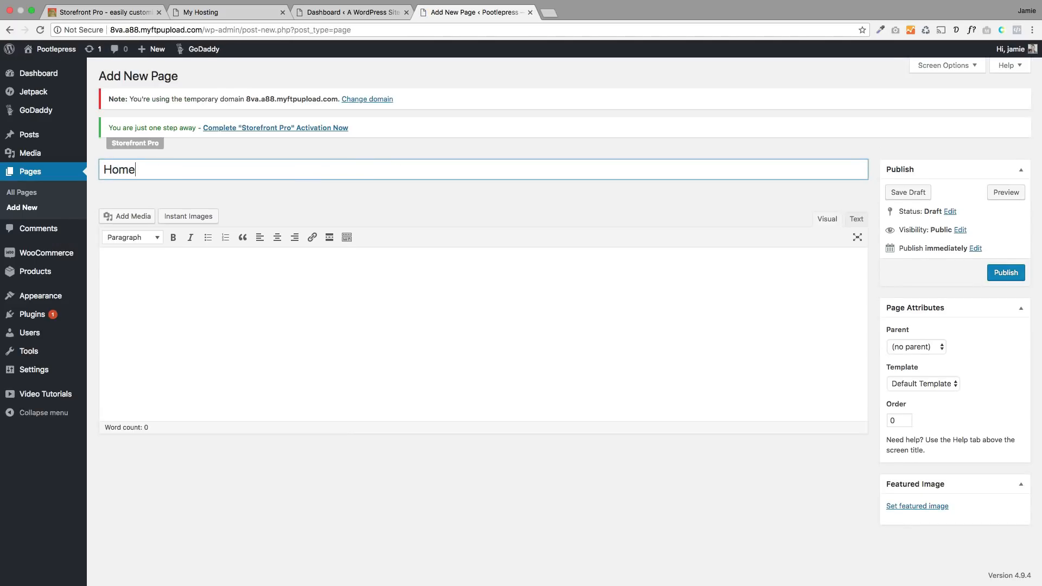
Fill the page body with two pasted paragraphs of lorem ipsum placeholder text.
left_click(955, 30)
left_click(834, 67)
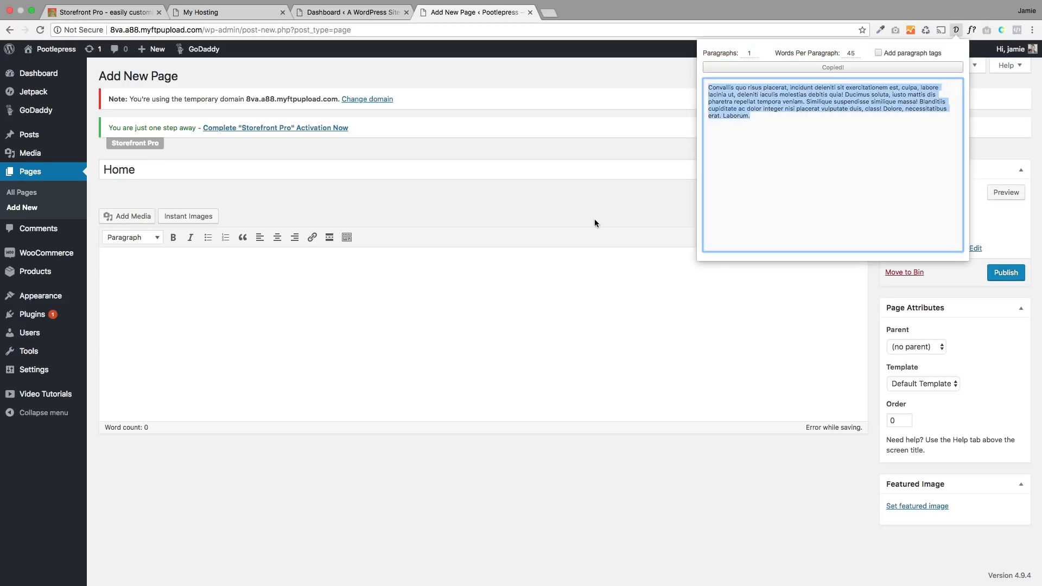
left_click(466, 295)
left_click(467, 295)
key("super+v")
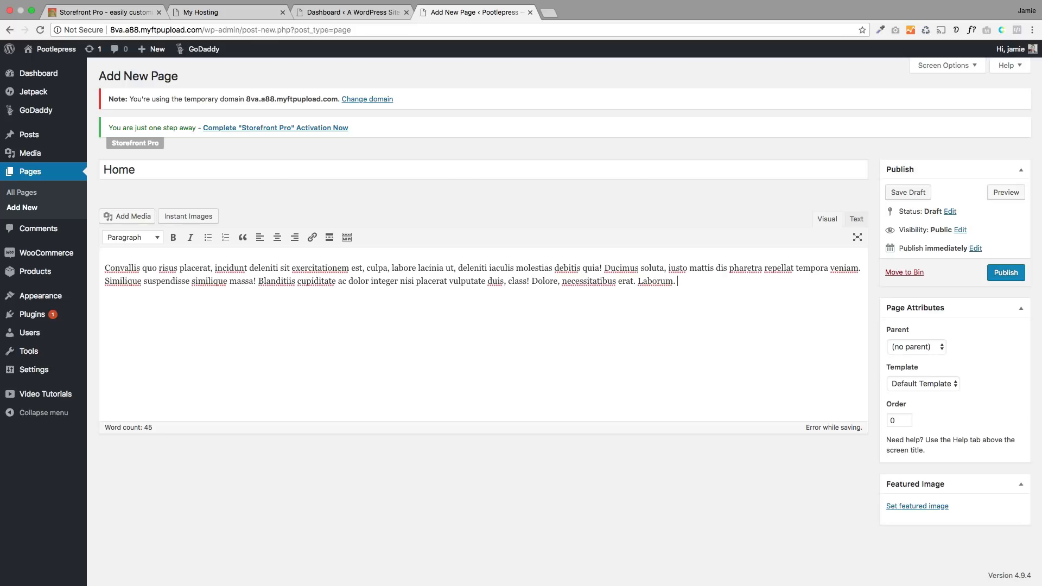
key("super+v")
Assign the Homepage template and publish the page.
left_click(892, 385)
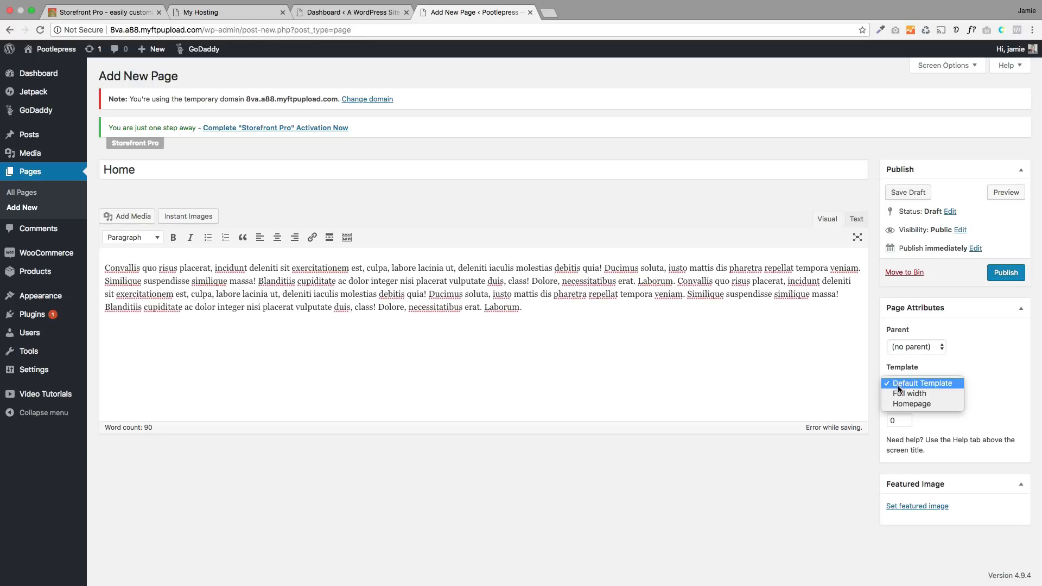
left_click(901, 403)
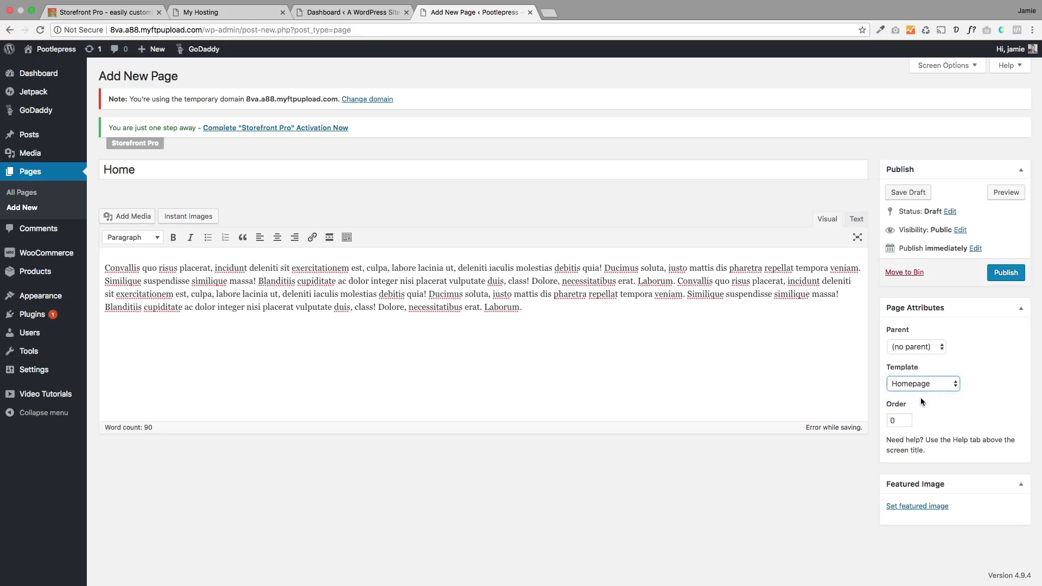
left_click(1001, 276)
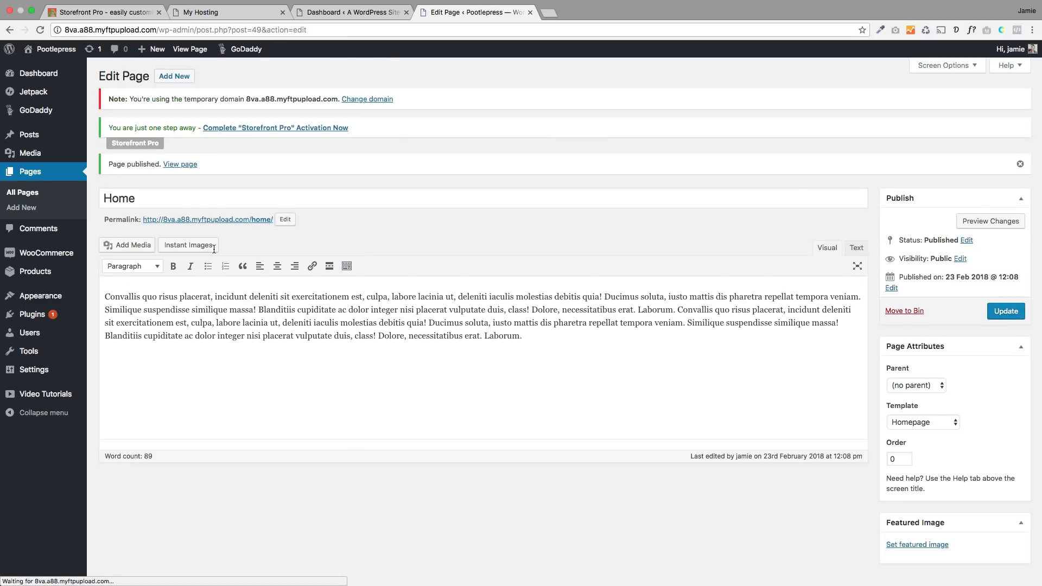
Open Reading Settings, then preview the Home page on the live site.
mouse_move(27, 370)
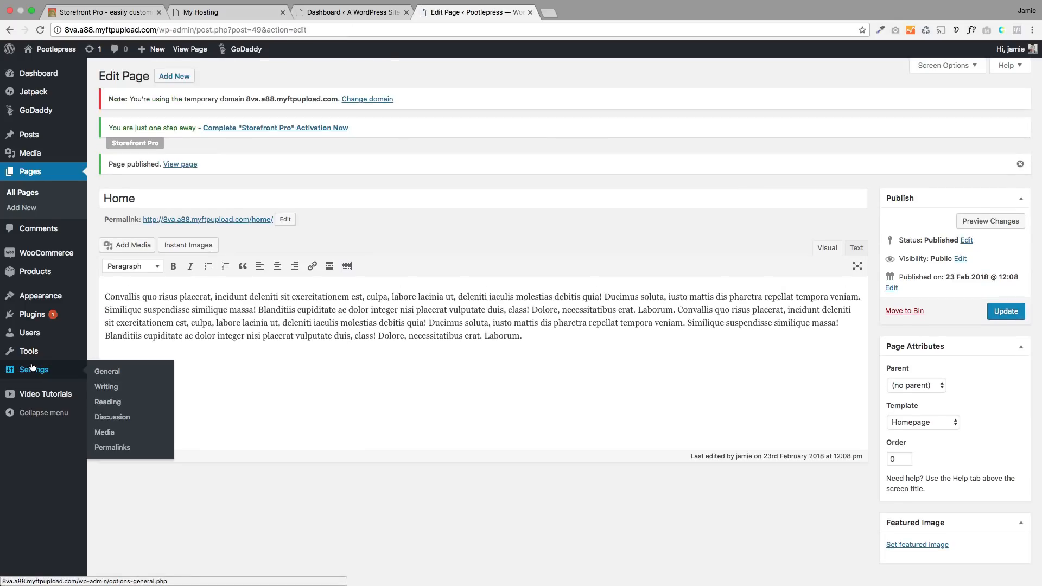
left_click(107, 401)
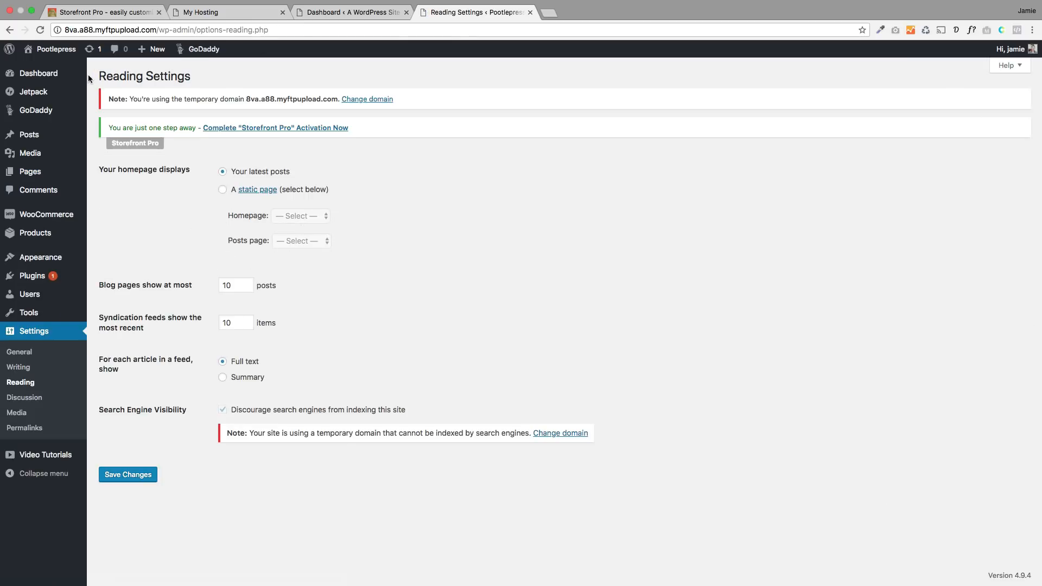
mouse_move(54, 49)
left_click(38, 66)
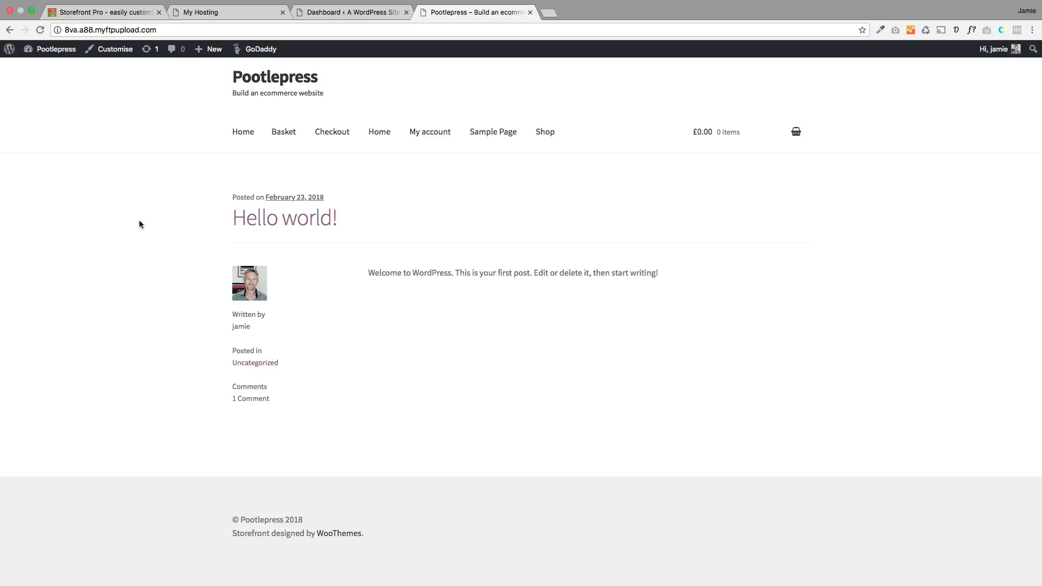
left_click(379, 132)
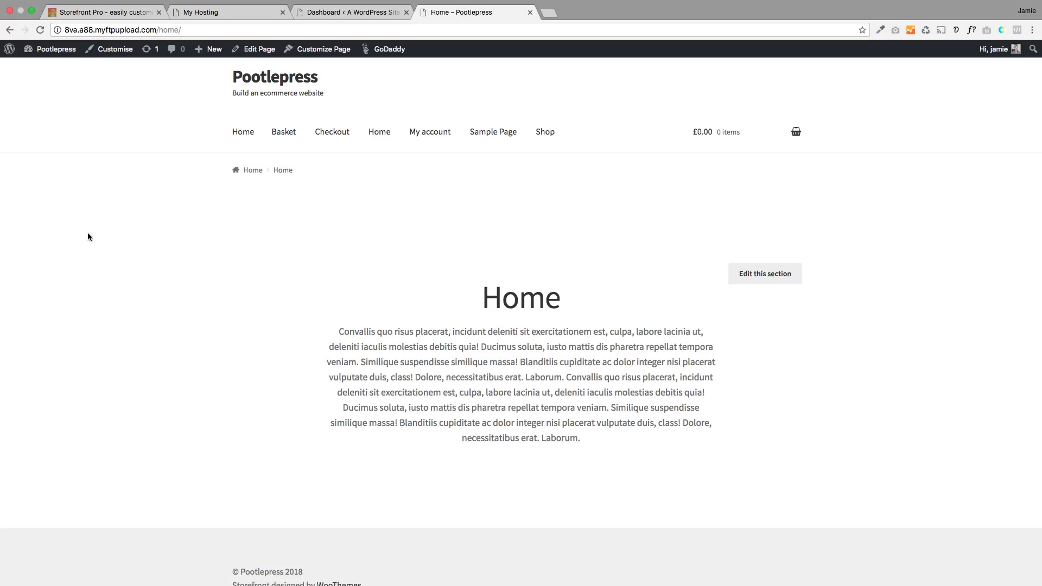
mouse_move(54, 49)
left_click(45, 68)
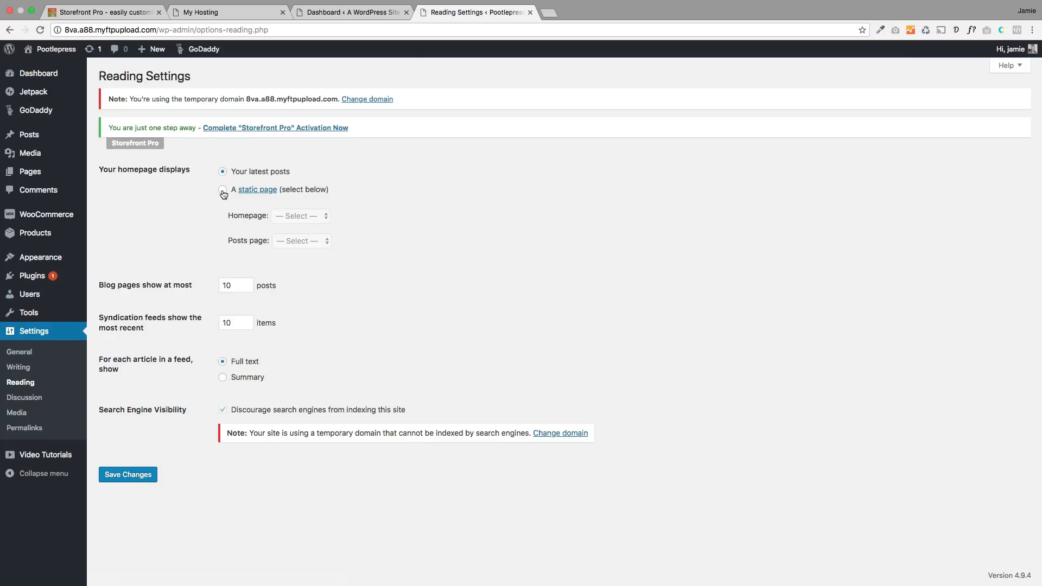
Set the homepage to the static page 'Home' and save the reading settings.
left_click(222, 189)
left_click(315, 216)
left_click(262, 299)
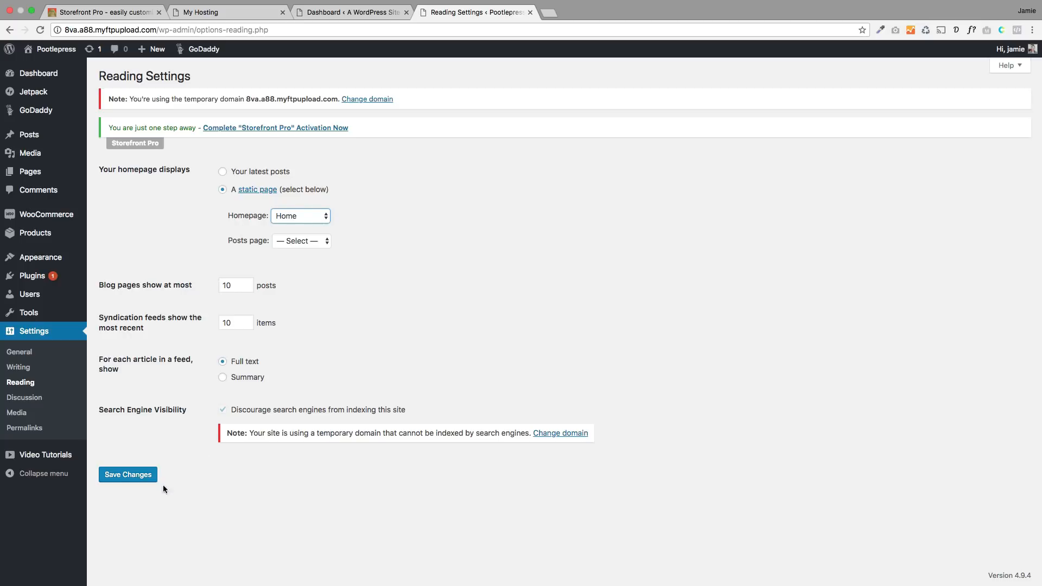
left_click(132, 475)
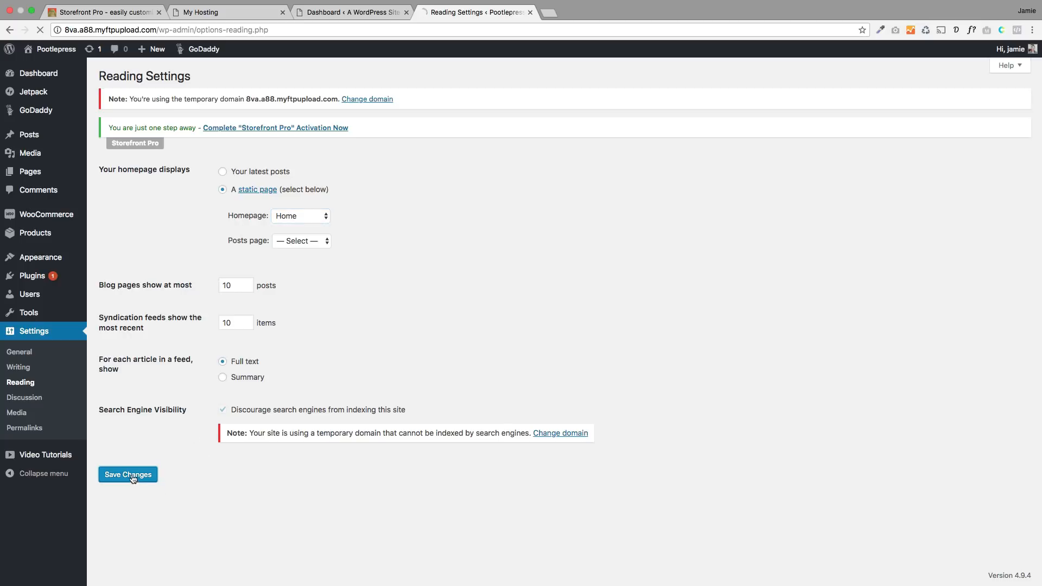
Check that the live front page shows the Home page, then launch the Customiser.
left_click(43, 51)
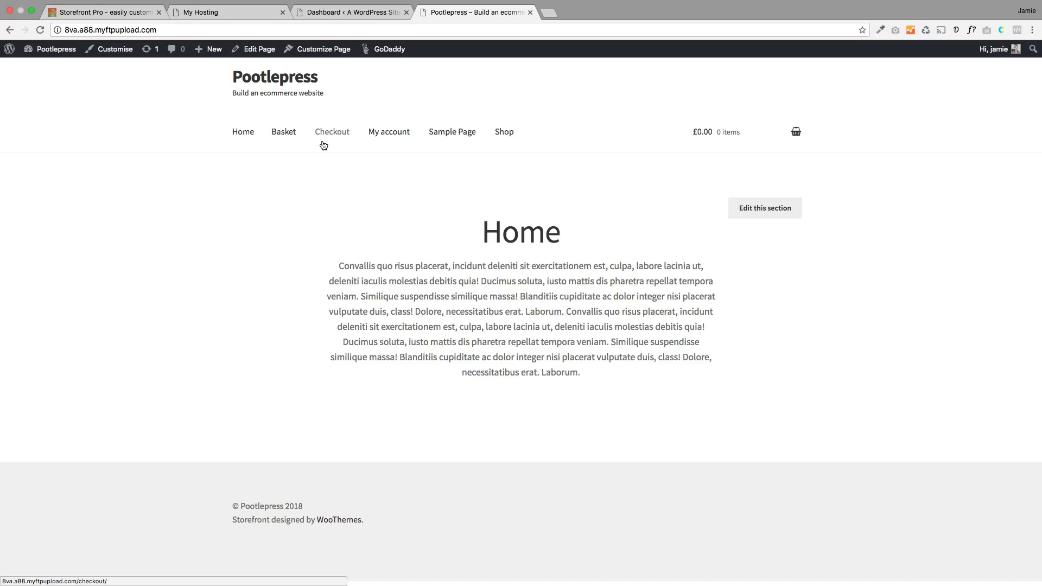
left_click(115, 49)
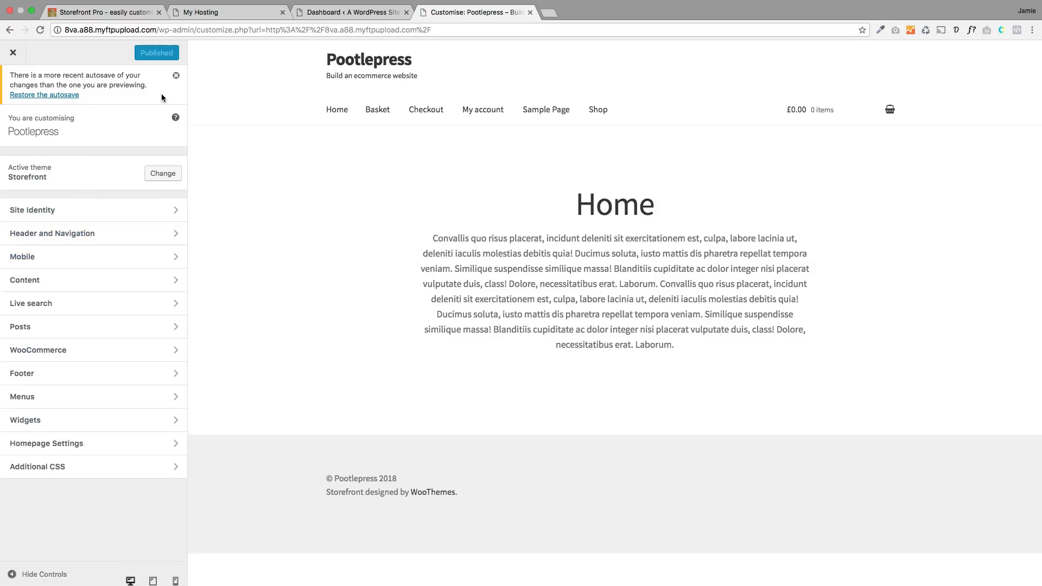
Set the Primary Navigation style to 'Align right items right' and publish it.
left_click(175, 76)
left_click(40, 194)
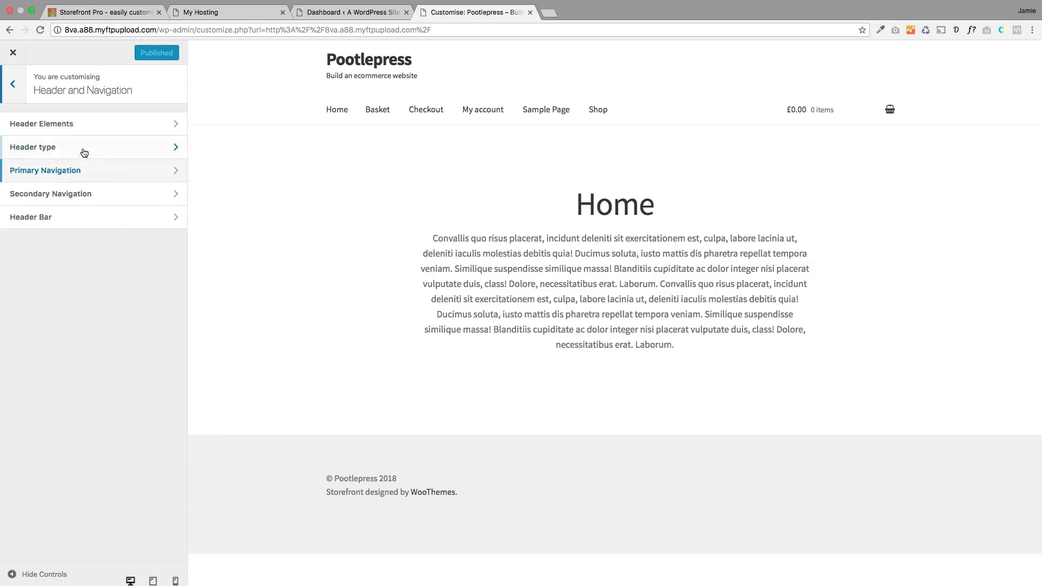
left_click(81, 170)
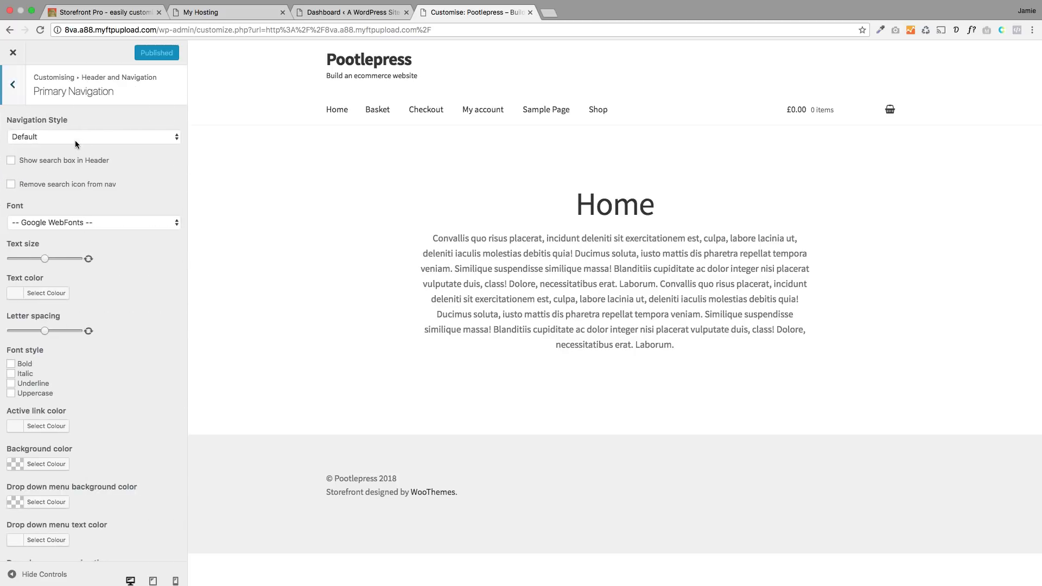
left_click(76, 142)
left_click(123, 153)
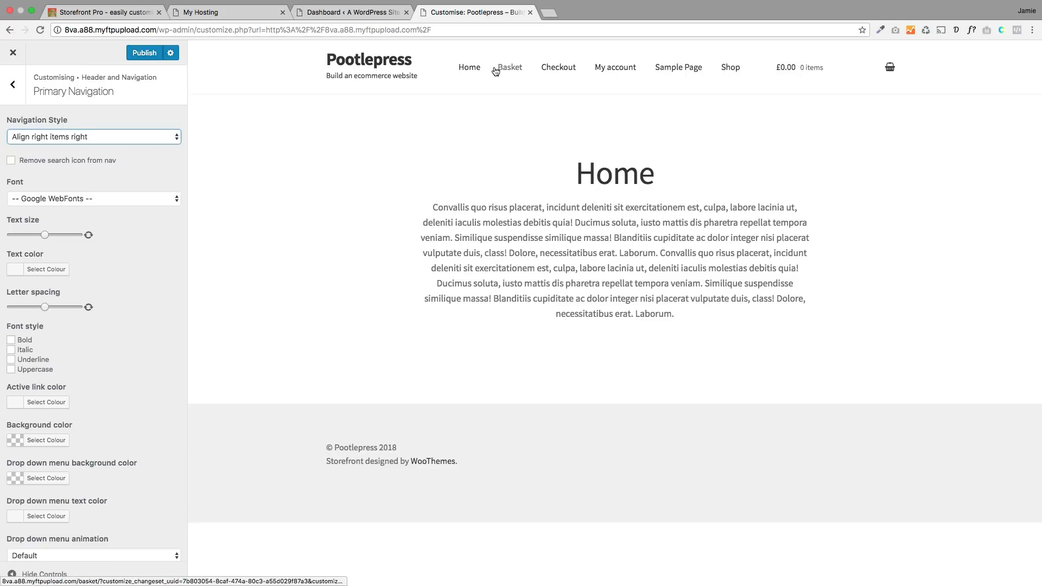
left_click(144, 54)
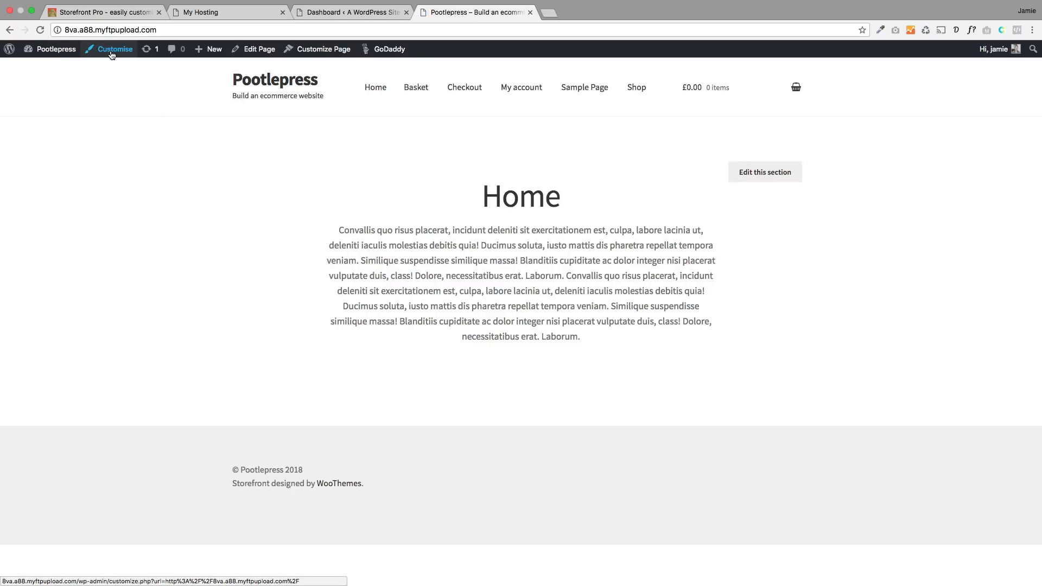
Create a new menu named 'menu'.
mouse_move(52, 49)
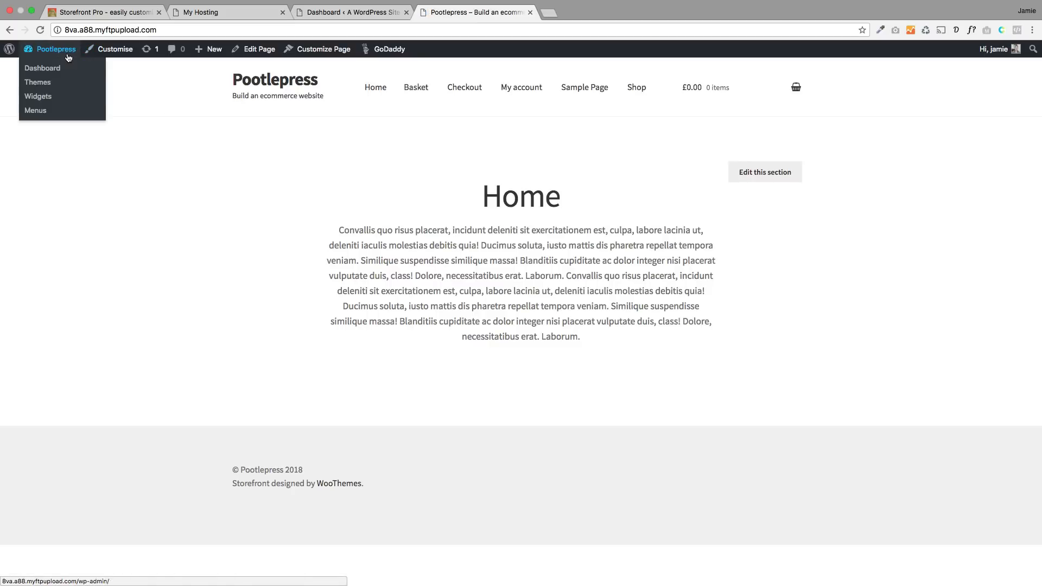
left_click(43, 111)
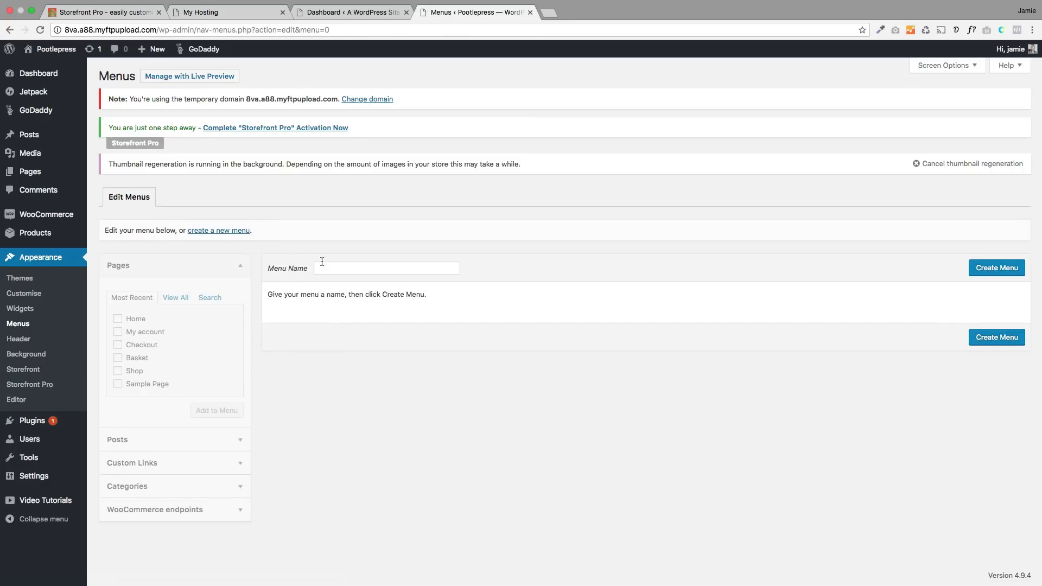
left_click(331, 266)
type("menu")
key("BackSpace")
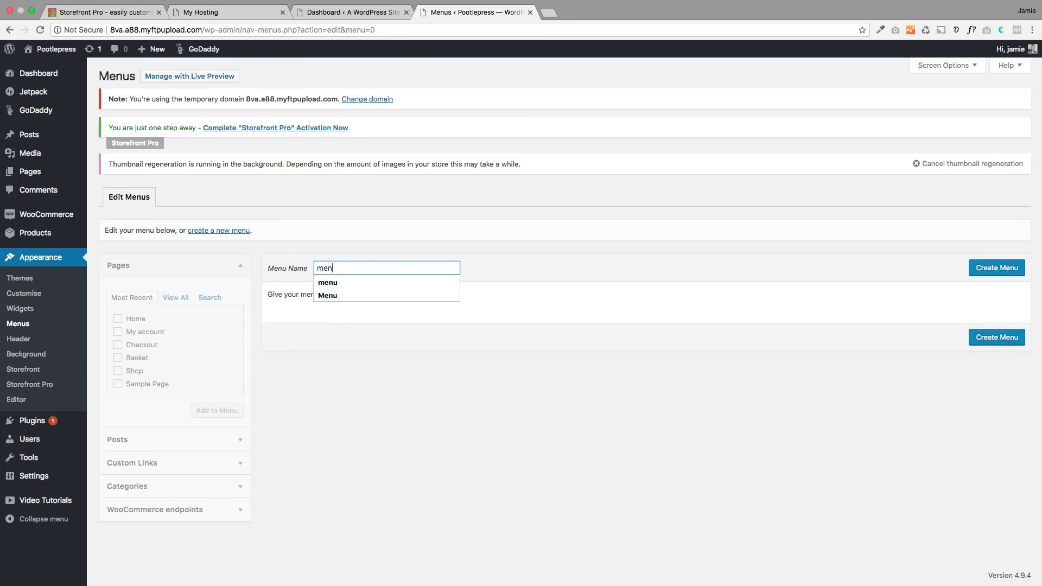
left_click(618, 350)
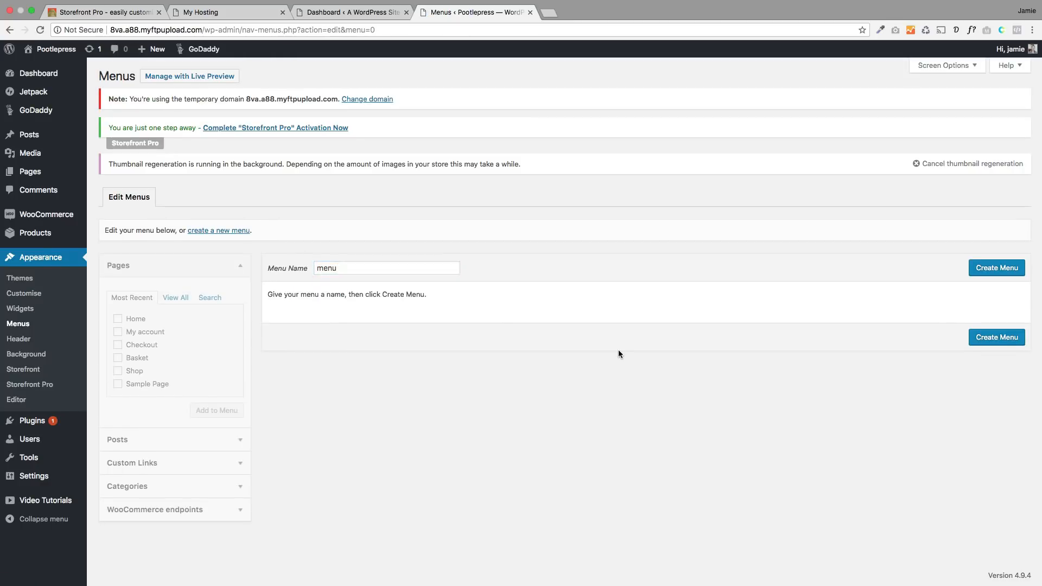
left_click(995, 270)
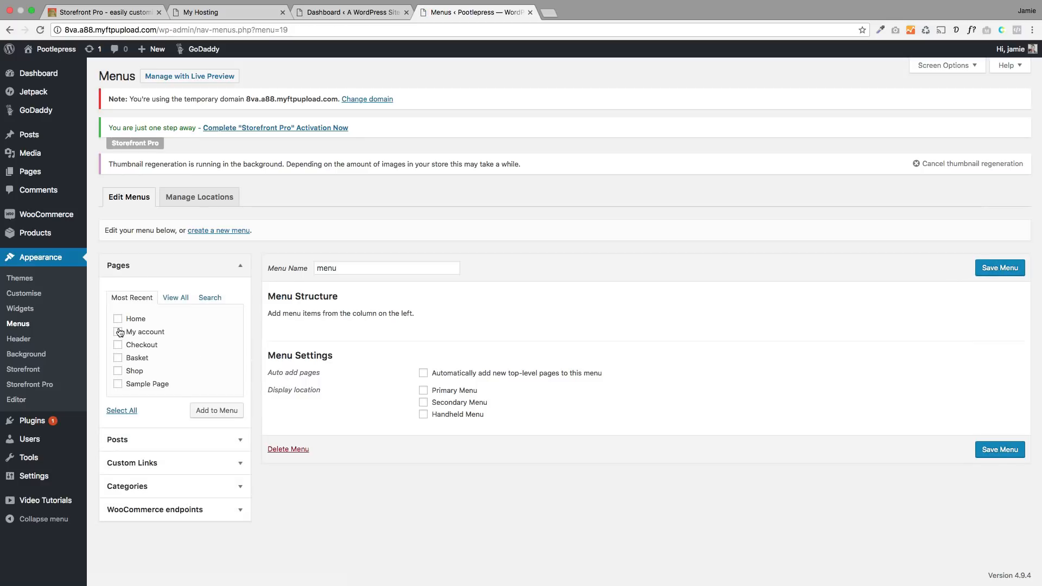
Add Home, Shop and Sample Page, assign Primary and Handheld locations, and save the menu.
left_click(117, 384)
left_click(217, 410)
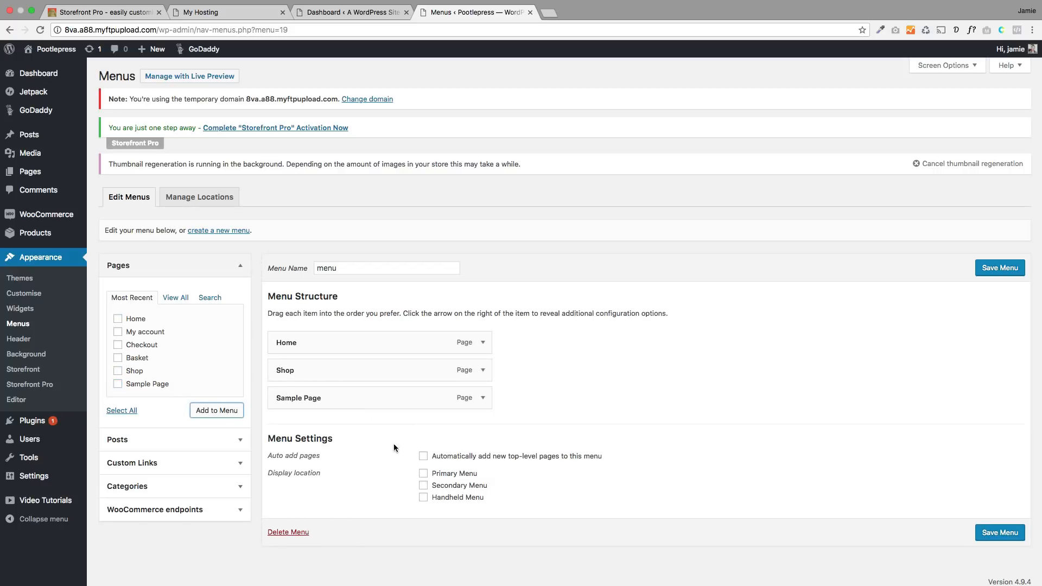
left_click(423, 473)
left_click(459, 497)
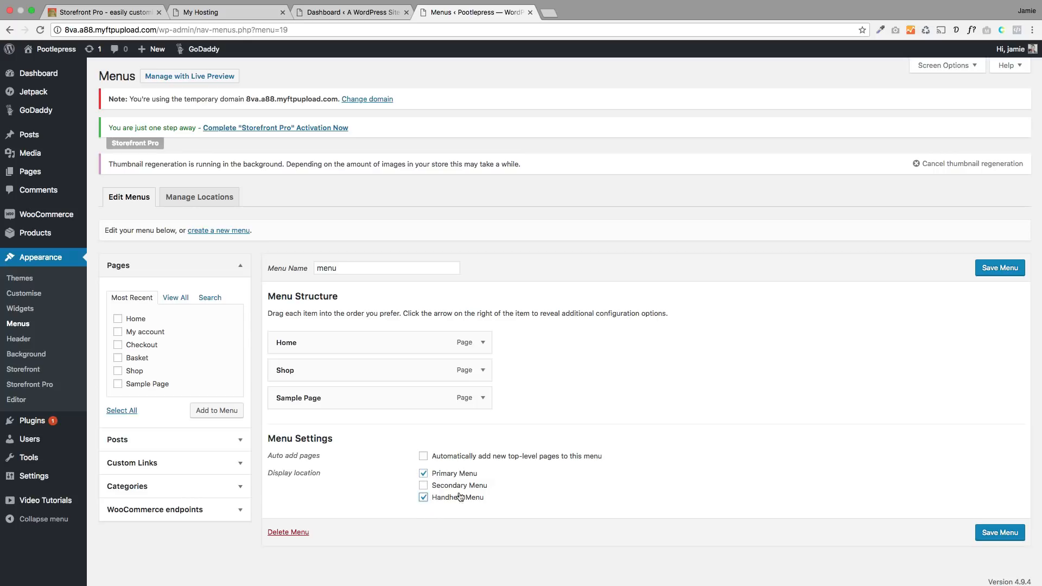
left_click(1000, 267)
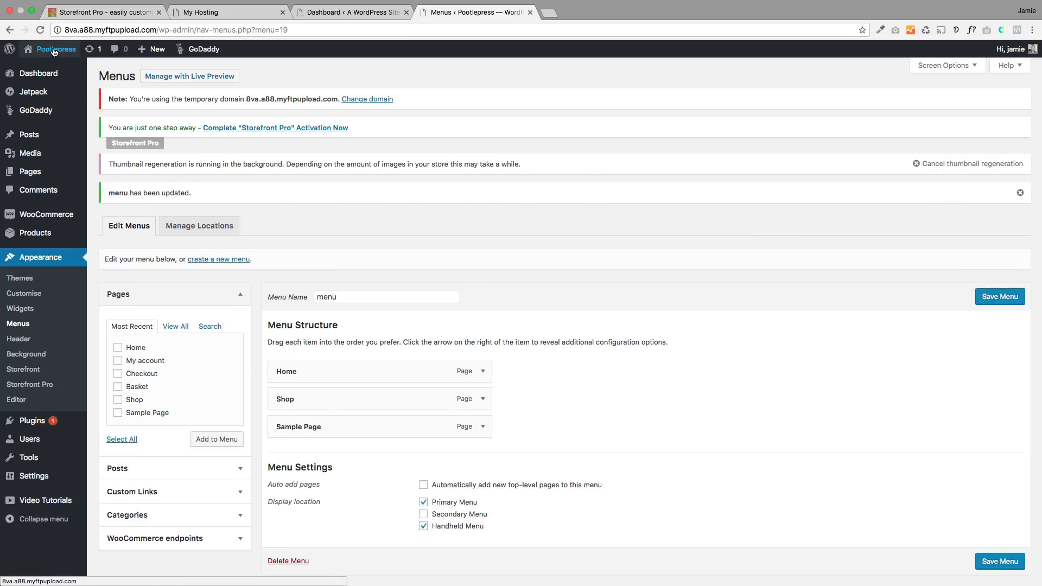
left_click(55, 50)
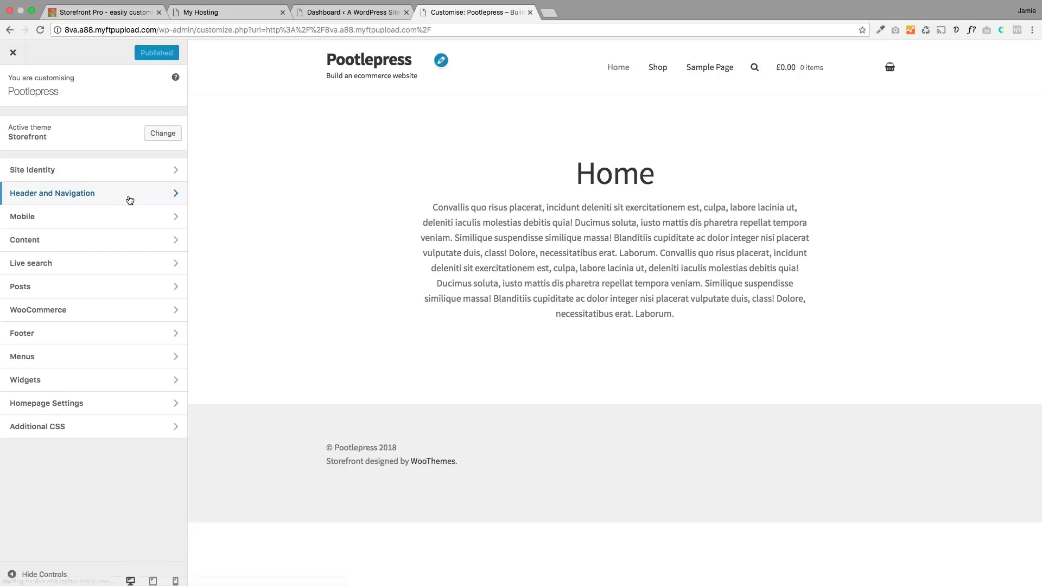
Set the Homepage hero header type to Video (full width) and open a new browser tab.
left_click(130, 198)
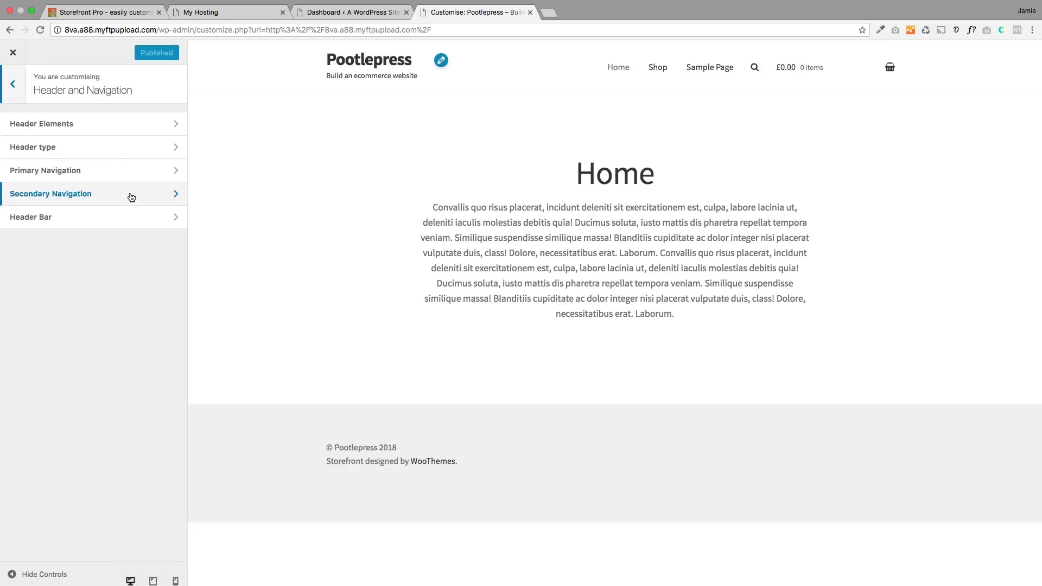
left_click(16, 146)
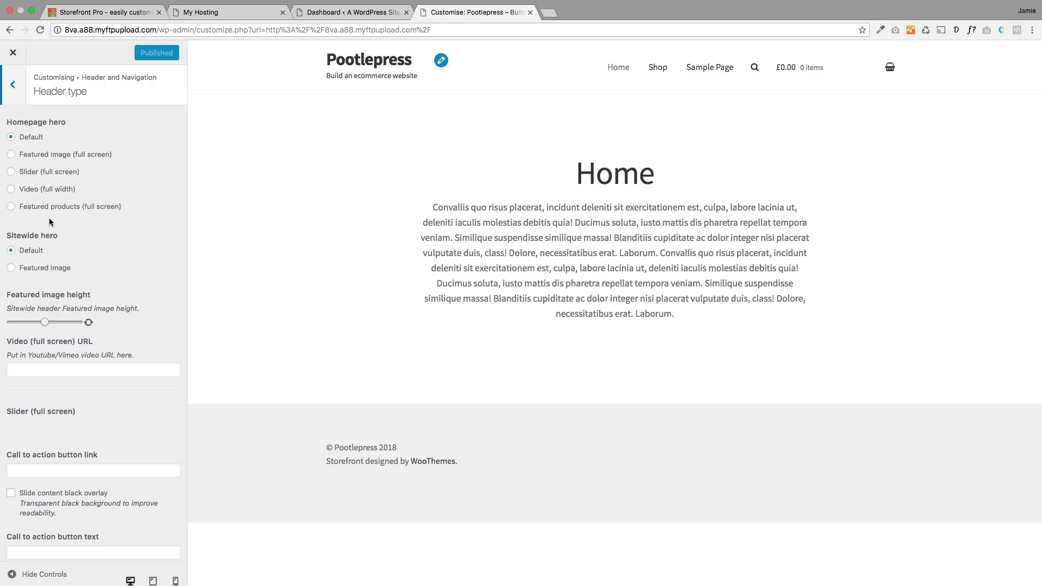
left_click(13, 190)
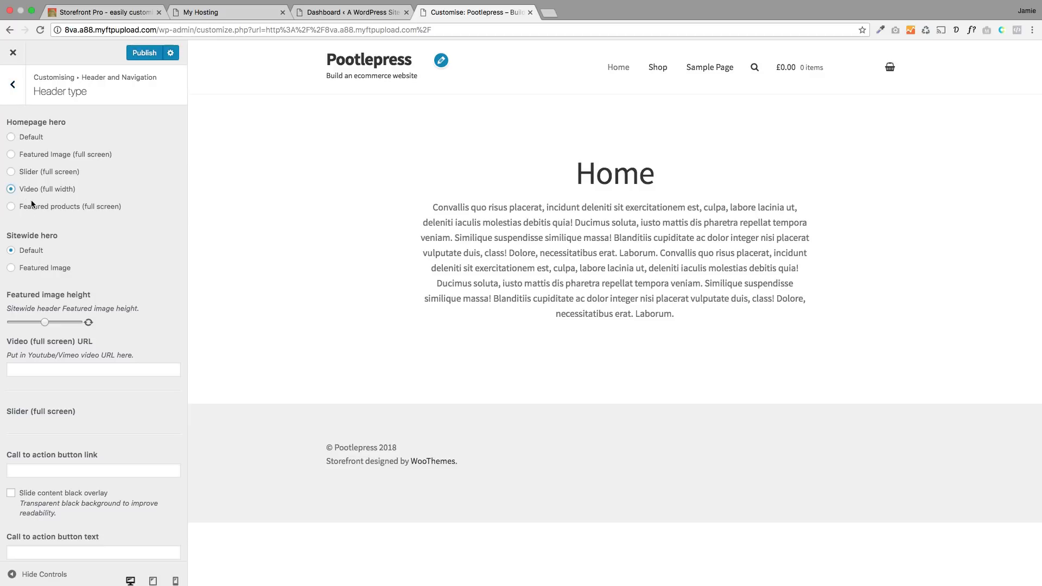
left_click(552, 12)
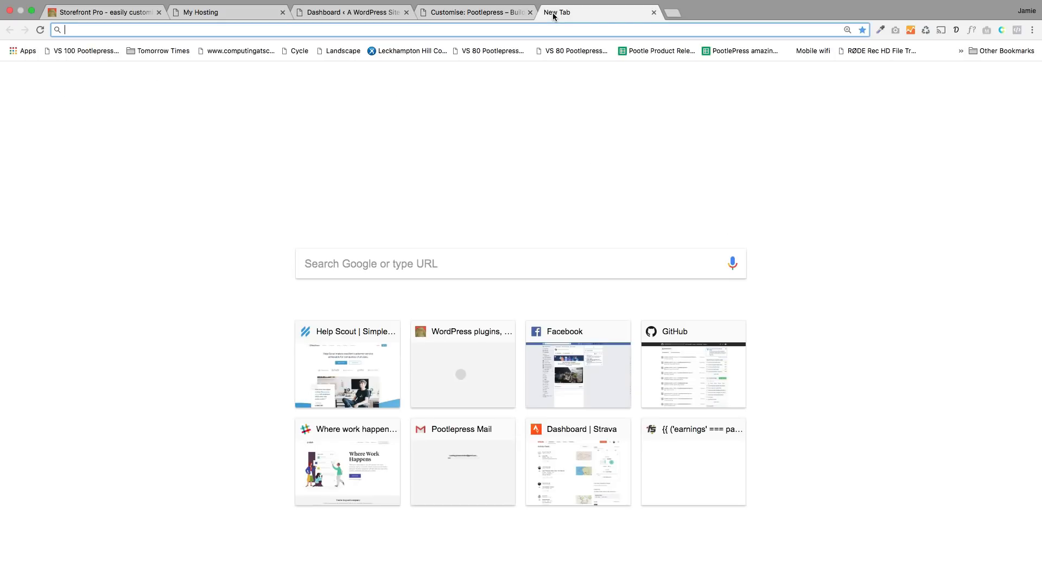
Search YouTube for 'timelapse' and open the Annecy in Motion video.
type("youtube.com")
key("Return")
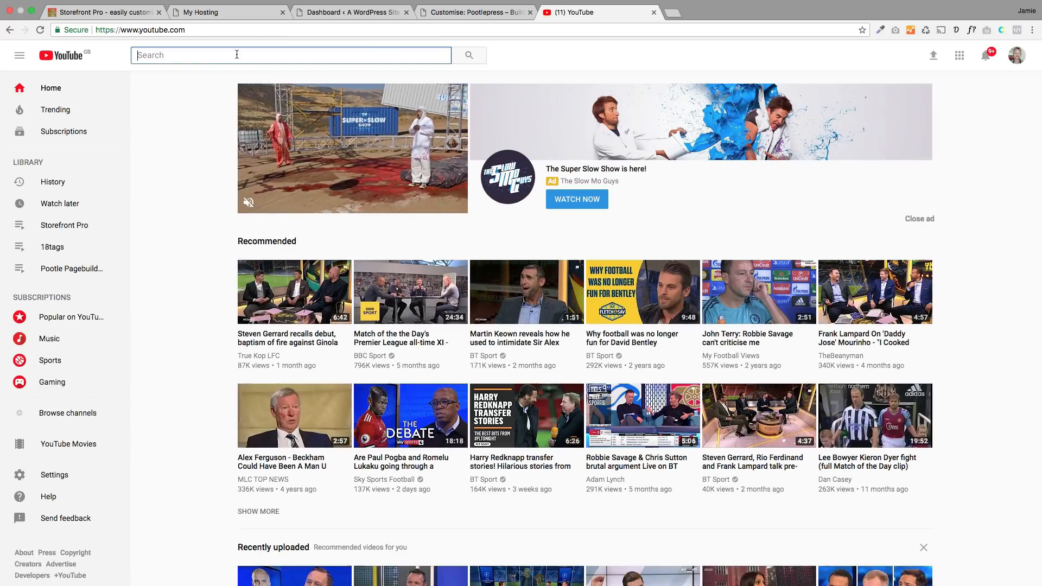
type("time")
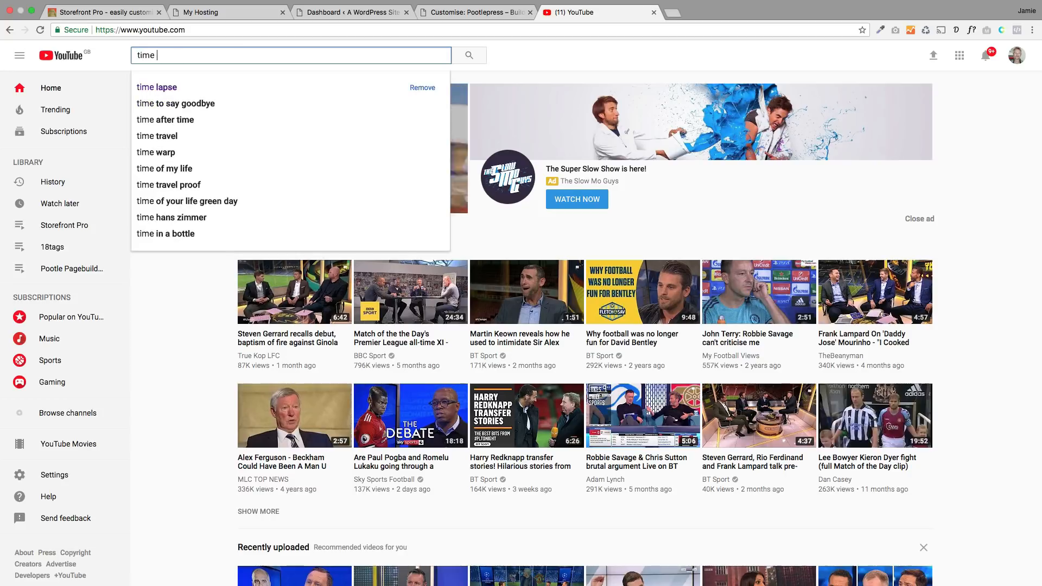
type("lapse")
key("Return")
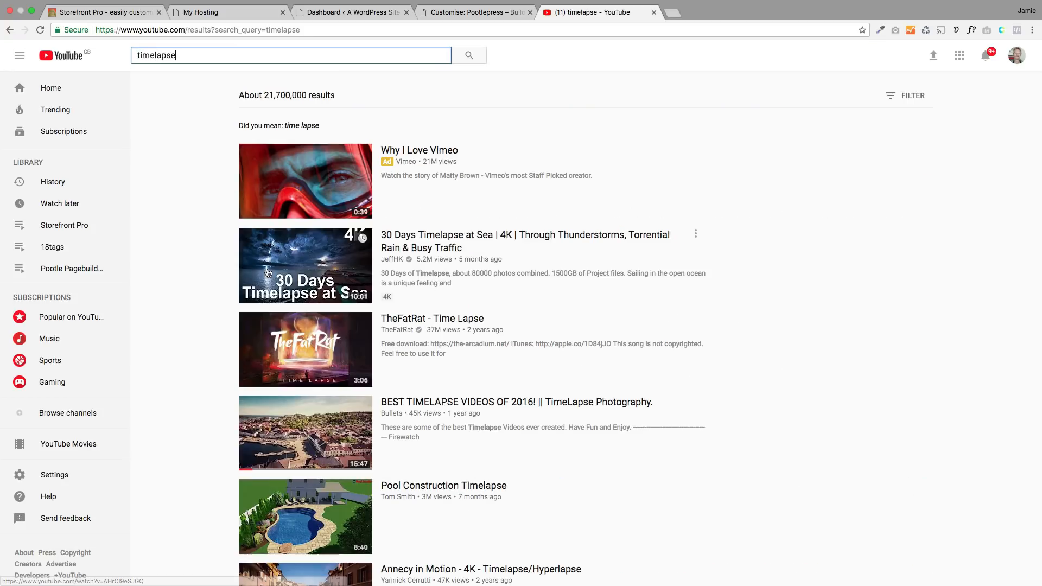
scroll(288, 341, "down", 6)
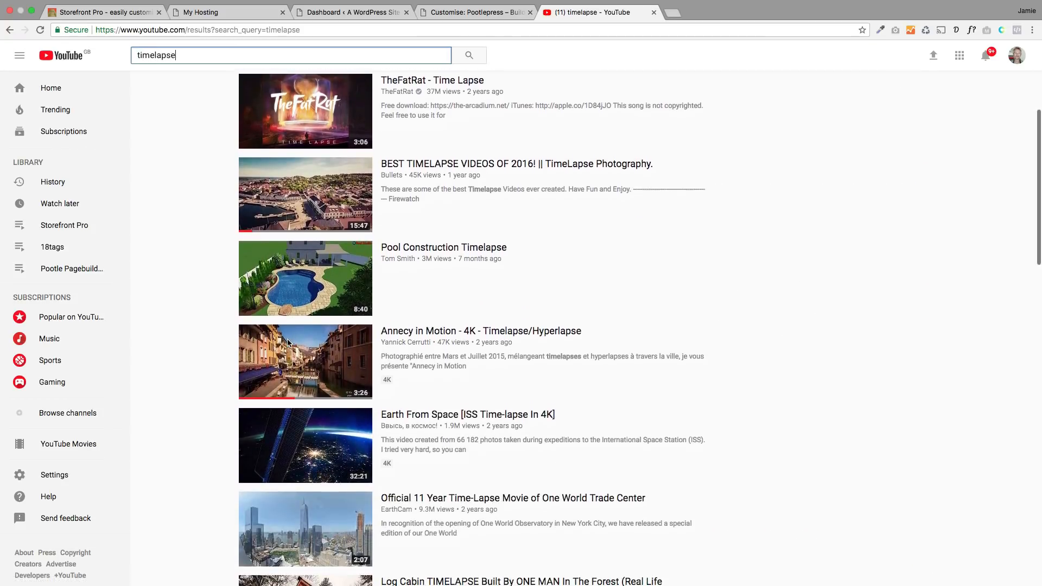
scroll(288, 343, "down", 3)
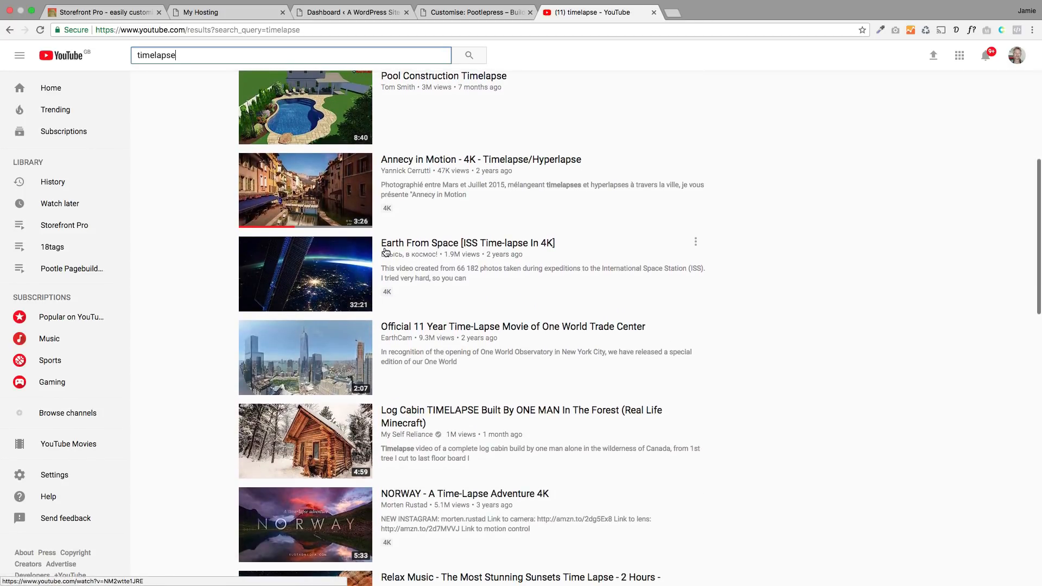
left_click(334, 196)
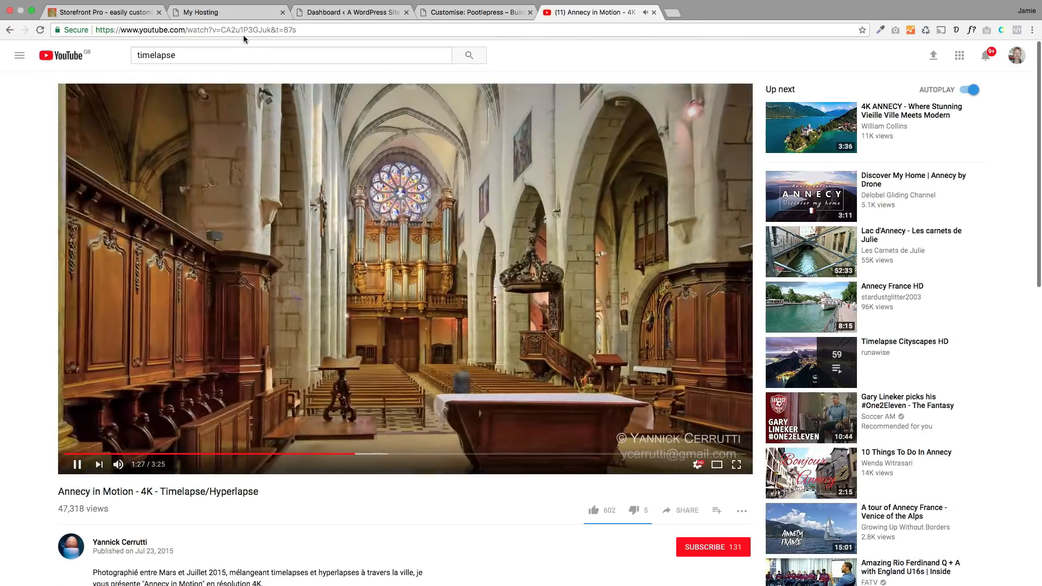
Copy the video's URL and switch back to the WordPress Dashboard tab.
left_click(244, 34)
key("cmd+c")
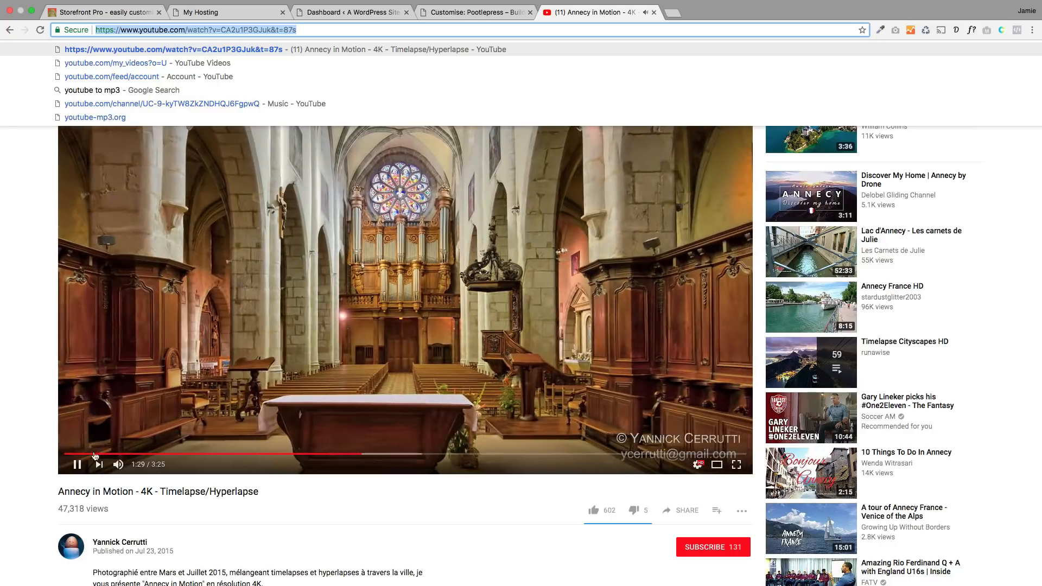
left_click(87, 458)
left_click(302, 16)
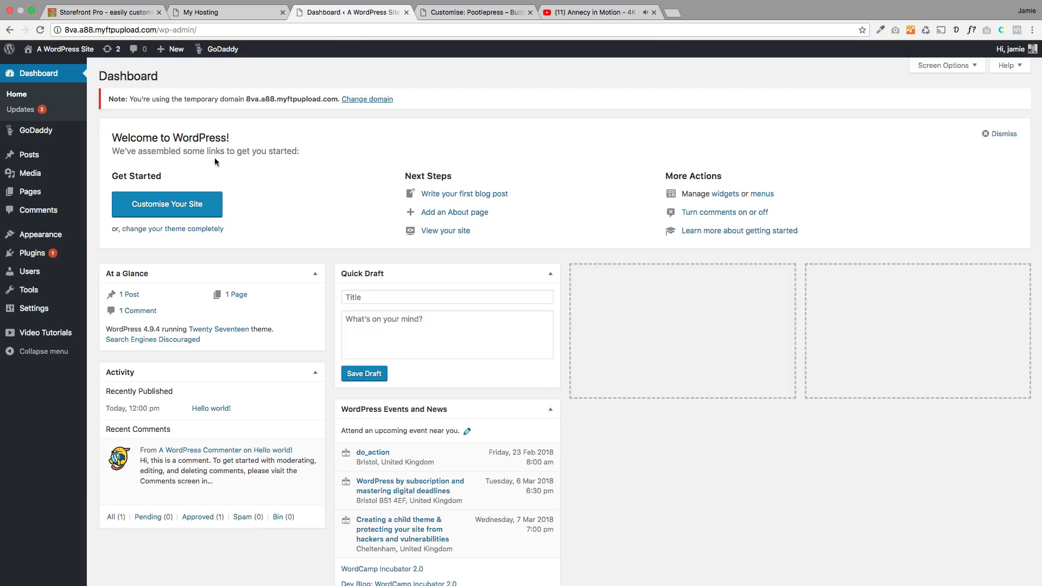
Publish the Annecy YouTube URL as the full-screen video hero, check the live site, and return to the Customiser.
left_click(407, 12)
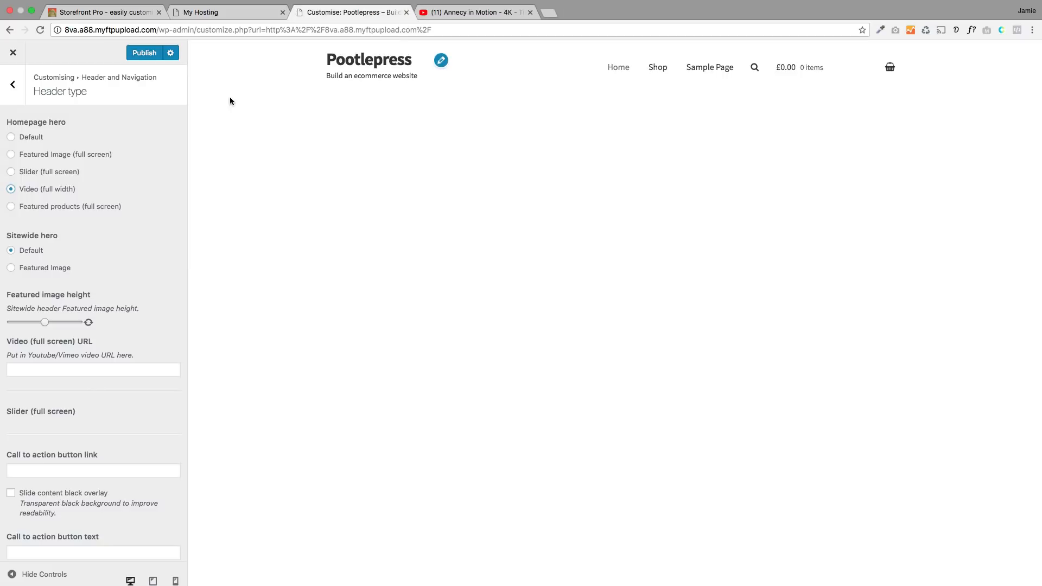
left_click(72, 368)
key("cmd+v")
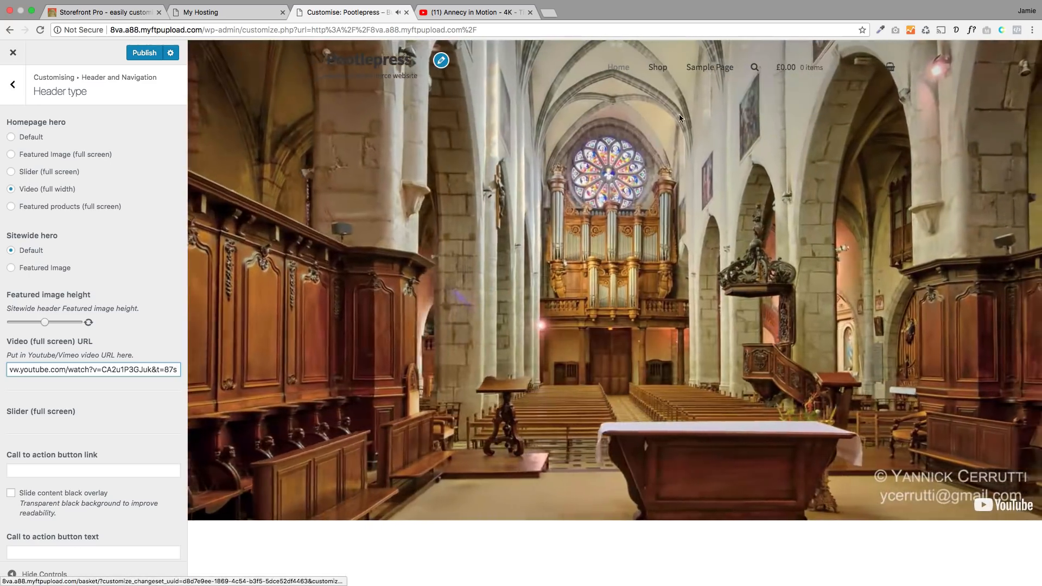
left_click(144, 53)
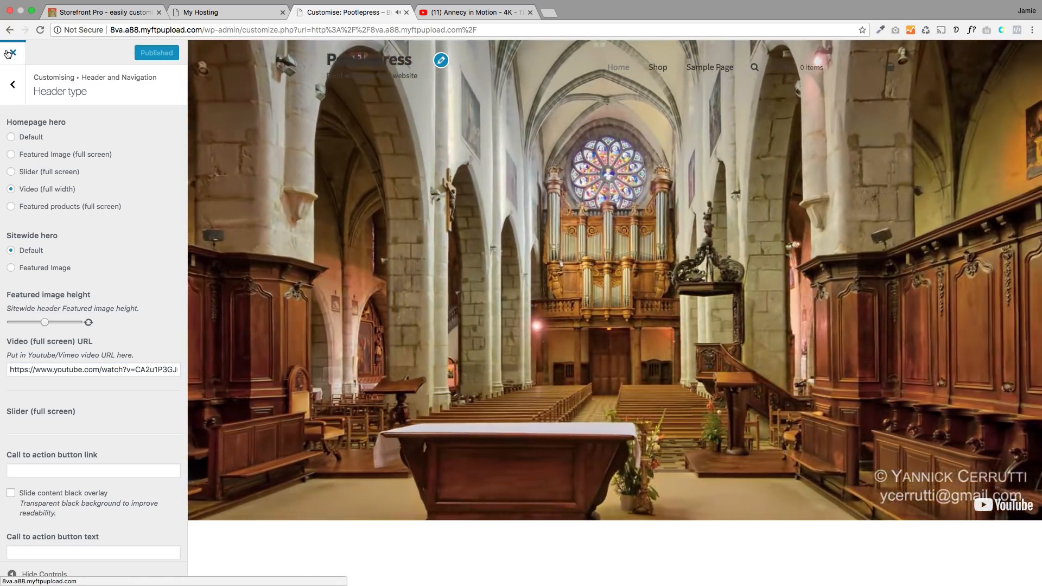
left_click(8, 53)
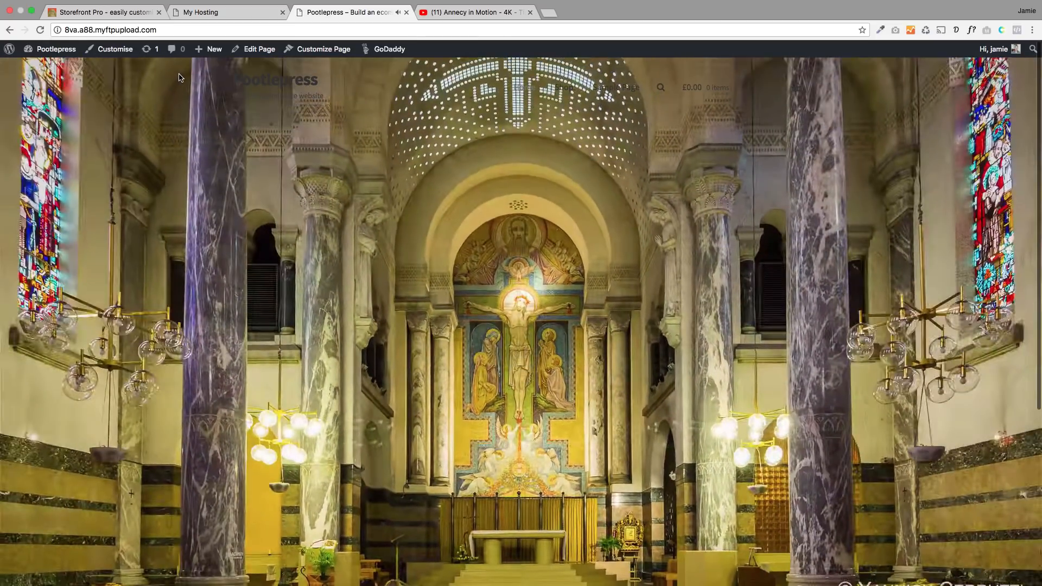
left_click(107, 55)
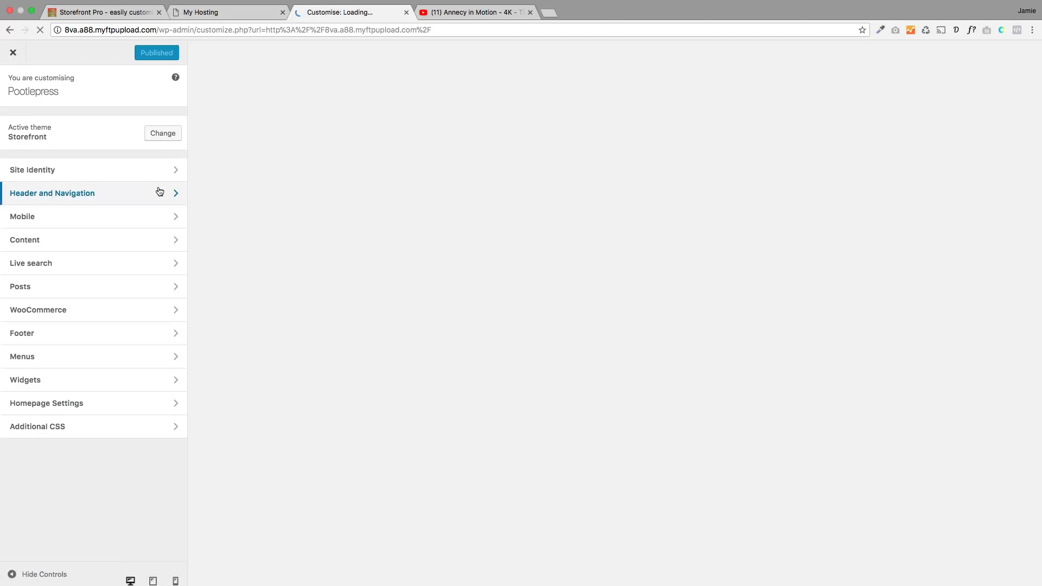
Switch the homepage header type to a full-screen slider.
left_click(108, 196)
left_click(50, 142)
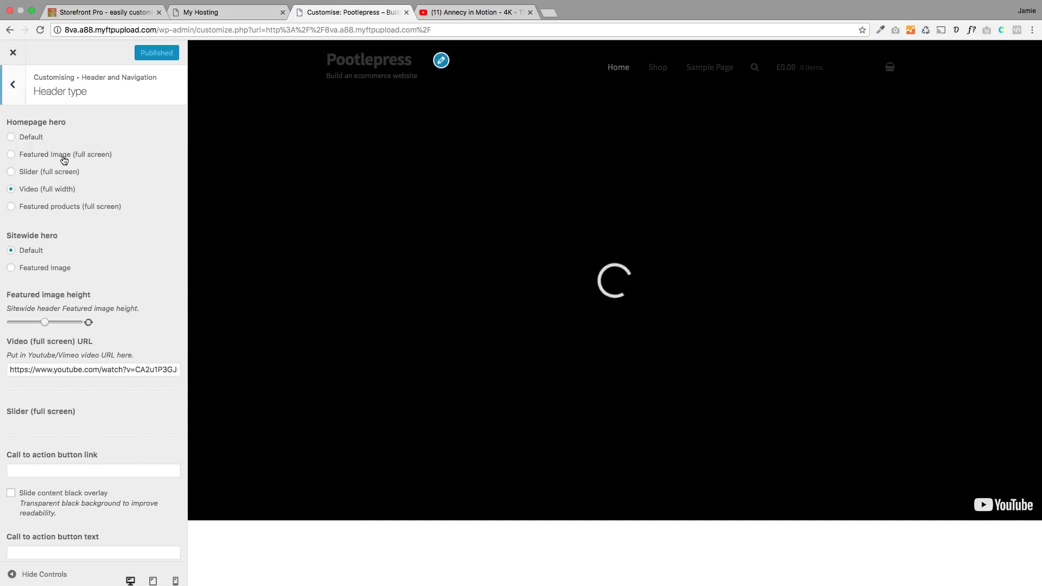
left_click(21, 172)
scroll(95, 383, "down", 2)
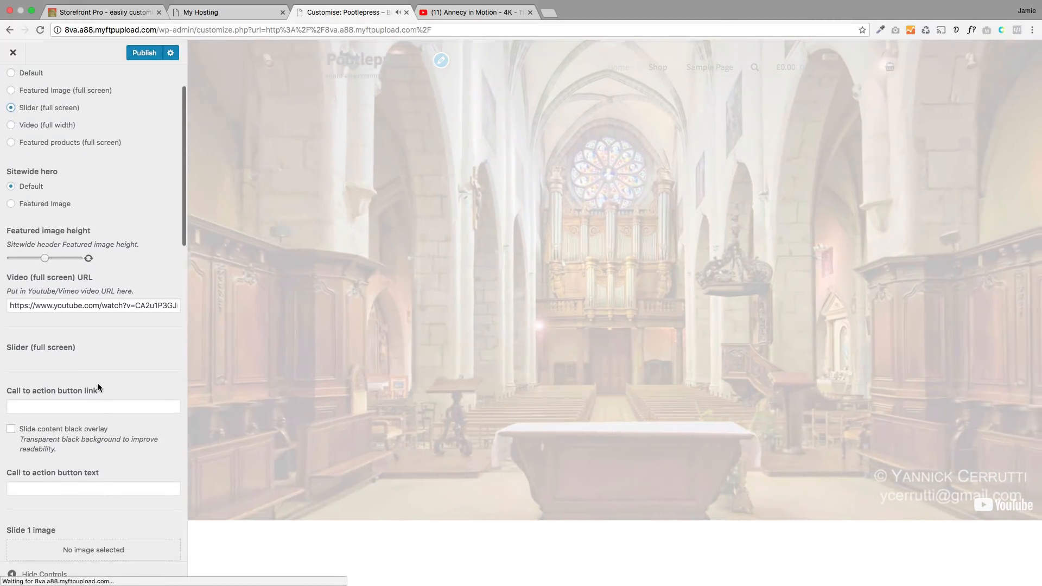
scroll(101, 381, "down", 5)
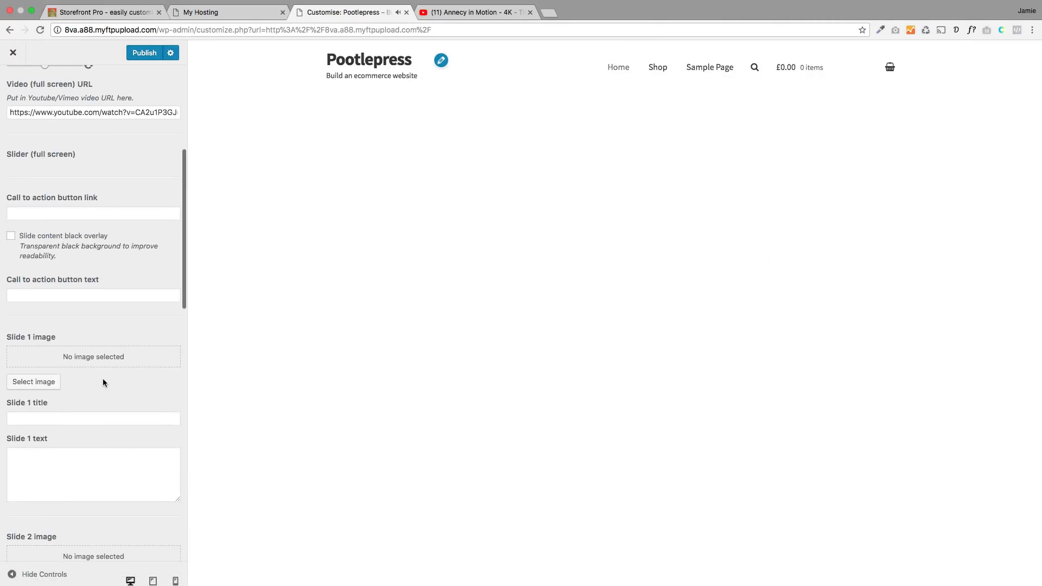
Set the hero's call-to-action link to '#' and its button text to 'Read more'.
left_click(65, 213)
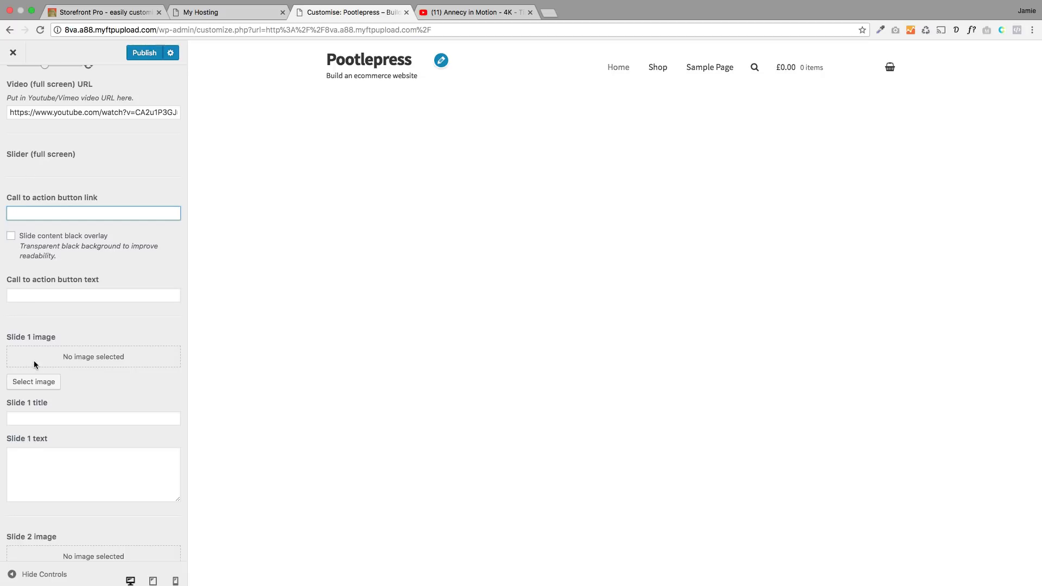
scroll(33, 361, "down", 2)
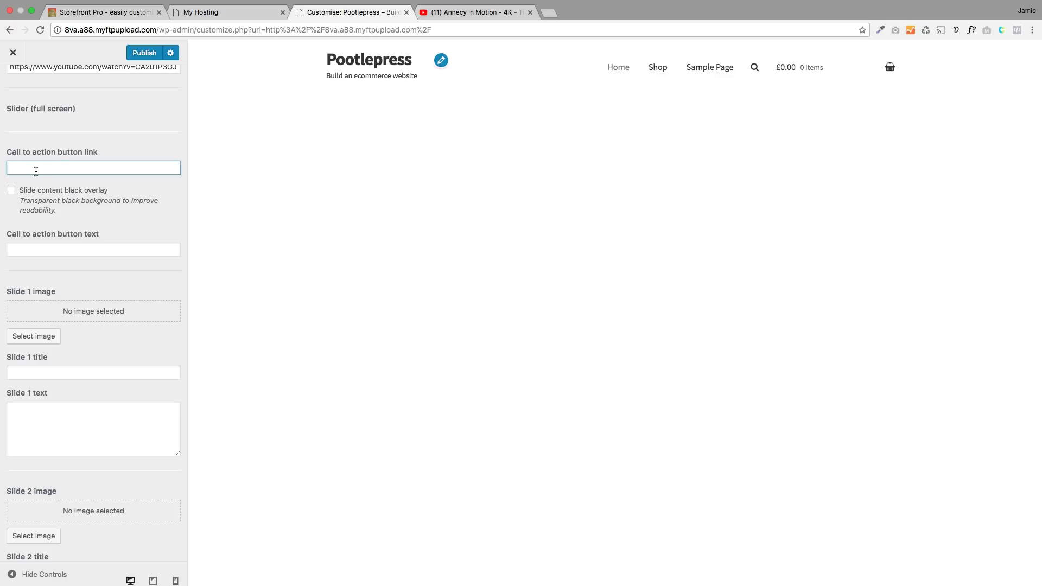
type("Read more")
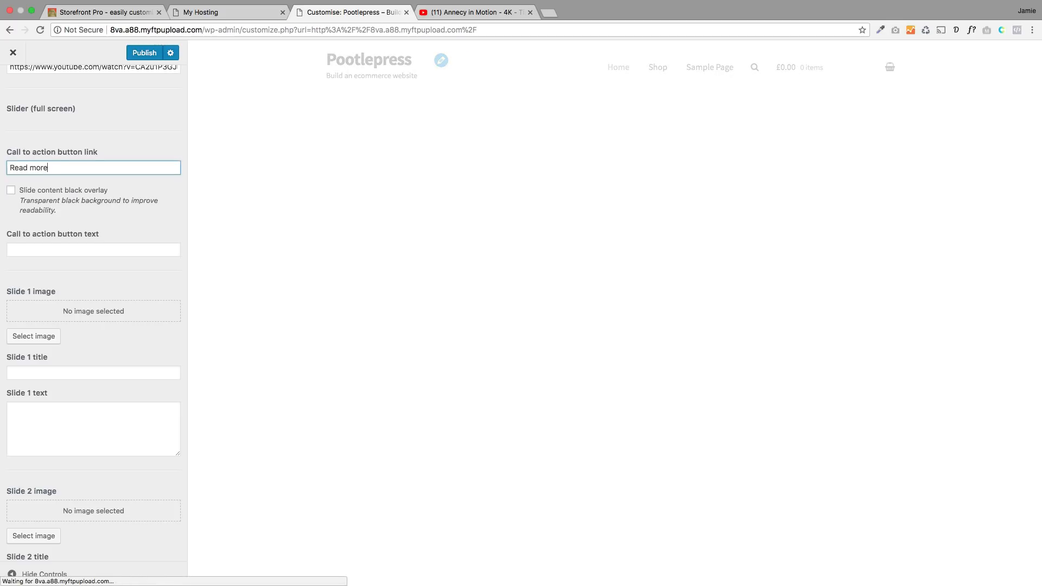
left_click_drag(59, 169, 2, 172)
type("#")
left_click(45, 244)
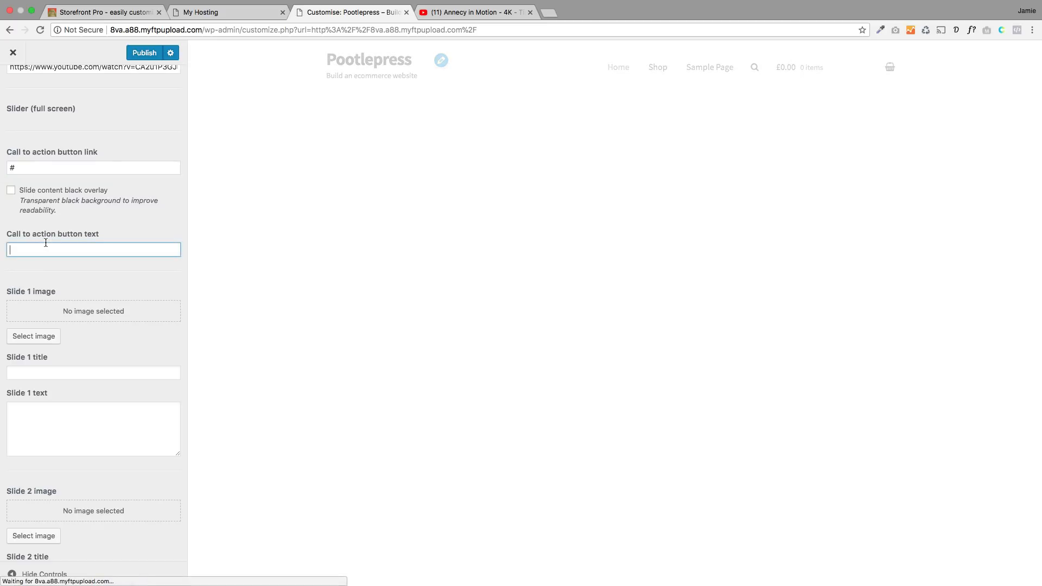
type("Read more")
left_click_drag(55, 249, 9, 247)
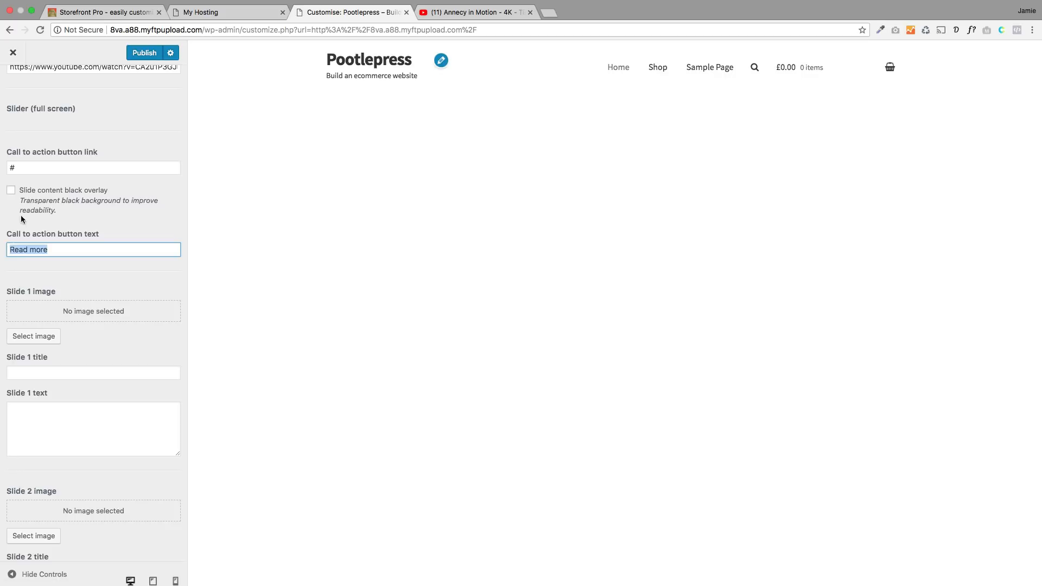
left_click_drag(34, 165, 4, 168)
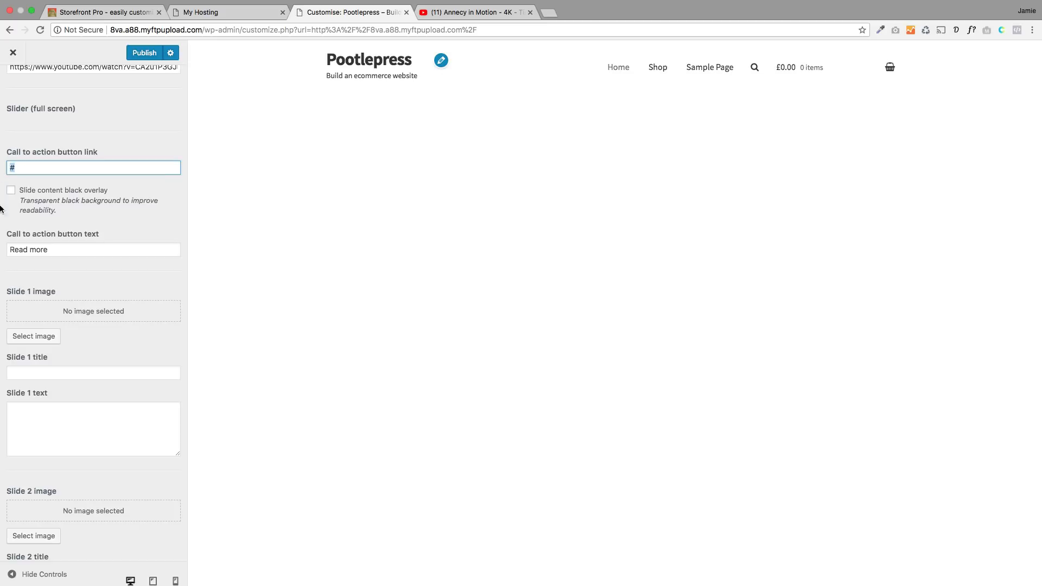
scroll(69, 347, "down", 3)
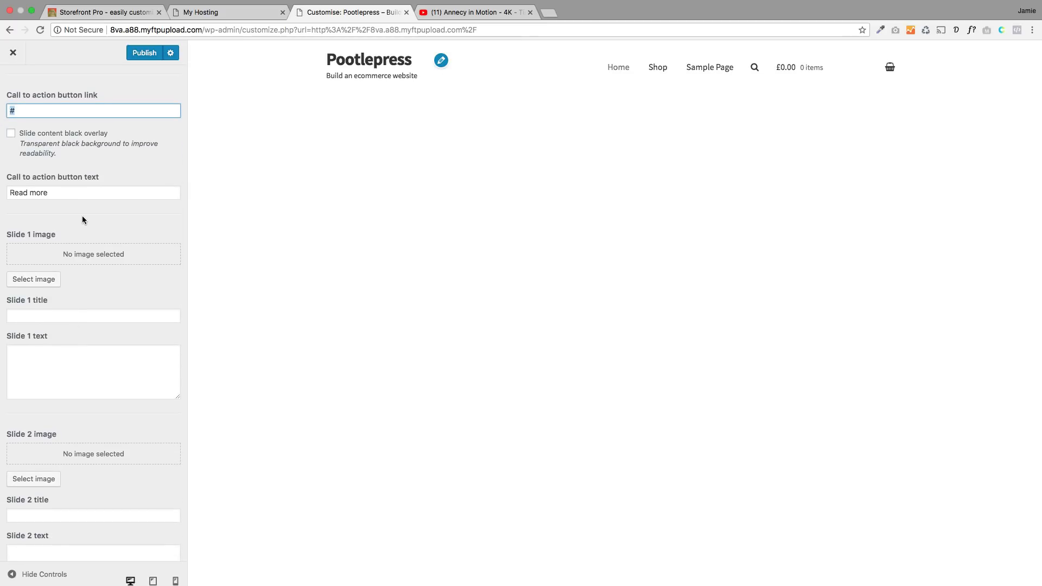
Give Slide 1 the heart-lights photo from the Media Library and the title 'Welcome to the Pootle Store'.
left_click(25, 282)
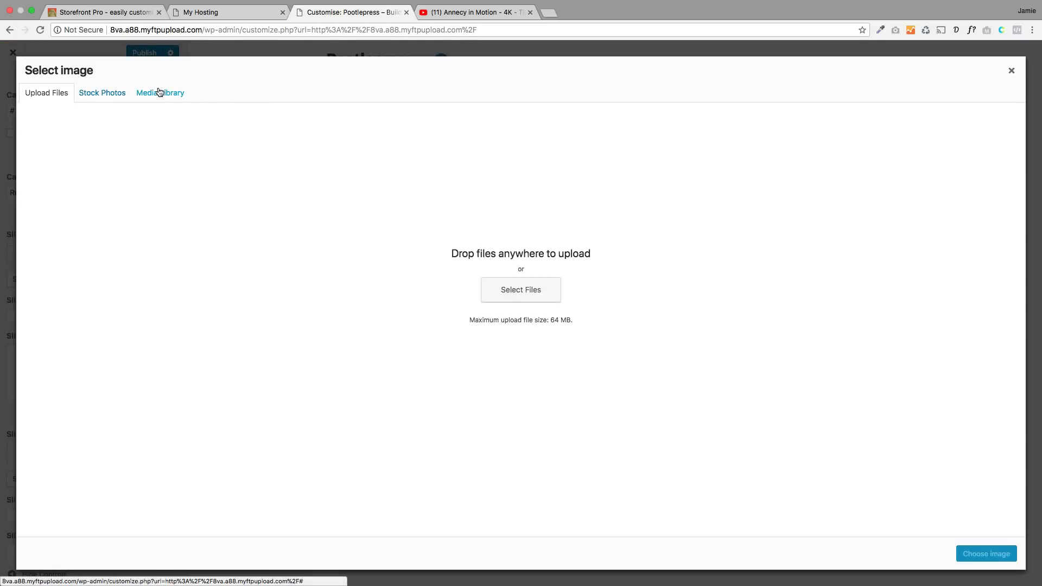
left_click(152, 93)
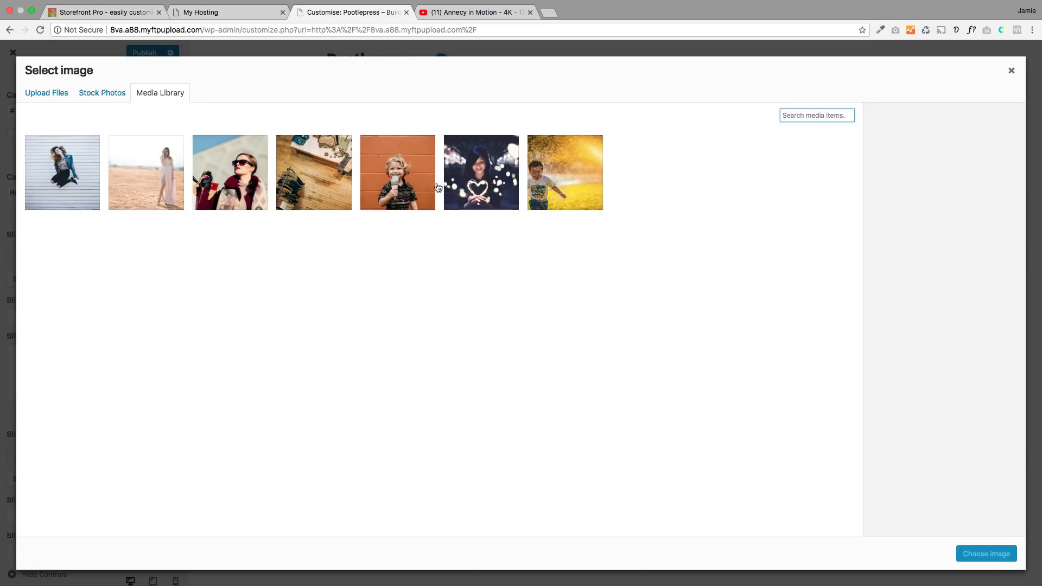
left_click(470, 182)
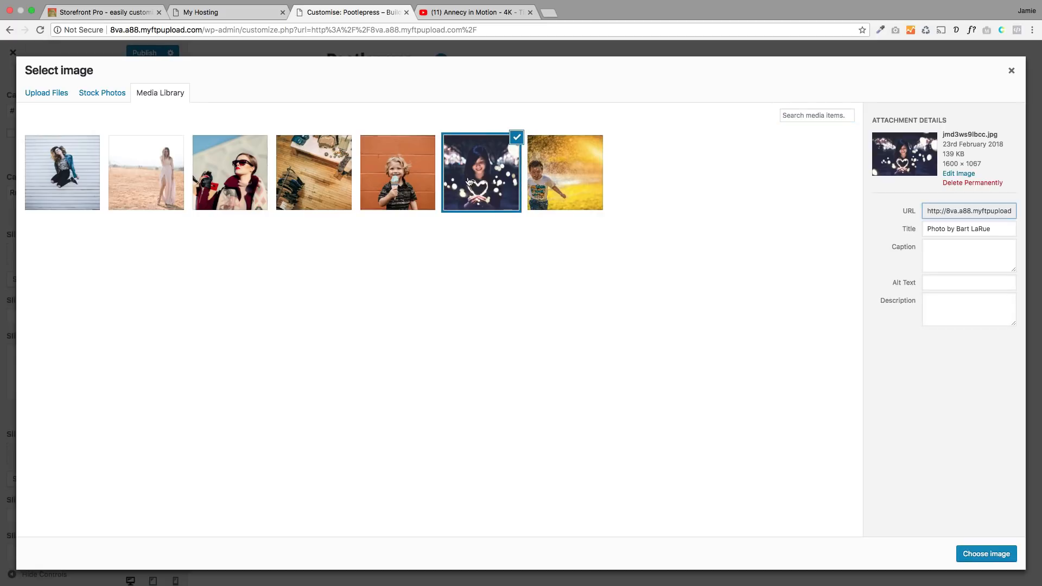
left_click(983, 551)
left_click(136, 403)
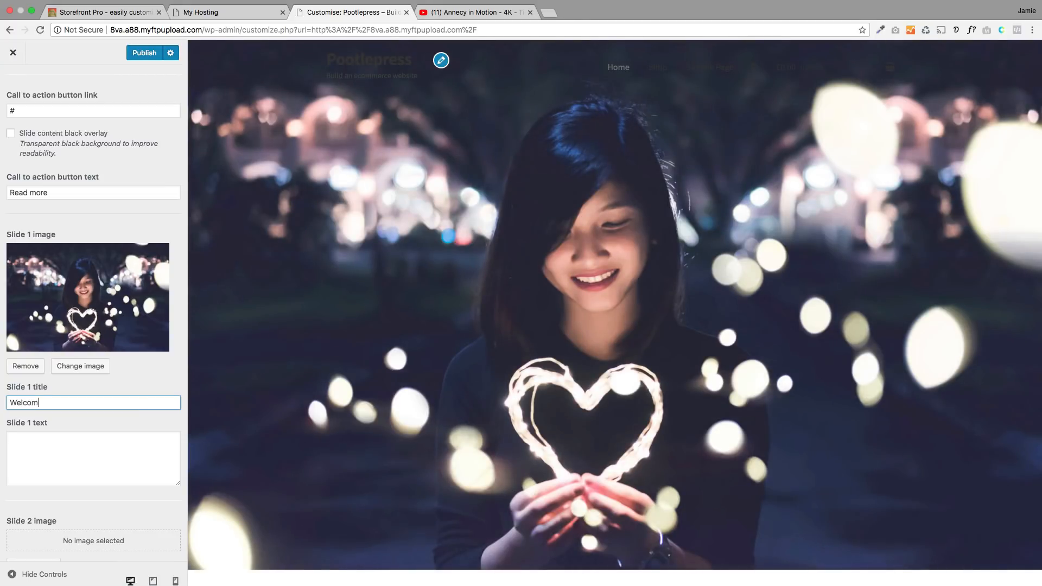
type("Welcome to the Pootle Store")
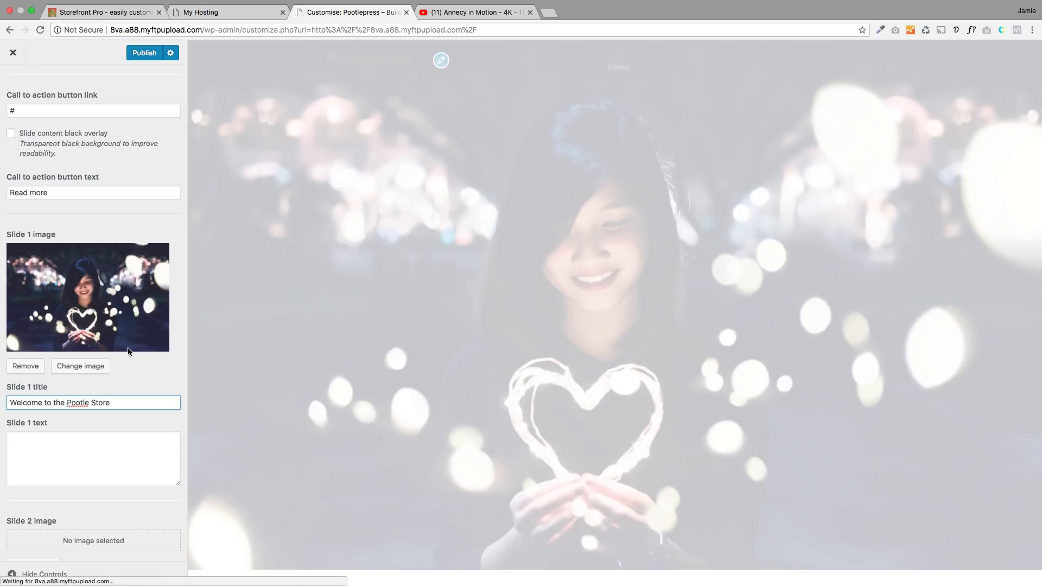
Fill the Slide 1 text with a trimmed lorem ipsum paragraph and publish.
left_click(104, 436)
key("super+v")
left_click_drag(109, 473, 10, 438)
key("BackSpace")
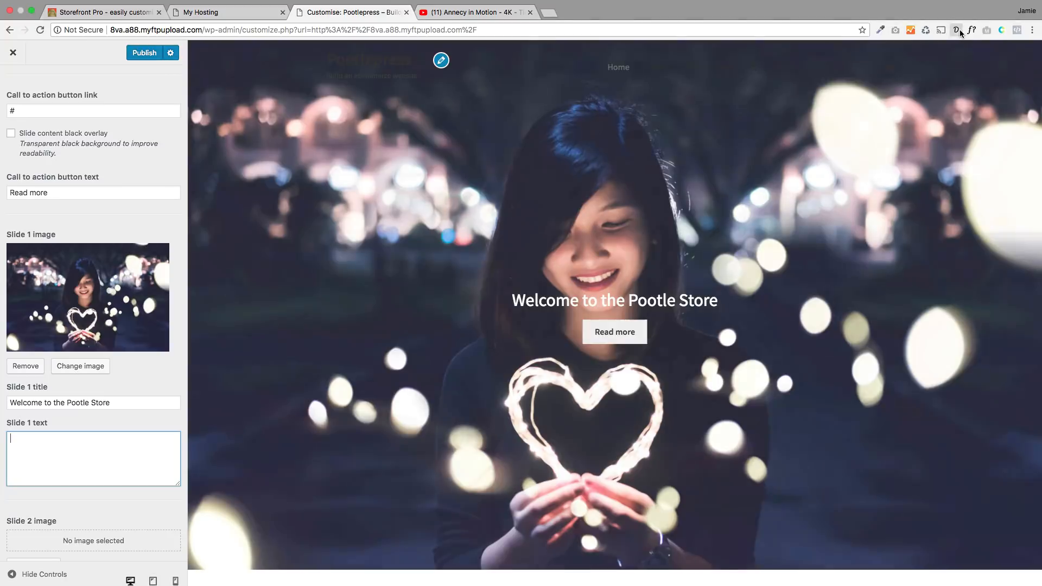
left_click(956, 30)
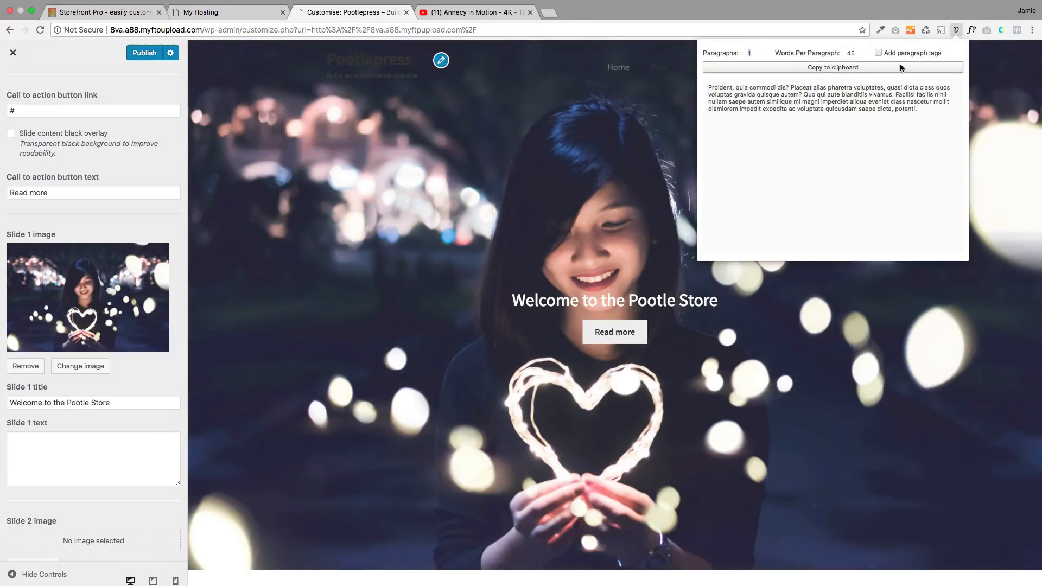
left_click(900, 66)
left_click(48, 444)
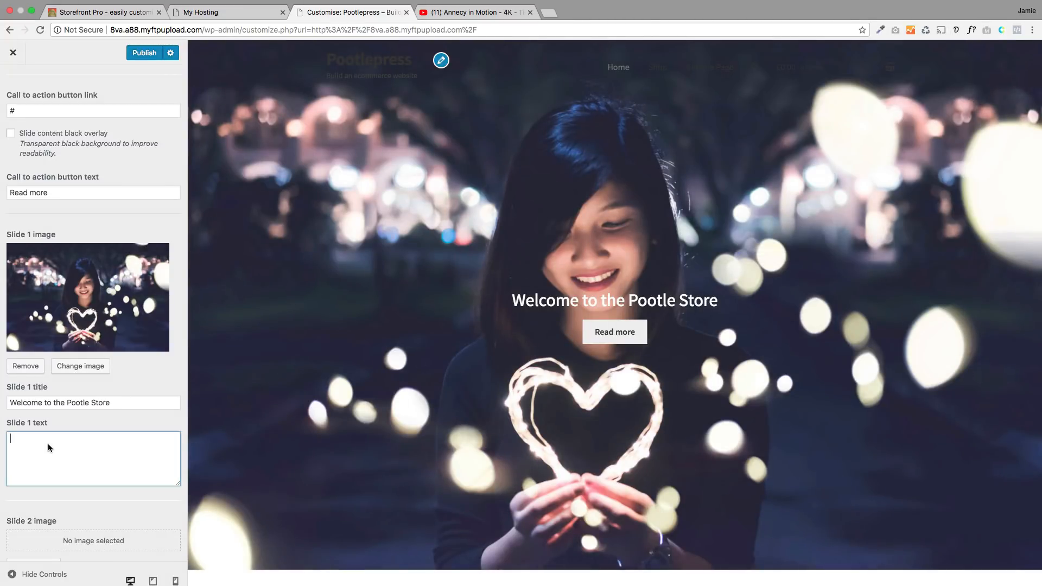
key("super+v")
left_click_drag(82, 480, 57, 462)
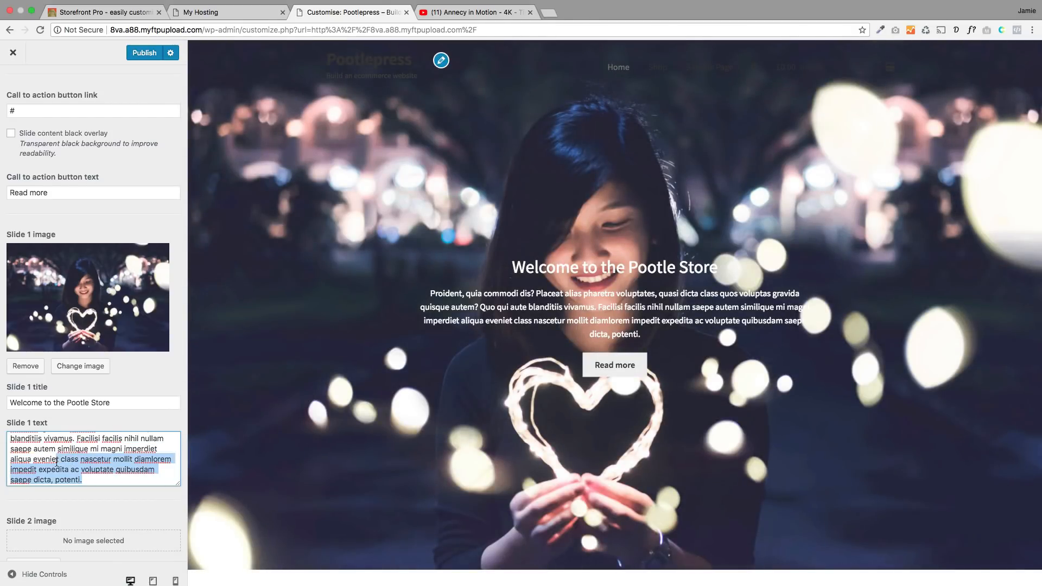
key("BackSpace")
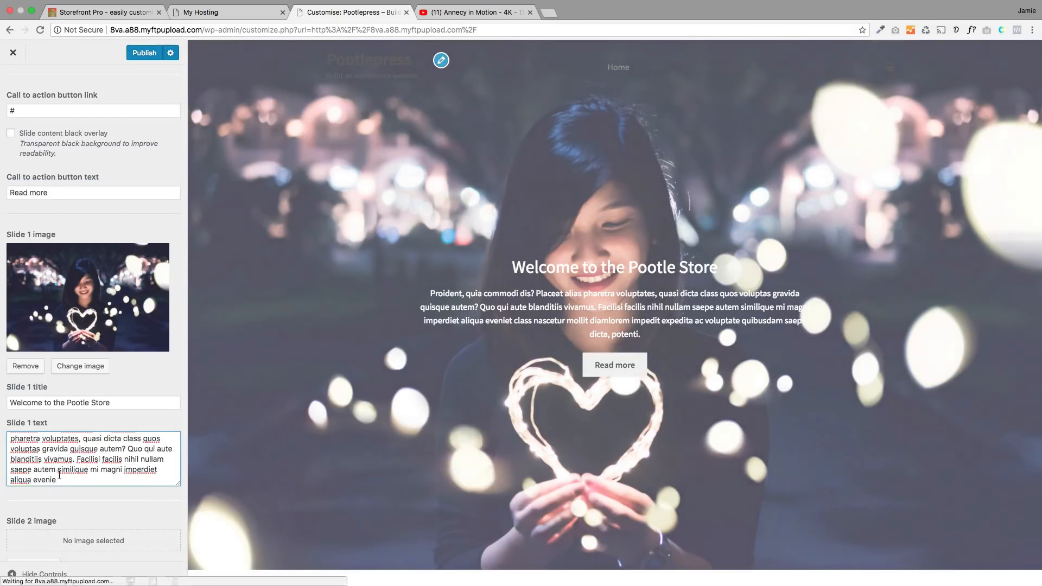
left_click_drag(57, 480, 72, 459)
key("BackSpace")
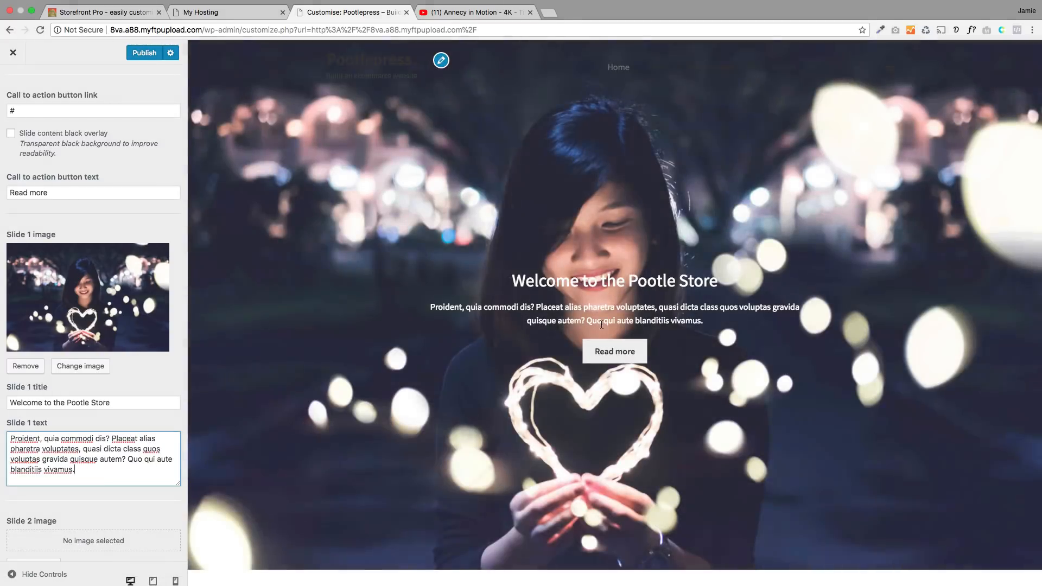
left_click(145, 54)
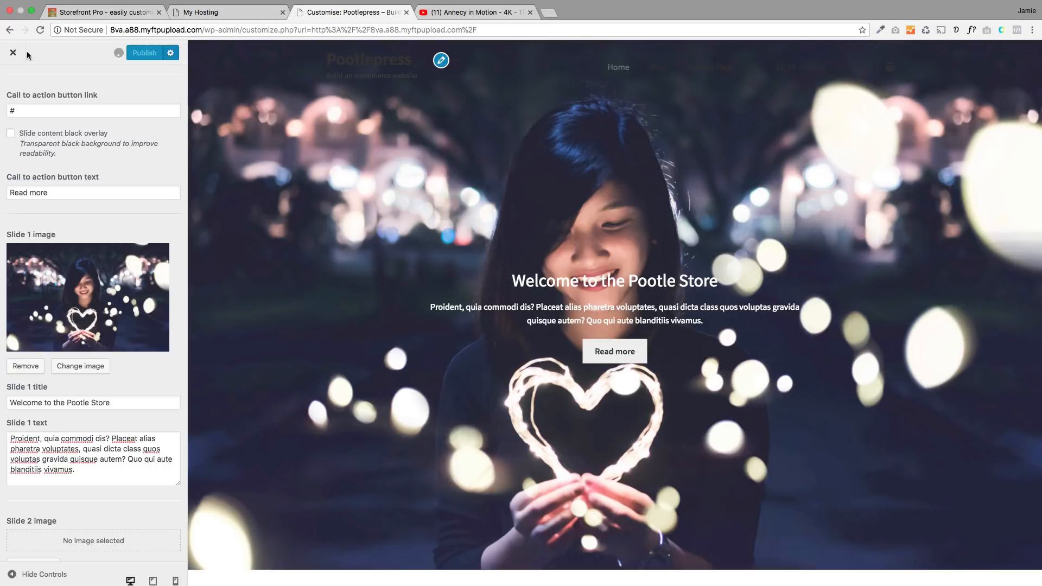
Check the heart-lights slide on the live homepage, then return to the Customiser.
left_click(10, 53)
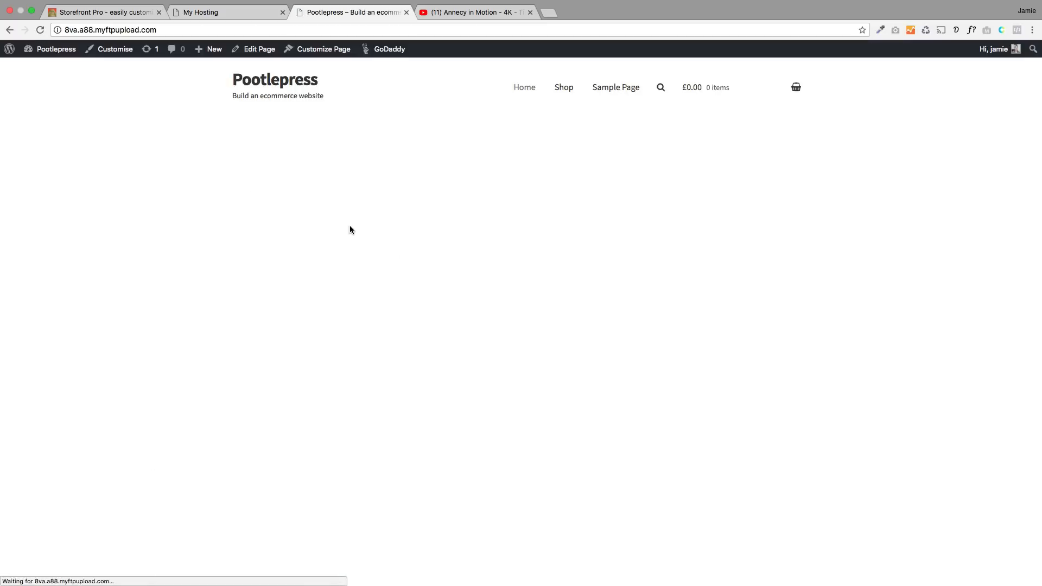
scroll(388, 332, "down", 4)
scroll(388, 332, "up", 4)
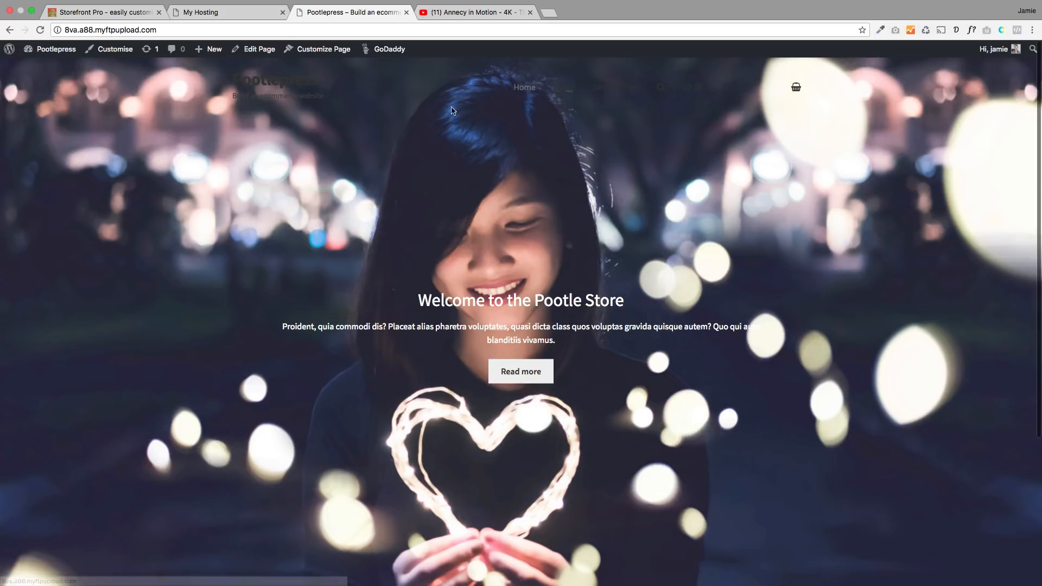
left_click(125, 54)
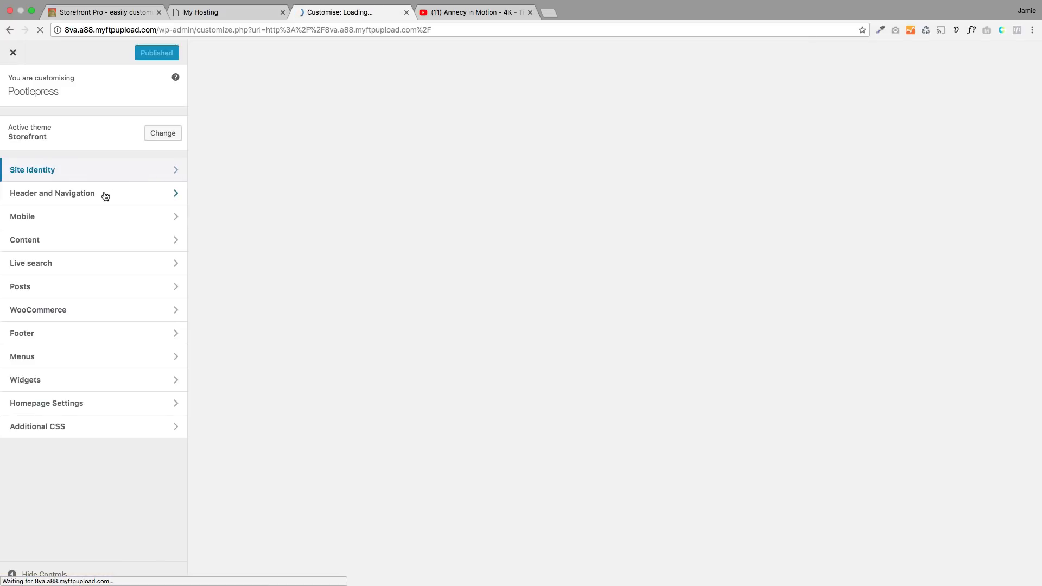
Set the primary navigation text colour to white (#ffffff).
left_click(105, 194)
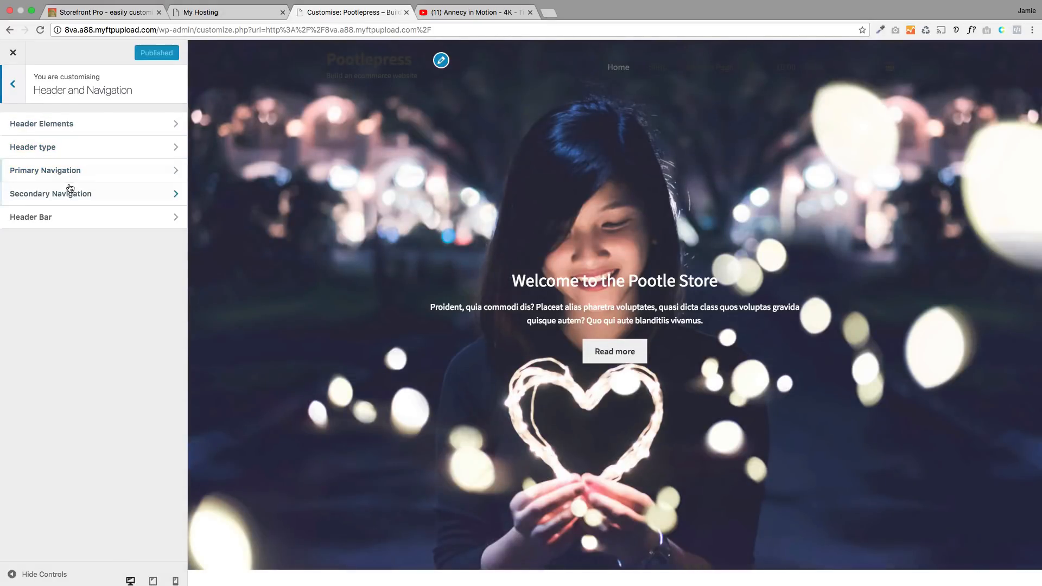
left_click(70, 170)
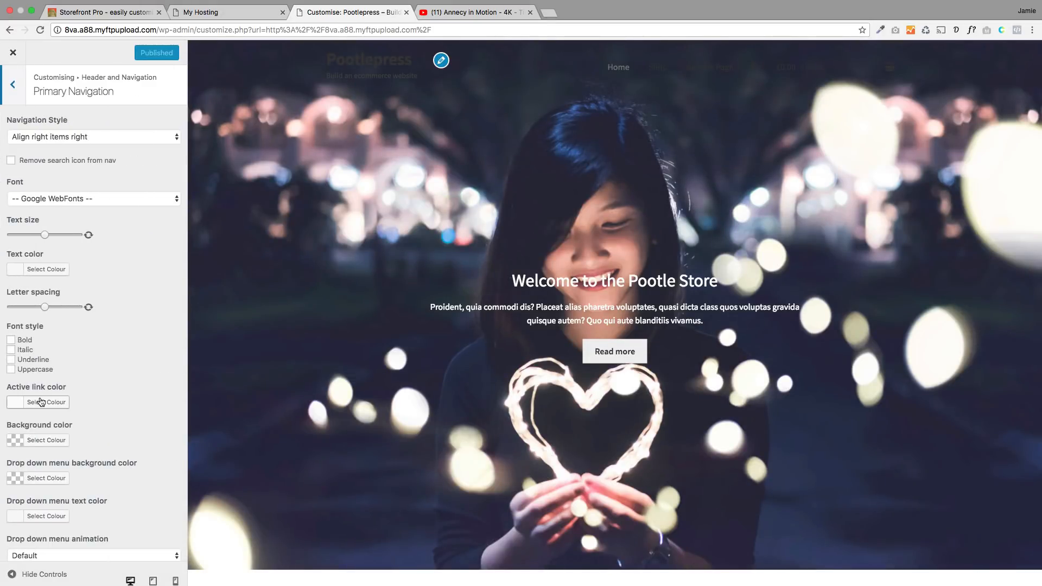
left_click(50, 268)
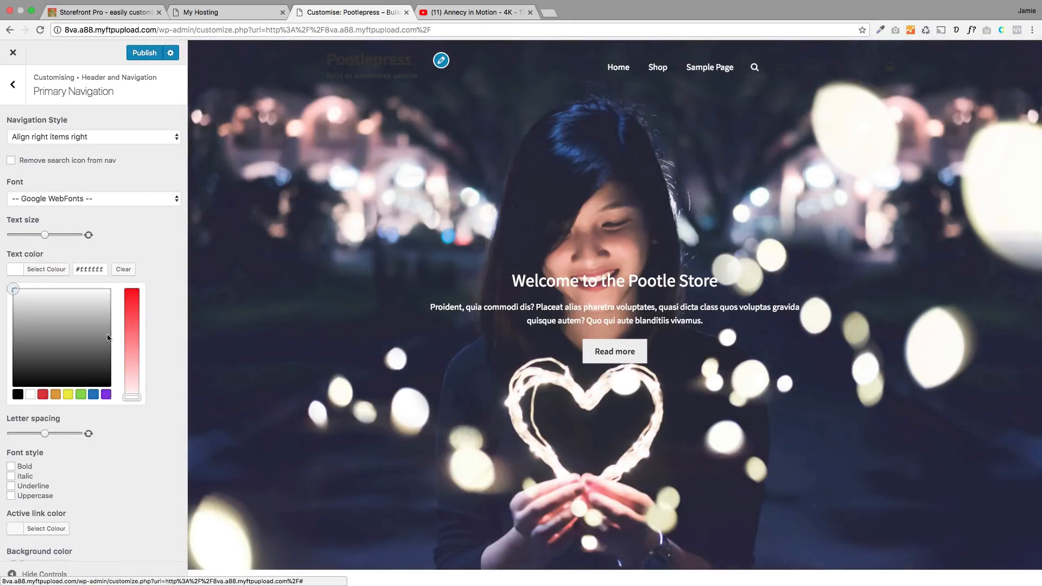
scroll(92, 260, "down", 7)
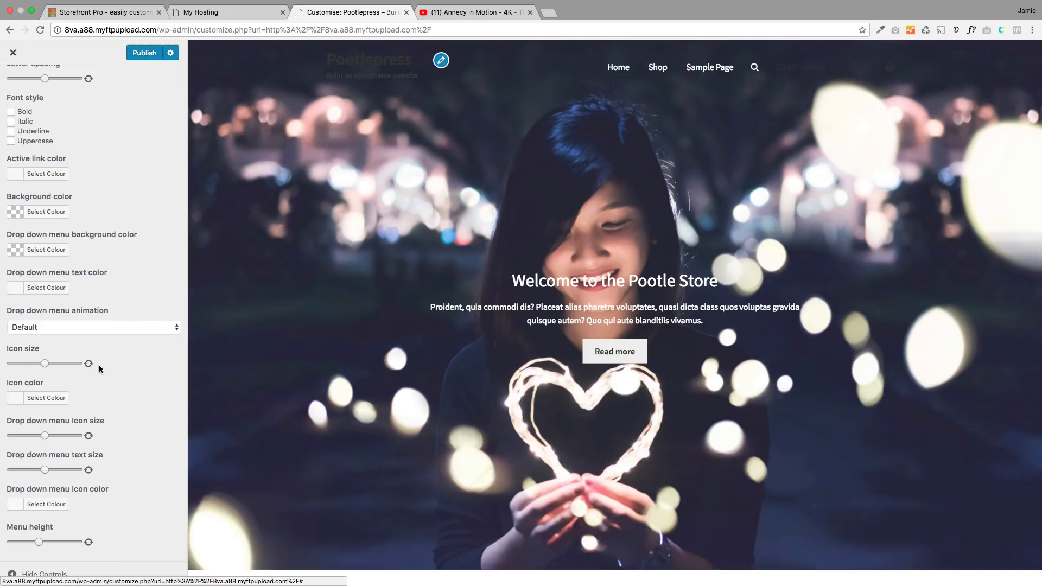
scroll(102, 364, "up", 7)
Set the cart text colour in Header Elements, trying red before settling on white, and publish.
left_click(13, 82)
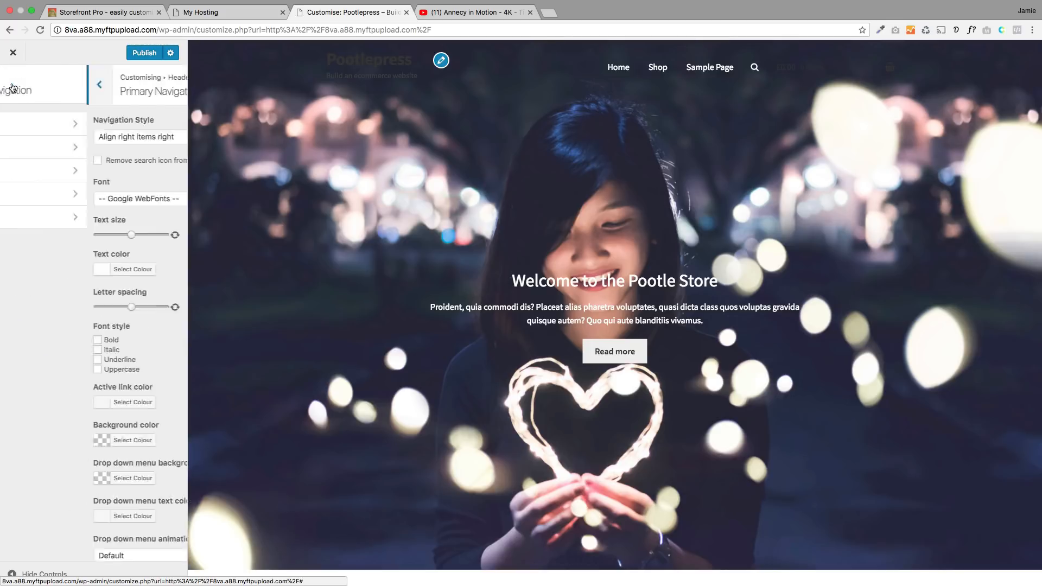
left_click(65, 128)
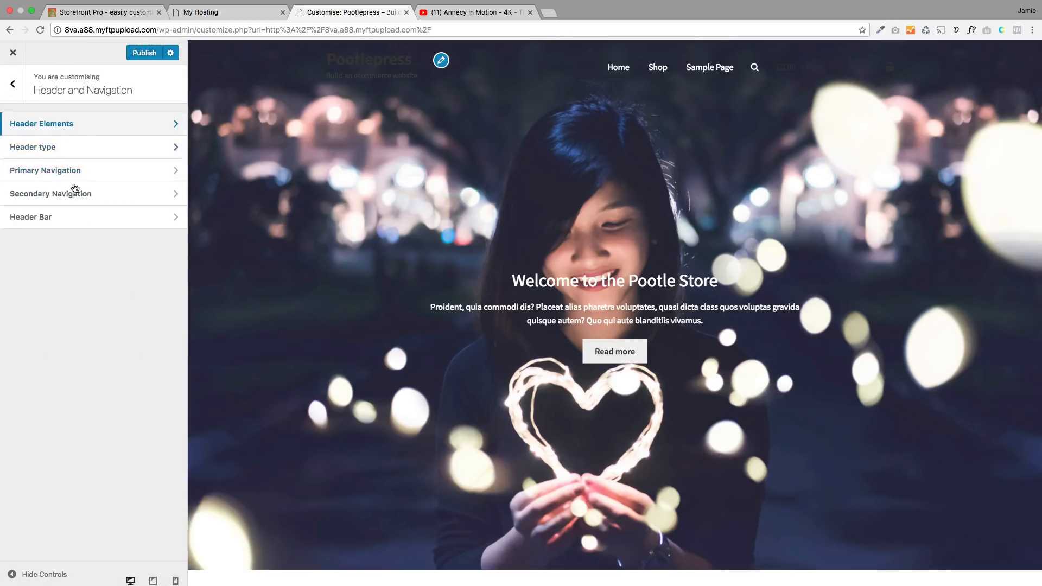
scroll(104, 361, "down", 7)
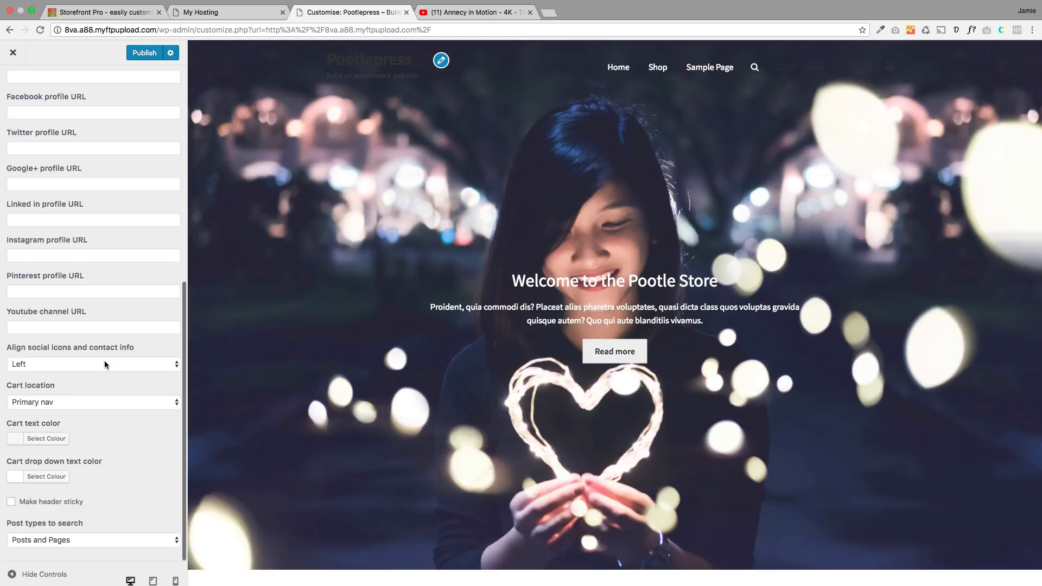
left_click(57, 440)
left_click_drag(54, 478, 51, 405)
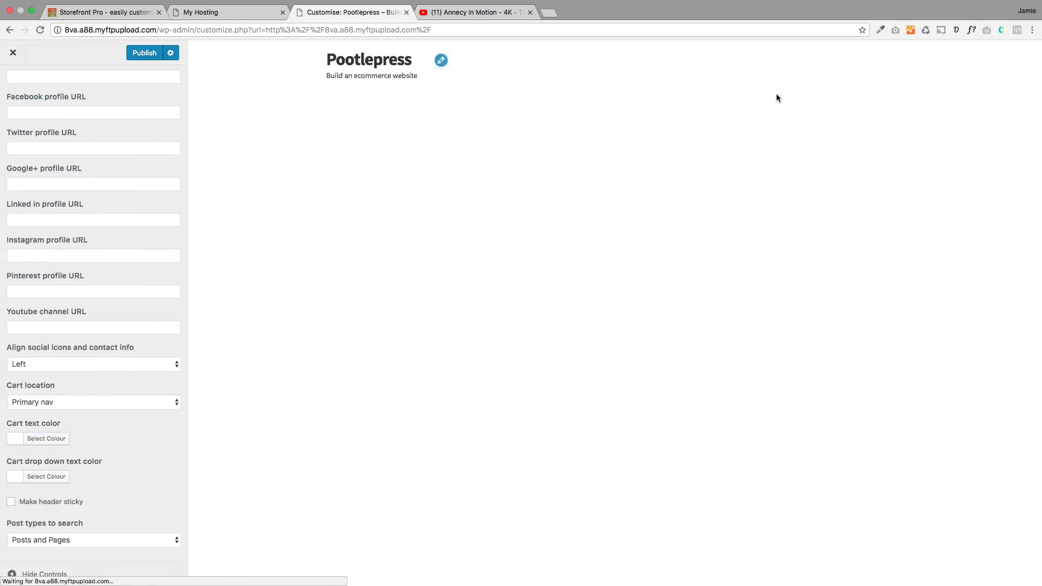
mouse_move(771, 79)
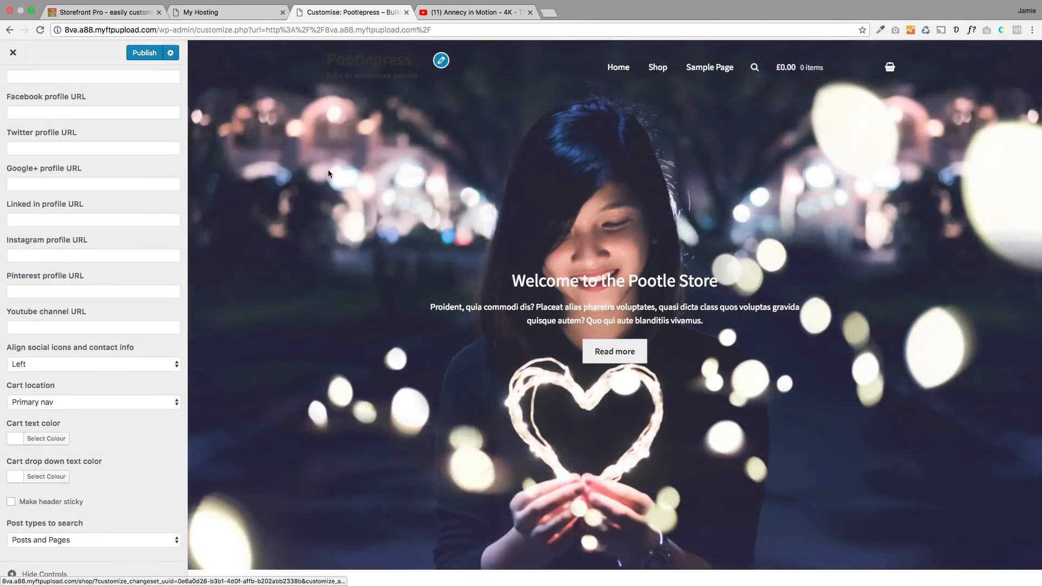
left_click(53, 440)
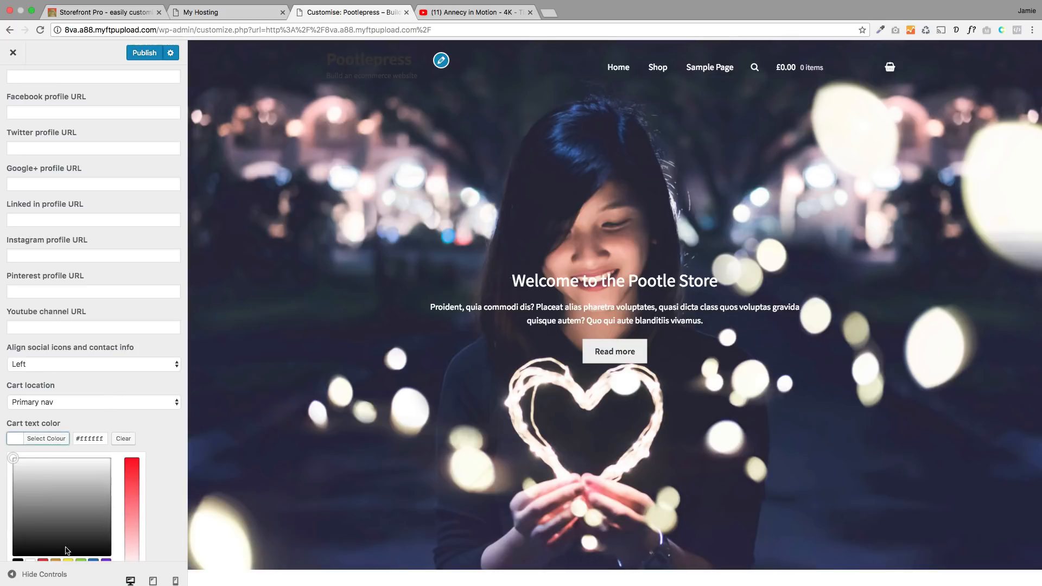
scroll(62, 546, "down", 2)
left_click(46, 529)
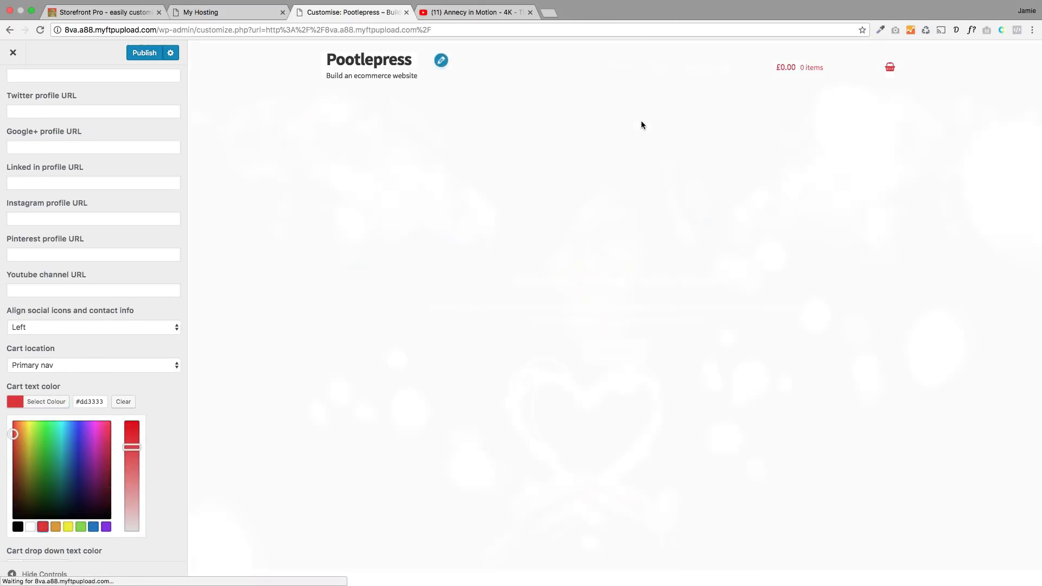
mouse_move(780, 76)
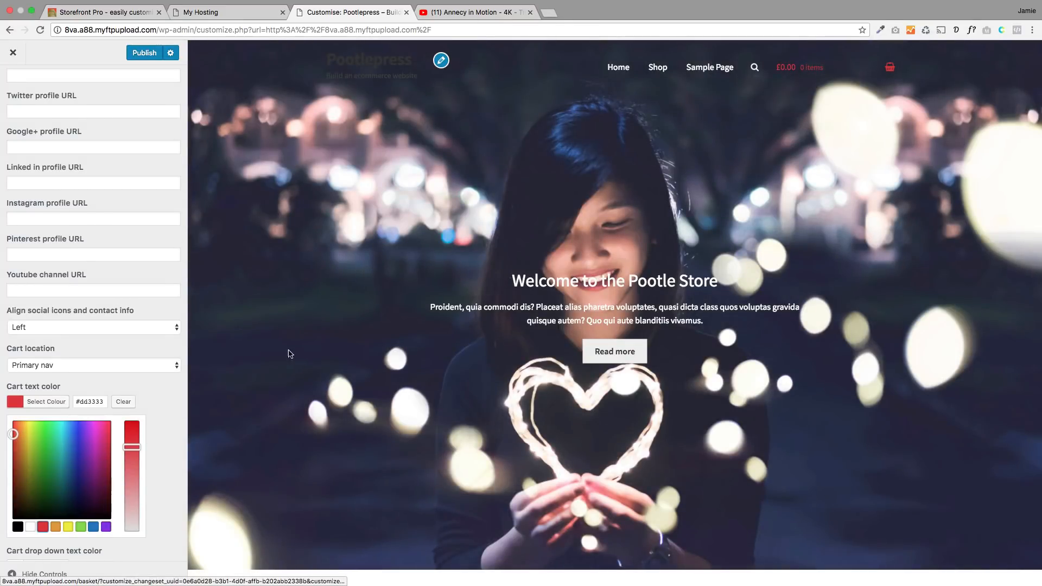
left_click(31, 527)
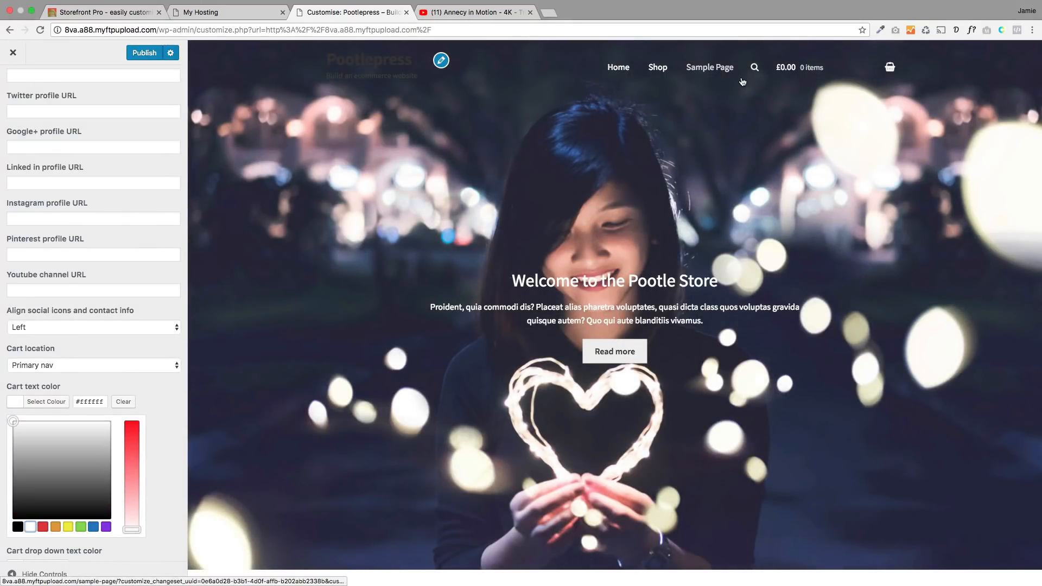
left_click(144, 53)
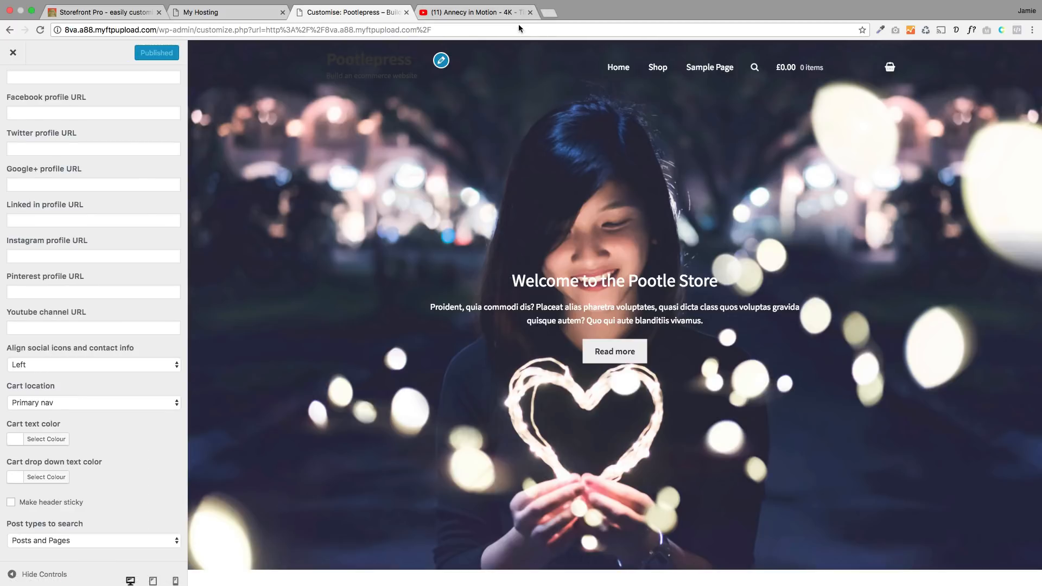
left_click(546, 15)
type("www.storefront-pro.com")
key("Return")
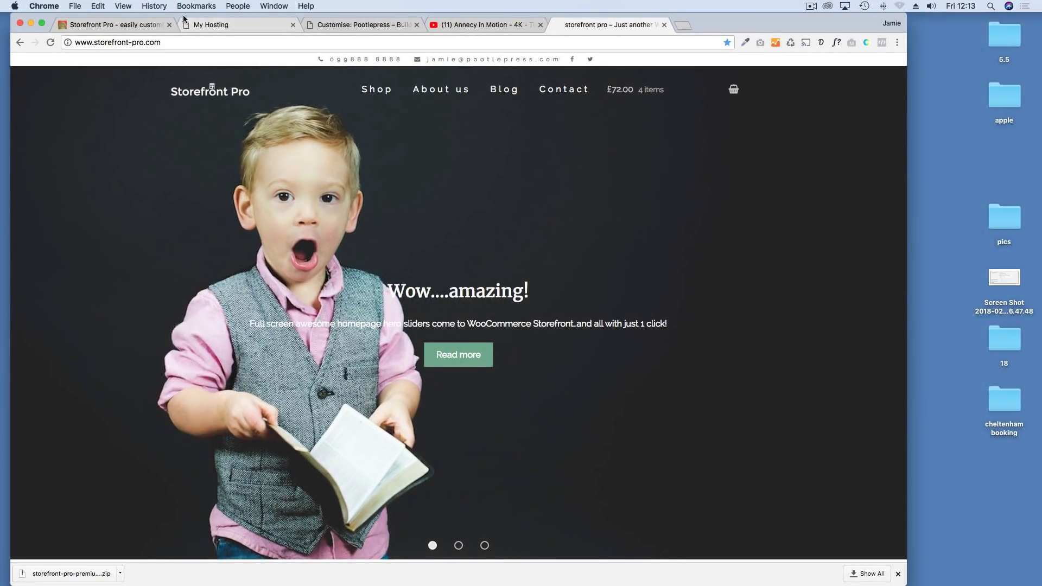
Save the Storefront Pro logo image into the storefront plugin folder and return to the Customiser.
left_click_drag(184, 19, 555, 41)
left_click_drag(569, 115, 180, 371)
left_click(412, 45)
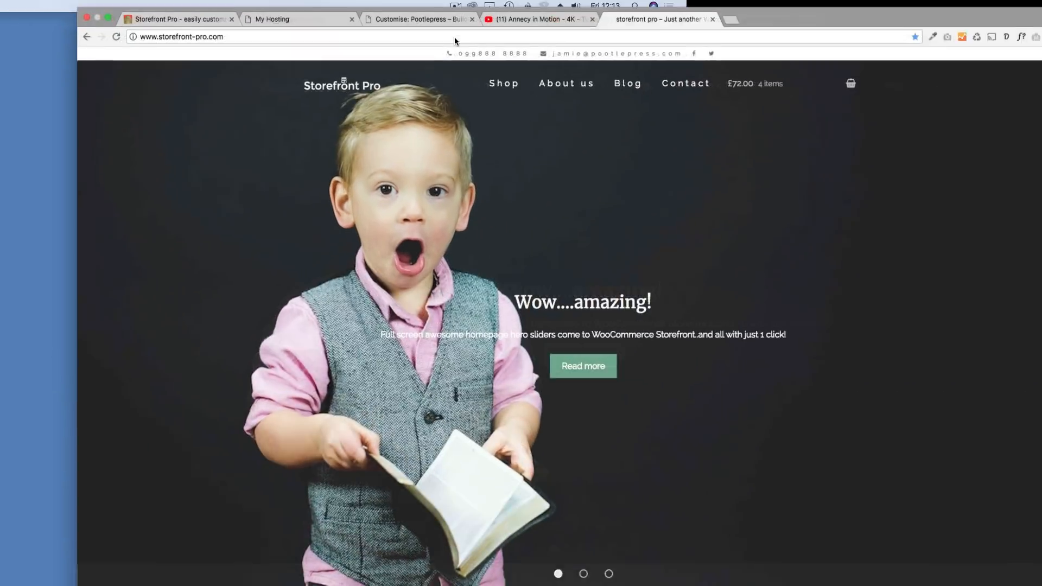
left_click(364, 13)
scroll(79, 140, "up", 5)
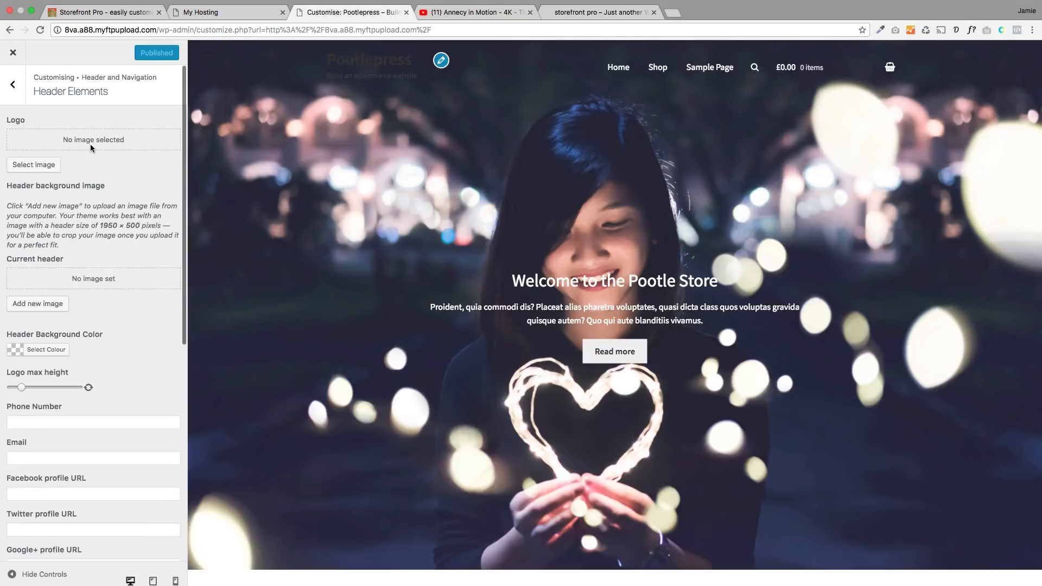
Upload Storefront-Pro-logo.png and use it as the site's header logo.
left_click(37, 165)
left_click(60, 102)
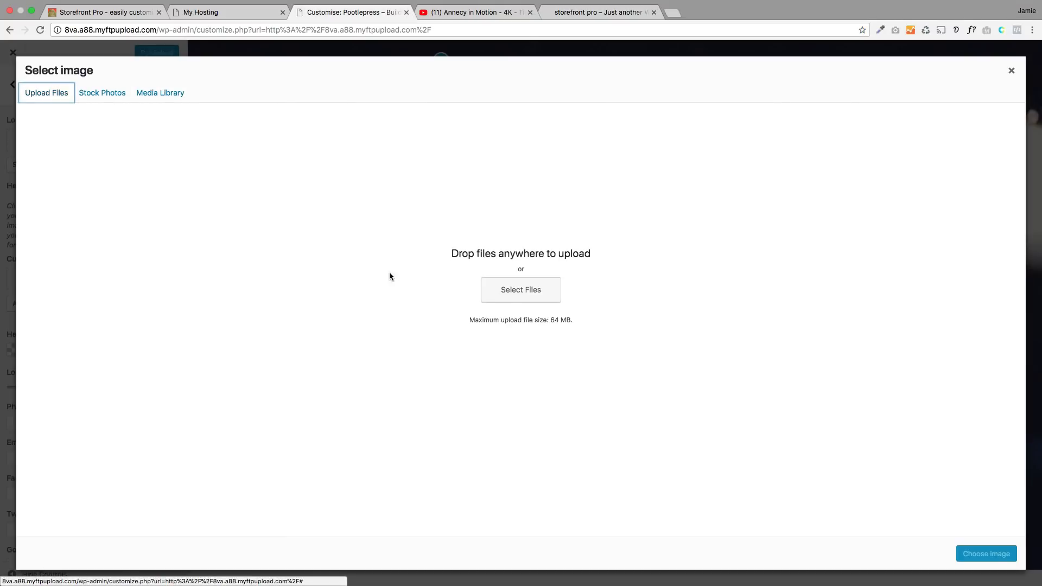
left_click(549, 293)
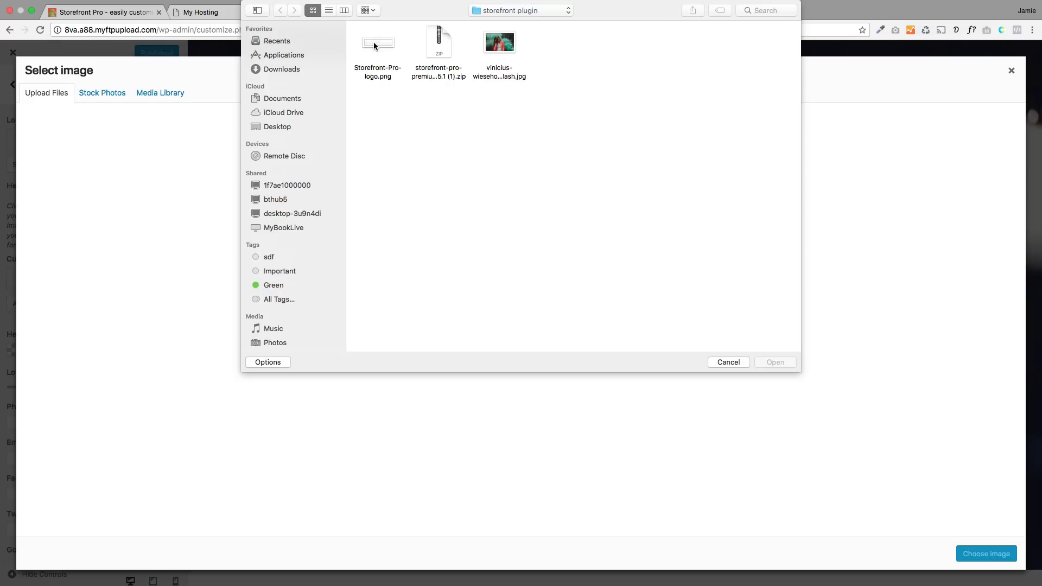
double_click(374, 46)
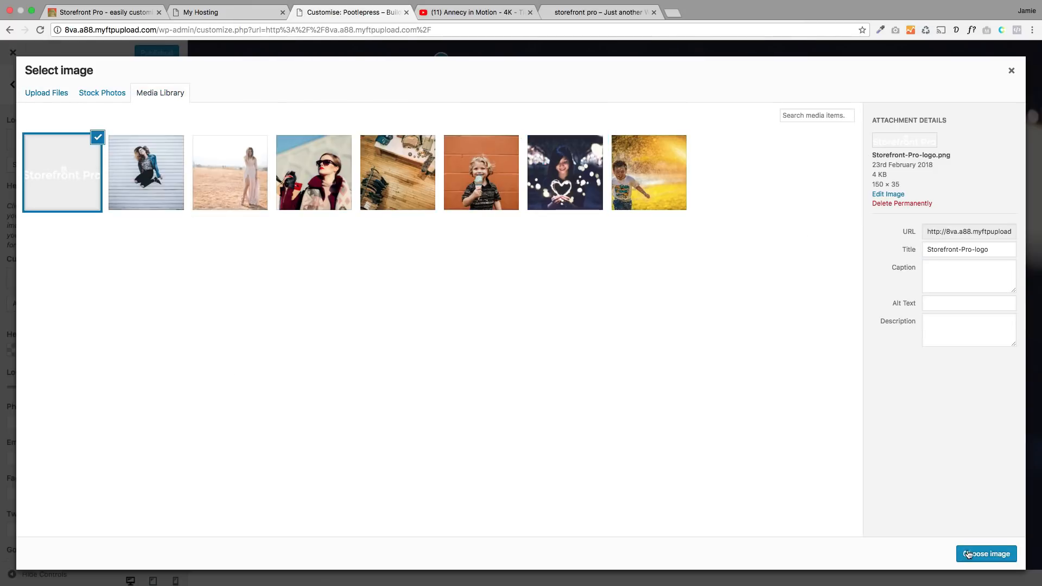
left_click(968, 553)
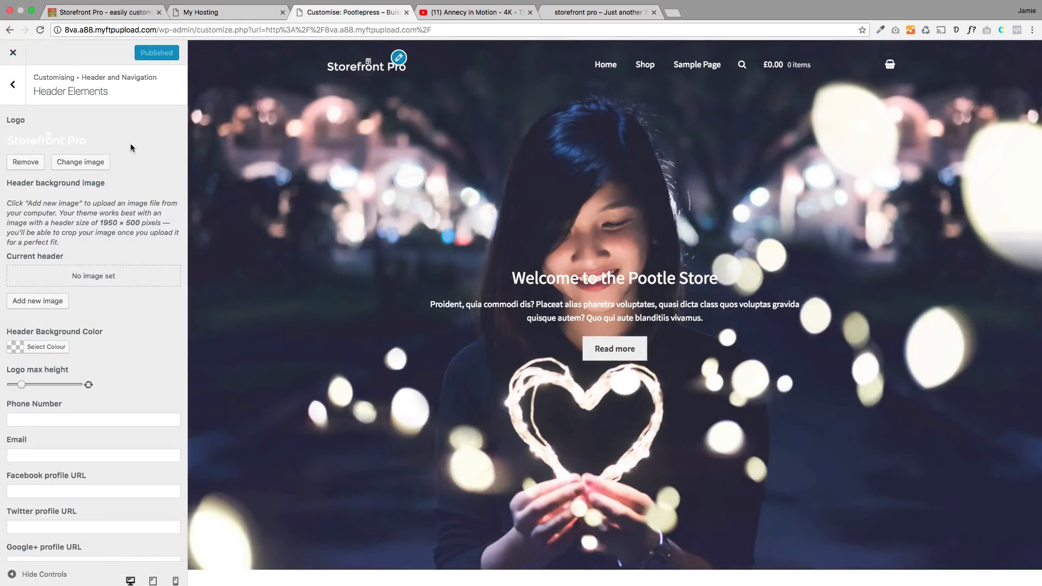
left_click(15, 98)
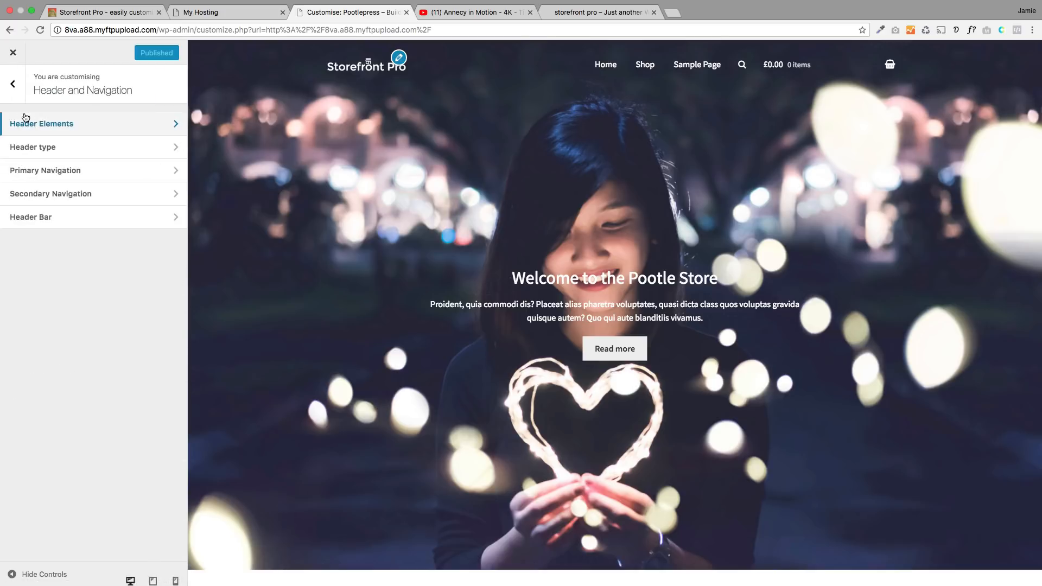
Under Content > Buttons, set the button background to red and the button text to white.
left_click(15, 98)
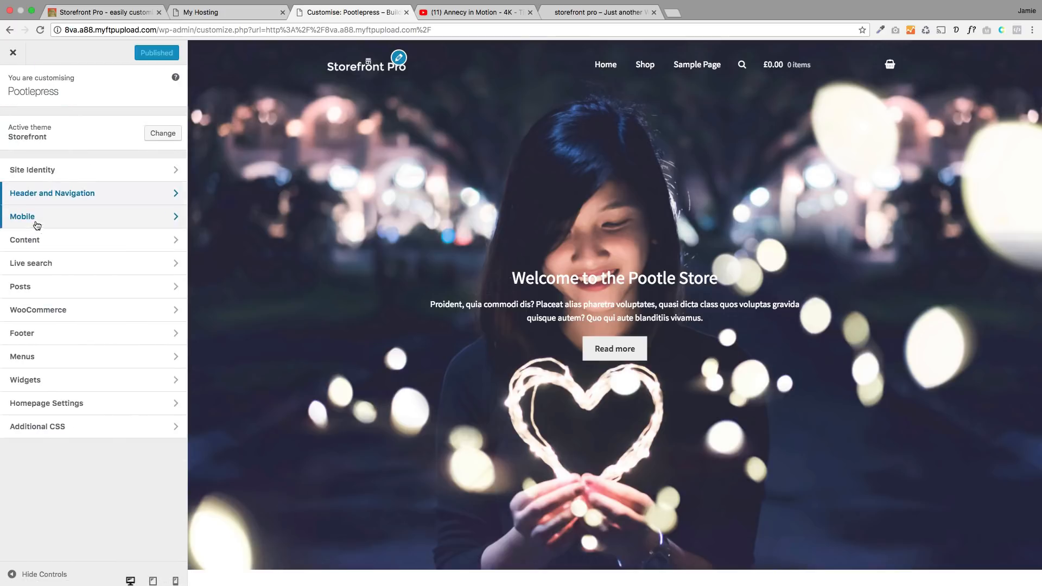
left_click(52, 246)
left_click(51, 204)
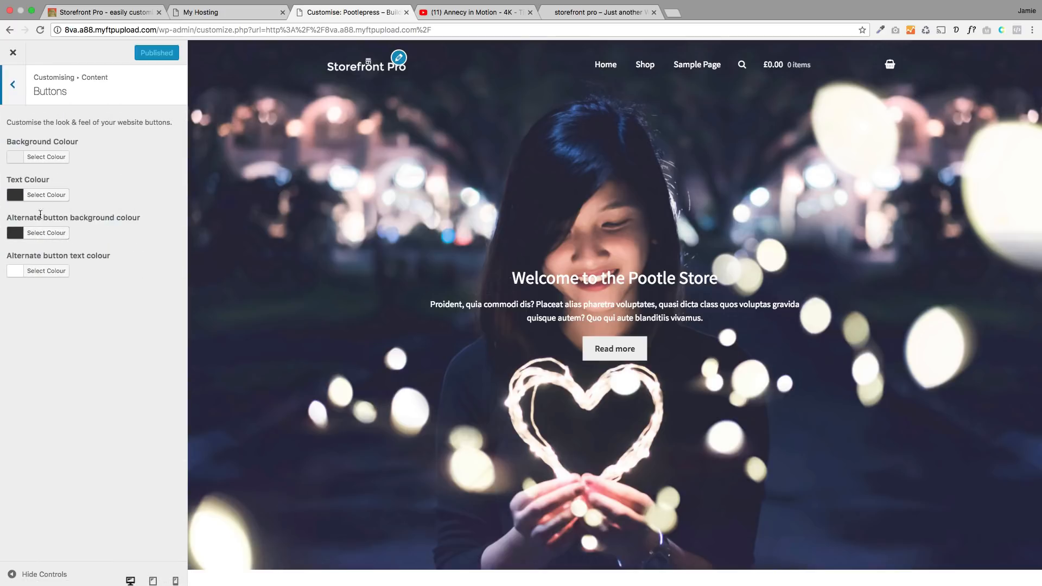
left_click(45, 157)
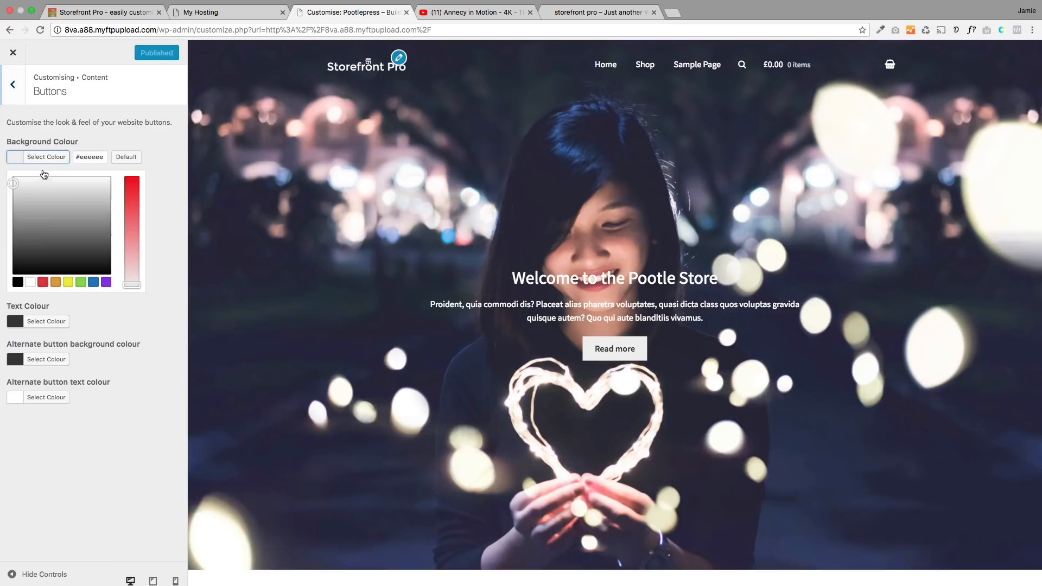
left_click(43, 282)
left_click(45, 322)
left_click(31, 320)
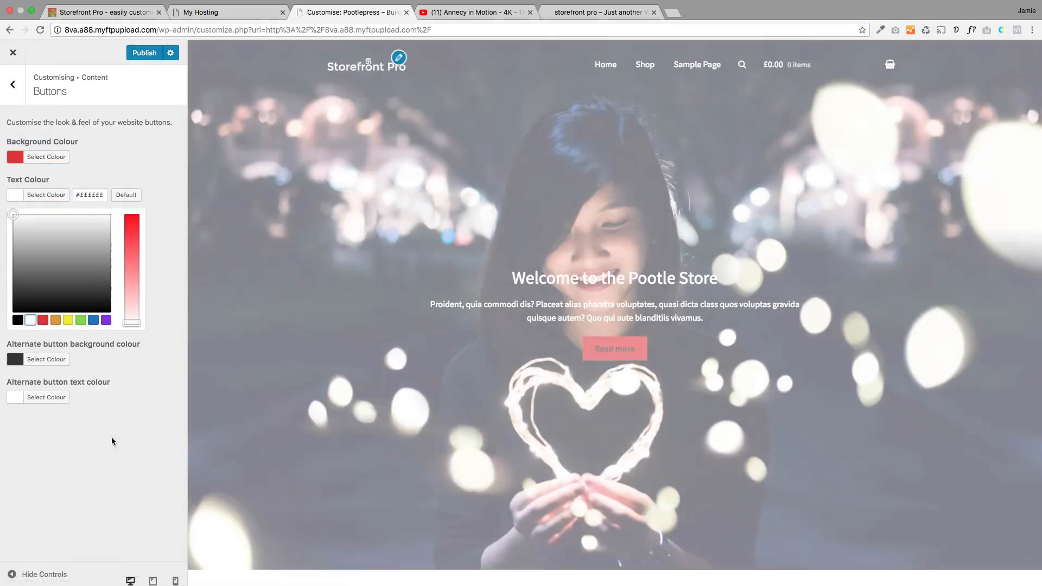
left_click(112, 437)
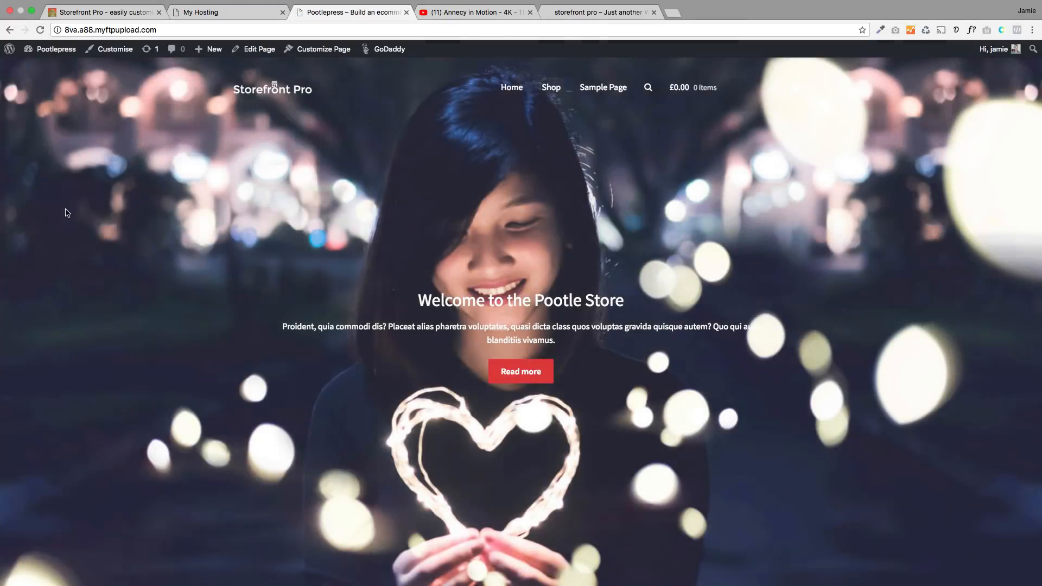
Check the red Read more button on the live homepage, then return to the Customiser.
scroll(124, 280, "down", 4)
scroll(124, 280, "up", 4)
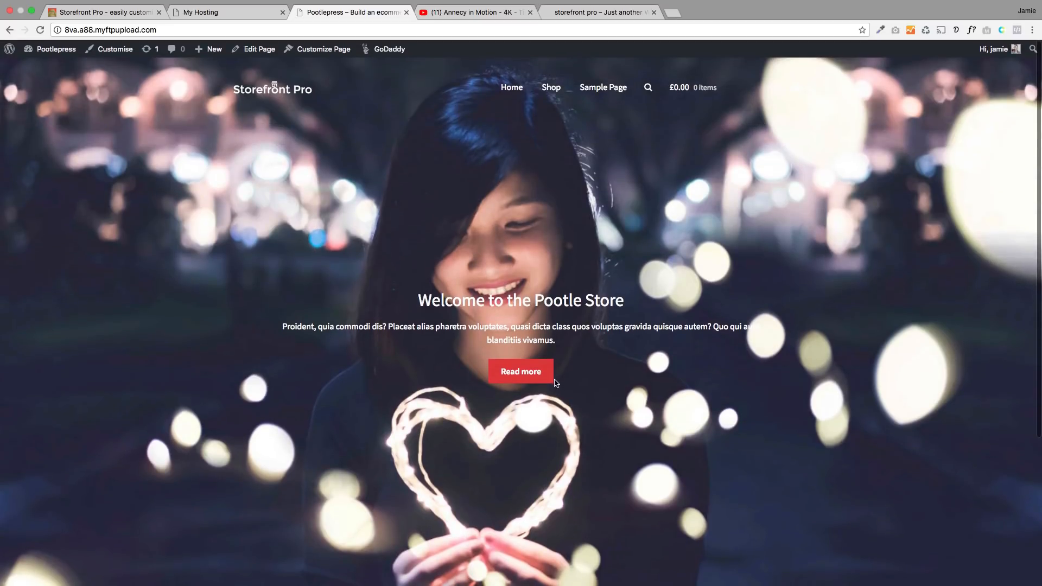
left_click(112, 49)
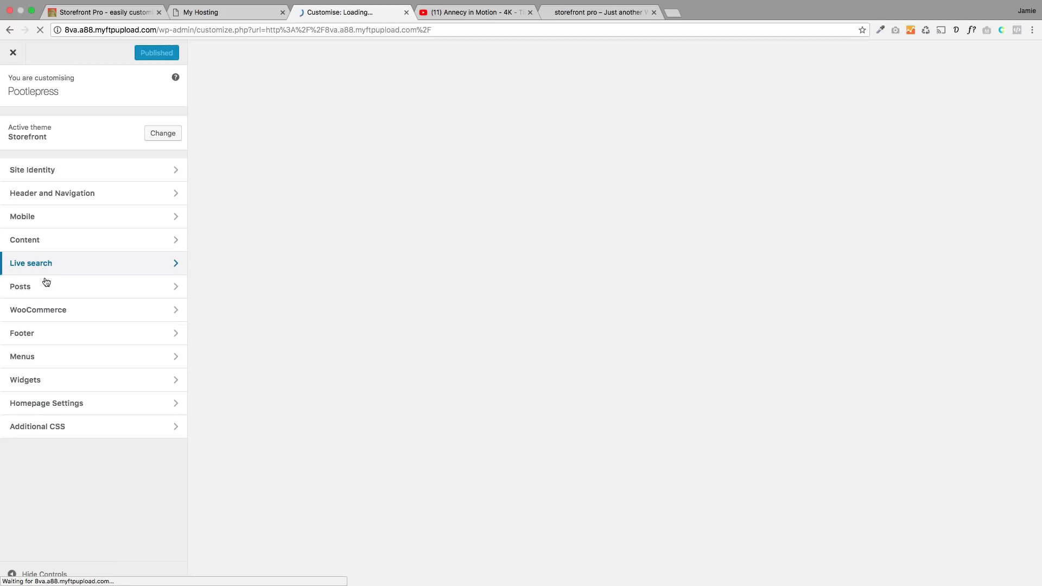
Under Header type, choose the photo of the boy in the yellow field as the Slide 2 image.
left_click(51, 310)
left_click(12, 92)
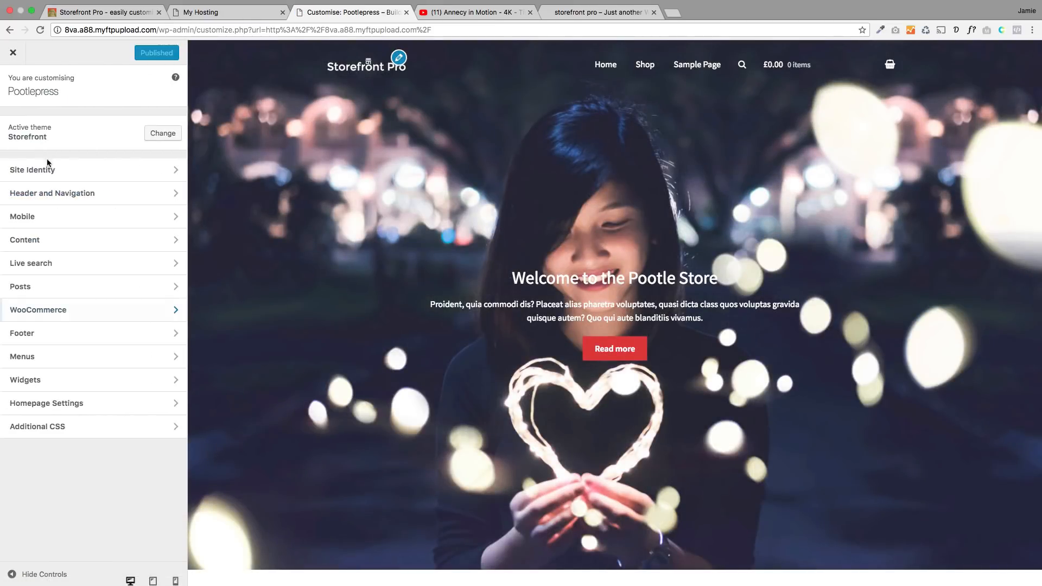
left_click(44, 193)
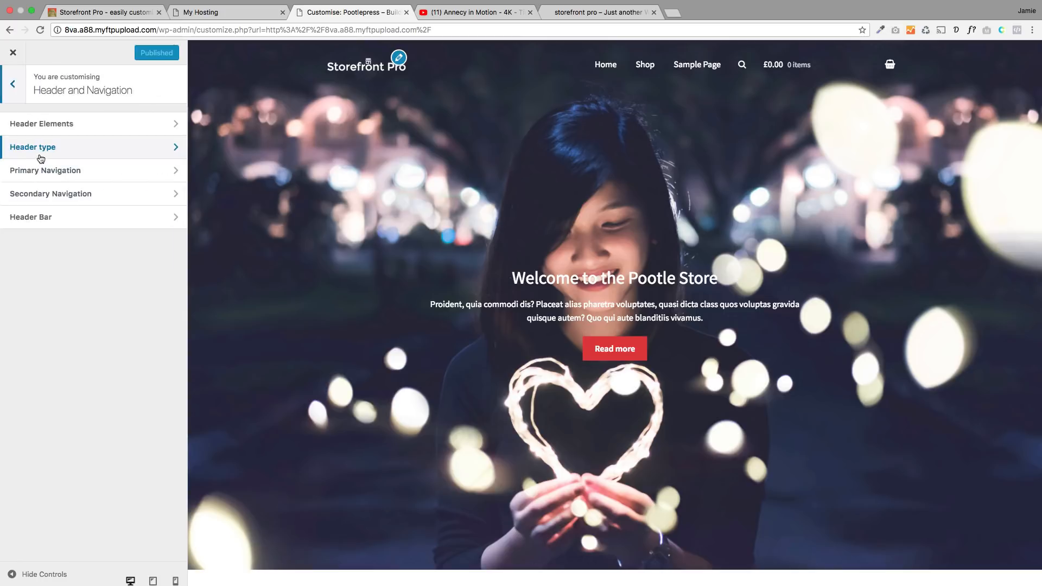
left_click(41, 159)
scroll(83, 385, "down", 10)
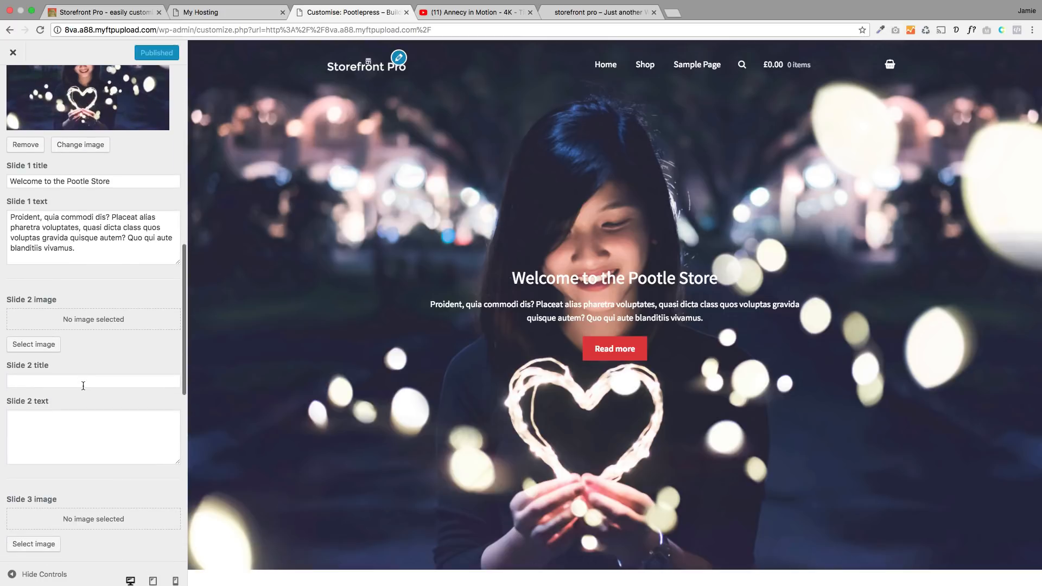
scroll(83, 385, "down", 3)
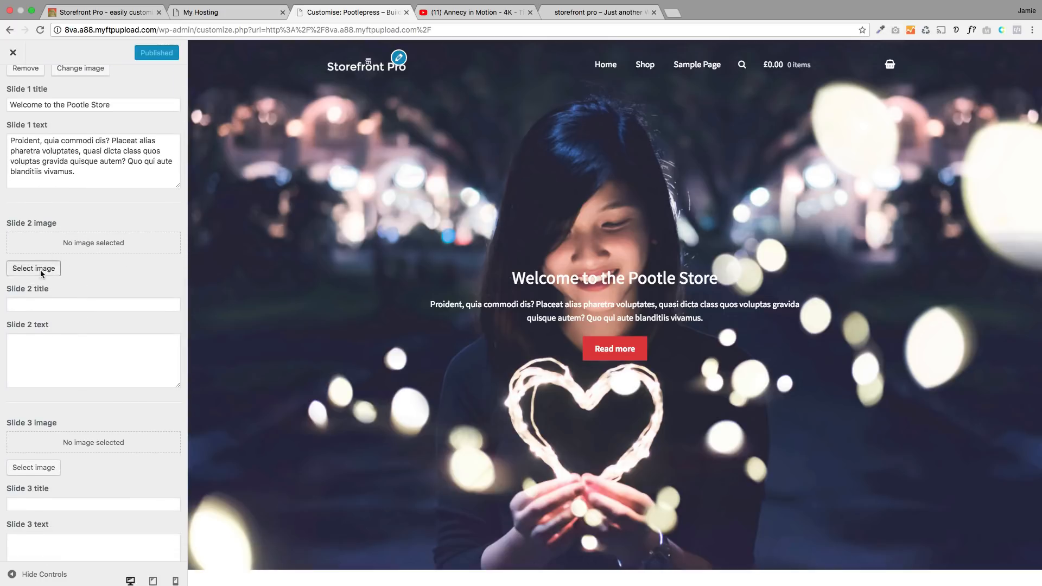
left_click(34, 269)
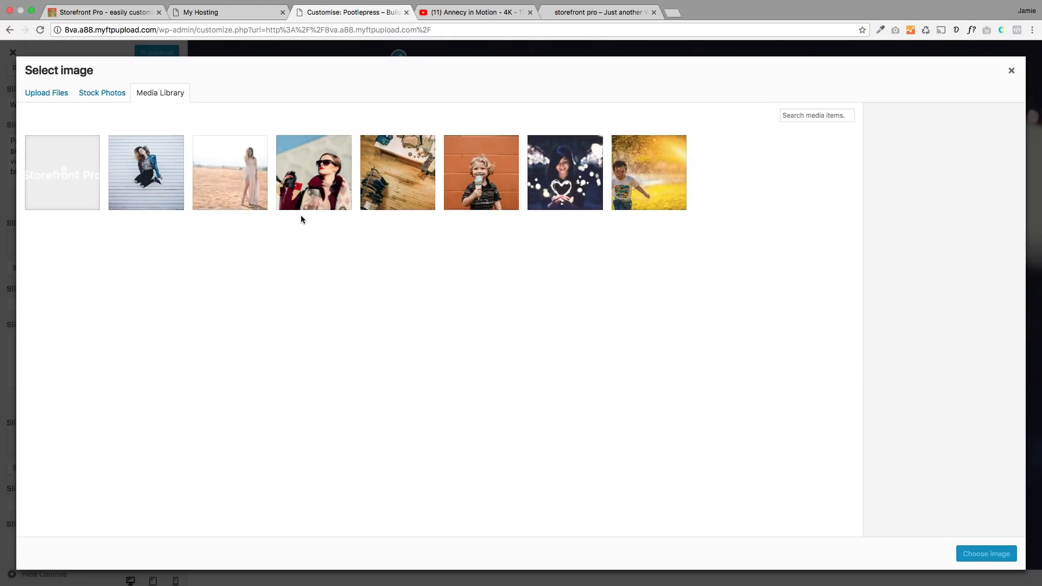
left_click(649, 179)
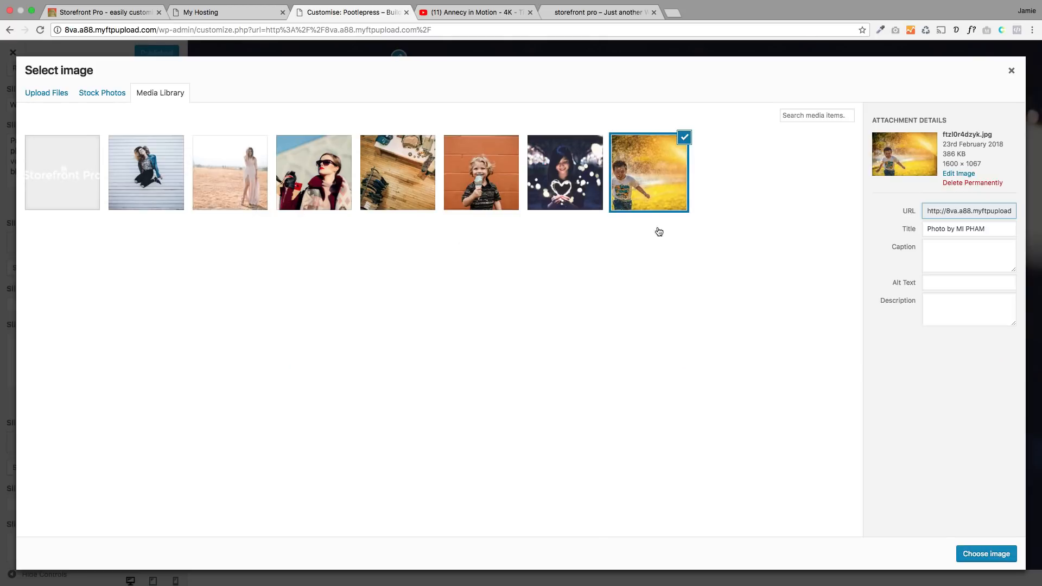
left_click(966, 562)
left_click(103, 393)
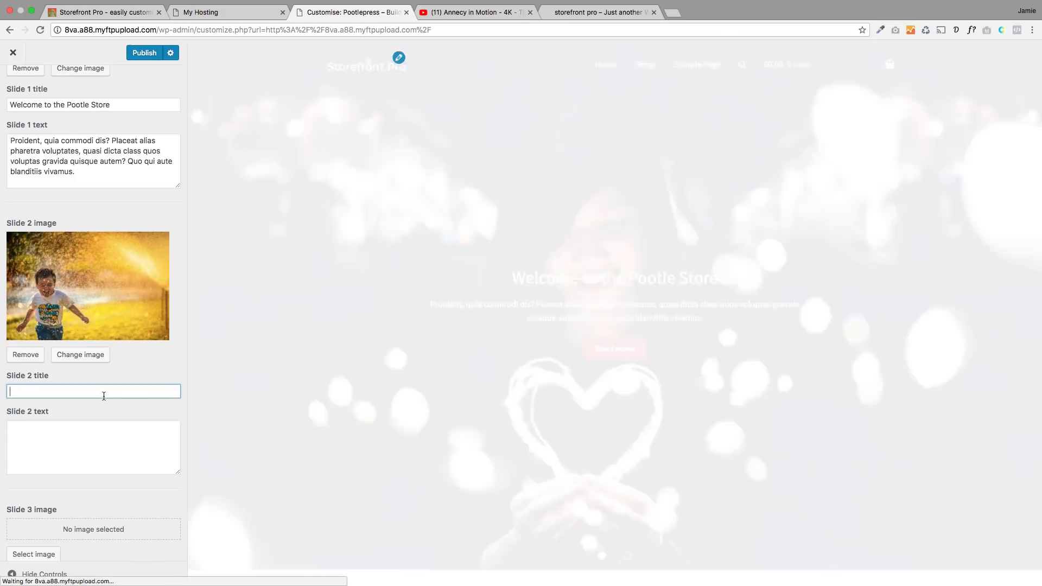
Title Slide 2 'Summer is here', correcting the mistyped start.
type("Autuom")
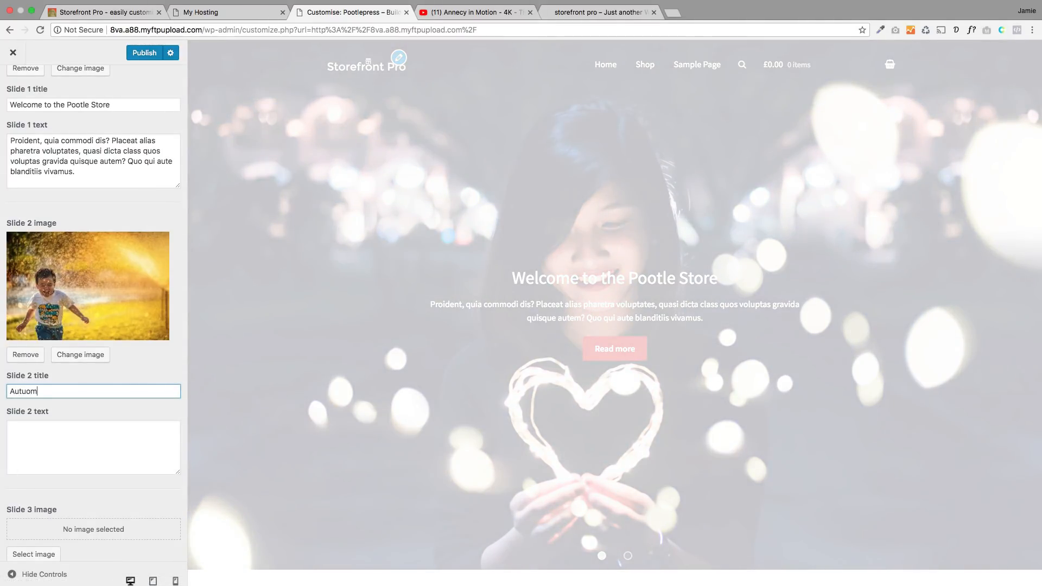
key("BackSpace")
key("BackSpace")
key("BackSpace")
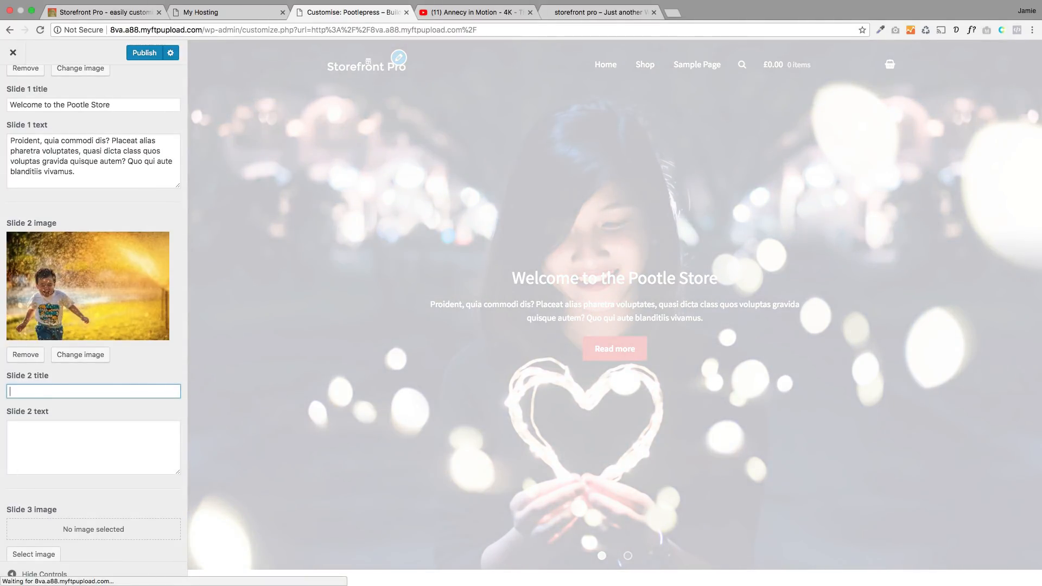
type("Summer")
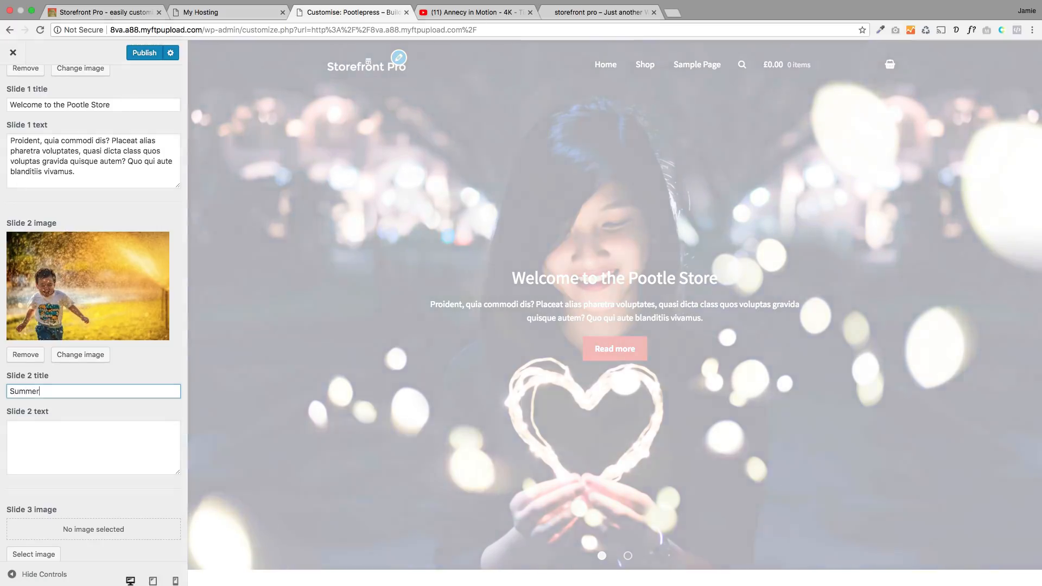
type(" is here")
Paste filler text into Slide 2, trim it to a short paragraph, and publish the hero.
key("Tab")
key("super+v")
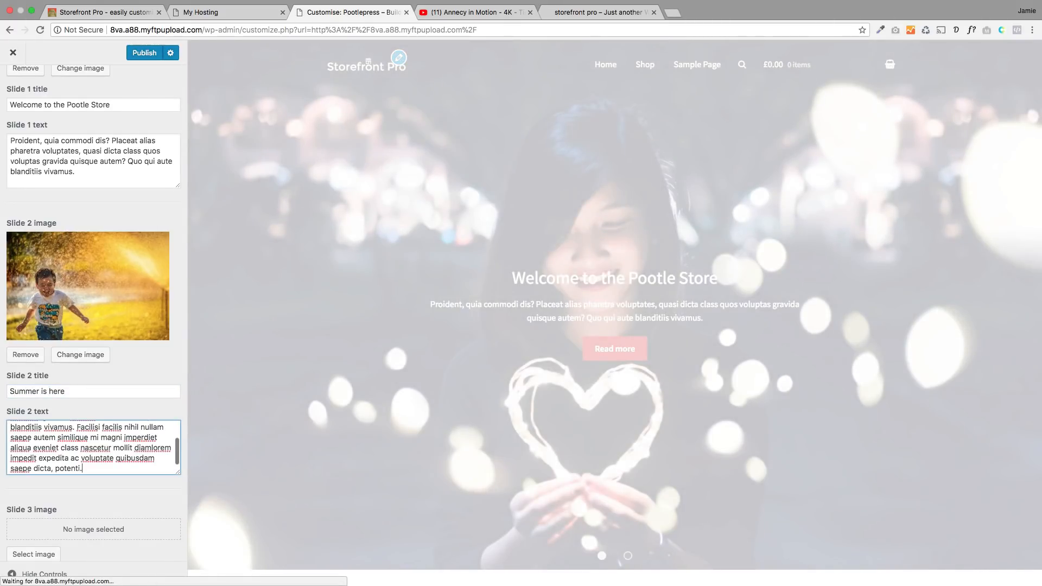
left_click_drag(116, 467, 122, 438)
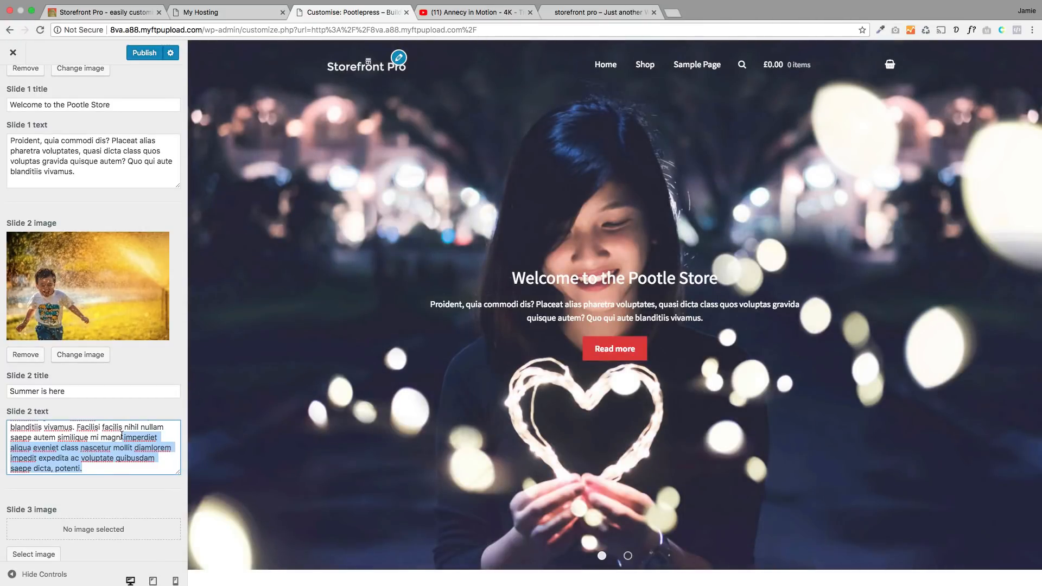
key("BackSpace")
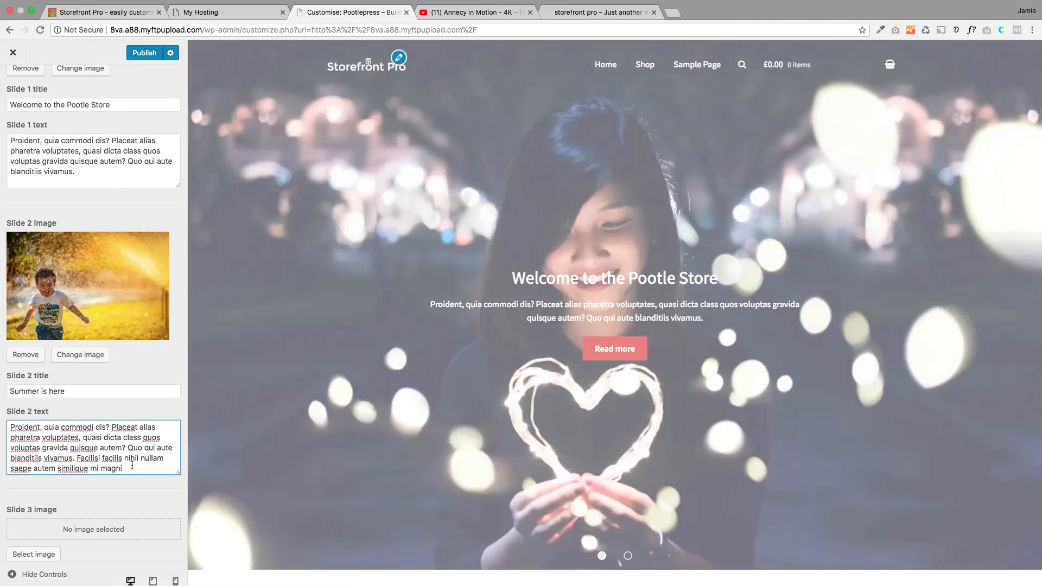
left_click(79, 458, "shift")
key("BackSpace")
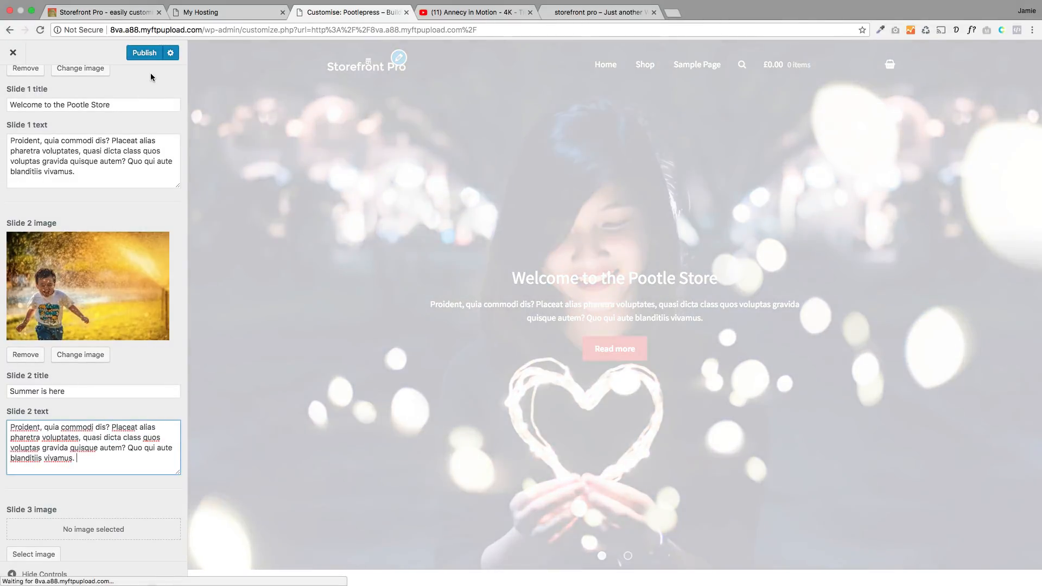
left_click(143, 56)
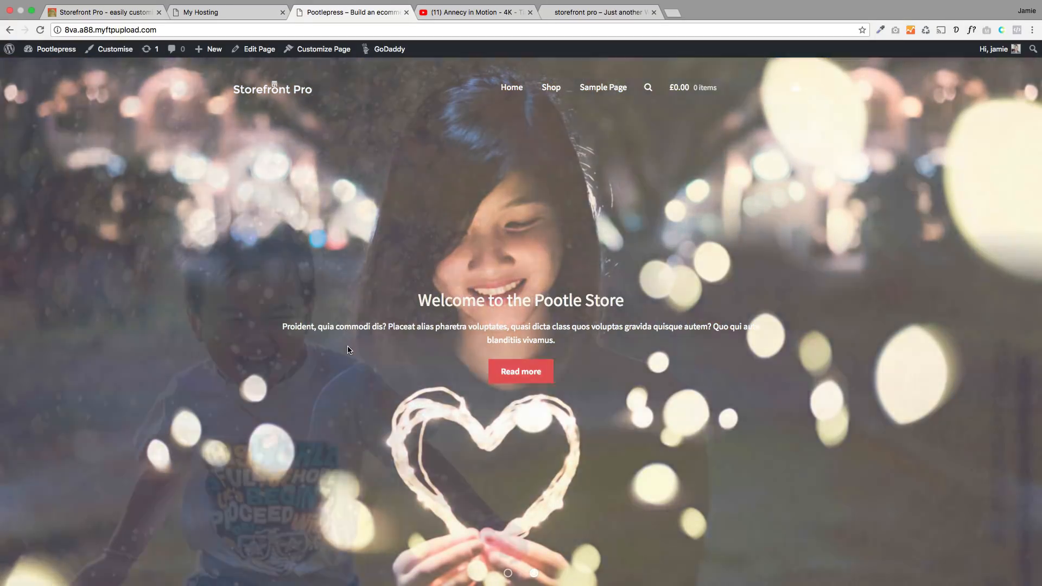
Scroll down the live homepage and back up to review the two-slide hero.
scroll(496, 431, "down", 5)
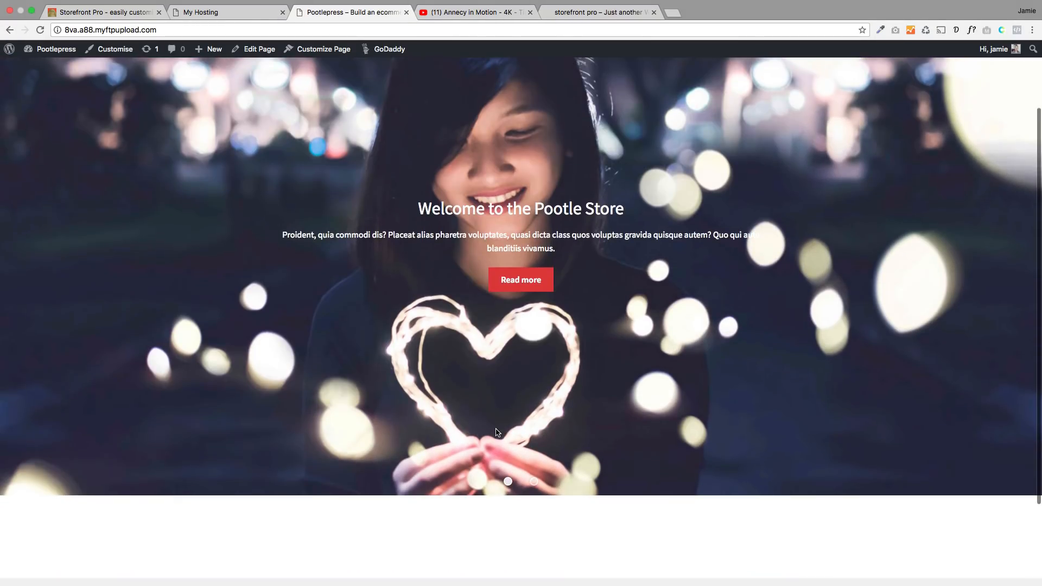
scroll(496, 428, "up", 5)
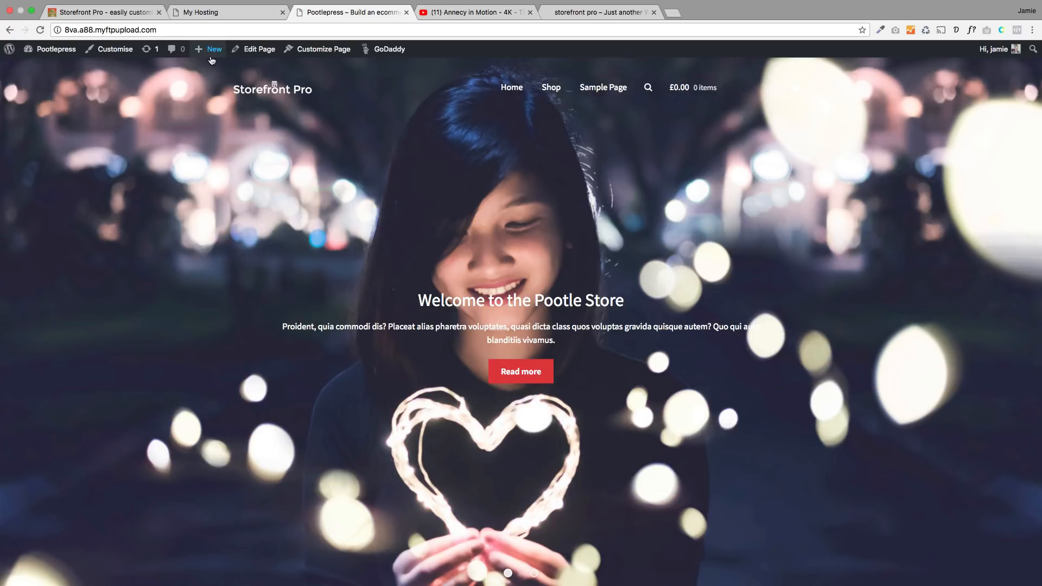
Add a new product and set the photo of the woman in sunglasses as its product image.
mouse_move(211, 60)
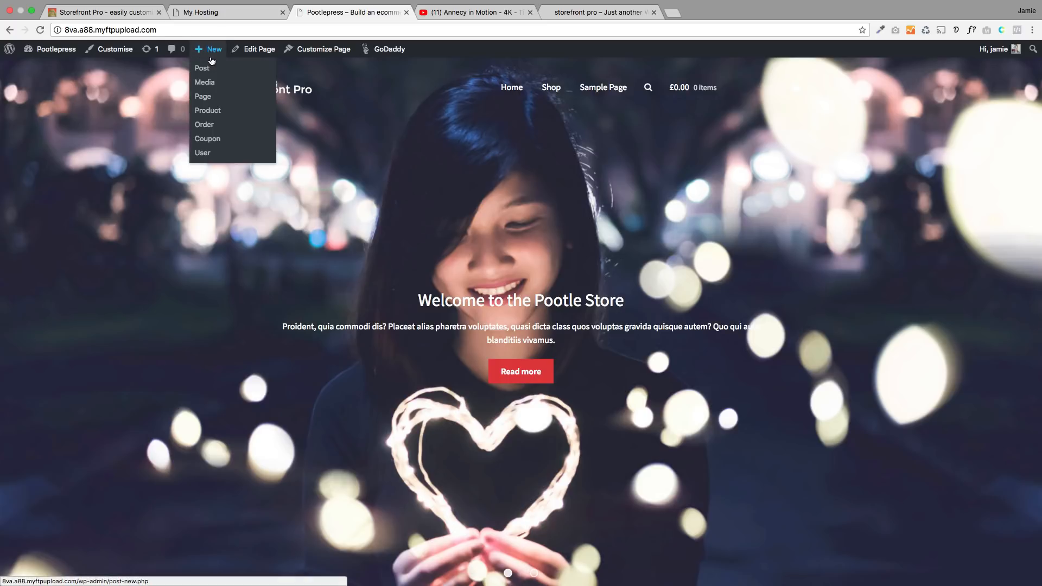
left_click(206, 111)
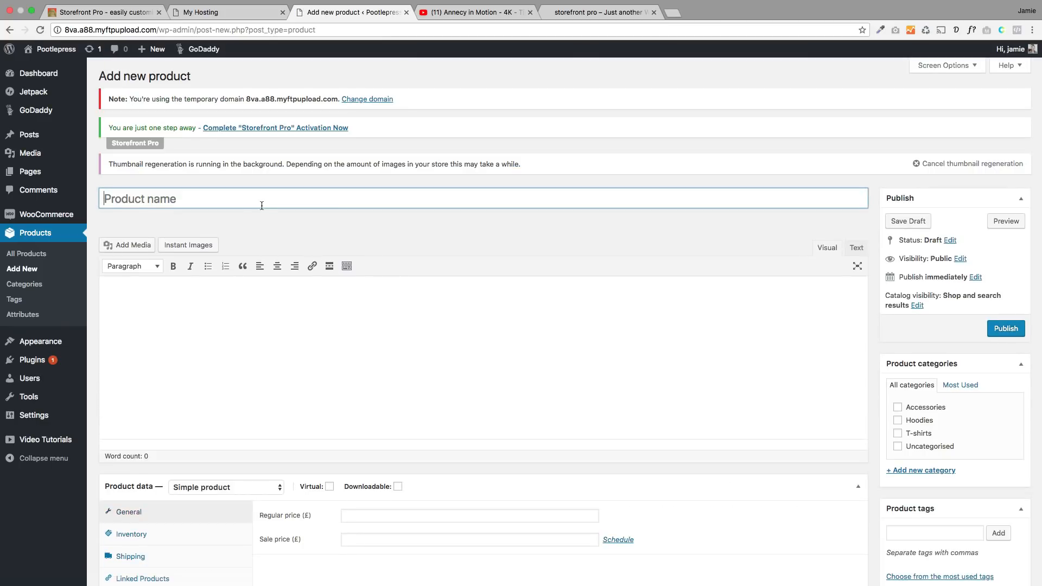
scroll(854, 477, "down", 5)
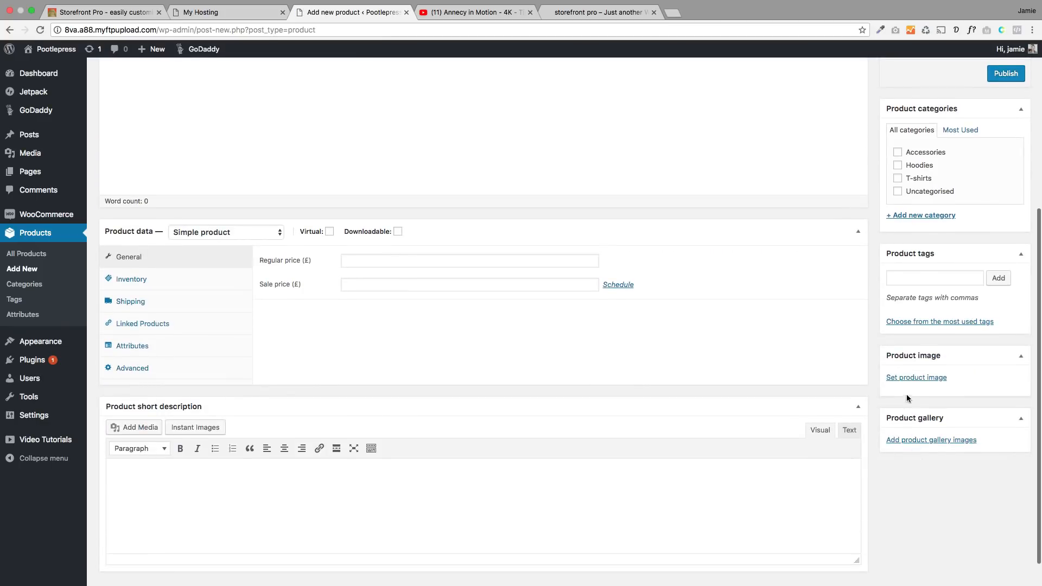
left_click(914, 378)
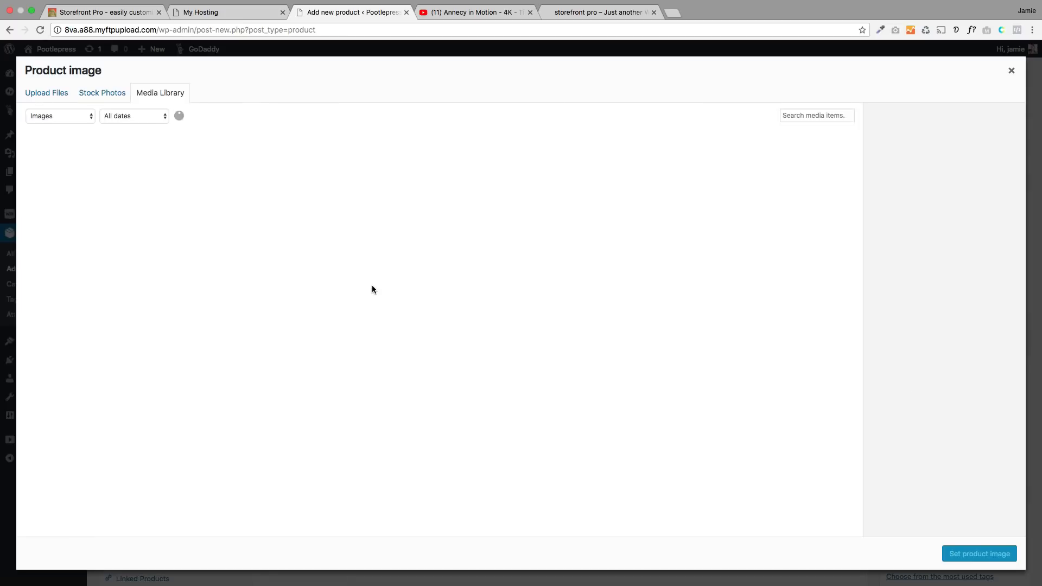
left_click(326, 194)
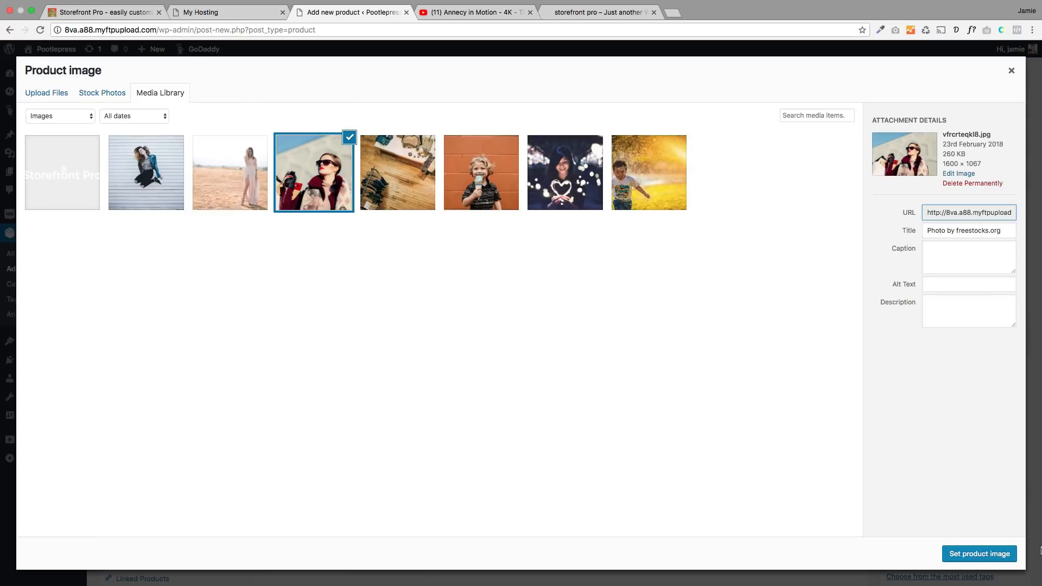
left_click(978, 553)
scroll(297, 266, "up", 5)
scroll(297, 265, "up", 2)
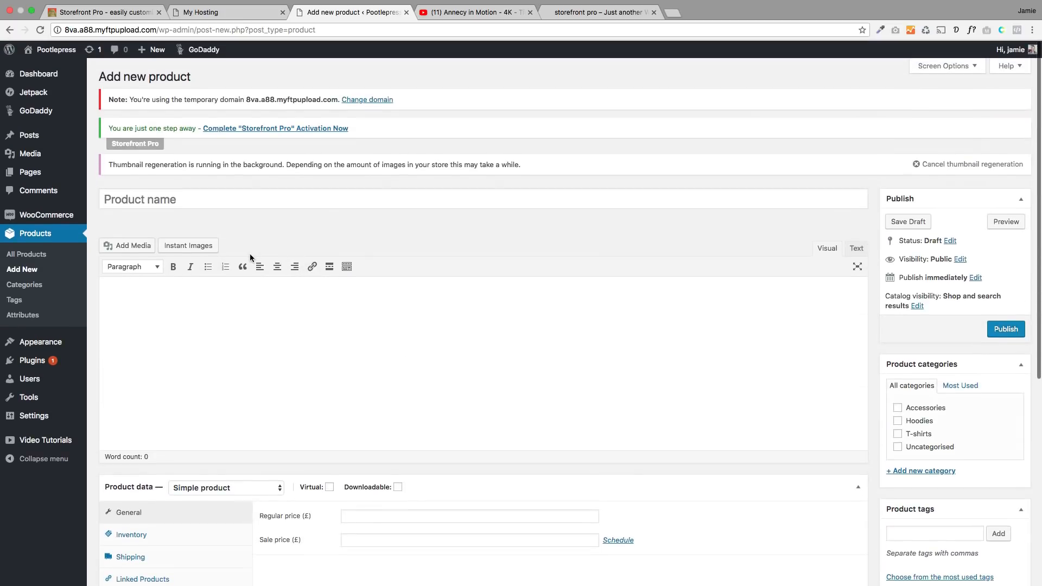
Name the product 'Nice coat', fixing a stray-letter typo.
left_click(226, 197)
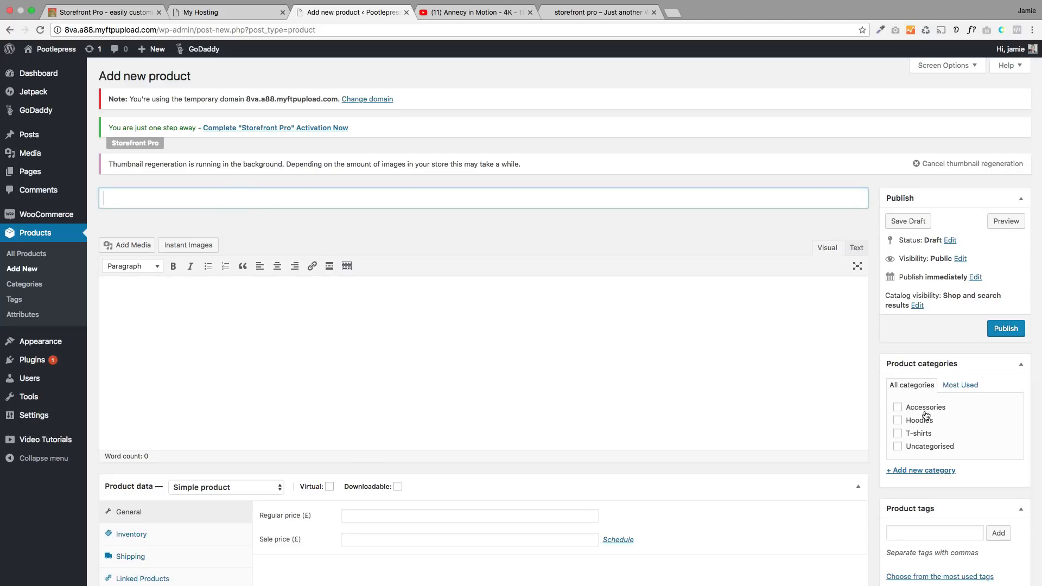
scroll(924, 415, "down", 6)
scroll(917, 419, "up", 6)
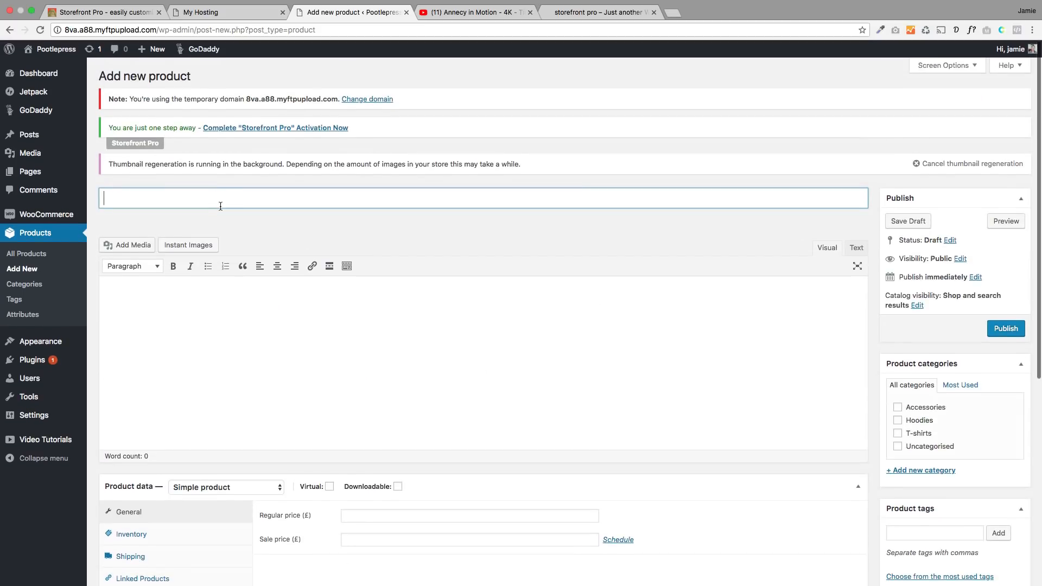
type("Nice coast")
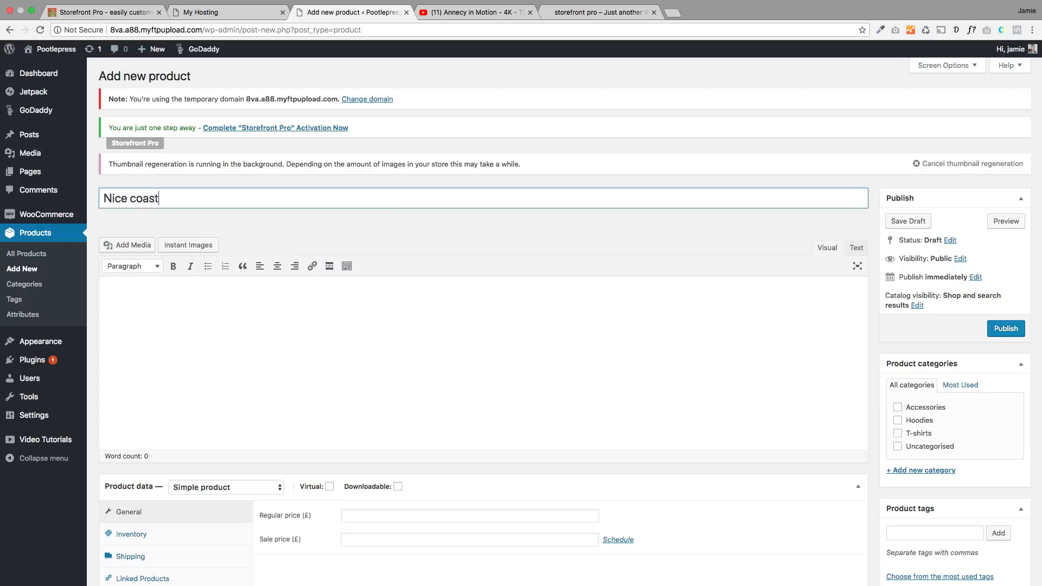
key("Tab")
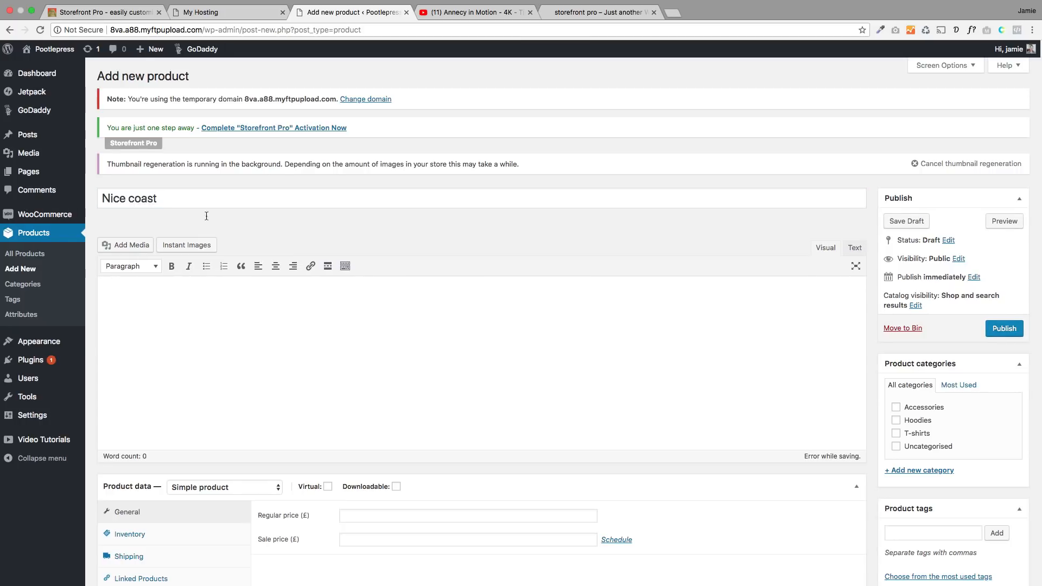
left_click(152, 198)
key("BackSpace")
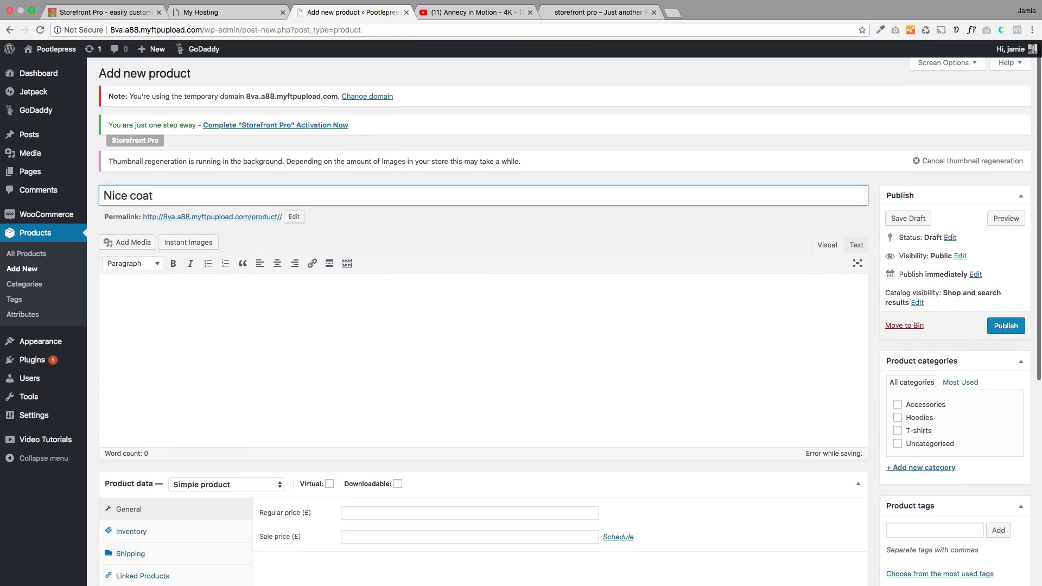
Paste three placeholder paragraphs as the Nice coat product description.
left_click(188, 290)
key("super+v")
key("super+v")
key("super+v")
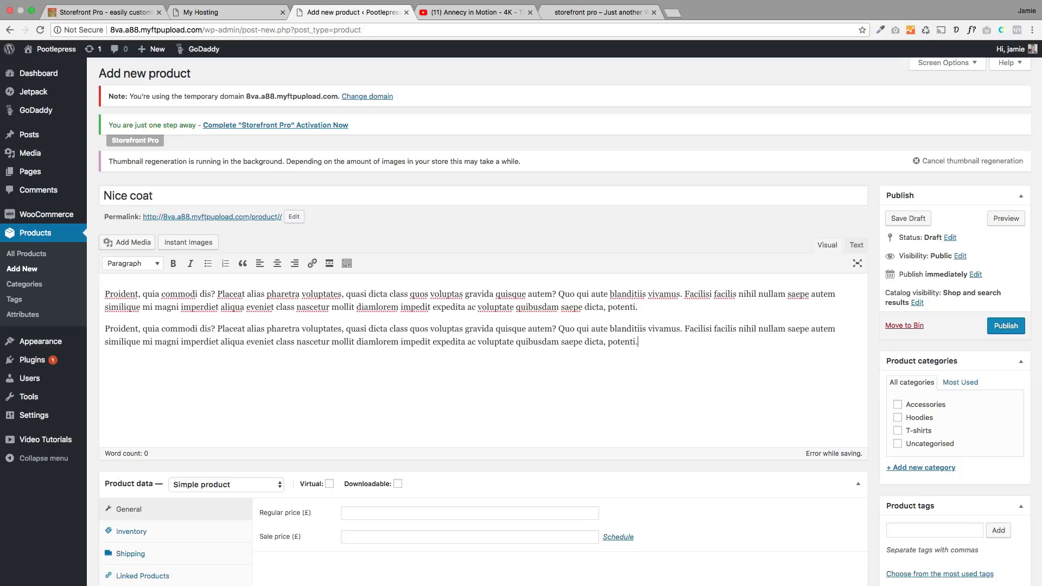
scroll(377, 385, "down", 3)
left_click(384, 353)
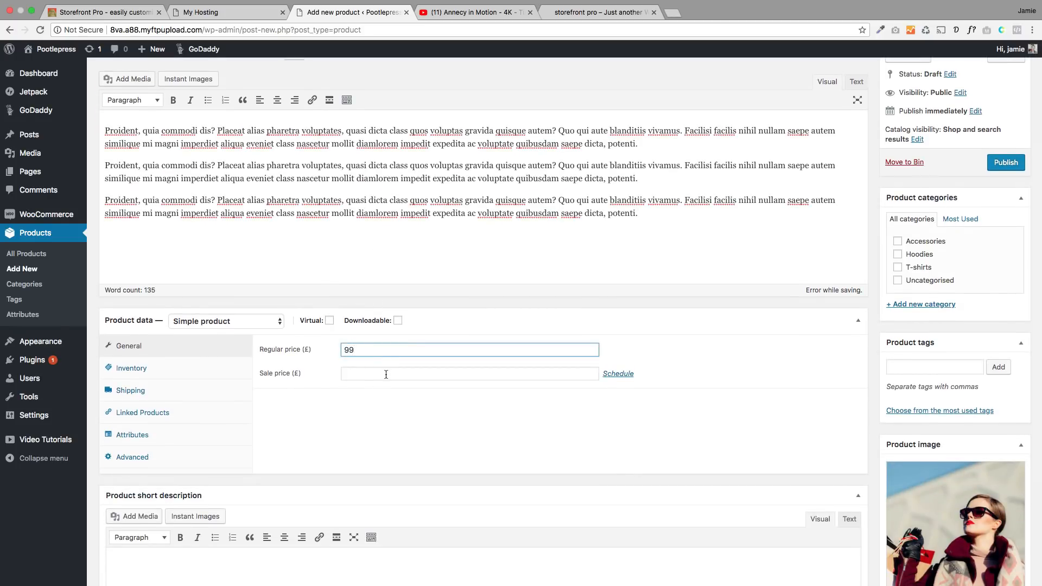
Give Nice coat a regular price of 99 and a sale price of 79, and enable Manage stock with quantity 10.
left_click(386, 375)
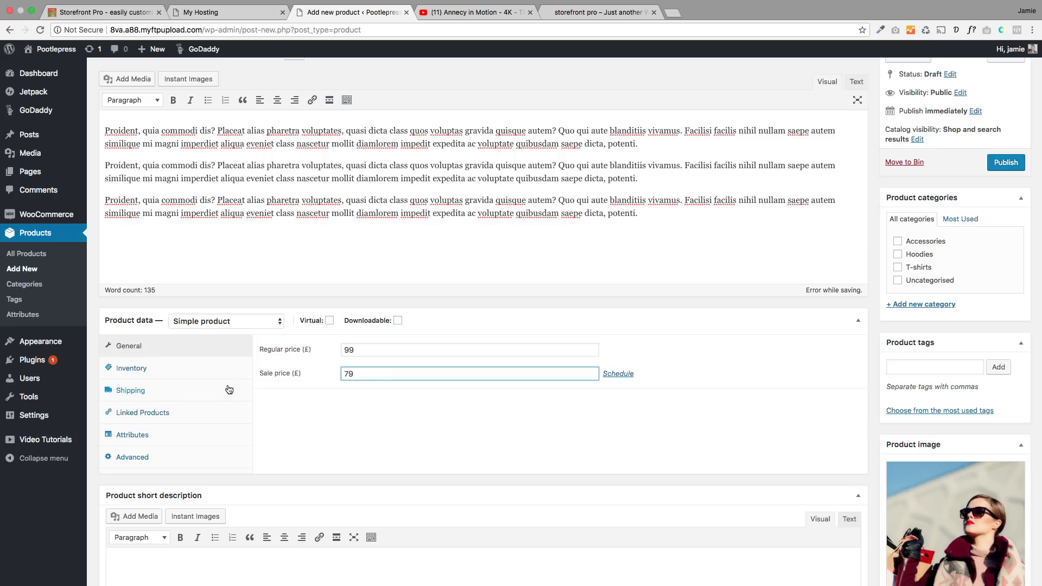
left_click(244, 375)
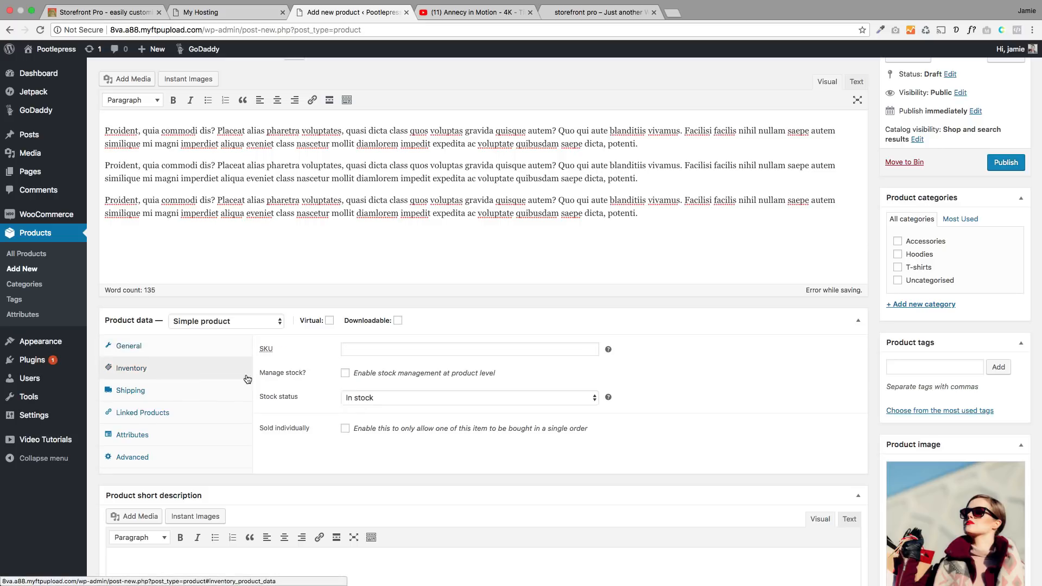
left_click(361, 375)
key("Tab")
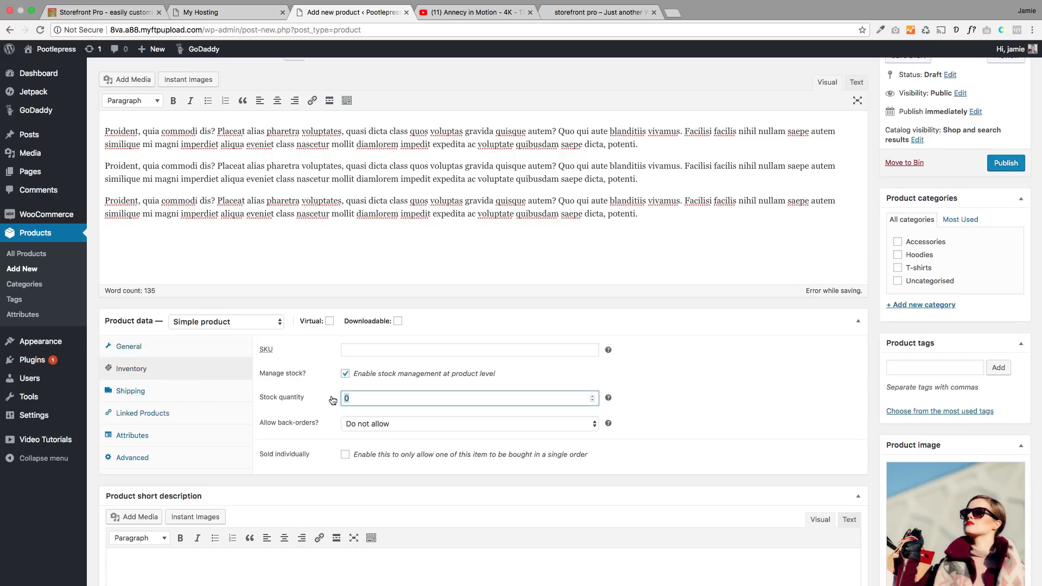
Paste placeholder text as the short description and publish Nice coat.
scroll(432, 516, "down", 3)
left_click(385, 410)
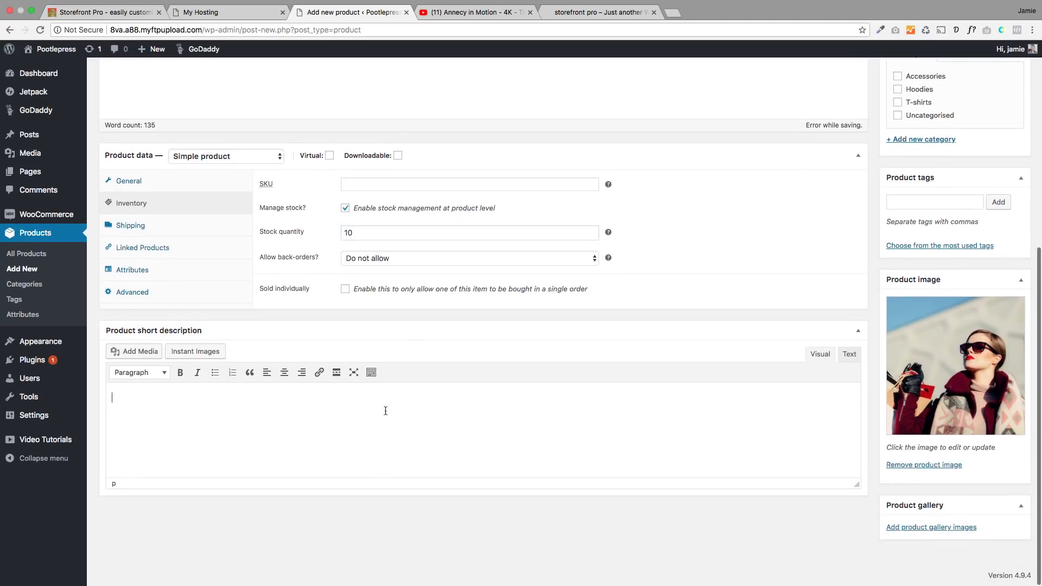
type("Proident, quia commodi dis? Placeat alias pharetra voluptates, quasi dicta class quos voluptas gravida quisque autem? Quo qui aute blanditiis vivamus. Facilisi facilis nihil nullam saepe autem similique mi magni imperdiet aliqua eveniet class nascetur mollit diam lorem impedit expedita ac voluptate quibusdam saepe dicta, potenti.")
scroll(877, 363, "up", 5)
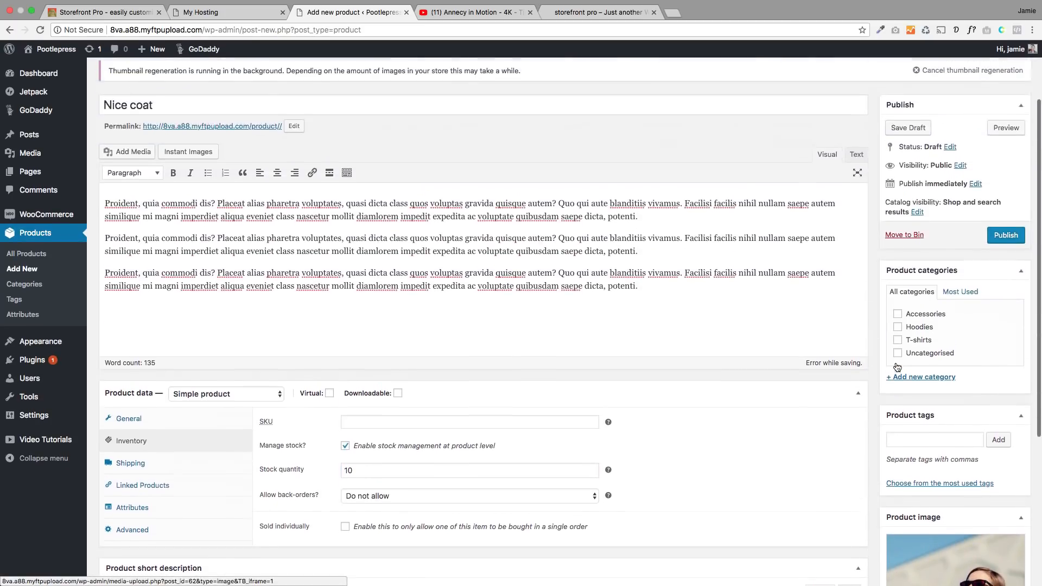
left_click(1005, 286)
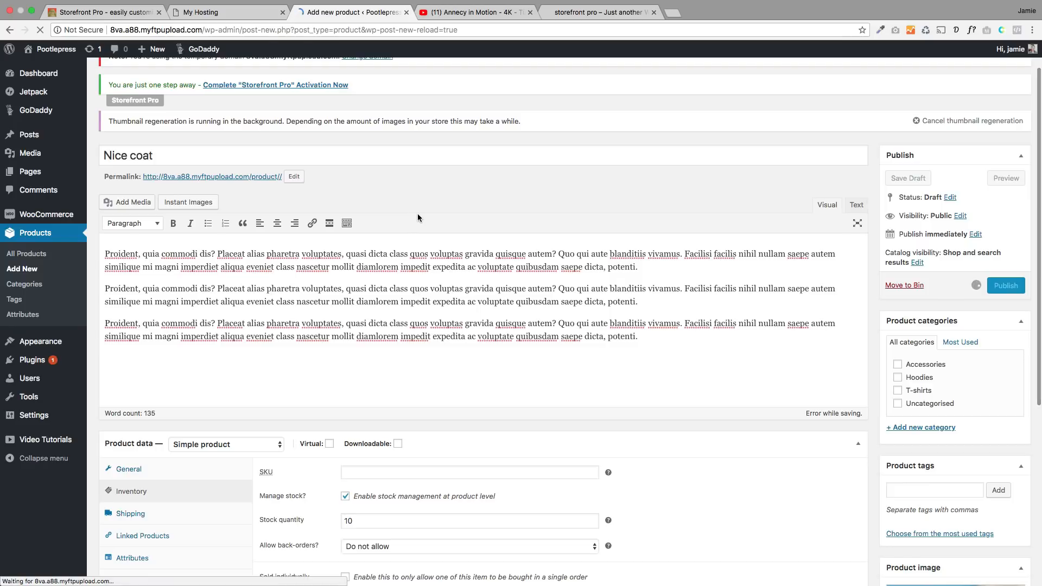
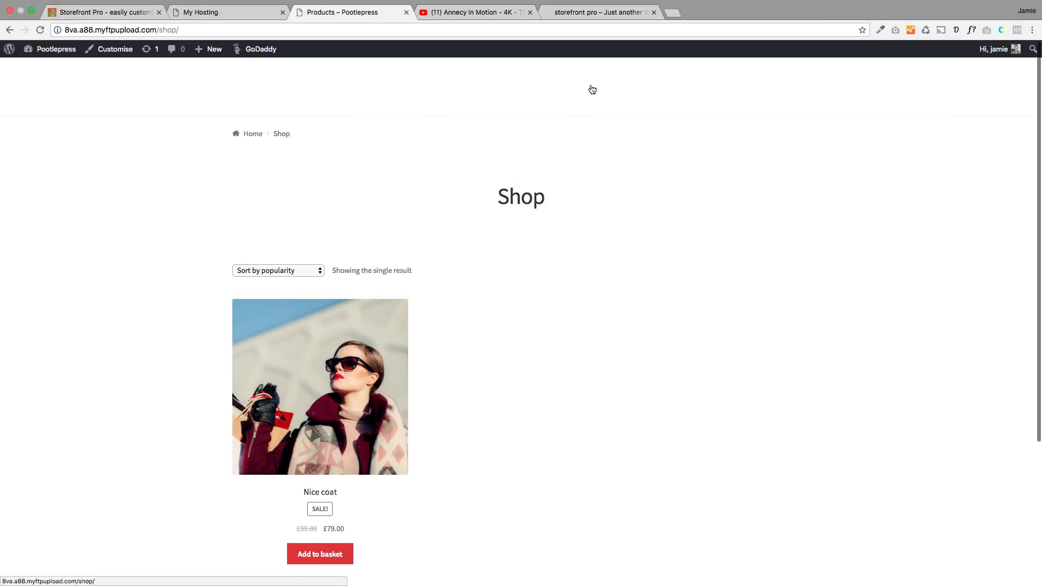
Set the header background colour to near-black (#141414) in the Customizer and publish it.
left_click(251, 134)
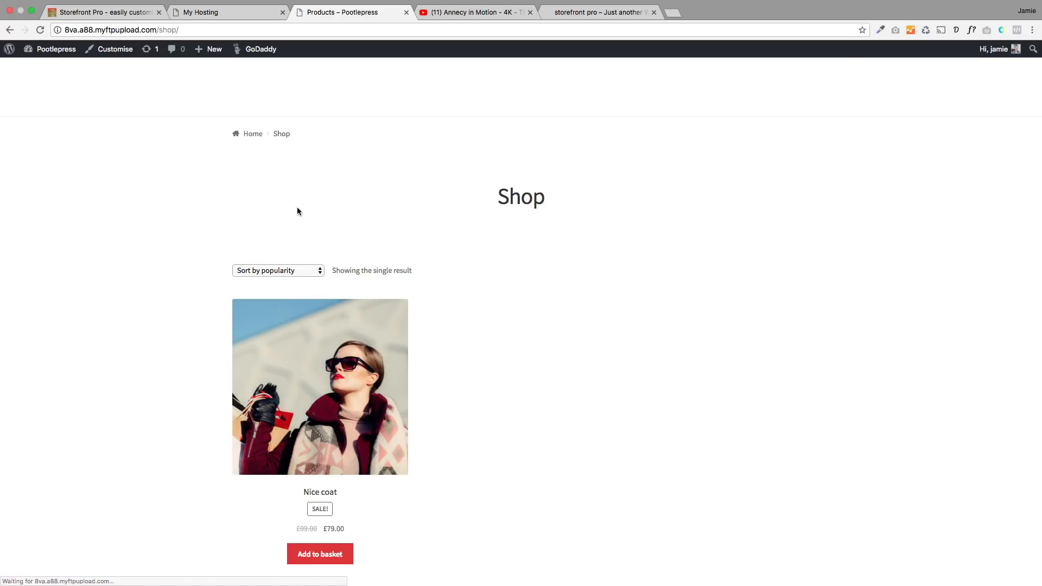
left_click(108, 49)
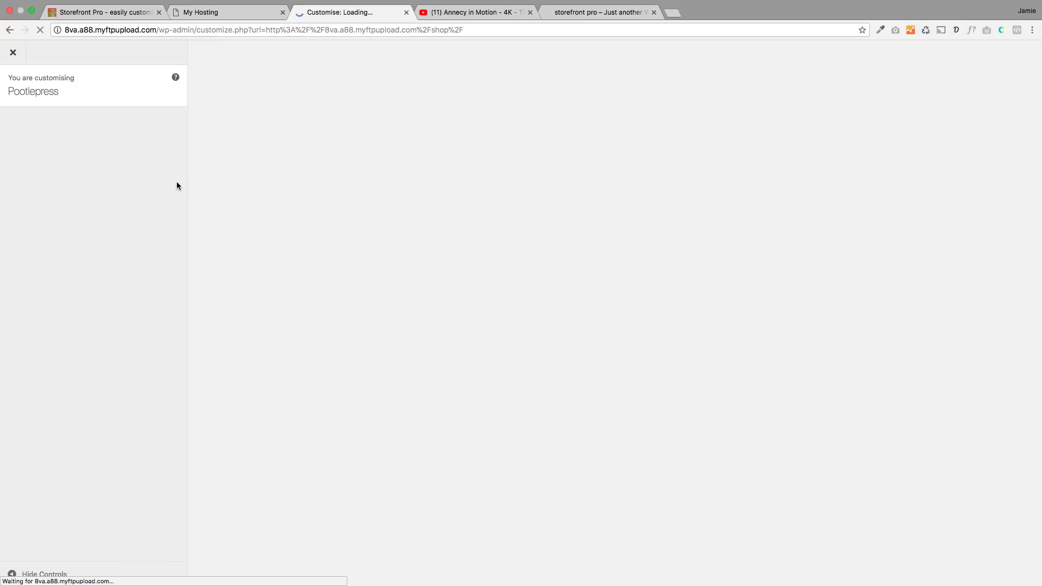
left_click(113, 194)
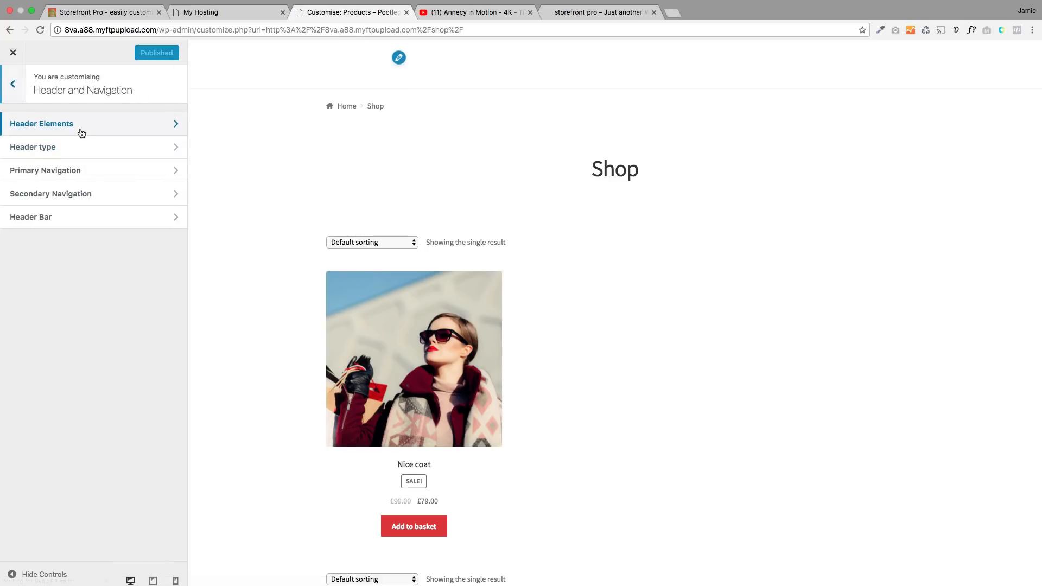
left_click(79, 131)
scroll(122, 389, "down", 3)
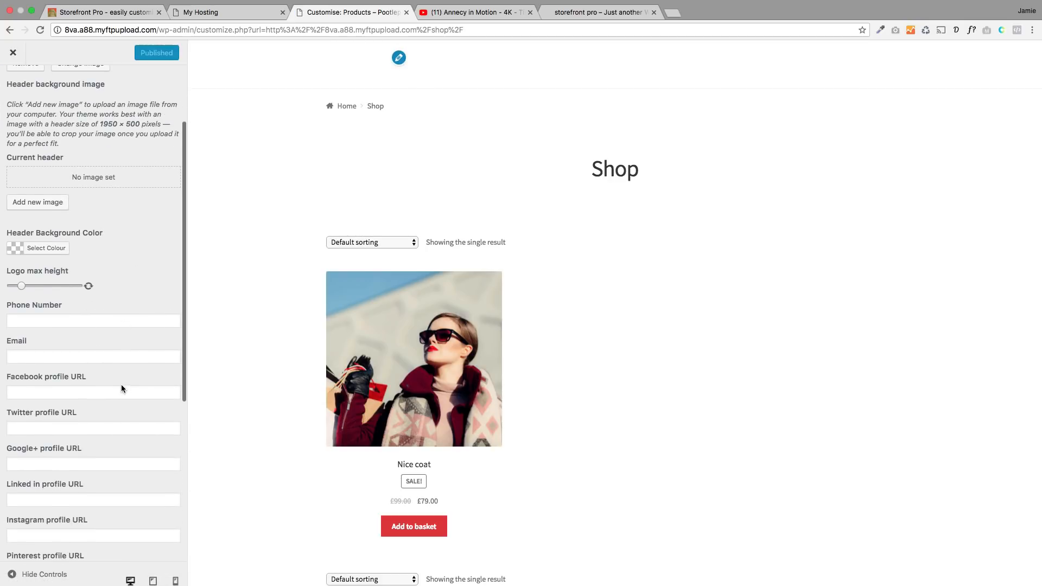
left_click(46, 248)
left_click(15, 371)
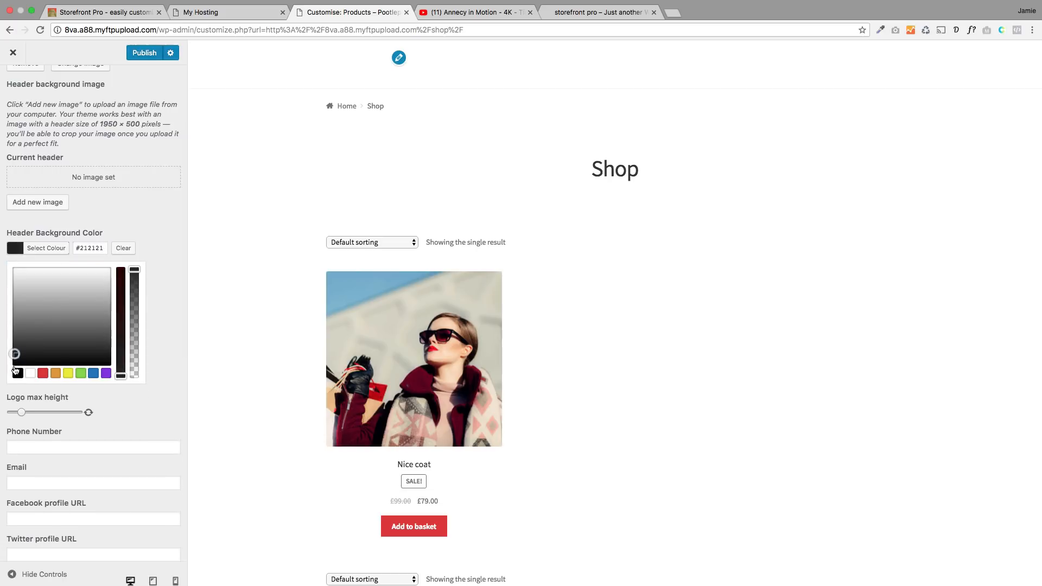
left_click(154, 50)
Close the Customizer and review the Shop page with its new dark header.
scroll(151, 125, "up", 2)
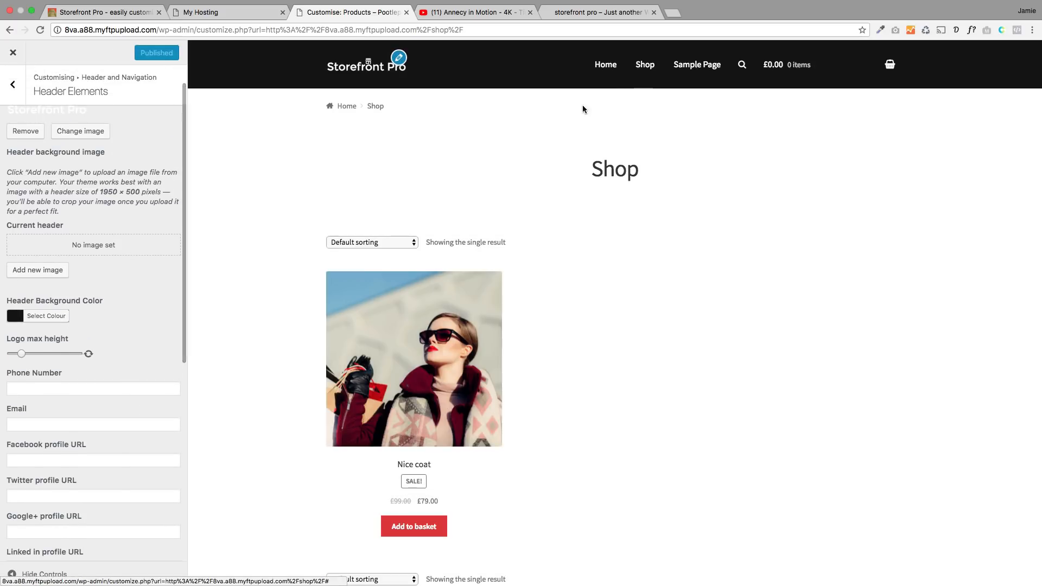
left_click(13, 52)
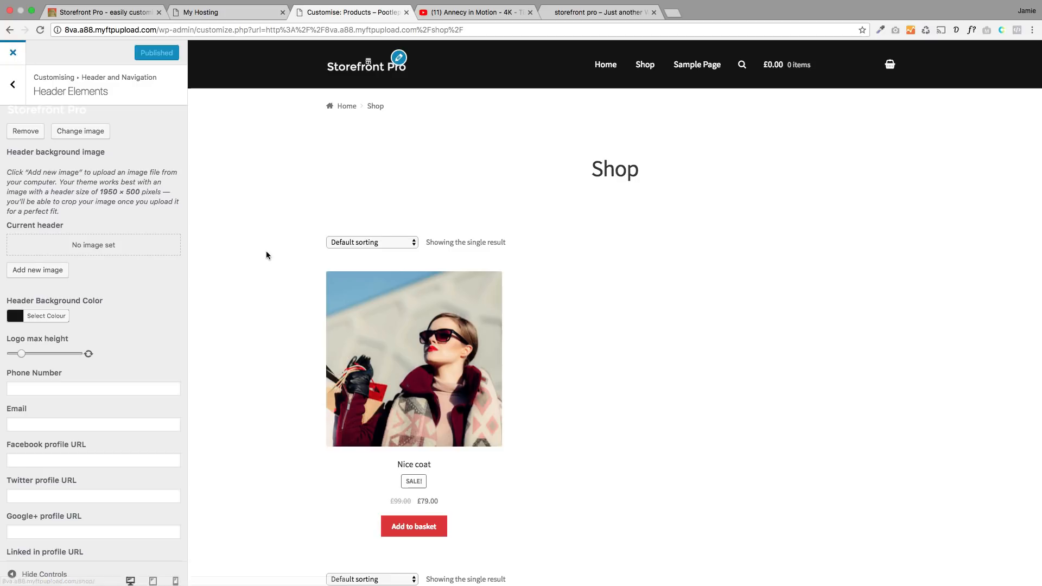
scroll(358, 438, "down", 3)
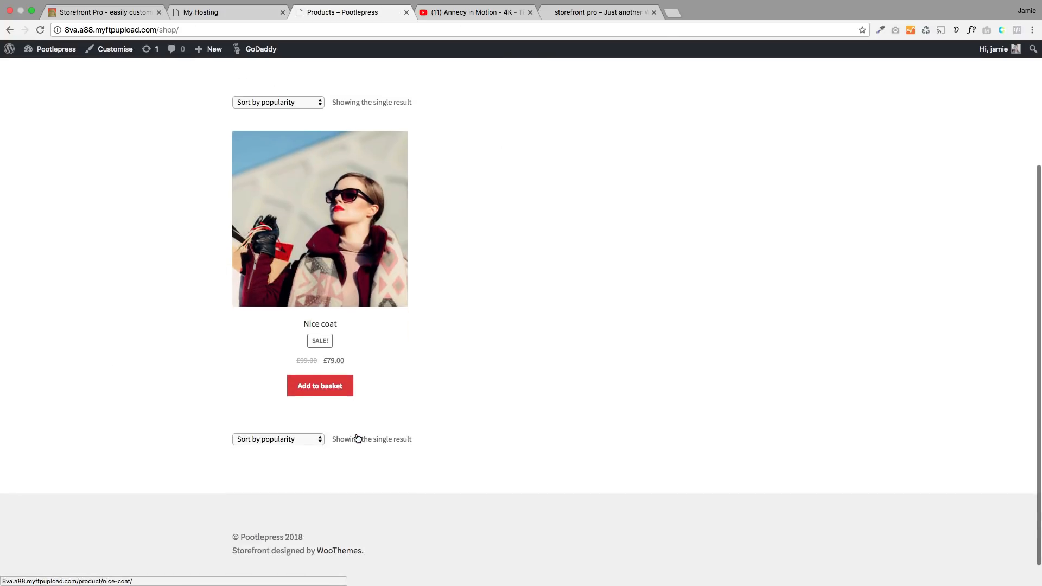
scroll(379, 429, "up", 3)
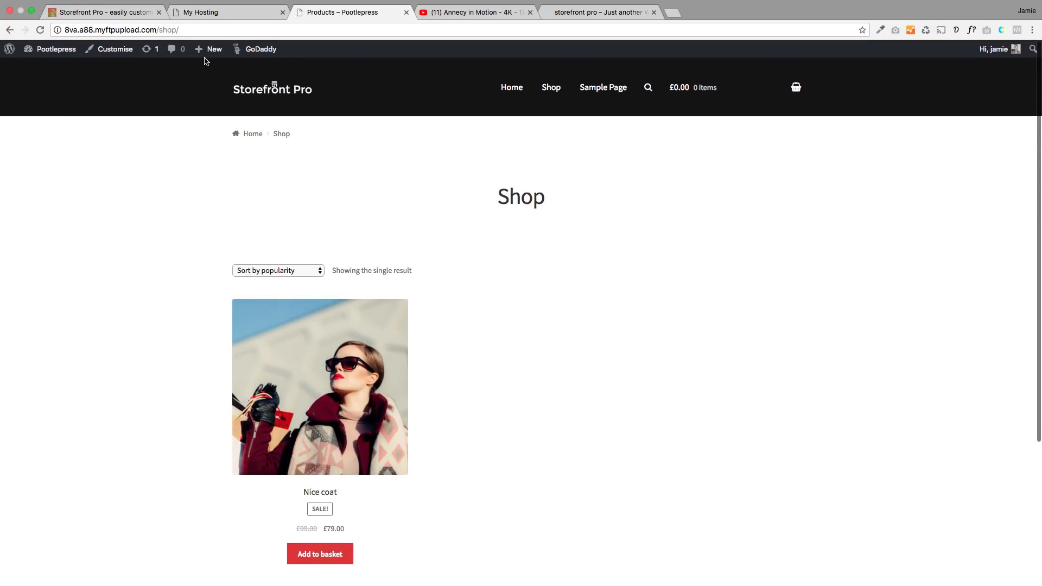
mouse_move(205, 61)
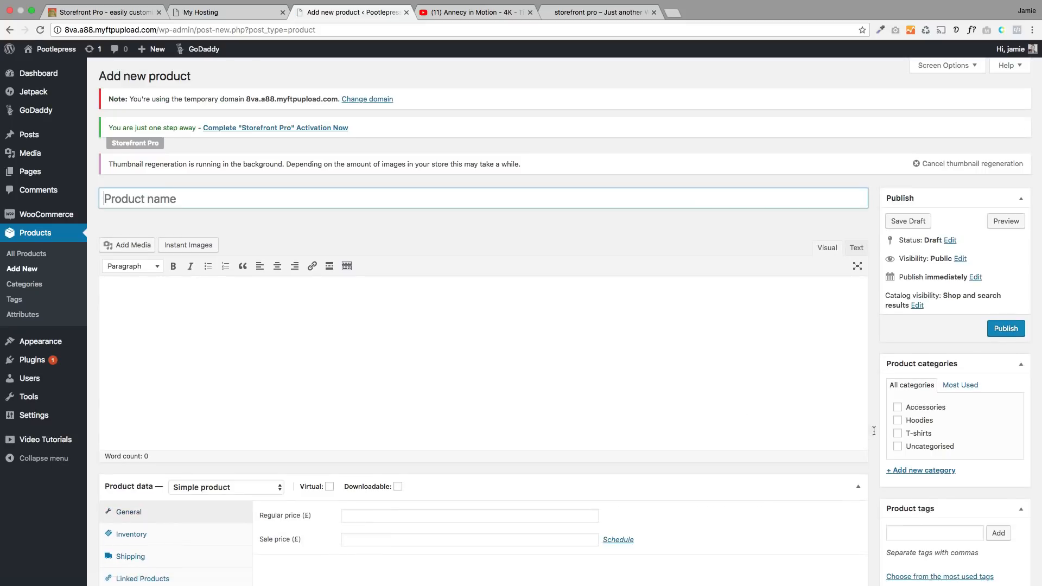
Set the boy-with-ice-cream photo as the new product's image.
scroll(895, 439, "down", 5)
left_click(917, 345)
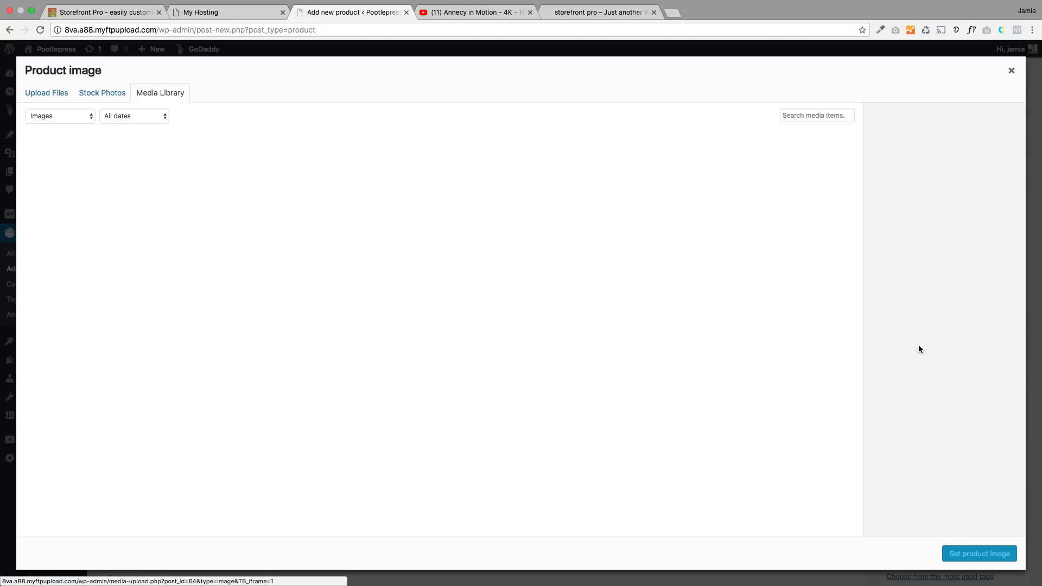
left_click(482, 190)
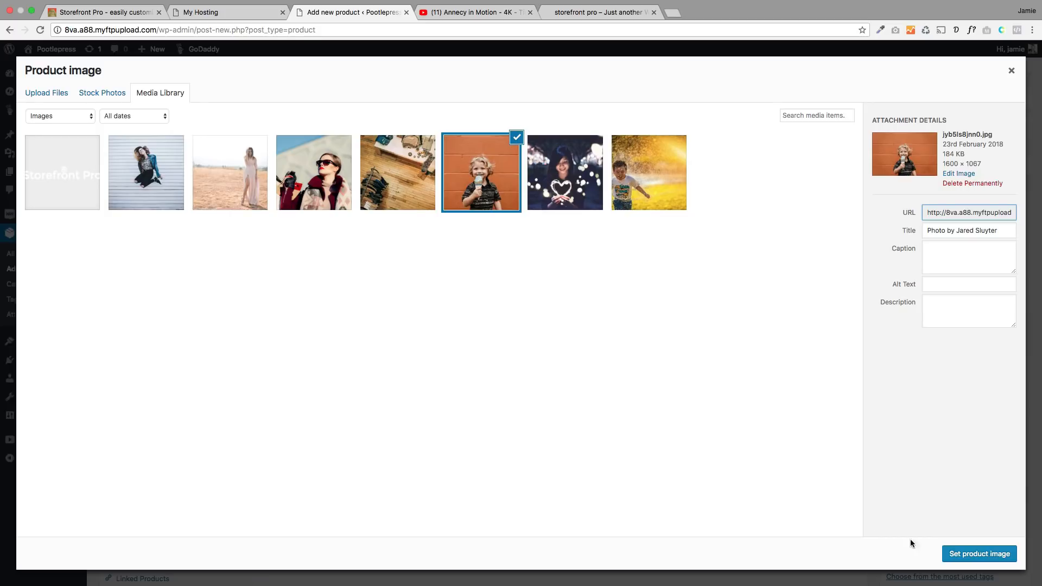
left_click(962, 554)
scroll(465, 269, "up", 6)
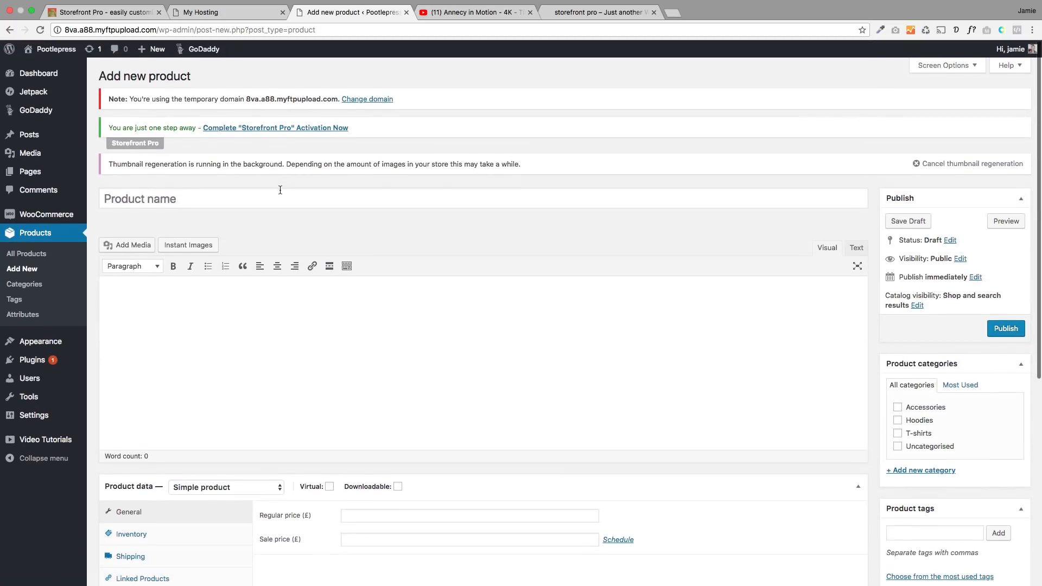
Name the product 'Ice cream' and paste two placeholder paragraphs as its description.
left_click(280, 190)
type("IU")
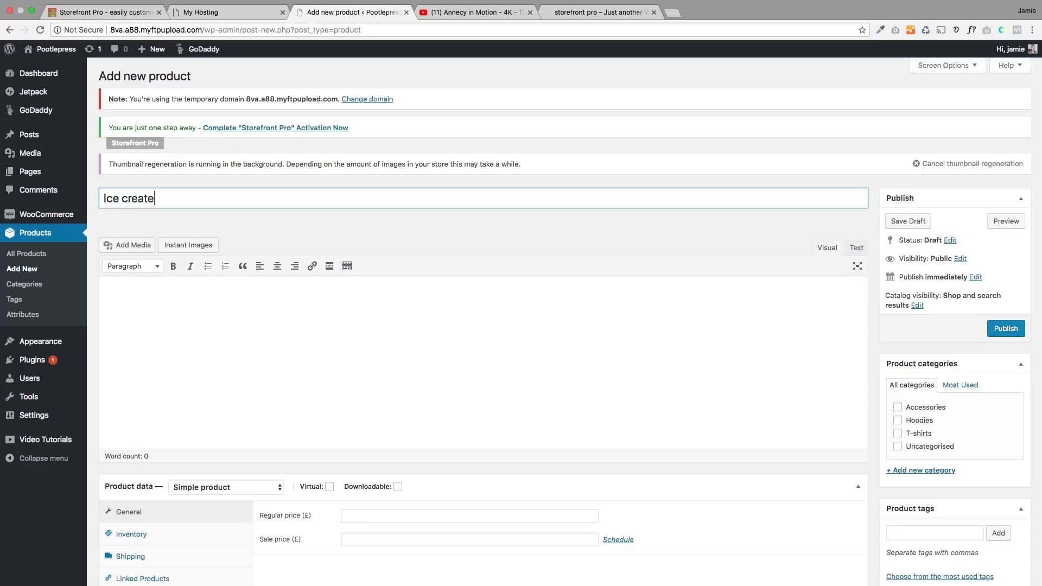
left_click(305, 334)
type("Proident, quia commodi dis? Placeat alias pharetra voluptates, quasi dicta class quos voluptas gravida quisque autem? Quo qui aute blanditiis vivamus. Facilisi facilis nihil nullam saepe autem similique mi magni imperdiet aliqua eveniet class nascetur mollit diamlorem impedit expedita ac voluptate quibusdam saepe dicta, potenti.")
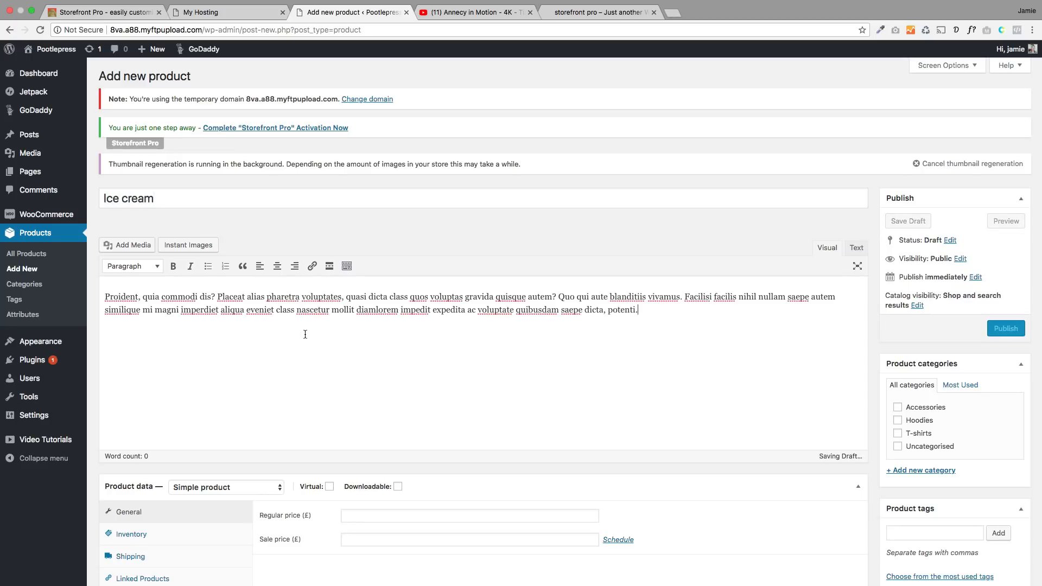
type("Proident, quia commodi dis? Placeat alias pharetra voluptates, quasi dicta class quos voluptas gravida quisque autem? Quo qui aute blanditiis vivamus. Facilisi facilis nihil nullam saepe autem similique mi magni imperdiet aliqua eveniet class nascetur mollit diamlorem impedit expedita ac voluptate quibusdam saepe dicta, potenti.")
Give Ice cream a regular price of 5, paste a placeholder short description and publish it.
scroll(413, 456, "down", 5)
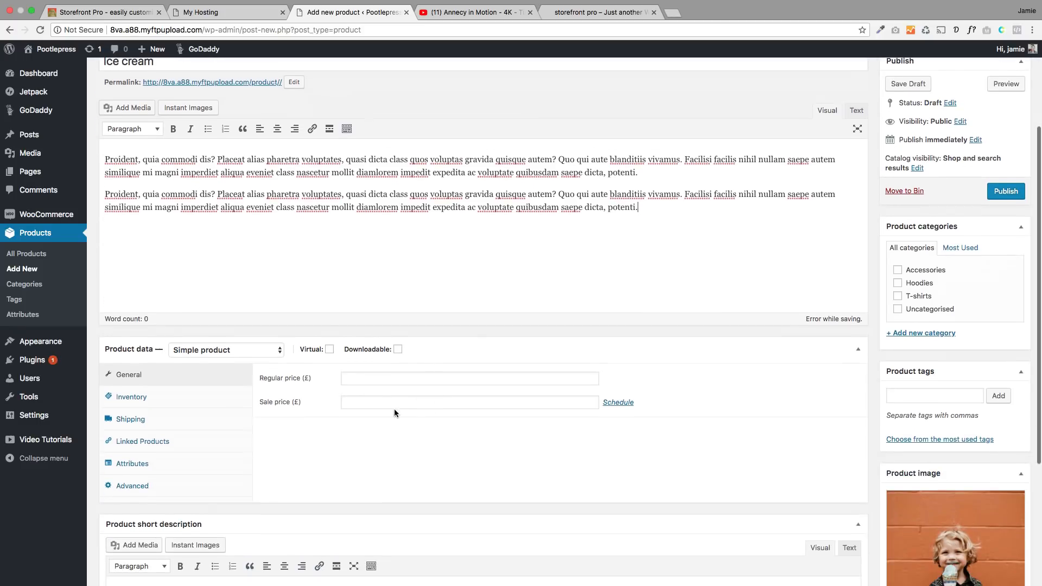
type("5")
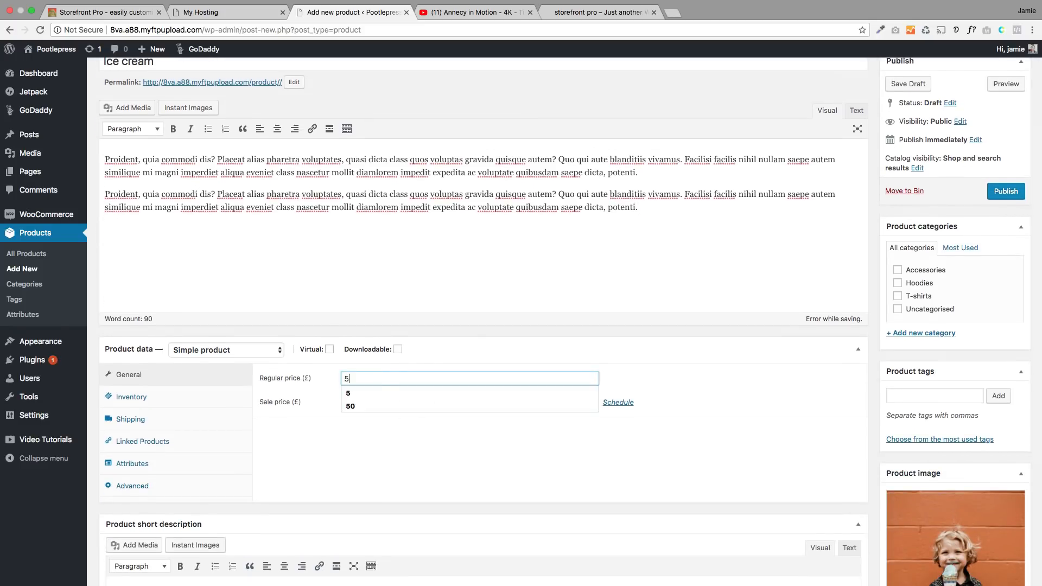
left_click(353, 446)
scroll(362, 505, "down", 5)
left_click(365, 502)
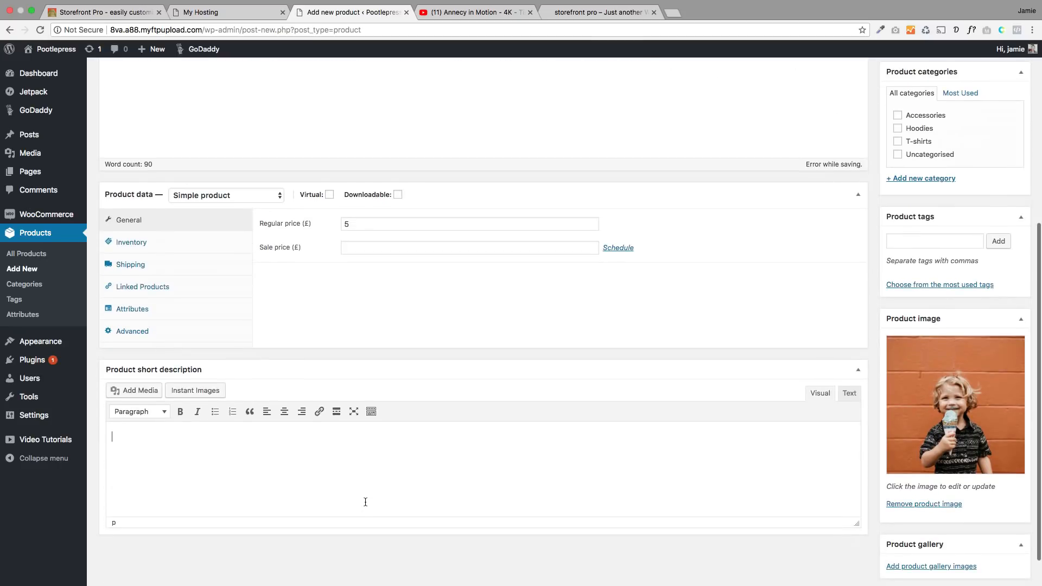
key("super+v")
scroll(1014, 318, "up", 15)
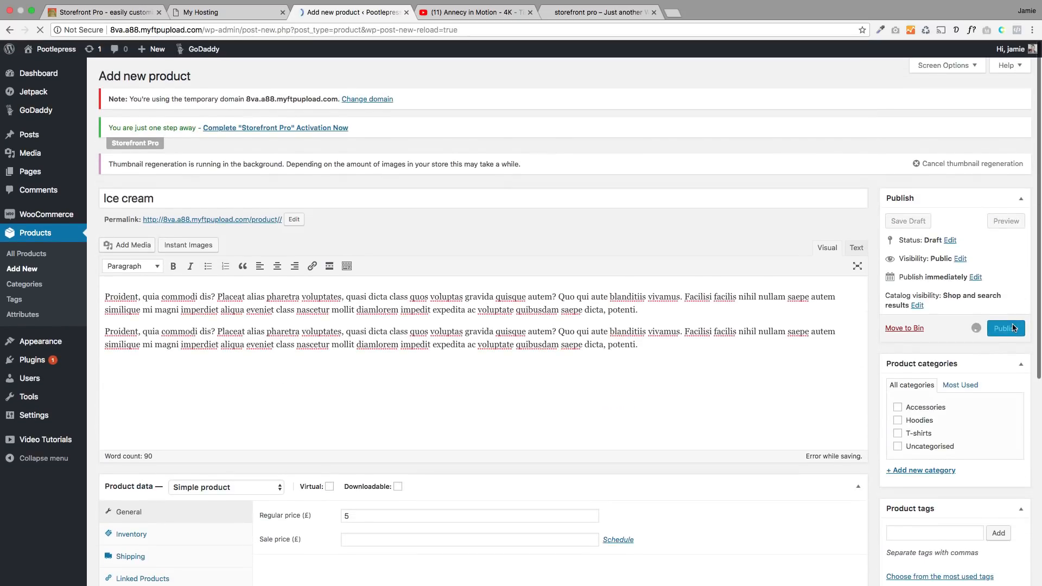
left_click(1013, 327)
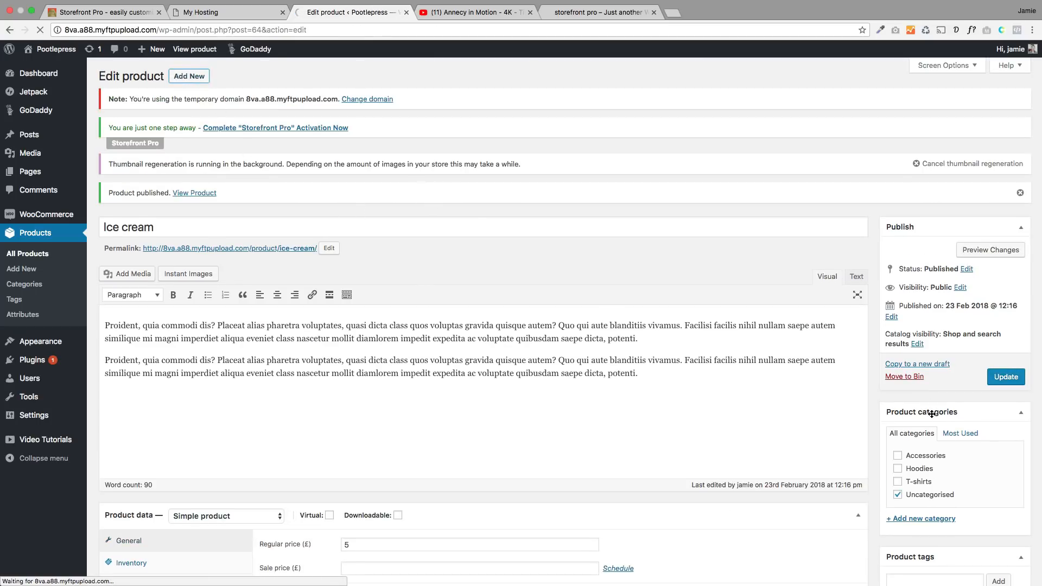
scroll(930, 414, "down", 5)
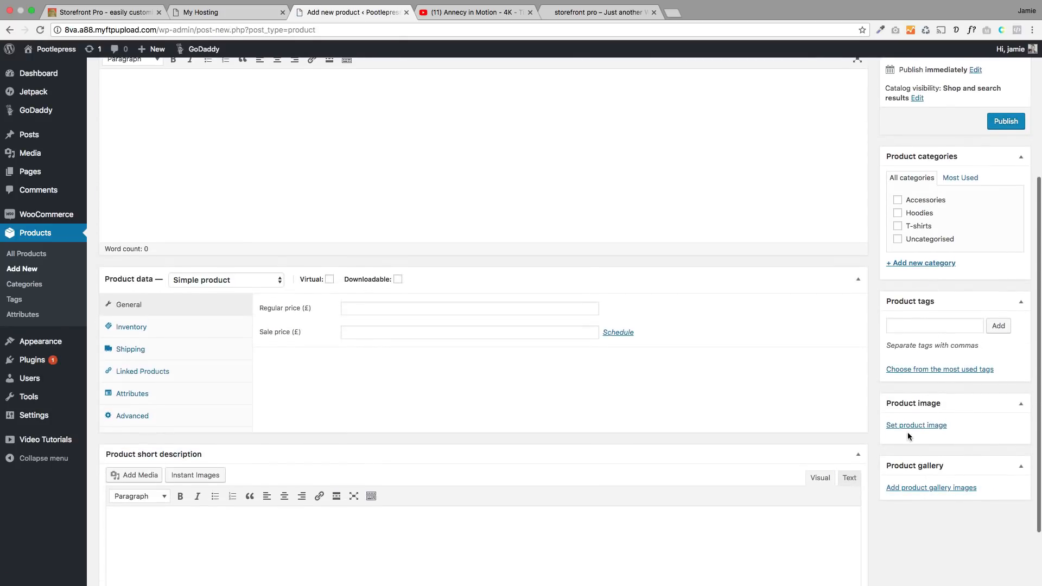
Set the woman-in-a-field photo as the next product's image.
left_click(912, 426)
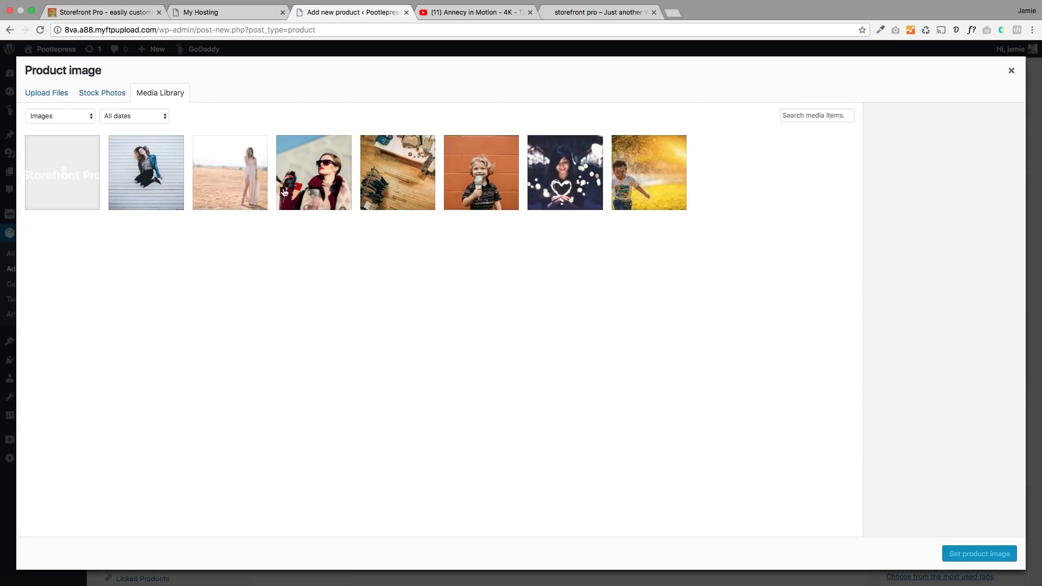
left_click(244, 185)
left_click(986, 554)
scroll(354, 270, "up", 5)
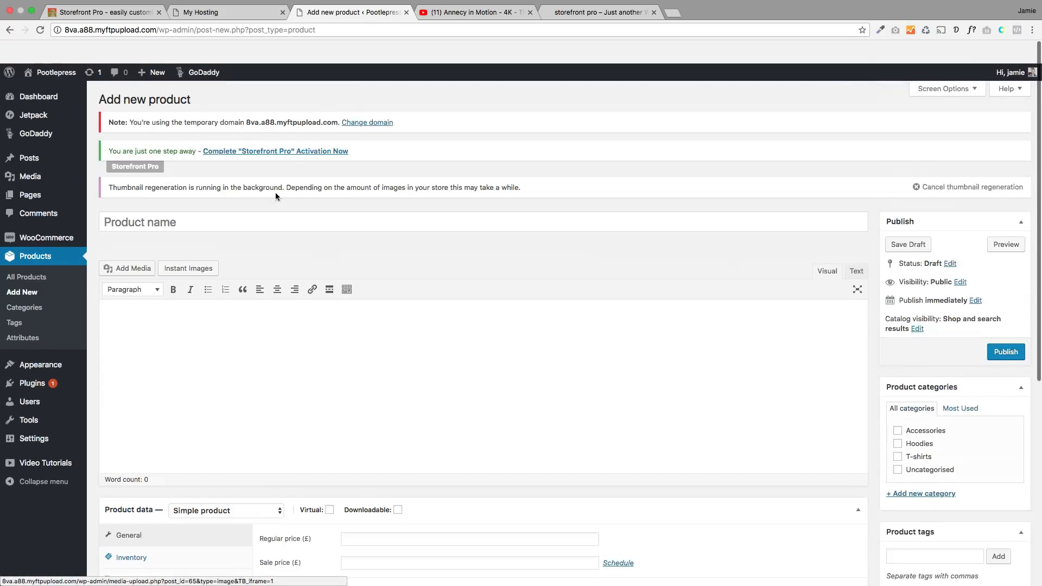
Title the product 'Summer dress' and paste two placeholder paragraphs as its description.
left_click(266, 196)
type("su")
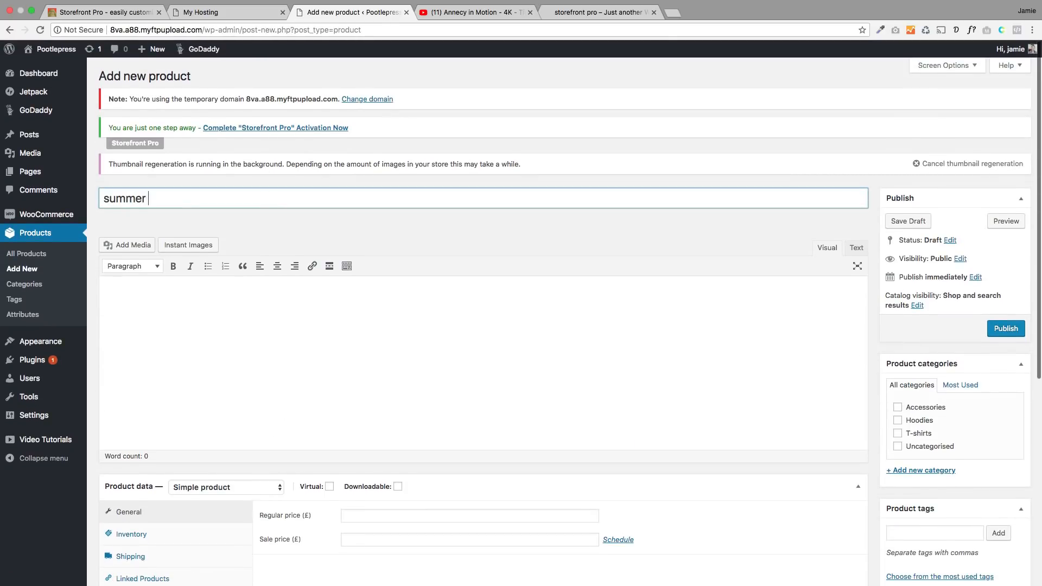
type("mmer")
key("BackSpace")
key("BackSpace")
key("BackSpace")
key("BackSpace")
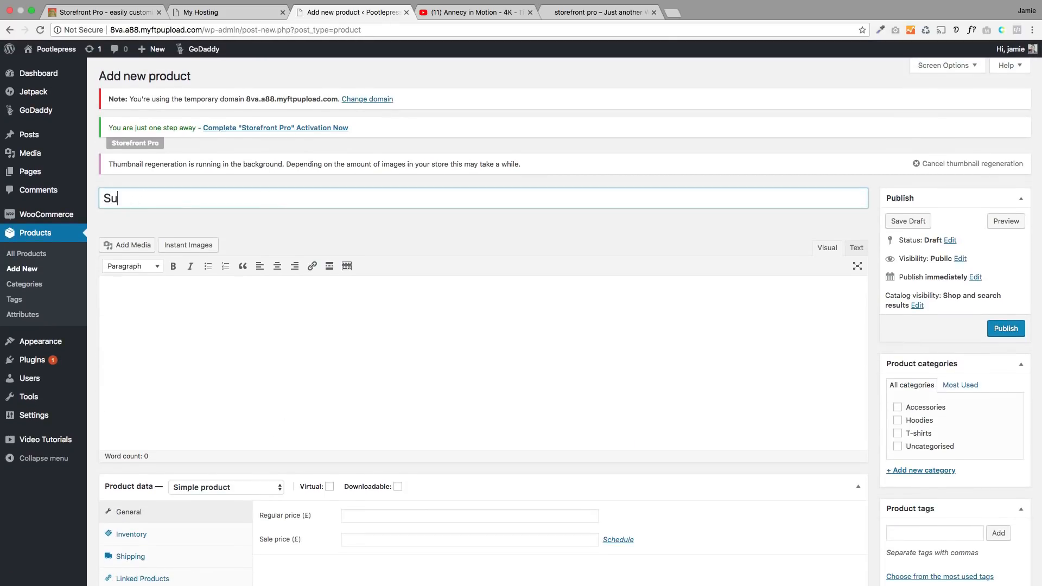
key("Tab")
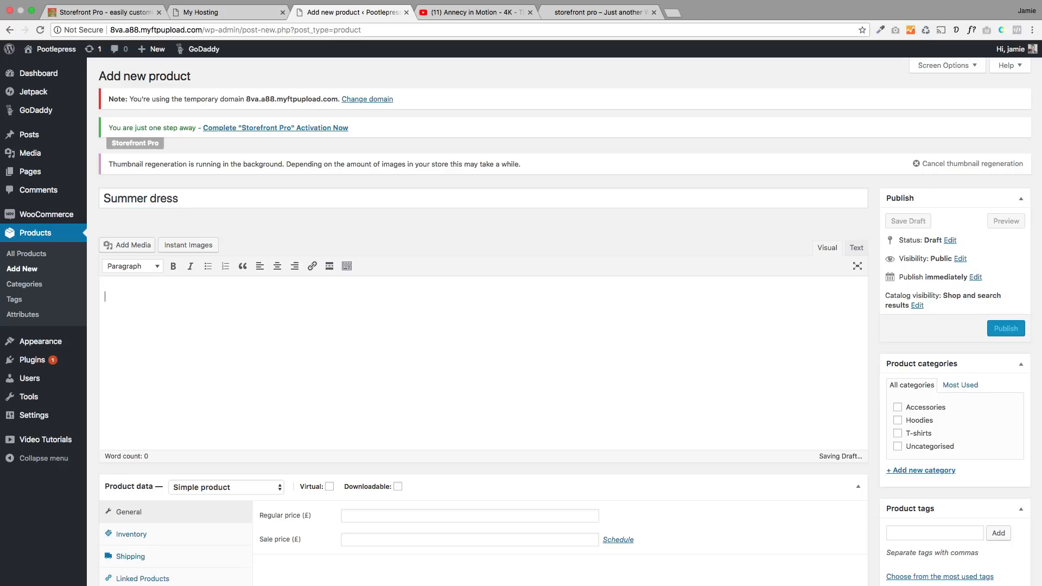
type("Proident, quia commodi dis? Placeat alias pharetra voluptates, quasi dicta class quos voluptas gravida quisque autem? Quo qui aute blanditiis vivamus. Facilisi facilis nihil nullam saepe autem similique mi magni imperdiet aliqua eveniet class nascetur mollit diamlorem impedit expedita ac voluptate quibusdam saepe dicta, potenti.")
type("Proident, quia commodi dis? Placeat alias pharetra voluptates, quasi dicta class quos voluptas gravida quisque autem? Quo qui aute blanditiis vivamus. Facilisi facilis nihil nullam saepe autem similique mi magni imperdiet aliqua eveniet class nascetur mollit diamlorem impedit expedita ac voluptate quibusdam saepe dicta, potenti.")
key("Return")
type("Proident, quia commodi dis? Placeat alias pharetra voluptates, quasi dicta class quos voluptas gravida quisque autem? Quo qui aute blanditiis vivamus. Facilisi facilis nihil nullam saepe autem similique mi magni imperdiet aliqua eveniet class nascetur mollit diamlorem impedit expedita ac voluptate quibusdam saepe dicta, potenti.")
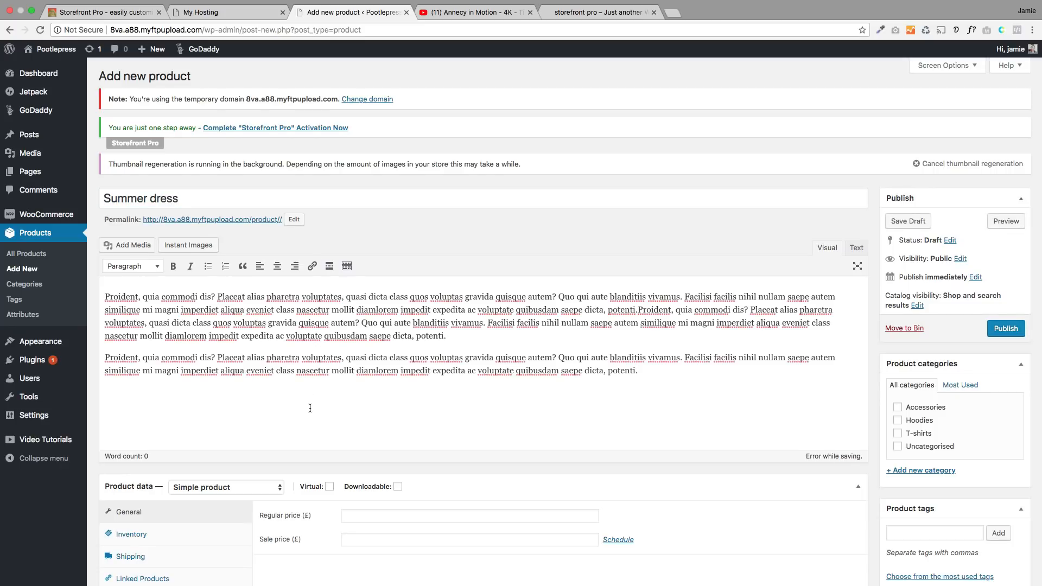
Set the regular price to 99, paste lorem text as the short description, and publish.
scroll(310, 408, "down", 3)
type("99")
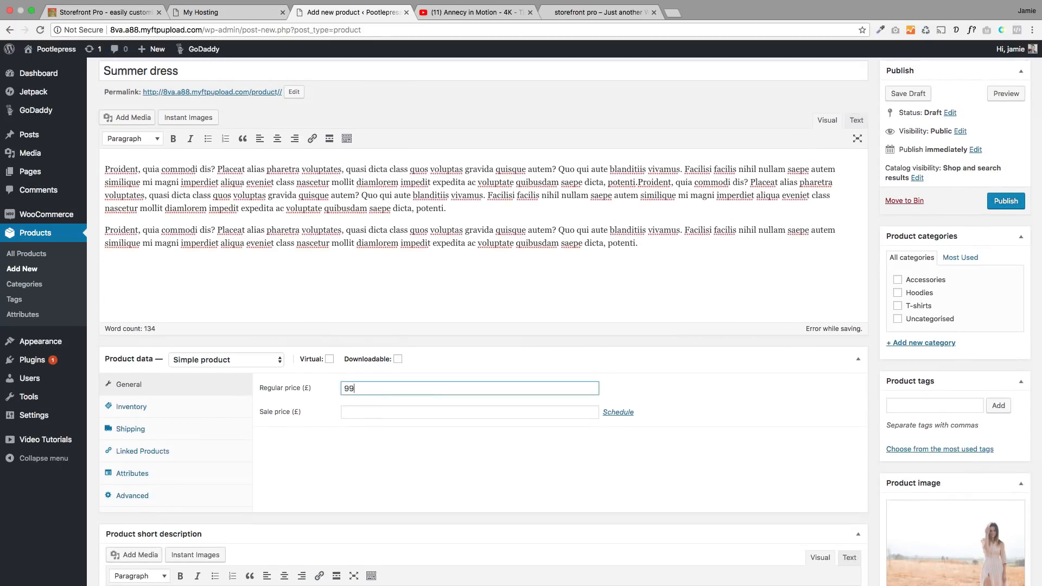
scroll(372, 508, "down", 5)
left_click(374, 443)
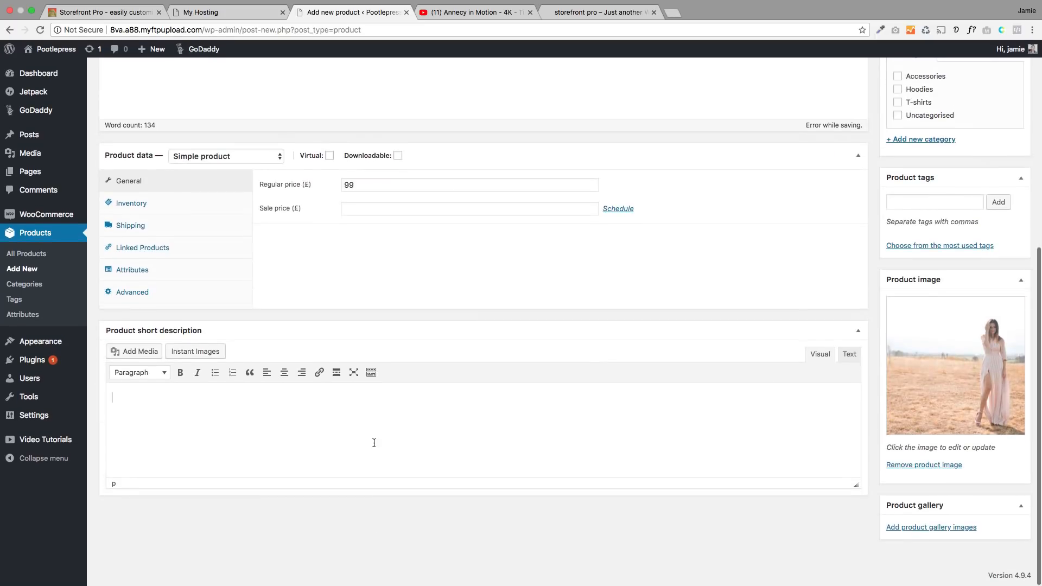
type("v")
key("BackSpace")
key("super+v")
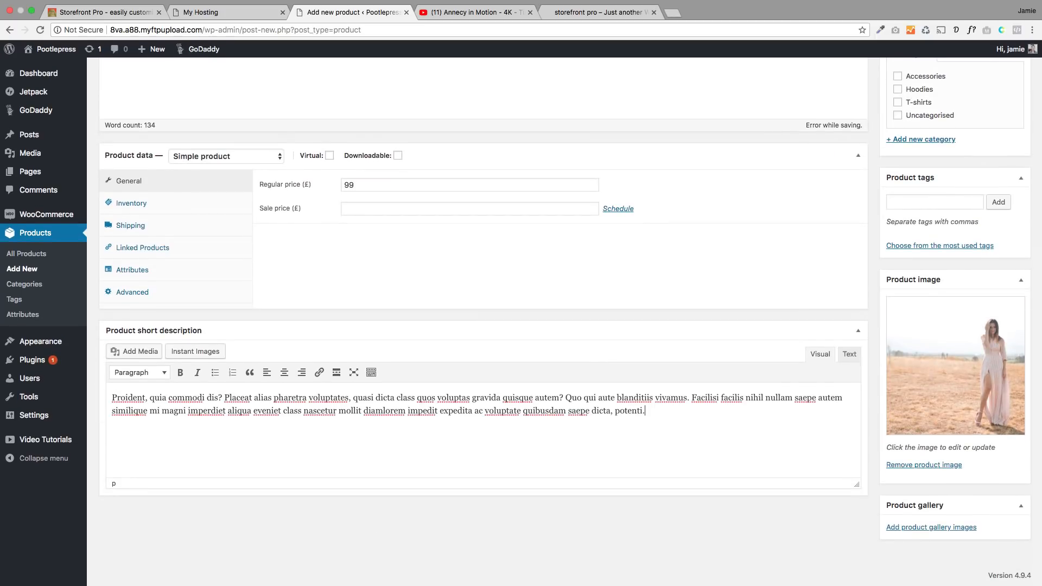
scroll(817, 429, "up", 5)
left_click(1008, 212)
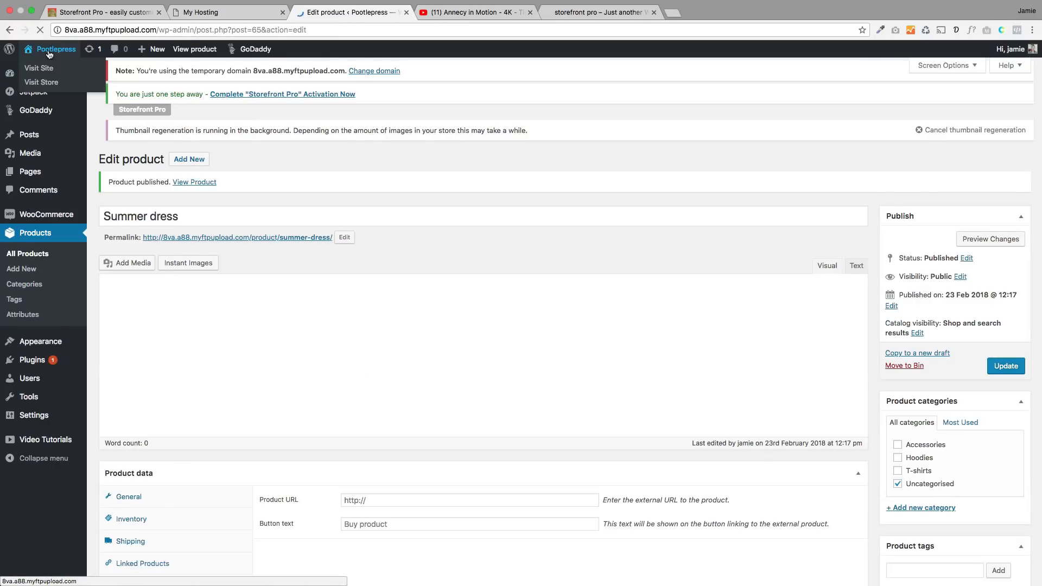
View the live Shop page and then the Nice coat product page.
left_click(49, 51)
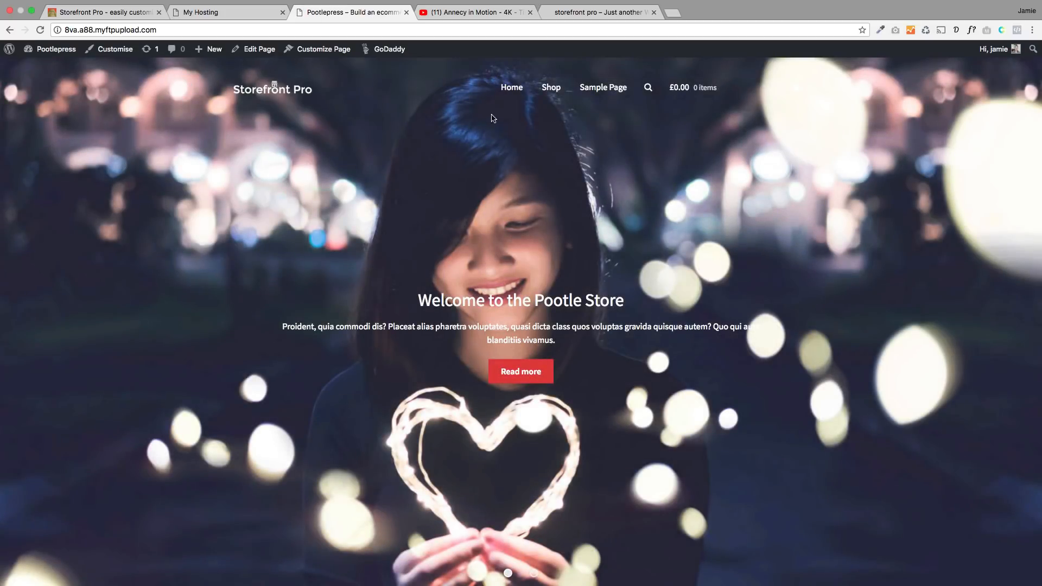
left_click(550, 88)
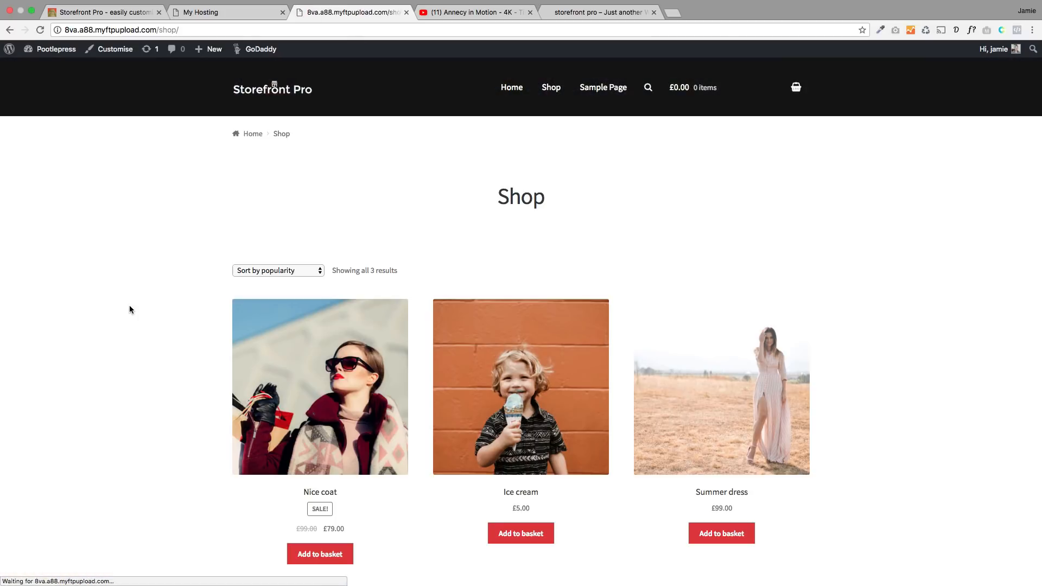
scroll(86, 410, "down", 3)
scroll(87, 411, "up", 3)
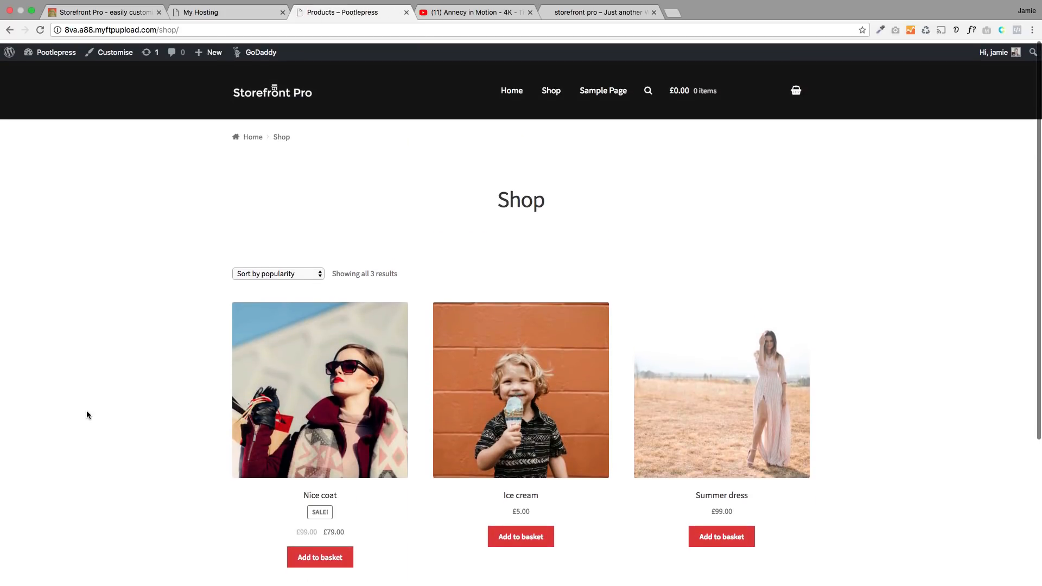
left_click(282, 405)
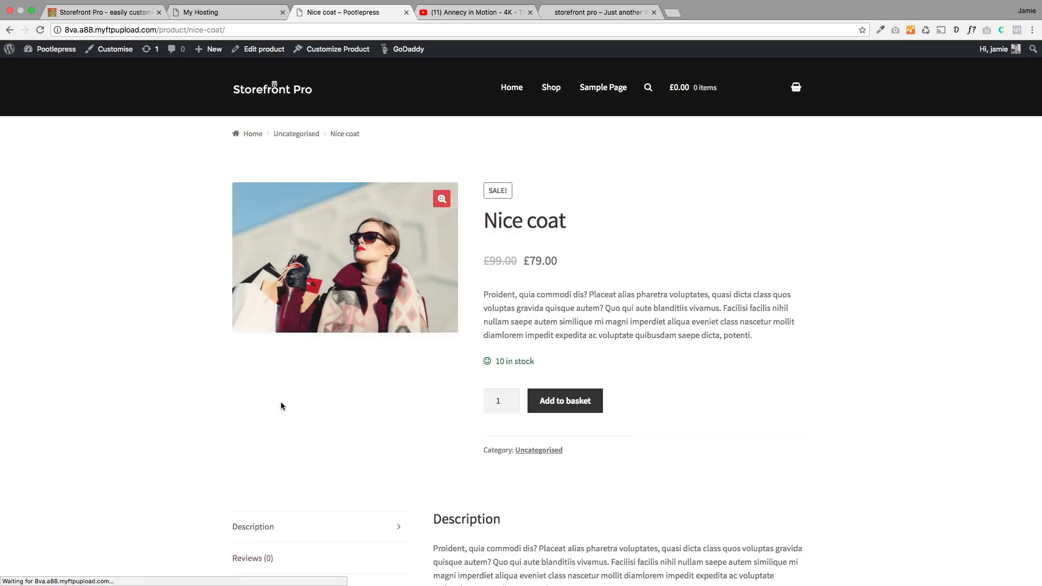
scroll(88, 409, "down", 2)
scroll(88, 409, "up", 2)
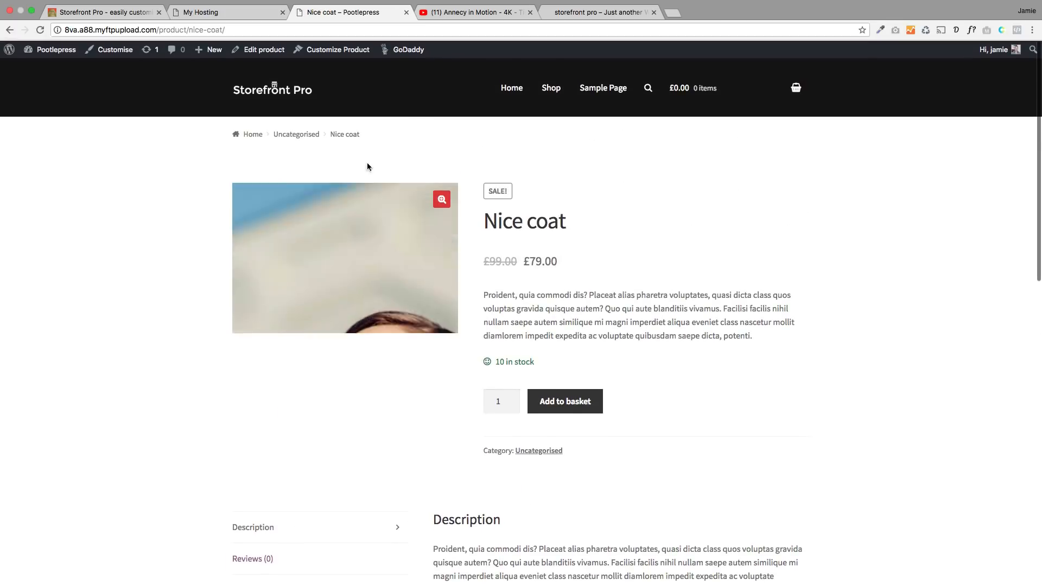
Browse the store's home page product sections, including New In with Summer dress, Ice cream and Nice coat.
left_click(265, 87)
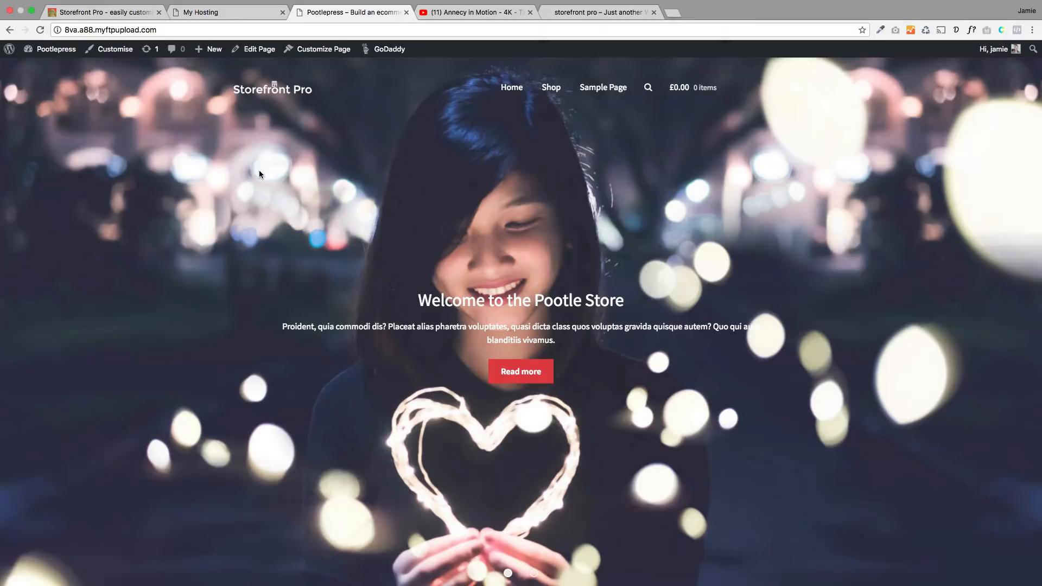
scroll(299, 326, "down", 7)
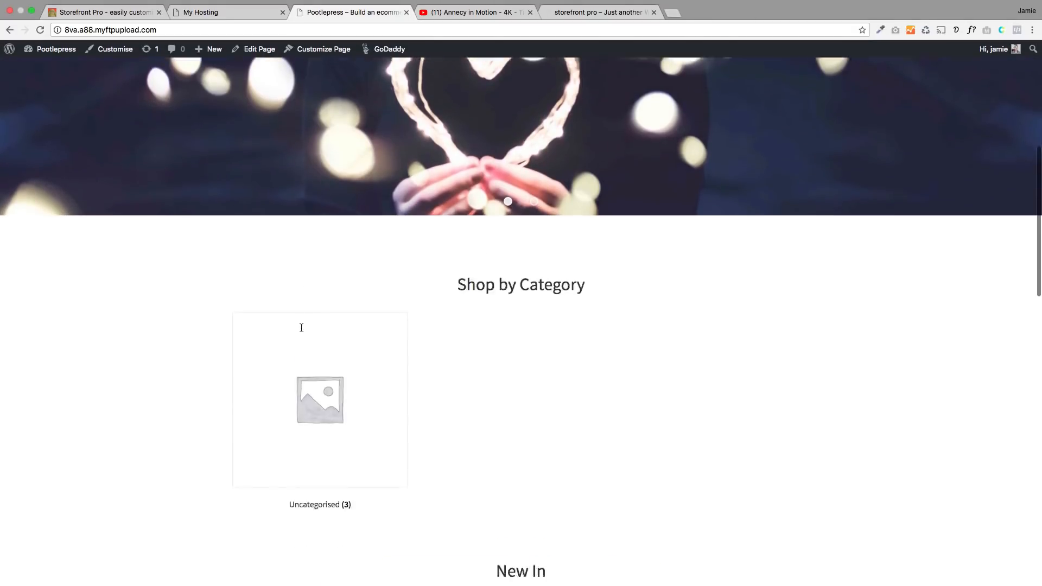
scroll(302, 332, "down", 5)
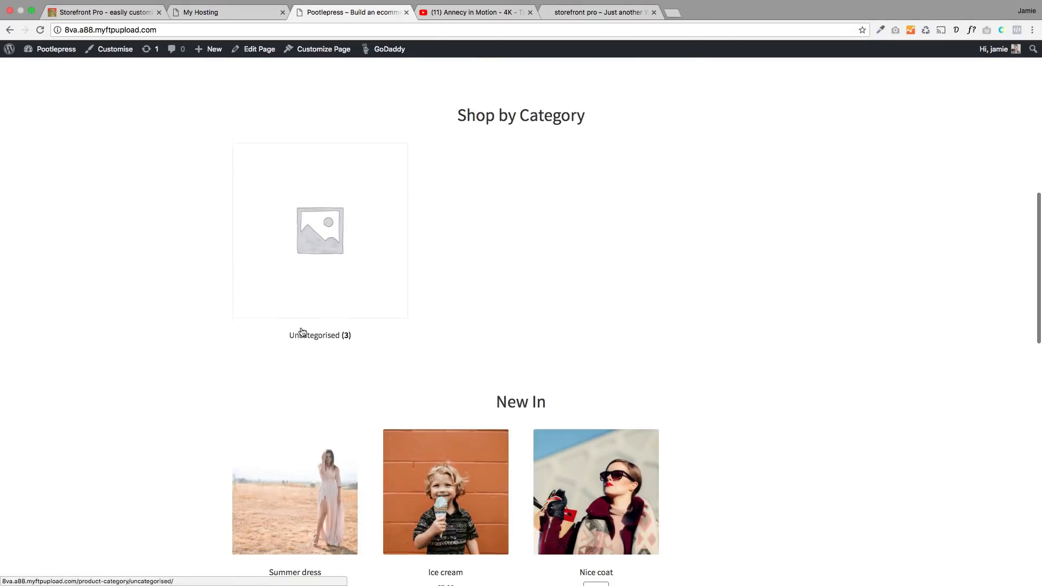
scroll(302, 332, "down", 6)
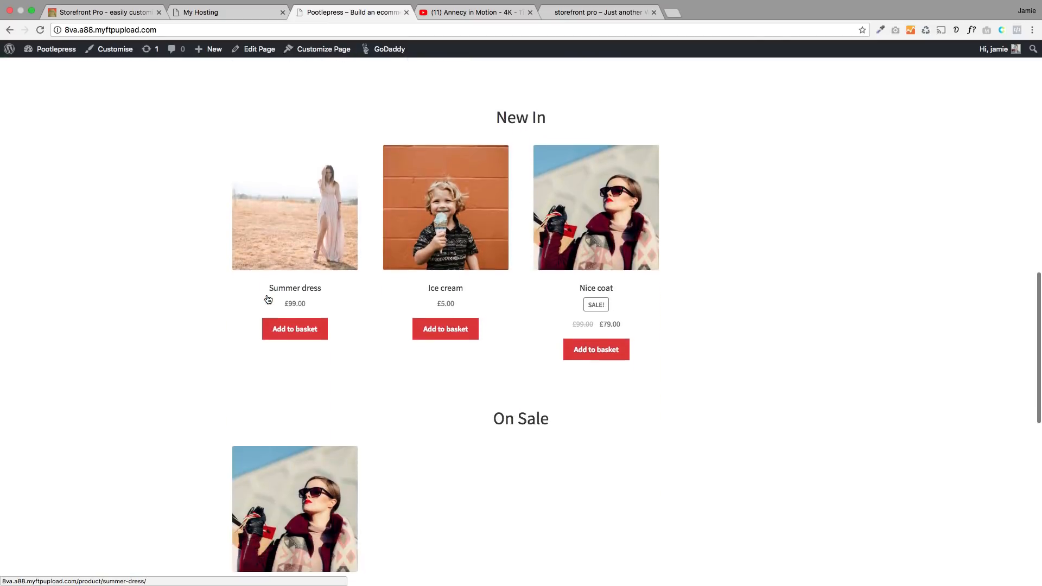
scroll(268, 299, "down", 3)
scroll(267, 299, "up", 15)
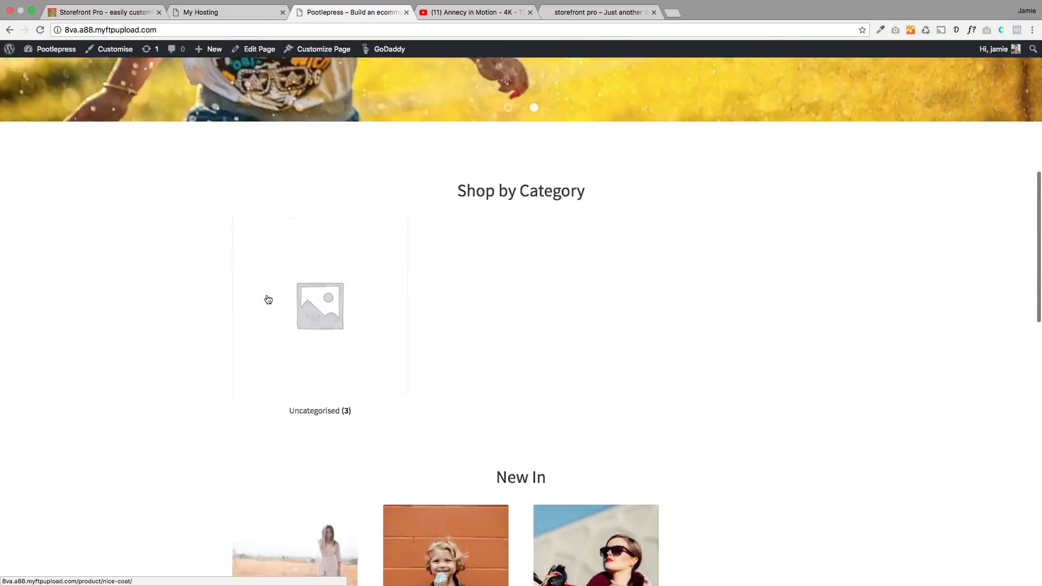
scroll(267, 298, "down", 4)
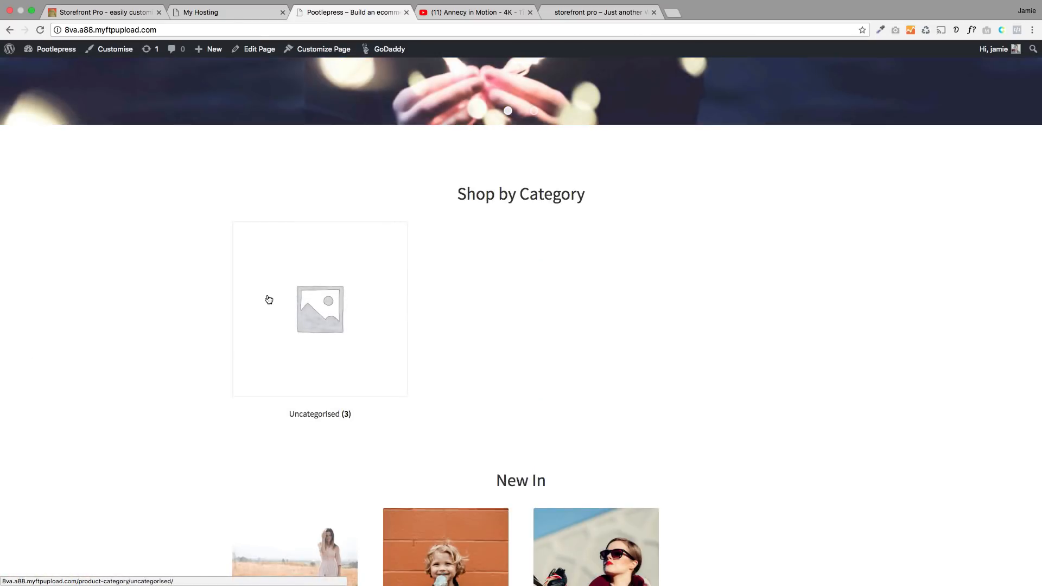
scroll(268, 299, "up", 6)
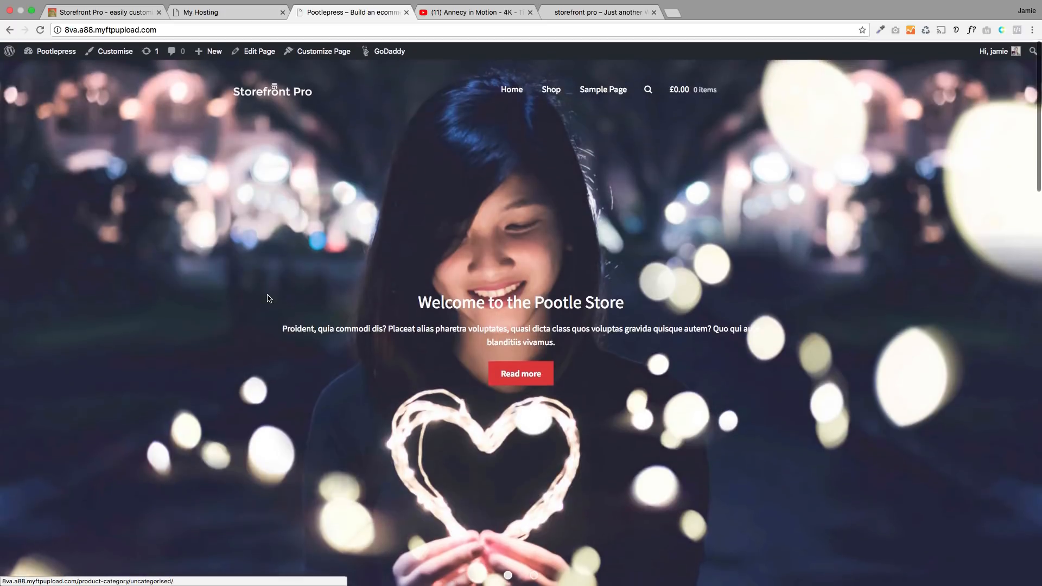
scroll(267, 297, "down", 3)
scroll(267, 297, "down", 2)
scroll(267, 298, "up", 2)
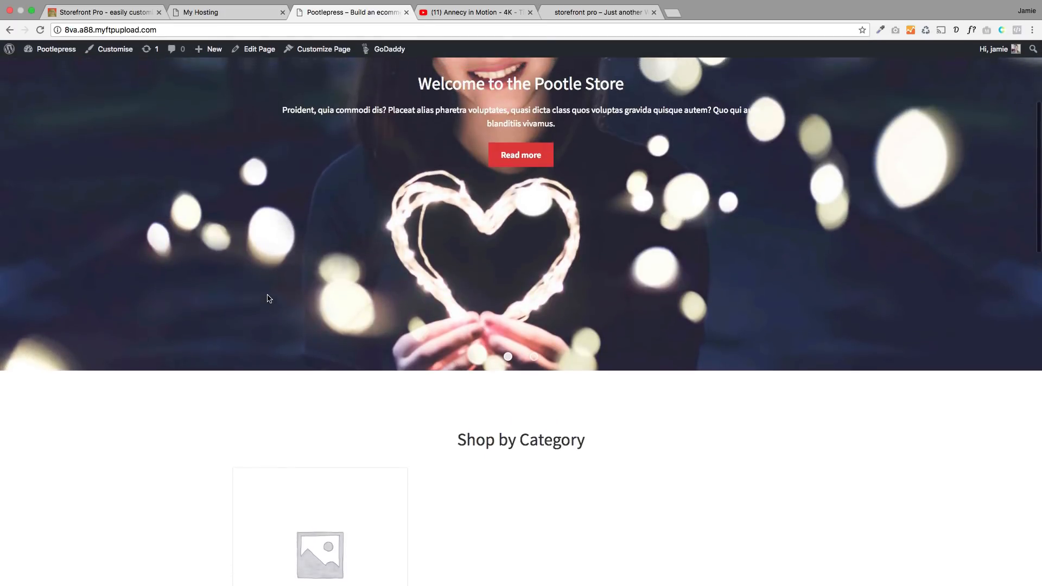
scroll(268, 298, "down", 15)
scroll(267, 298, "up", 10)
scroll(268, 299, "up", 1)
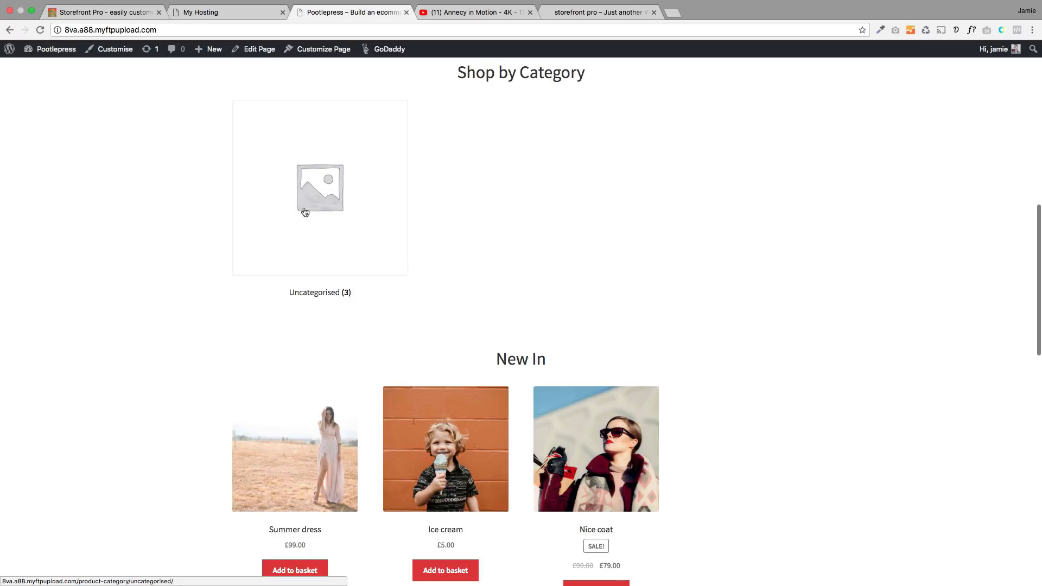
scroll(308, 263, "down", 10)
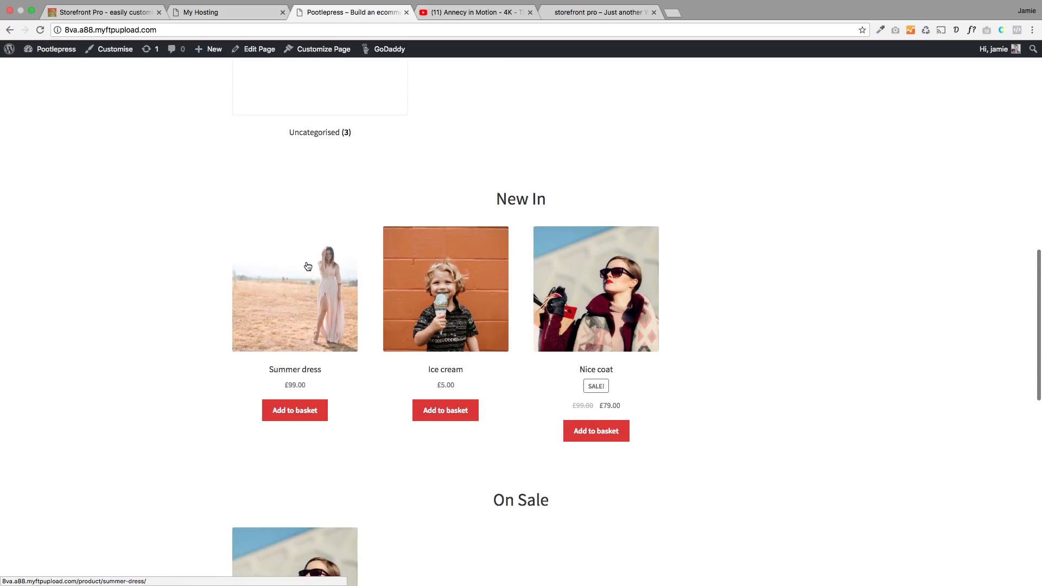
scroll(307, 265, "up", 1)
scroll(308, 263, "up", 16)
scroll(242, 97, "down", 3)
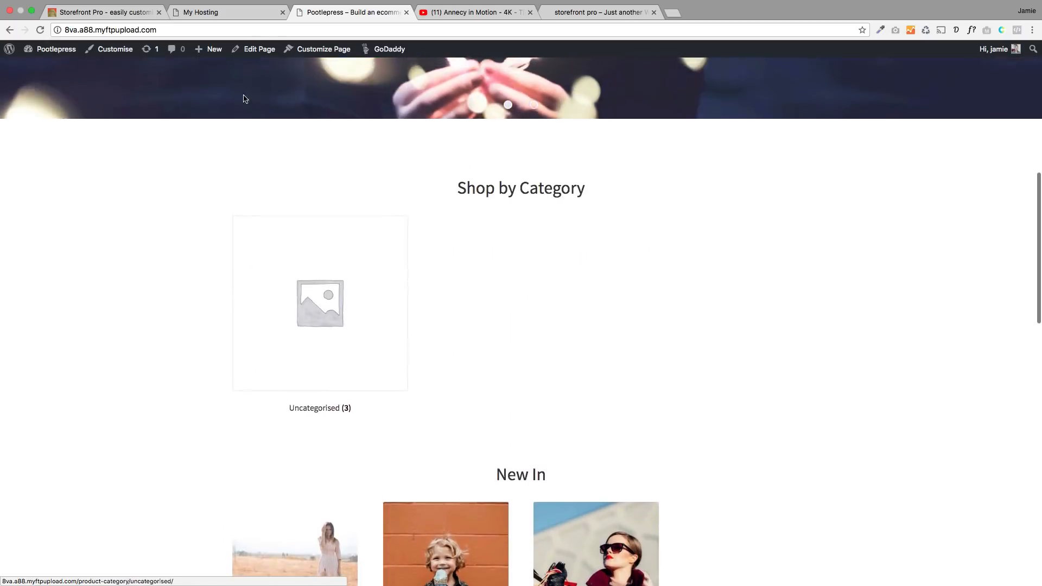
mouse_move(217, 59)
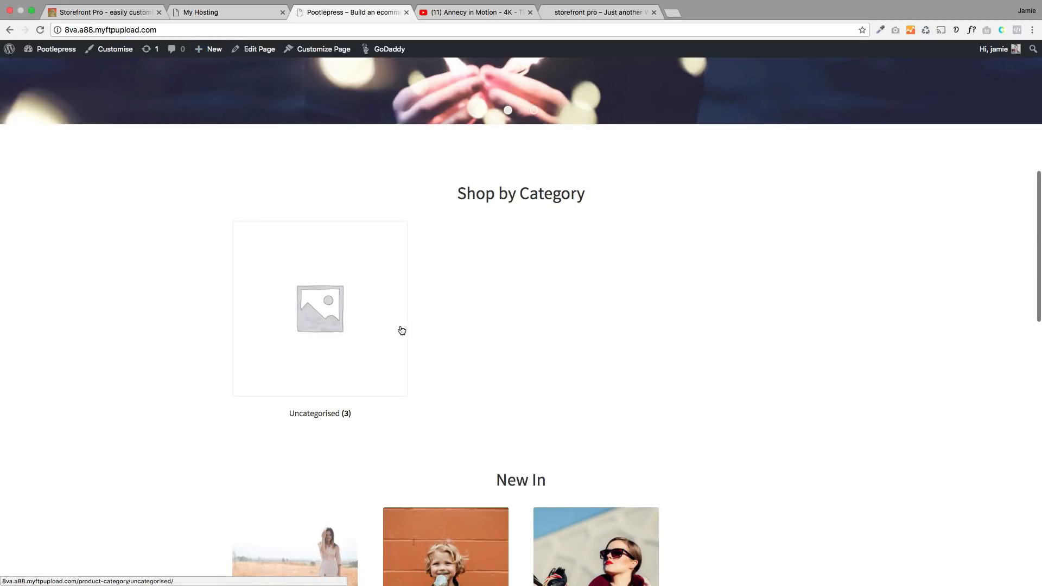
scroll(399, 330, "up", 9)
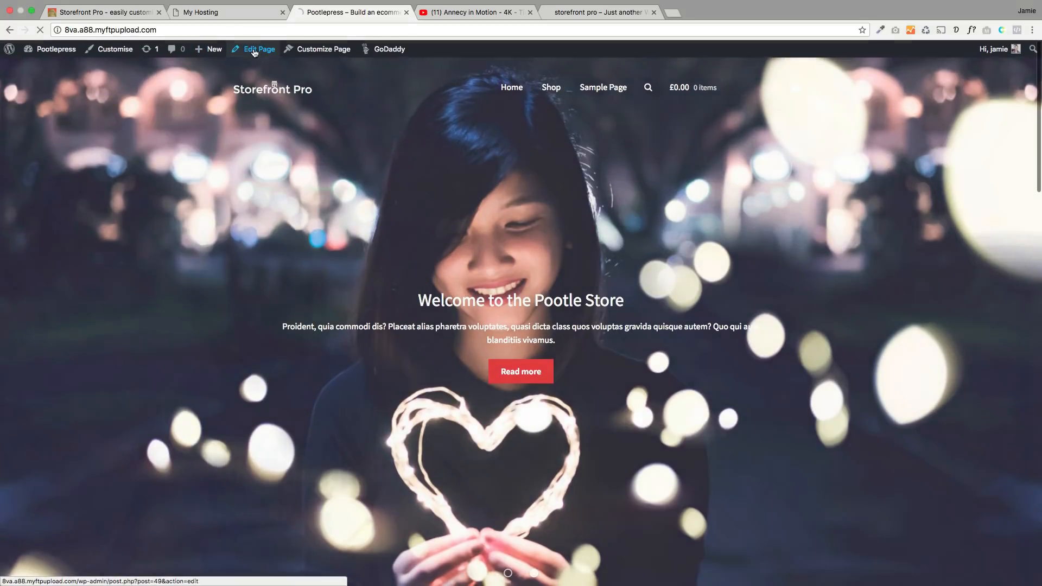
left_click(256, 50)
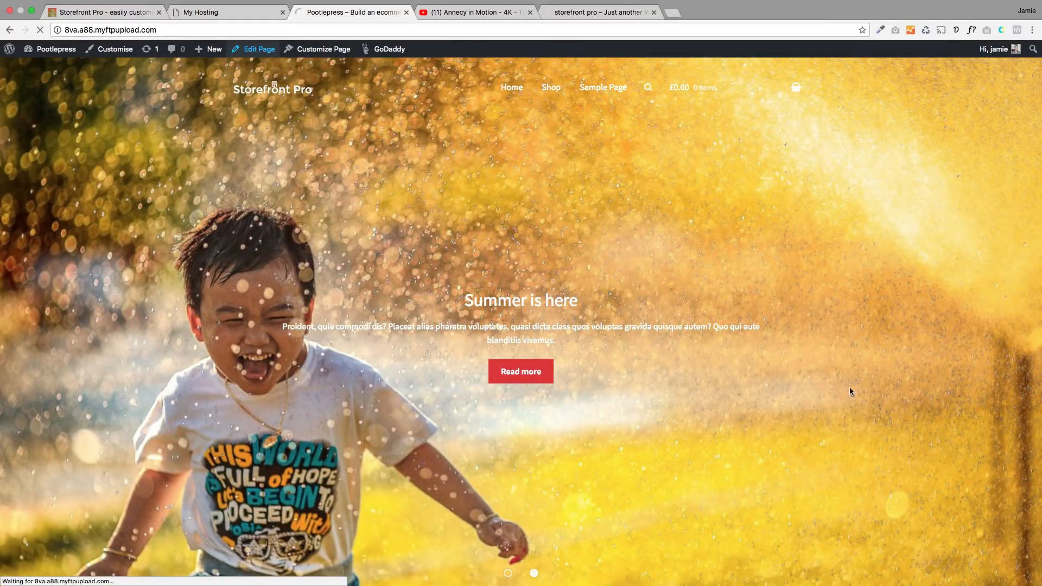
Switch the home page template to Default Template, then back to Homepage.
scroll(829, 427, "down", 2)
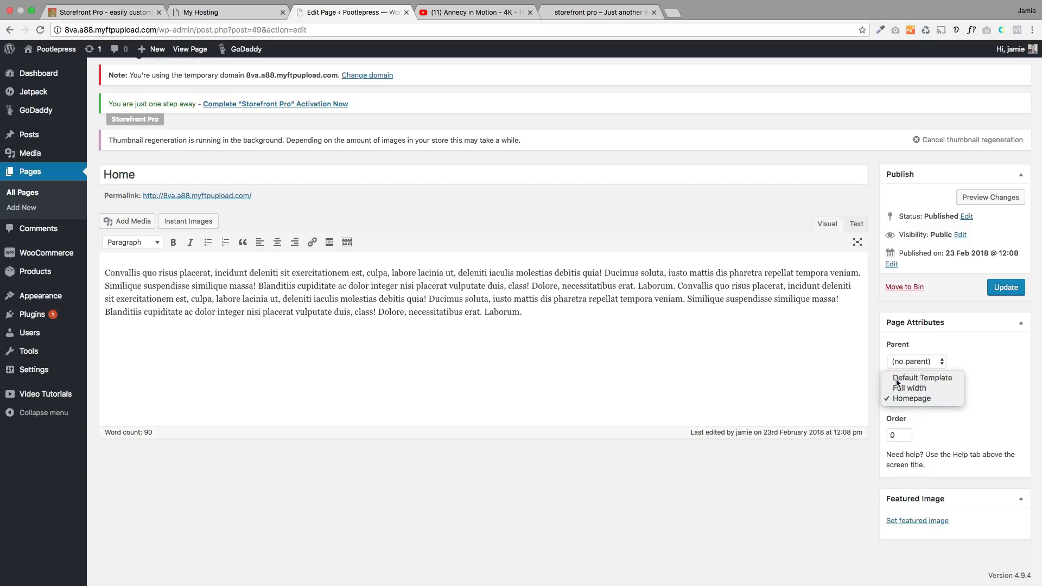
left_click(920, 377)
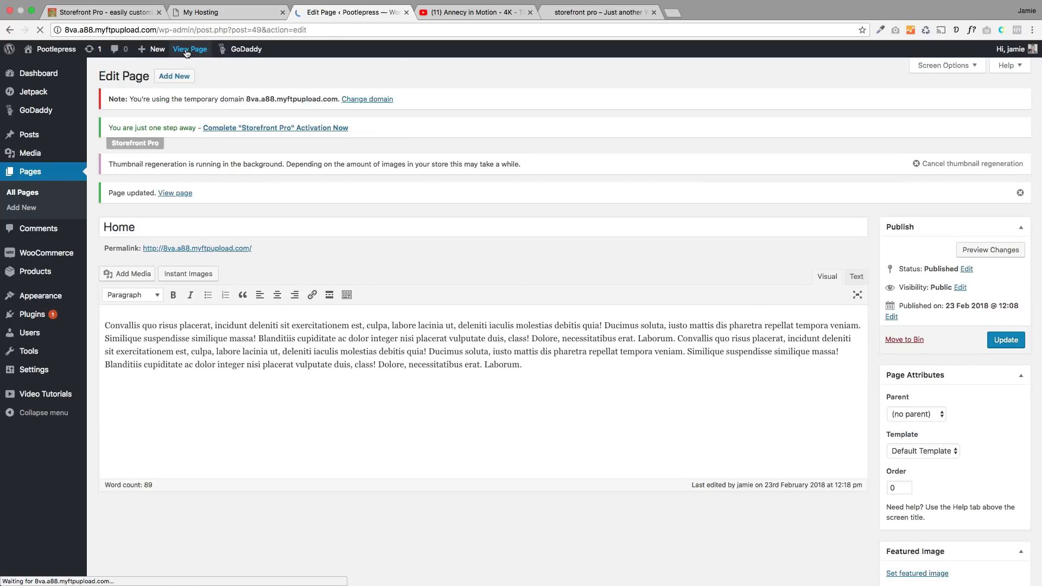
scroll(277, 275, "down", 5)
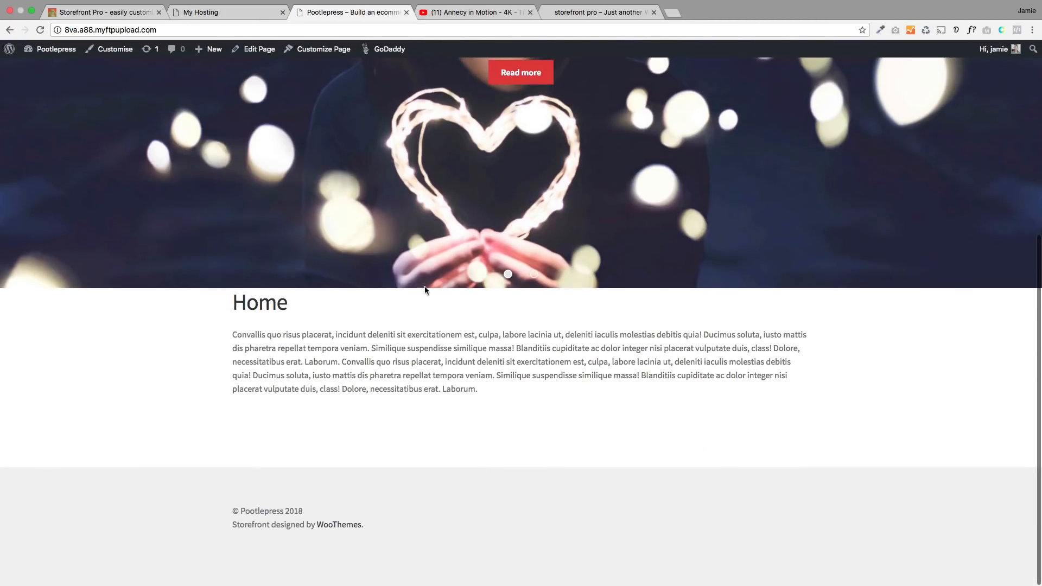
scroll(425, 289, "up", 5)
left_click(252, 52)
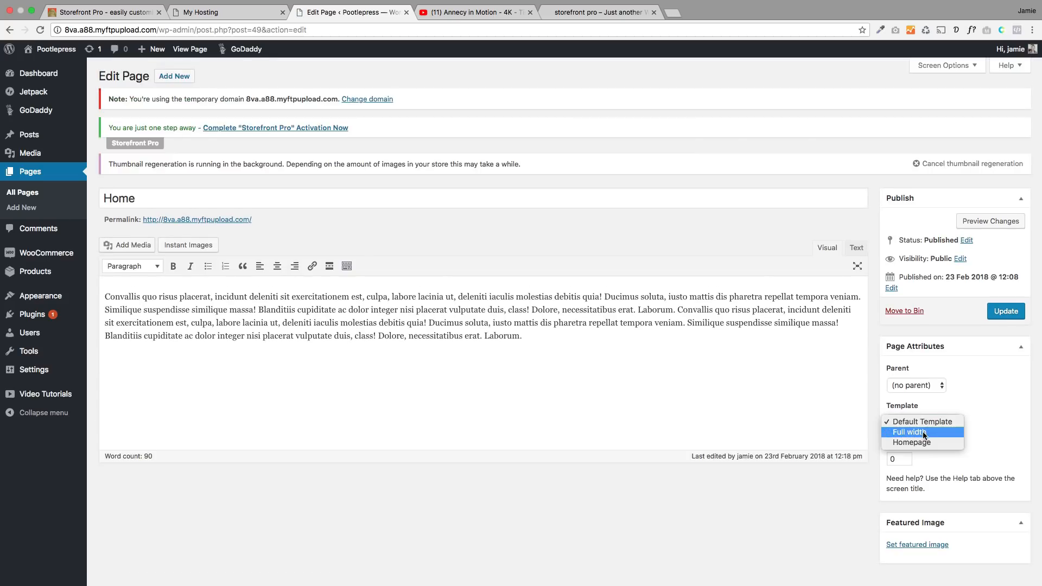
left_click(920, 441)
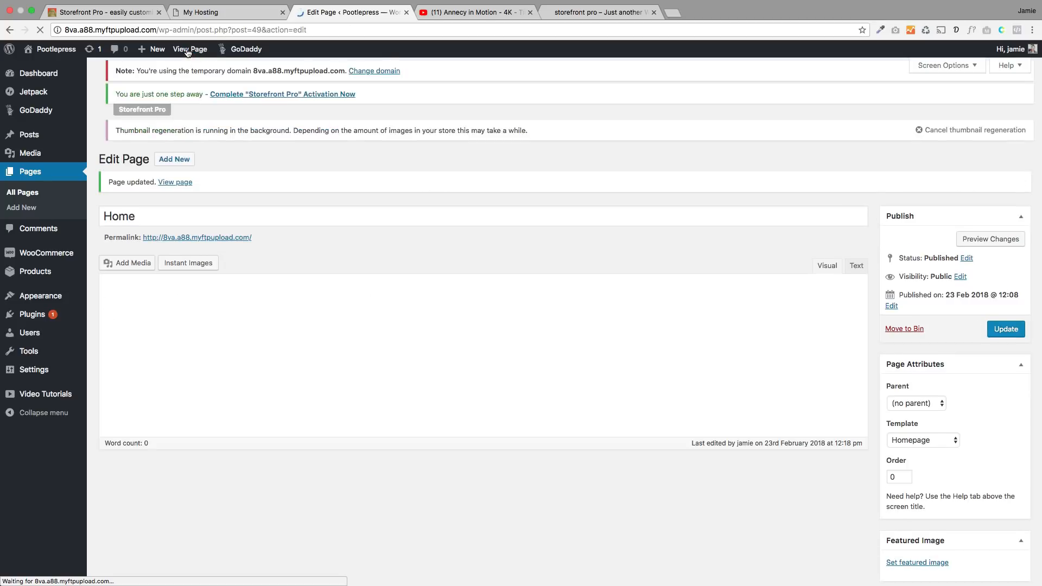
Check the updated live home page, then start a new product from the admin bar.
left_click(191, 49)
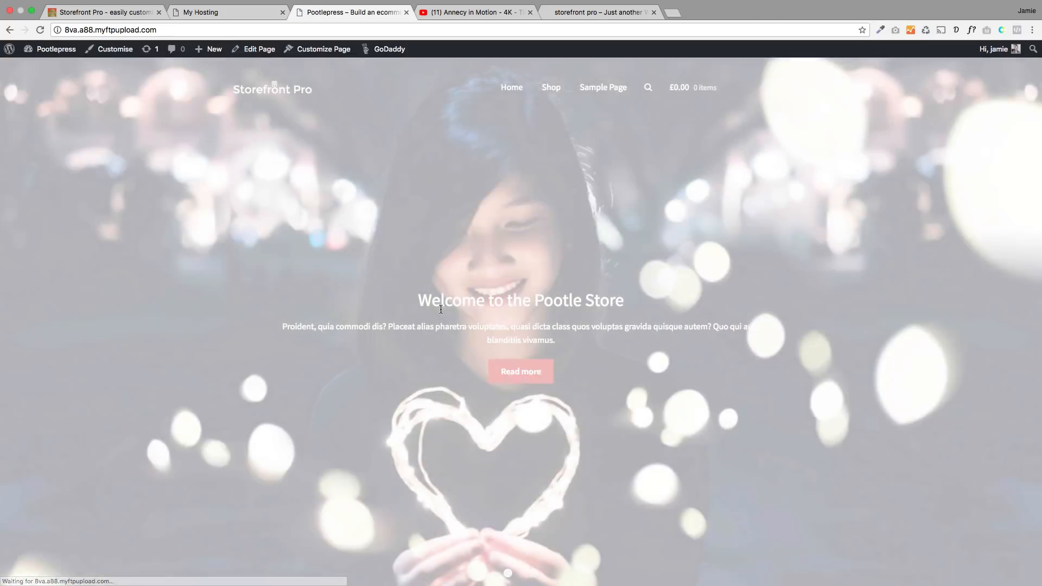
scroll(437, 309, "down", 10)
scroll(441, 313, "down", 8)
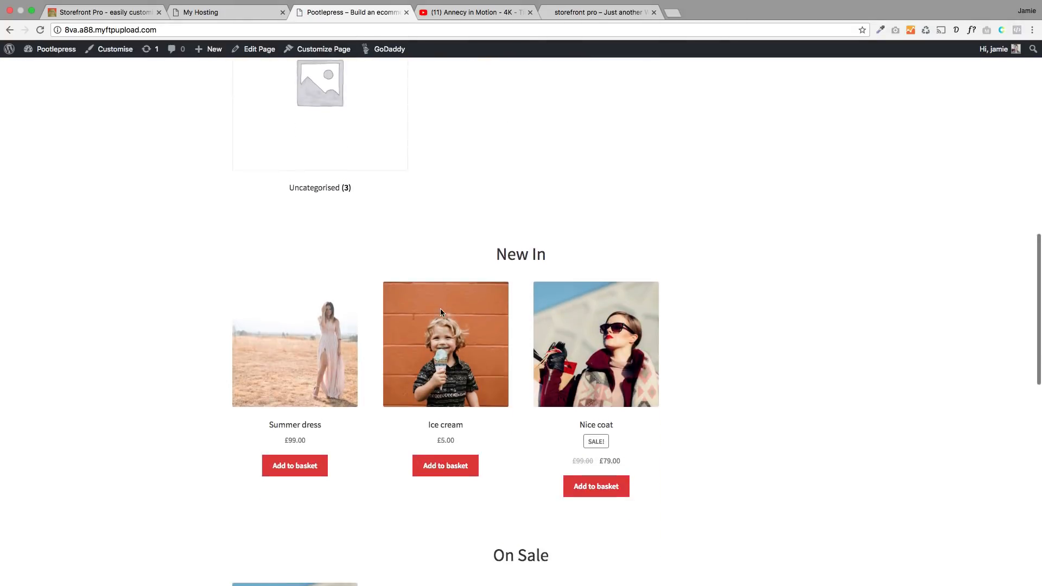
scroll(440, 313, "down", 8)
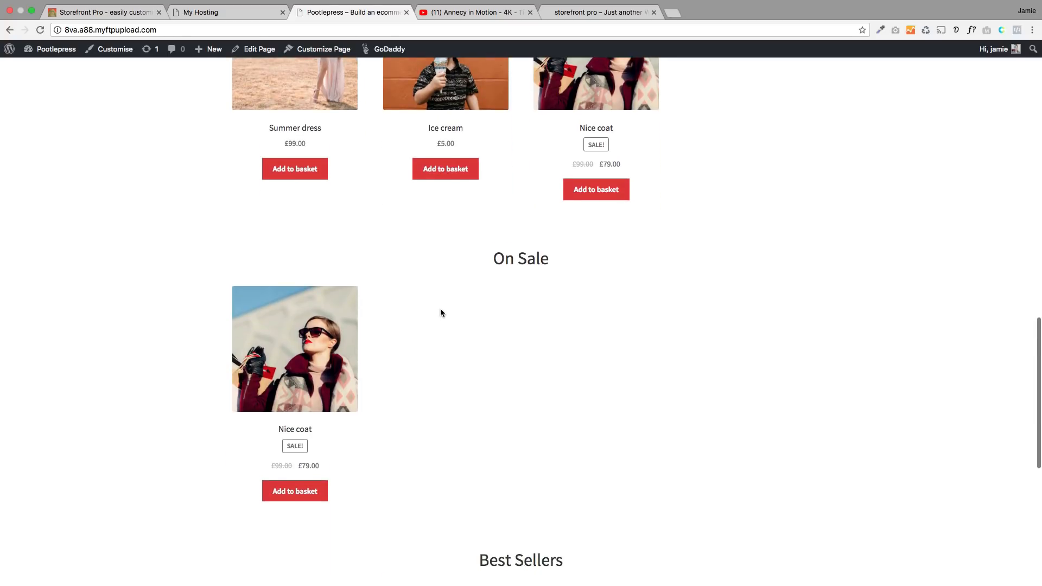
scroll(441, 309, "up", 20)
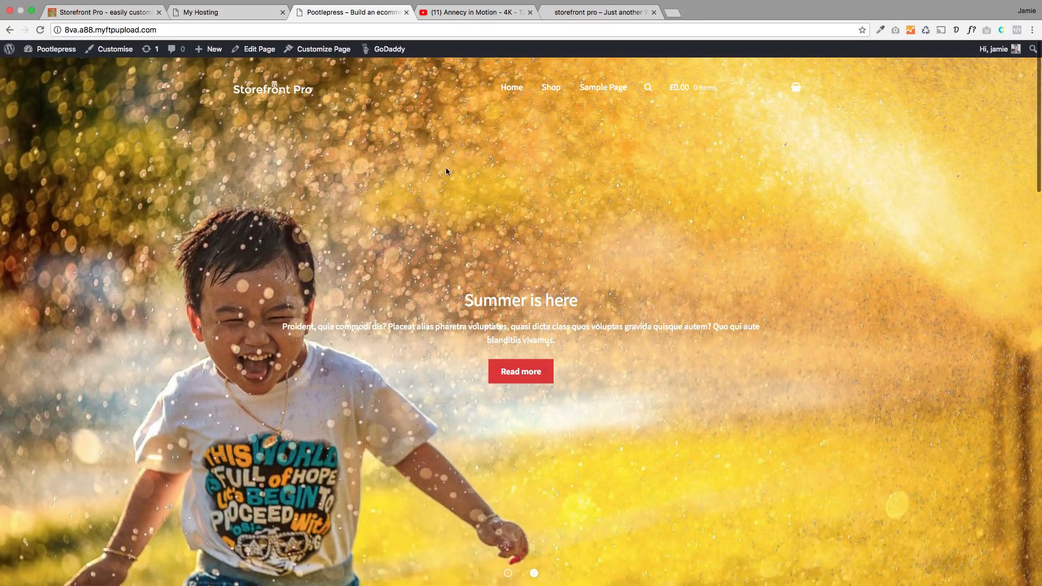
mouse_move(209, 49)
left_click(208, 111)
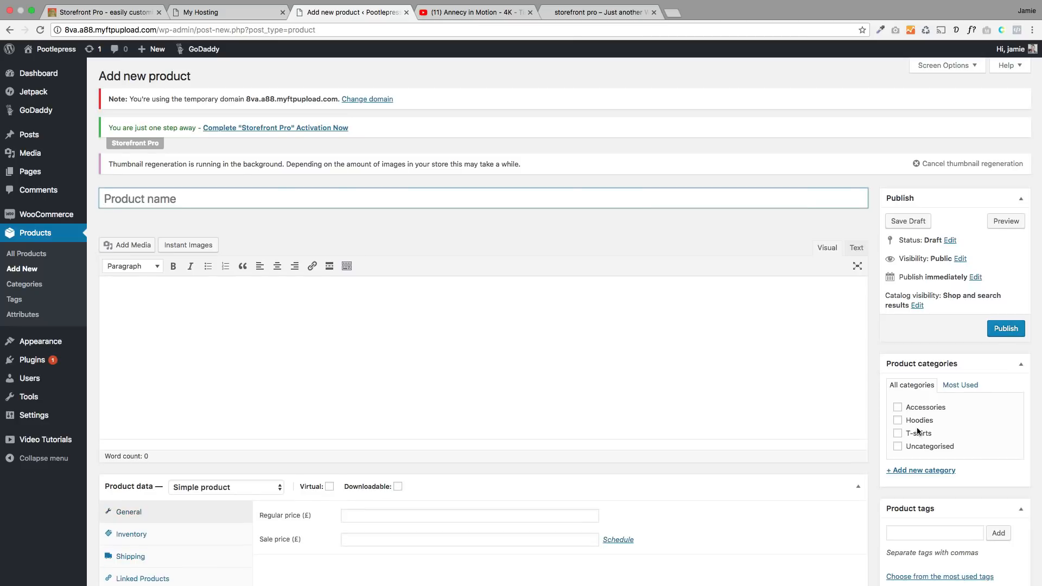
Set the wooden-floor photo as the product image.
scroll(917, 429, "down", 5)
left_click(923, 377)
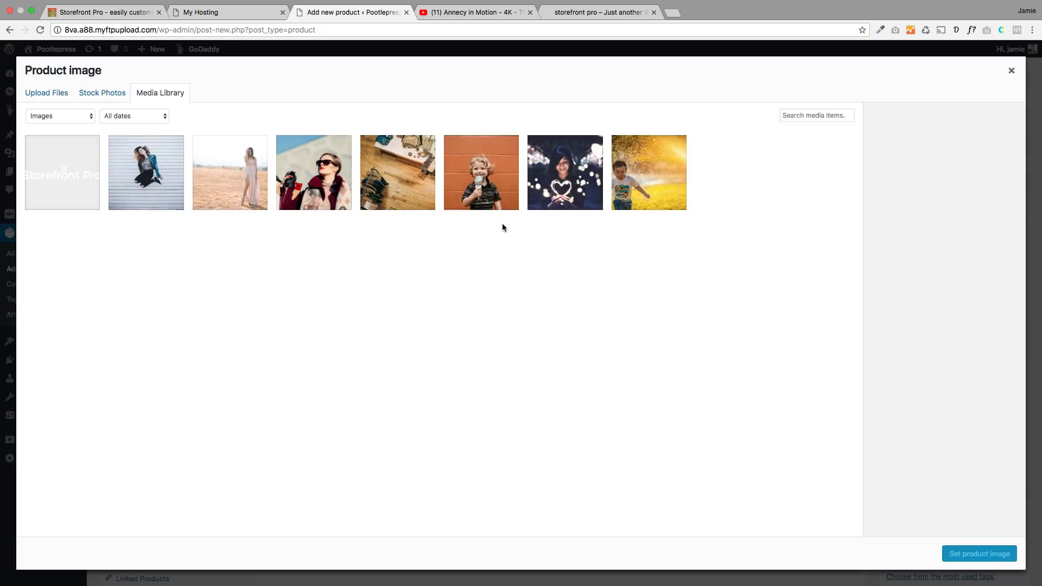
left_click(396, 183)
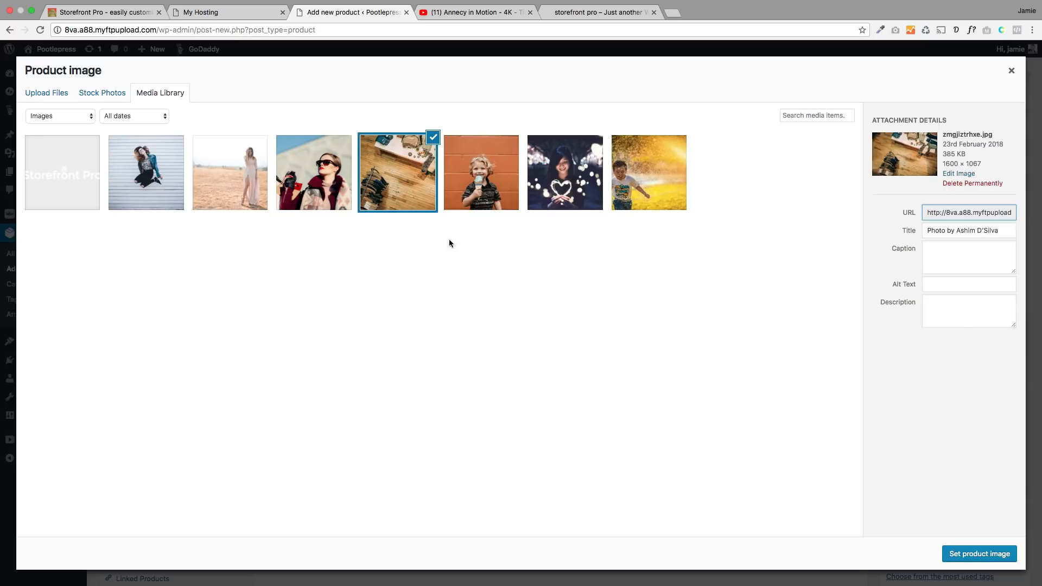
left_click(986, 554)
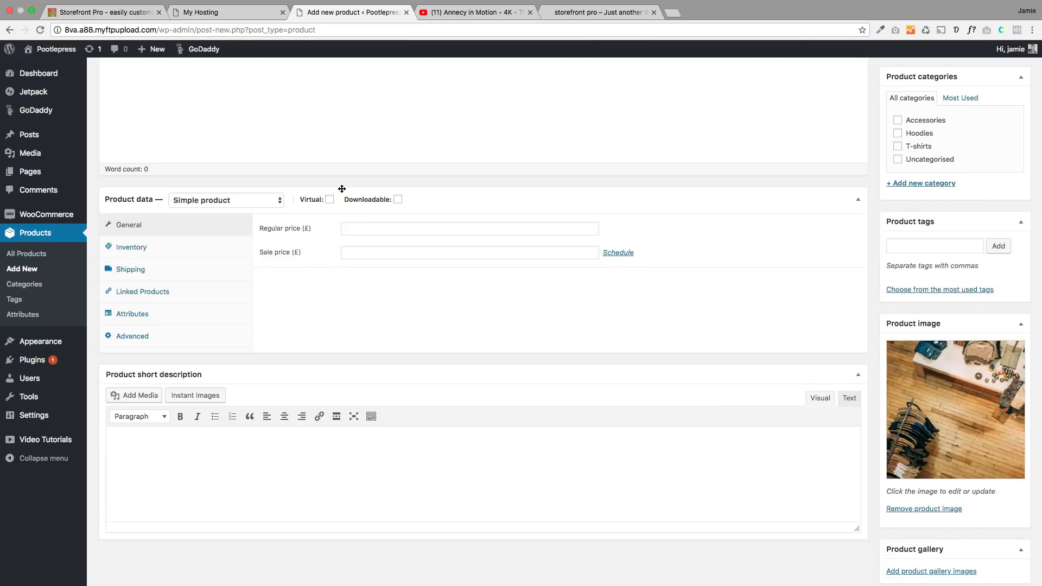
scroll(342, 189, "up", 5)
Name the product 'Bag' and paste placeholder text as its description.
left_click(325, 199)
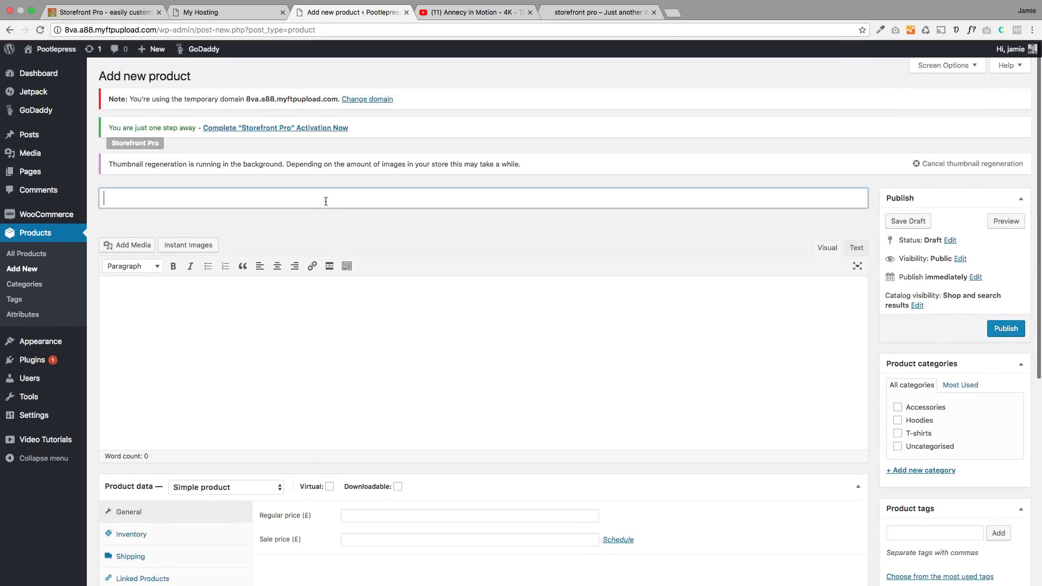
type("Bag")
key("Tab")
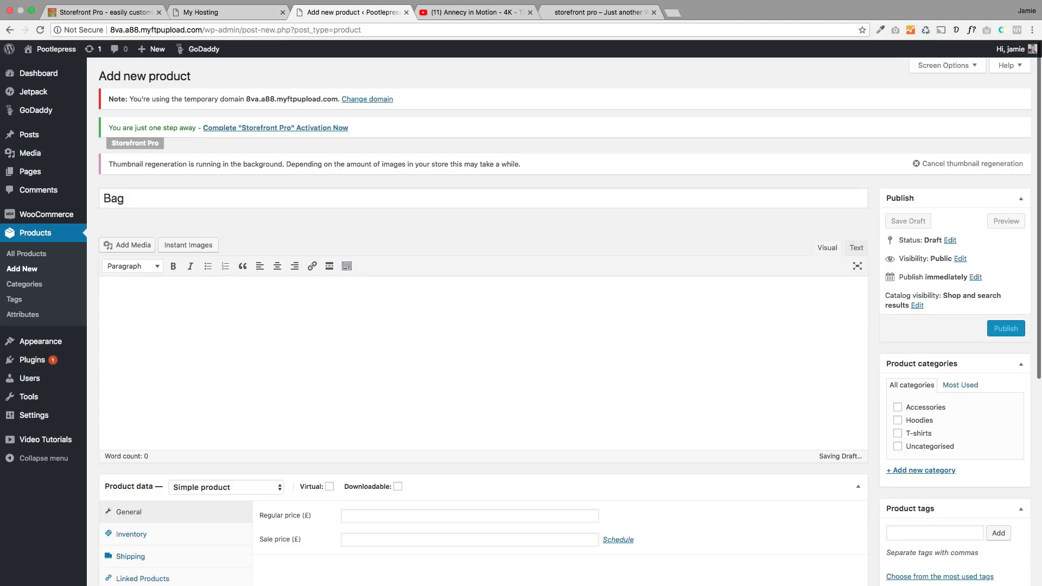
type("Proident, quia commodi dis? Placeat alias pharetra voluptates, quasi dicta class quos voluptas gravida quisque autem? Quo qui aute blanditiis vivamus. Facilisi facilis nihil nullam saepe autem similique mi magni imperdiet aliqua eveniet class nascetur mollit diamlorem impedit expedita ac voluptate quibusdam saepe dicta, potenti.Proident, quia commodi dis? Placeat alias pharetra voluptates, quasi dicta class quos voluptas gravida quisque autem? Quo qui aute blanditiis vivamus. Facilisi facilis nihil nullam saepe autem similique mi magni imperdiet aliqua eveniet class nascetur mollit diamlorem impedit expedita ac voluptate quibusdam saepe dicta, potenti. Proident, quia commodi dis? Placeat alias pharetra voluptates, quasi dicta class quos voluptas gravida quisque autem? Quo qui aute blanditiis vivamus. Facilisi facilis nihil nullam saepe autem similique mi magni imperdiet aliqua eveniet class nascetur mollit diamlorem impedit expedita ac voluptate quibusdam saepe dicta, potenti.")
Give Bag a regular price of 99, paste a placeholder short description and publish it.
scroll(367, 273, "down", 5)
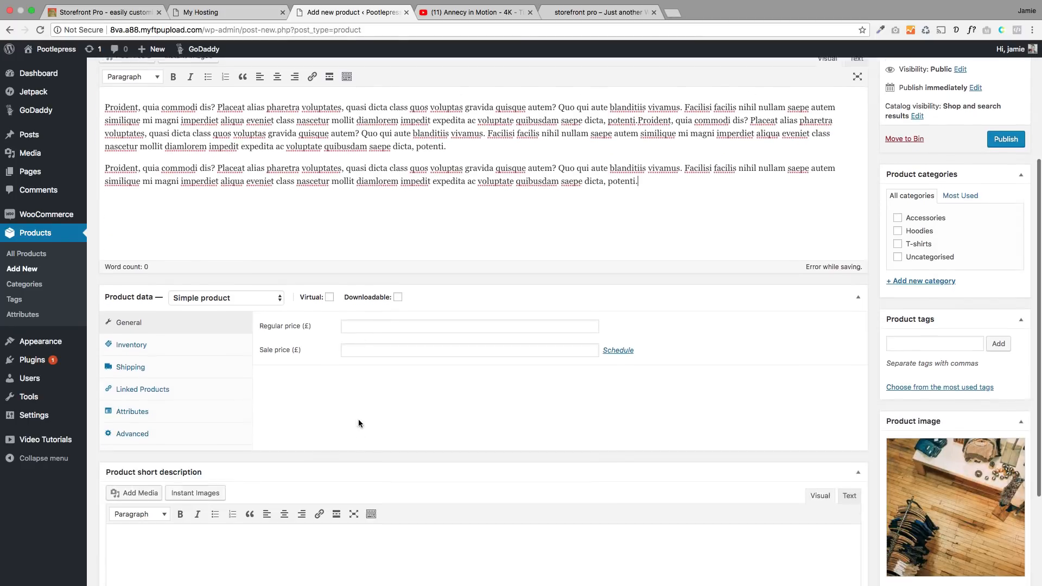
type("0")
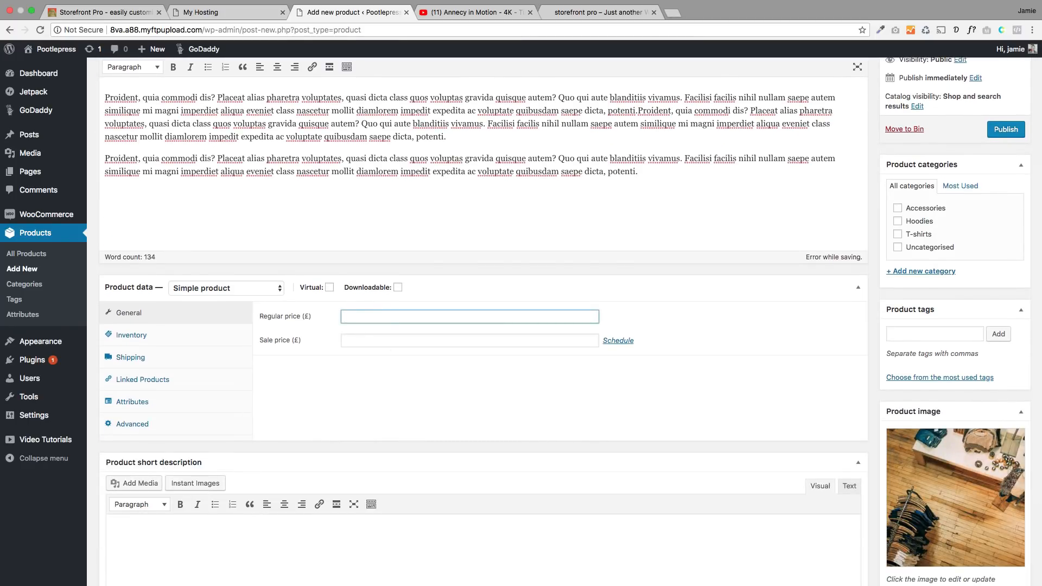
type("99")
left_click(442, 442)
scroll(439, 460, "down", 3)
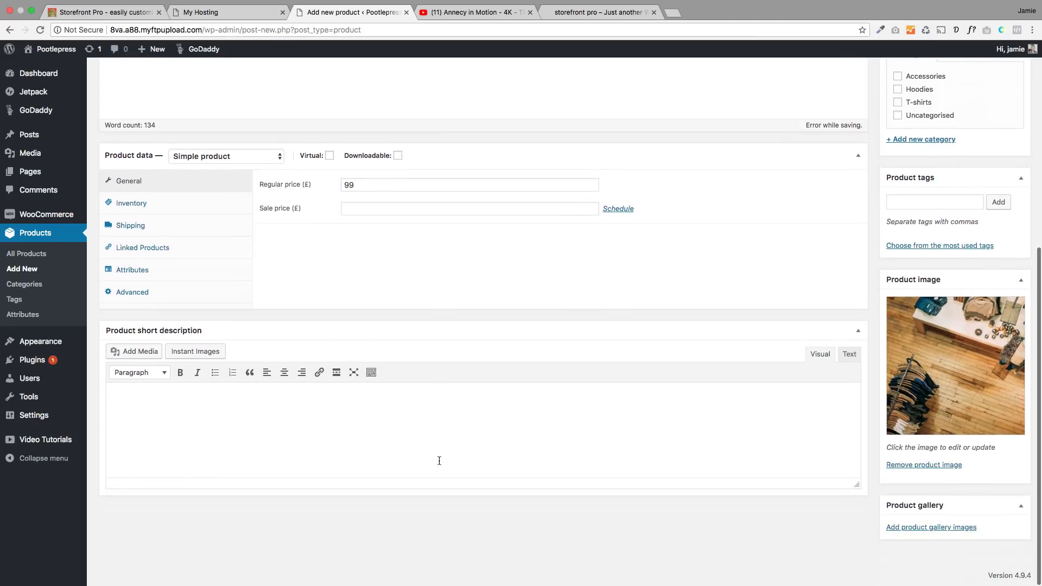
type("Proident, quia commodi dis? Placeat alias pharetra voluptates, quasi dicta class quos voluptas gravida quisque autem? Quo qui aute blanditiis vivamus. Facilisi facilis nihil nullam saepe autem similique mi magni imperdiet aliqua eveniet class nascetur mollit diamlorem impedit expedita ac voluptate quibusdam saepe dicta, potenti.")
scroll(569, 414, "up", 6)
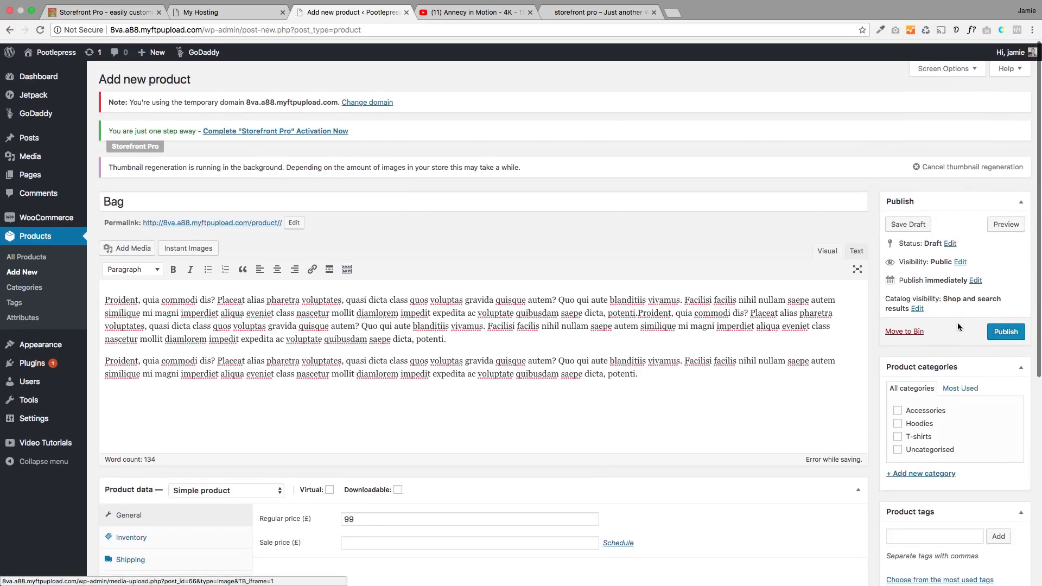
left_click(1013, 335)
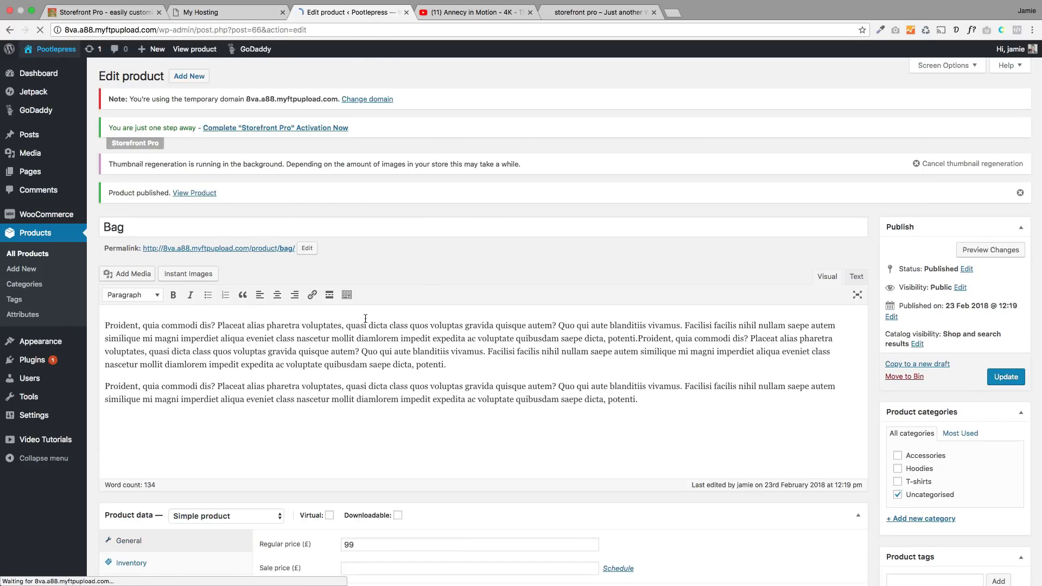
Check Bag under New In at £99, then browse the Shop page listing all four products.
scroll(266, 374, "down", 10)
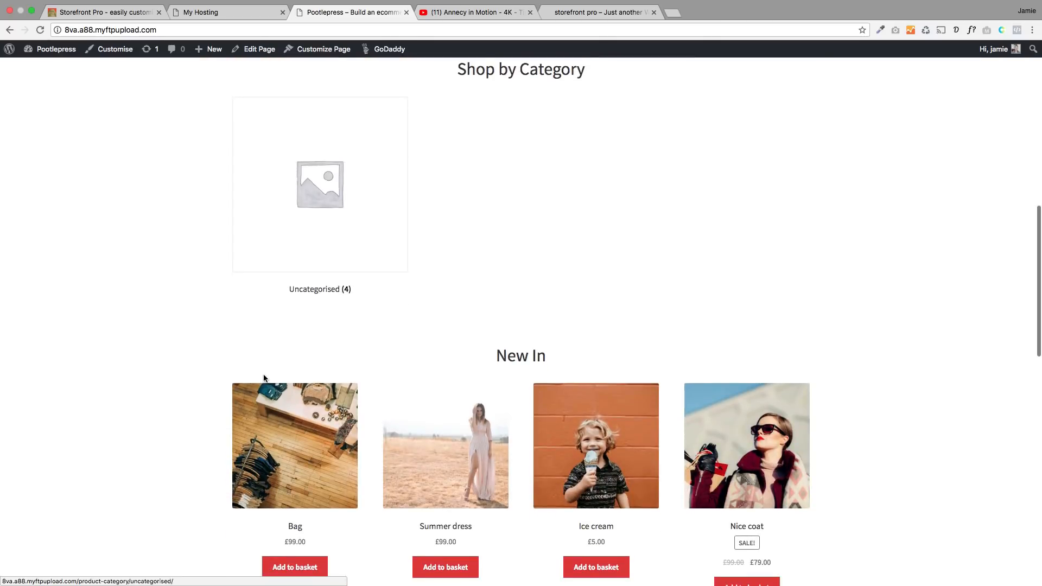
scroll(263, 378, "down", 3)
scroll(264, 378, "up", 15)
left_click(552, 94)
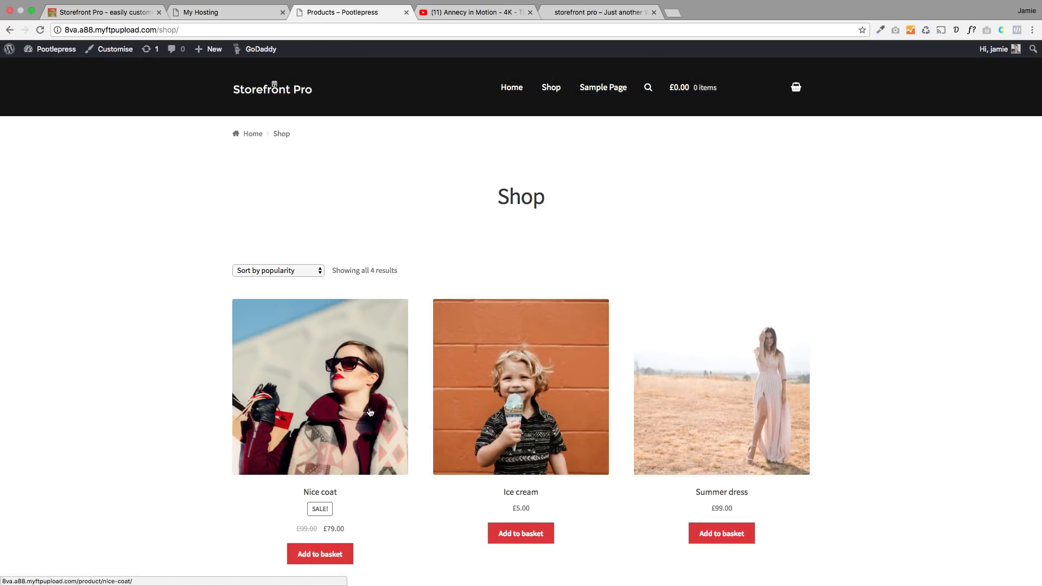
scroll(304, 395, "down", 5)
scroll(305, 395, "up", 5)
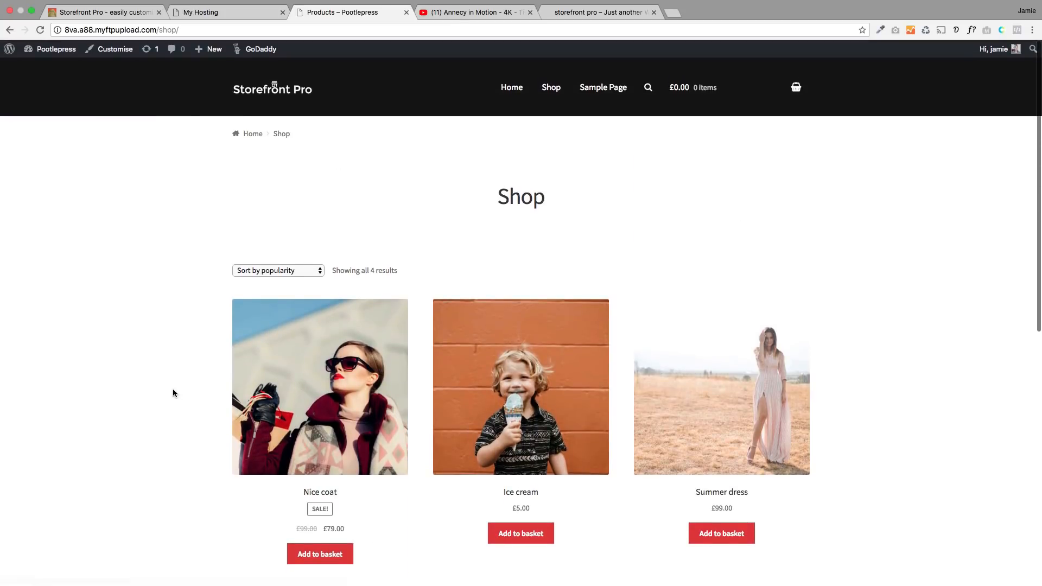
scroll(174, 390, "down", 4)
scroll(173, 392, "up", 4)
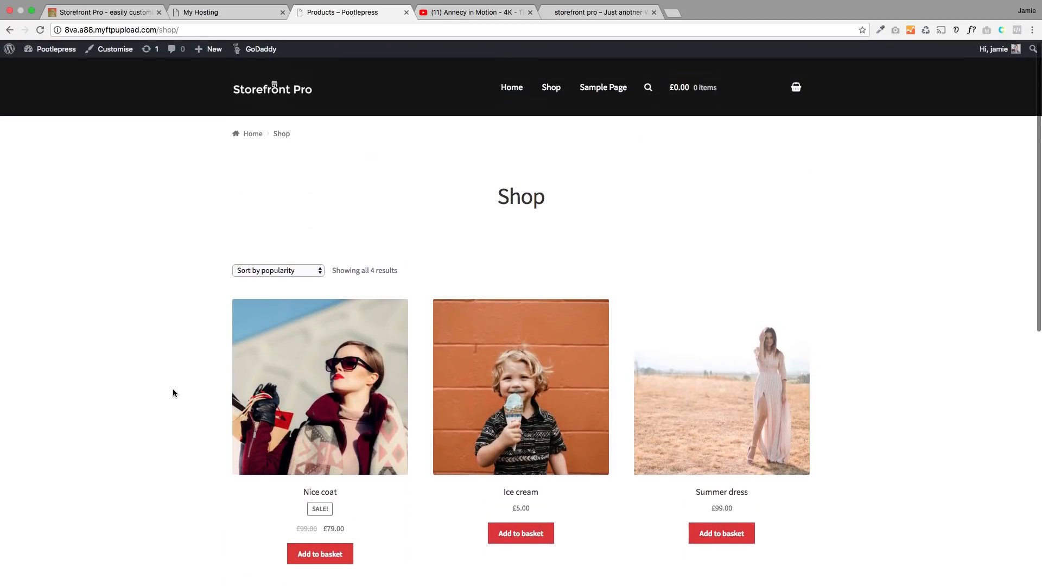
In the WooCommerce Shop settings, try 2 columns and hide Add to basket buttons, ratings and titles.
left_click(114, 50)
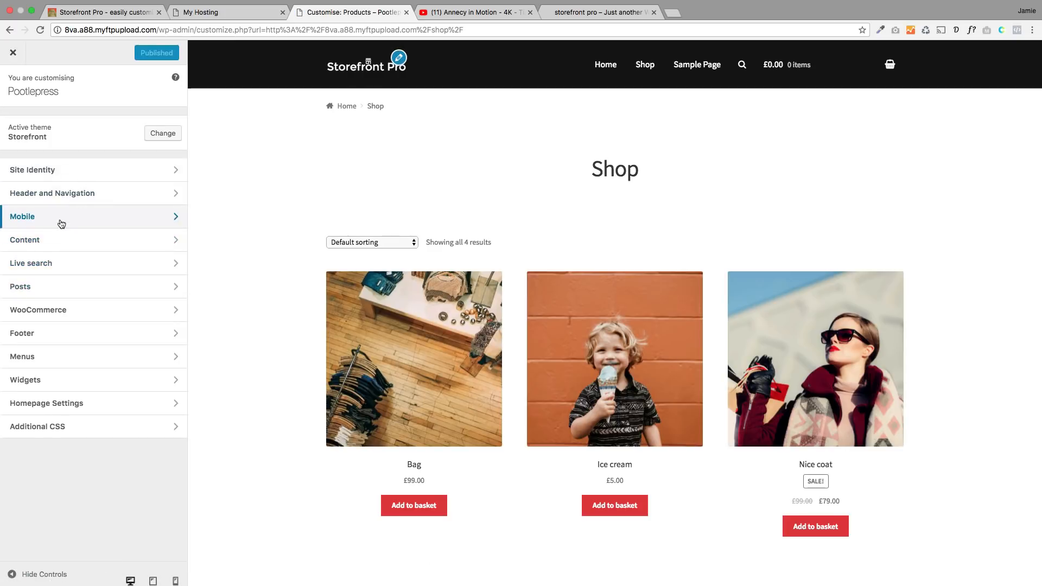
left_click(64, 310)
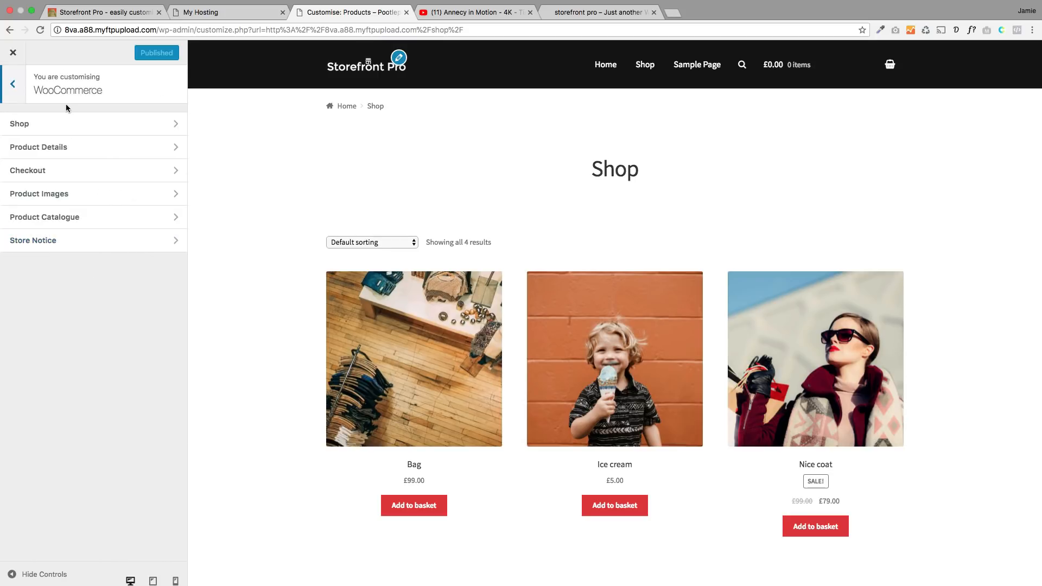
left_click(64, 128)
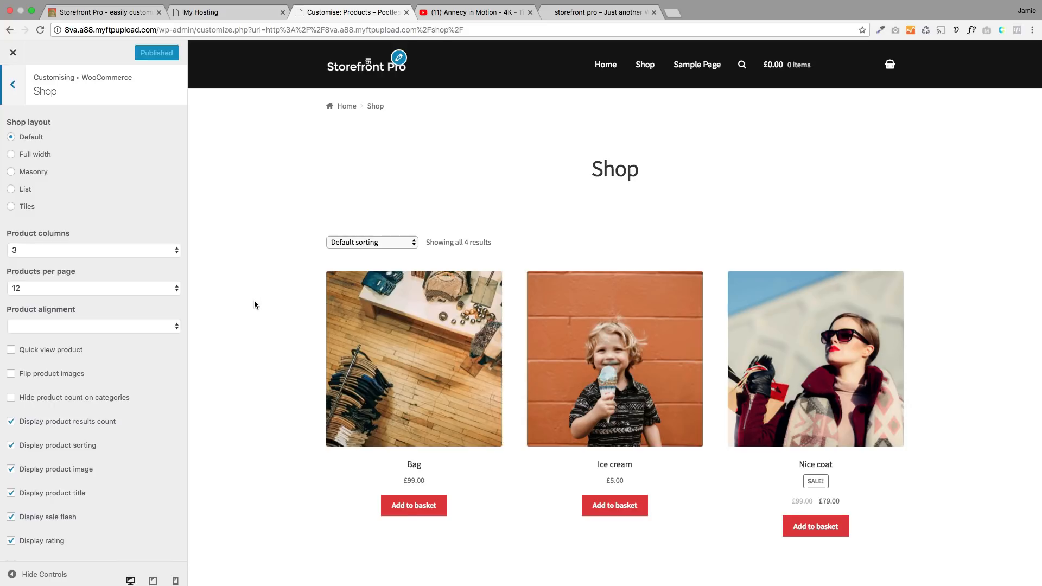
scroll(254, 300, "down", 2)
left_click(59, 248)
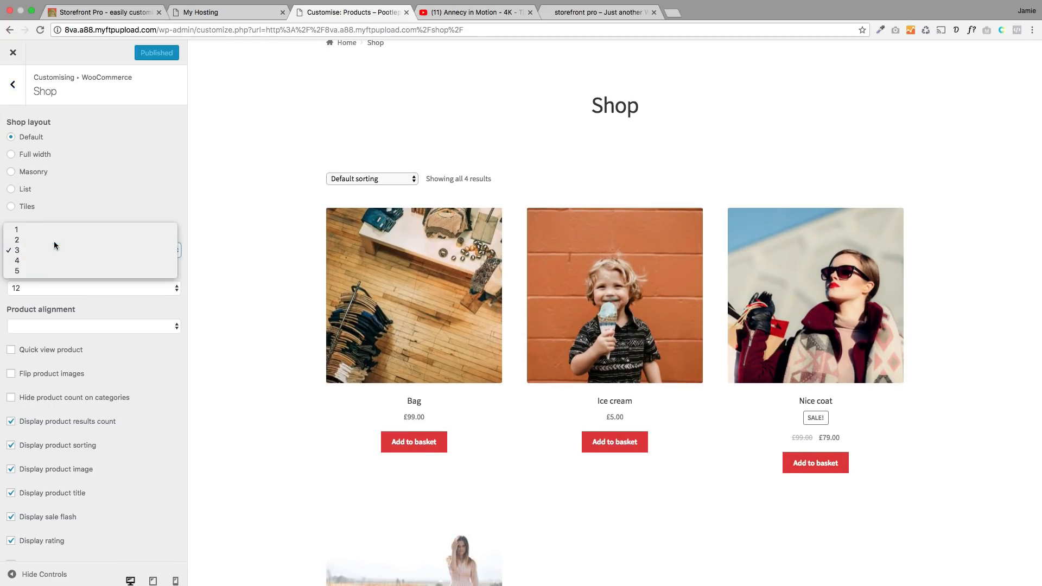
left_click(53, 239)
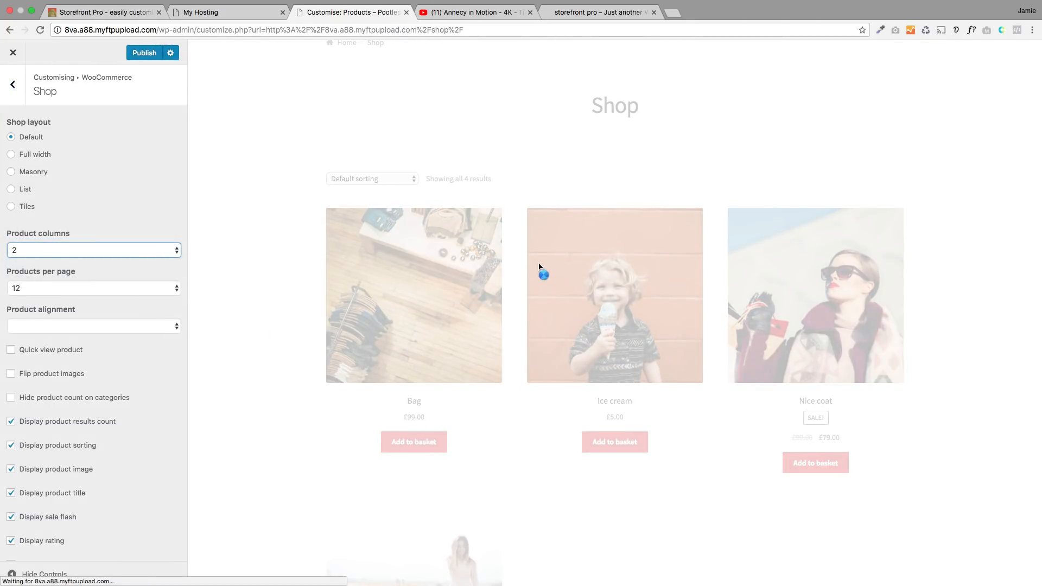
scroll(293, 331, "down", 5)
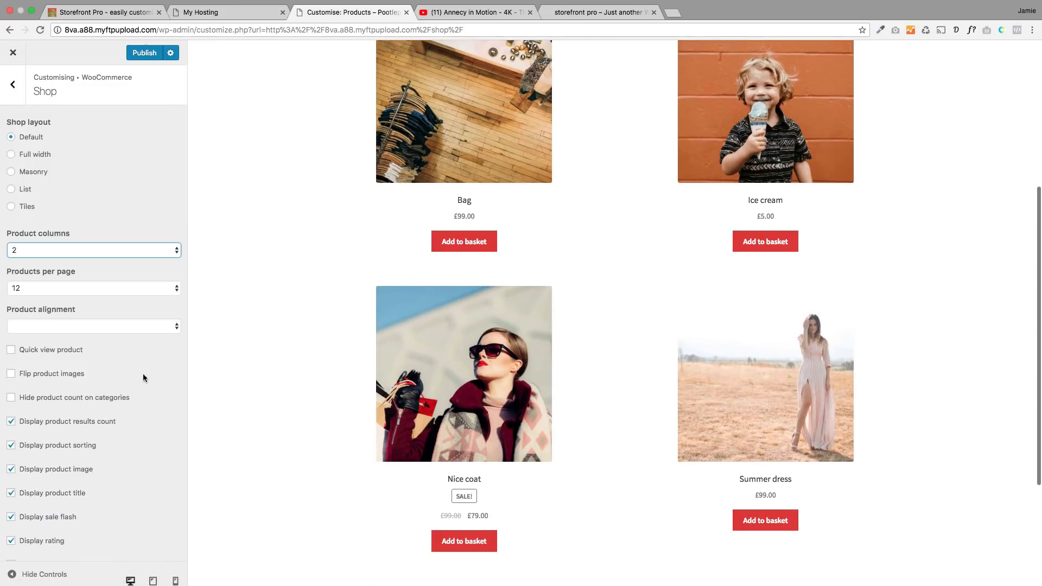
scroll(129, 464, "down", 5)
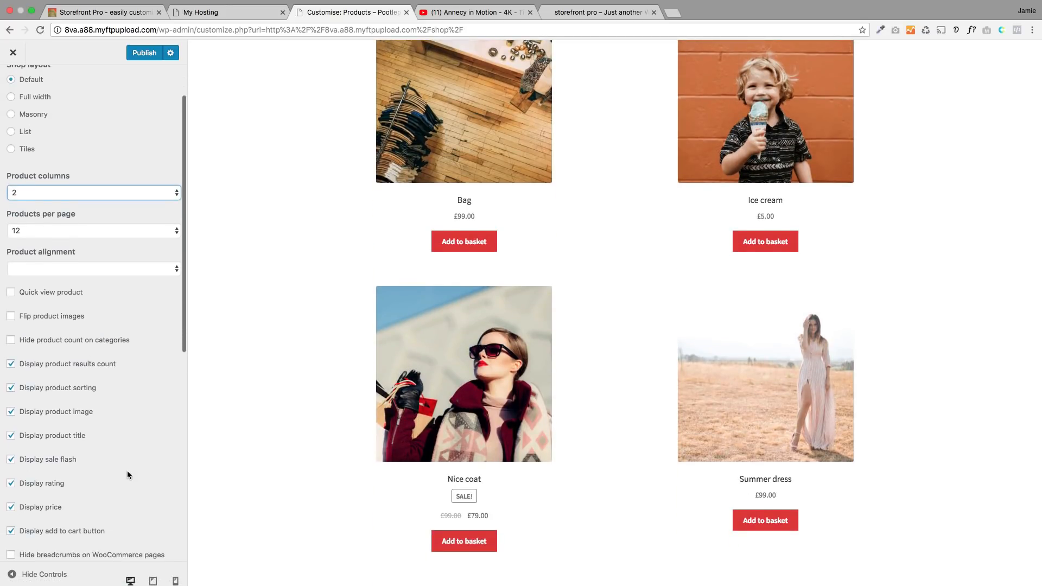
left_click(64, 428)
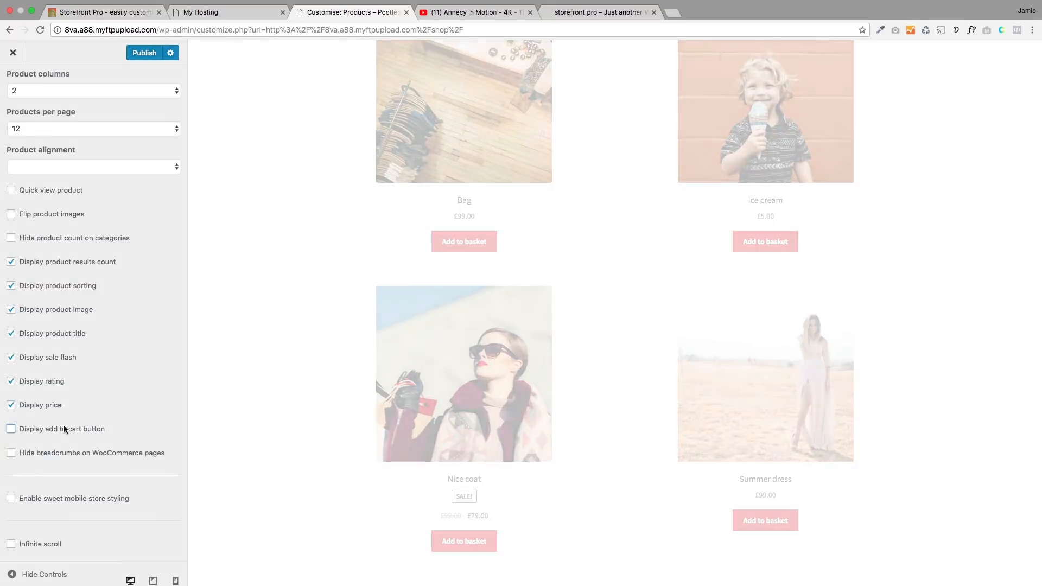
left_click(53, 384)
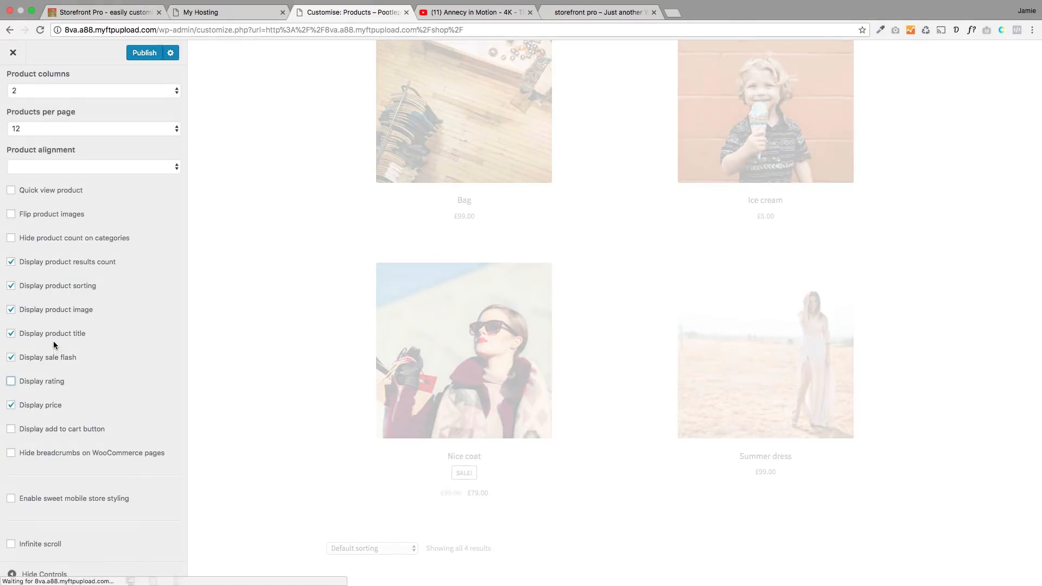
left_click(33, 333)
Switch to 4 columns, then try a List layout with one product per row.
scroll(258, 268, "up", 5)
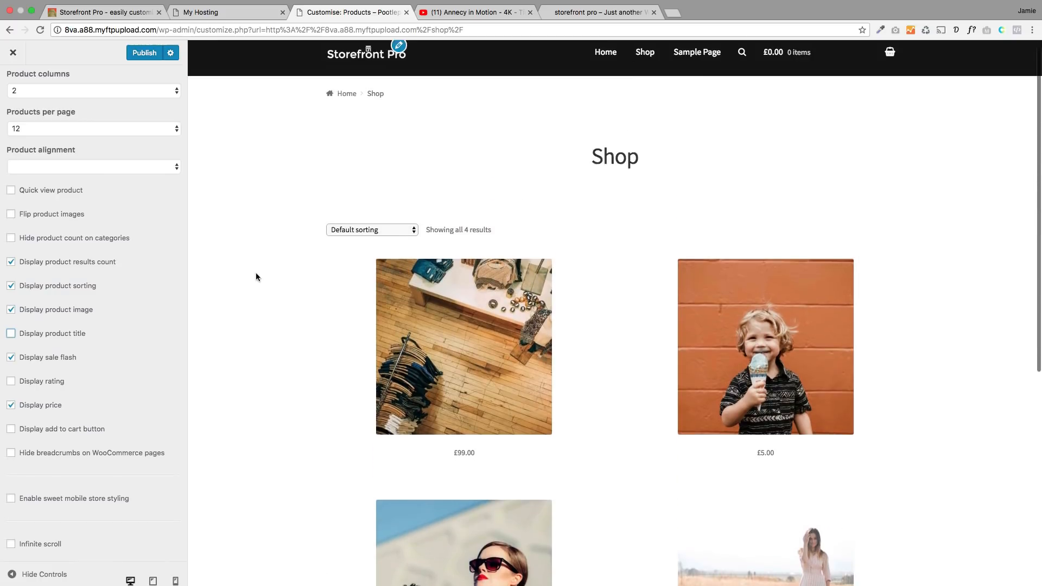
scroll(80, 374, "up", 1)
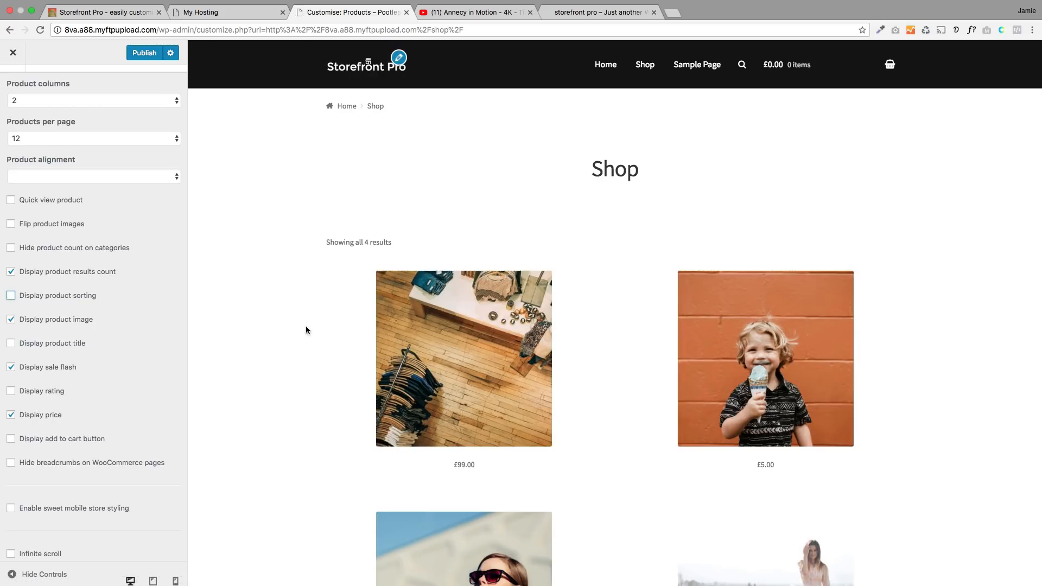
scroll(304, 331, "down", 5)
scroll(59, 255, "up", 3)
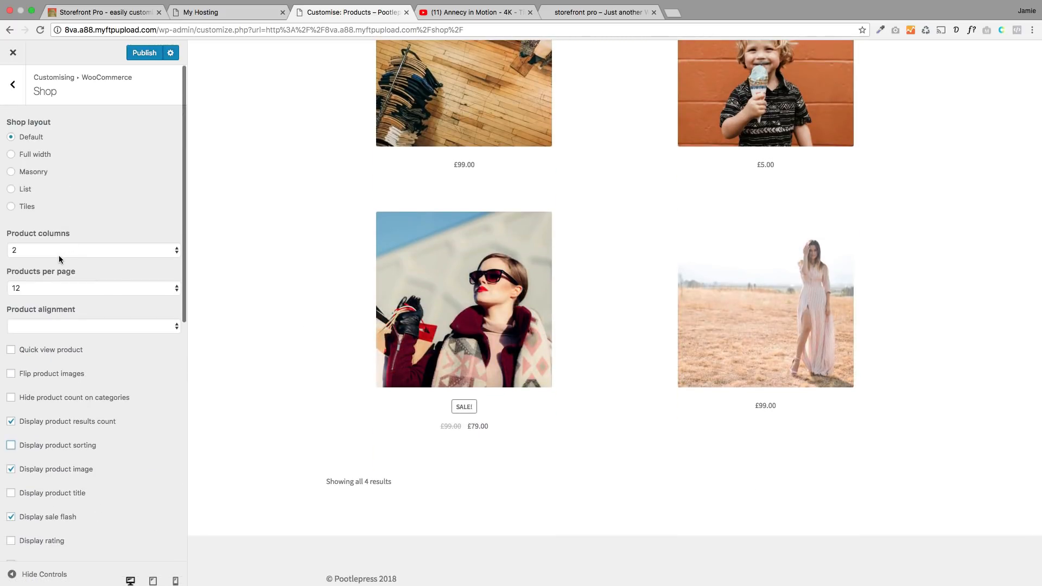
left_click(59, 247)
left_click(50, 266)
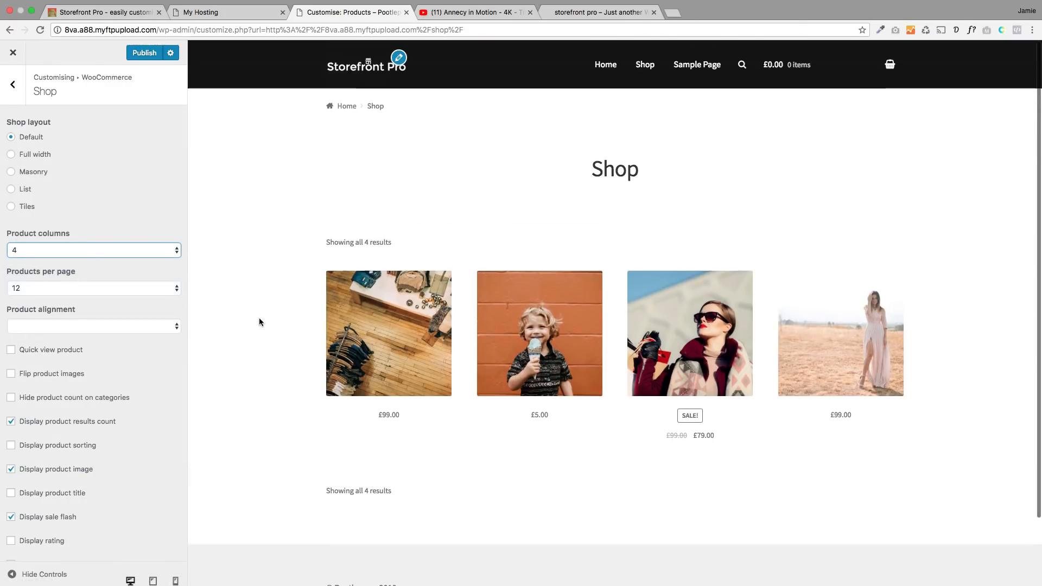
left_click(11, 190)
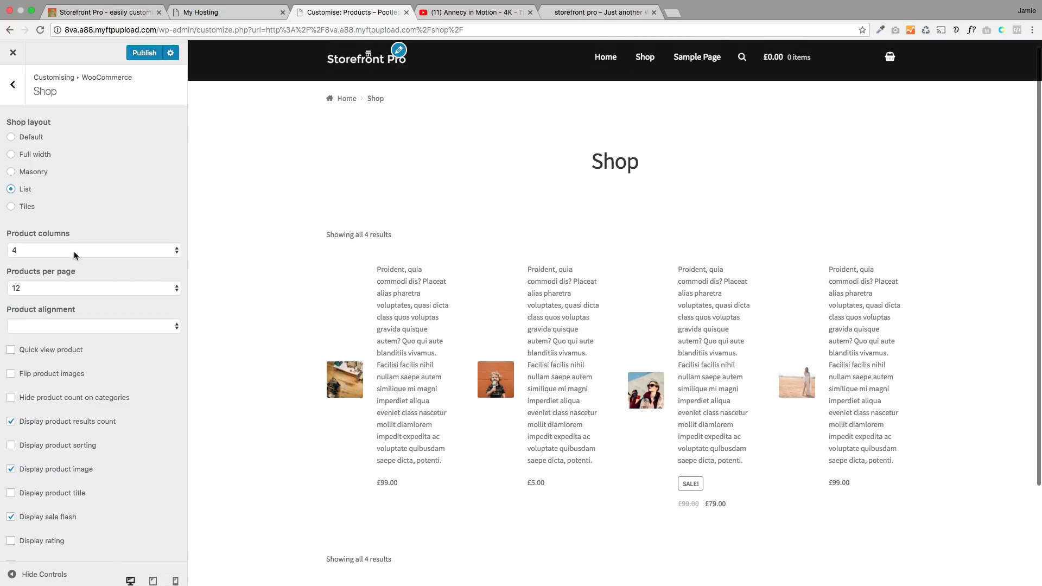
left_click(74, 252)
left_click(60, 220)
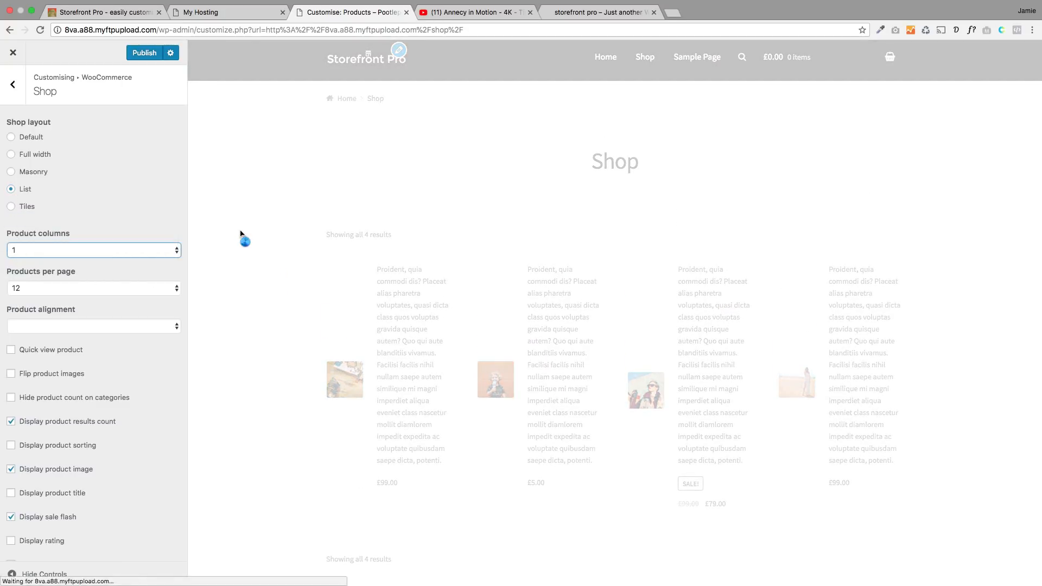
Return the shop to the Default grid layout with four products per row.
scroll(250, 311, "down", 3)
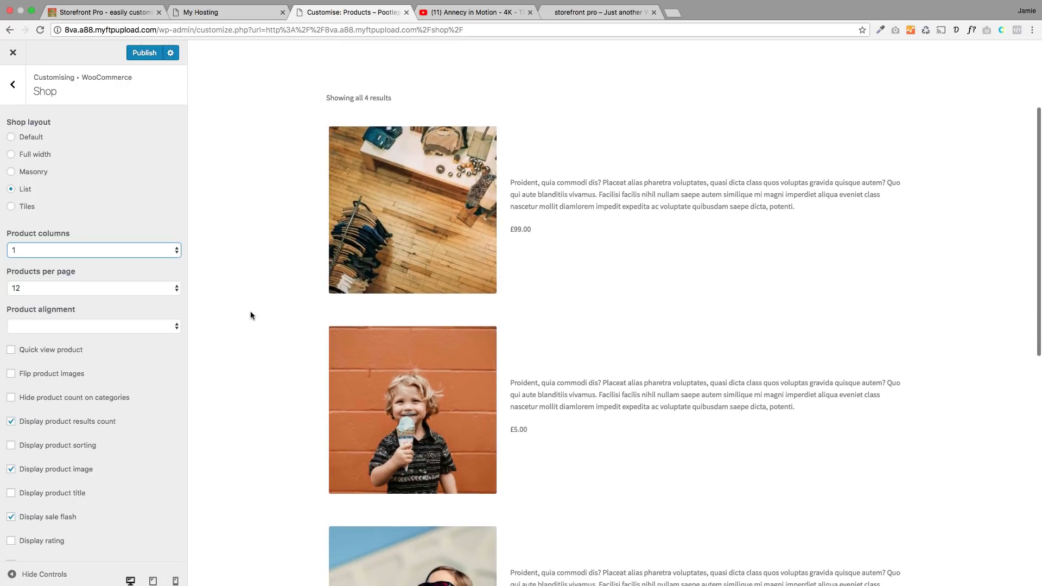
scroll(249, 315, "down", 3)
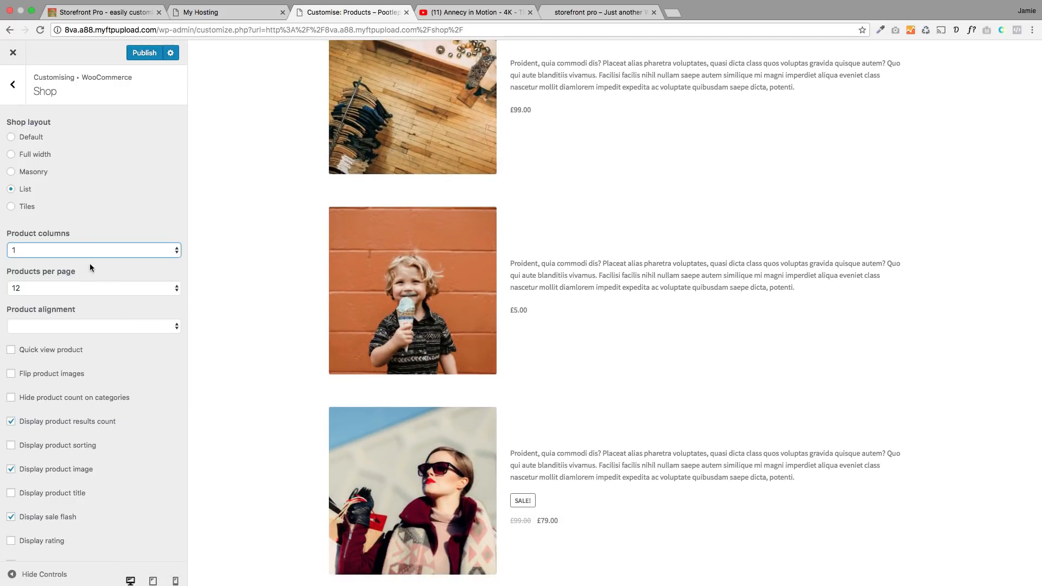
scroll(109, 339, "down", 3)
left_click(56, 131)
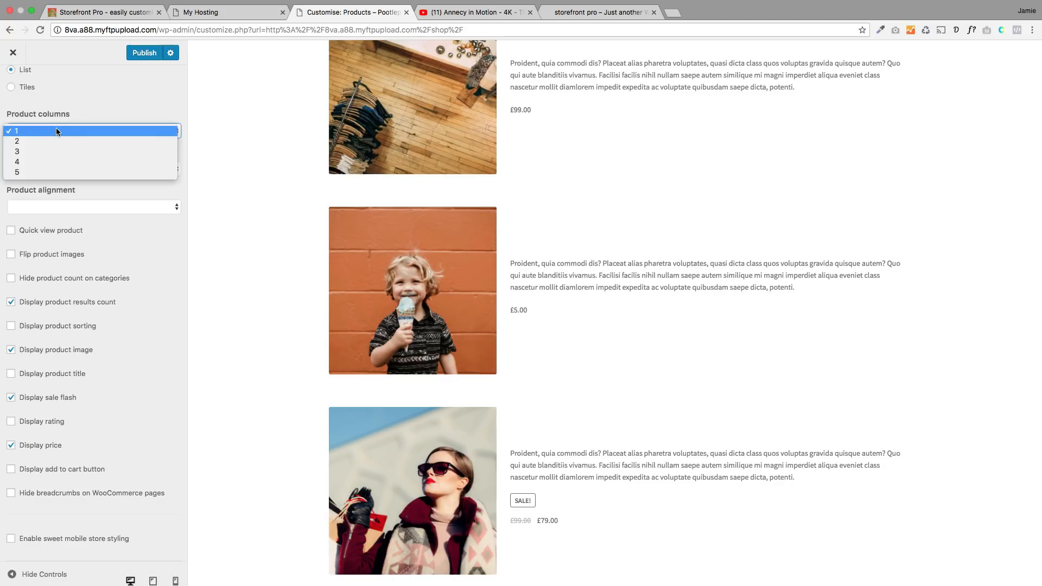
left_click(95, 83)
scroll(93, 99, "up", 4)
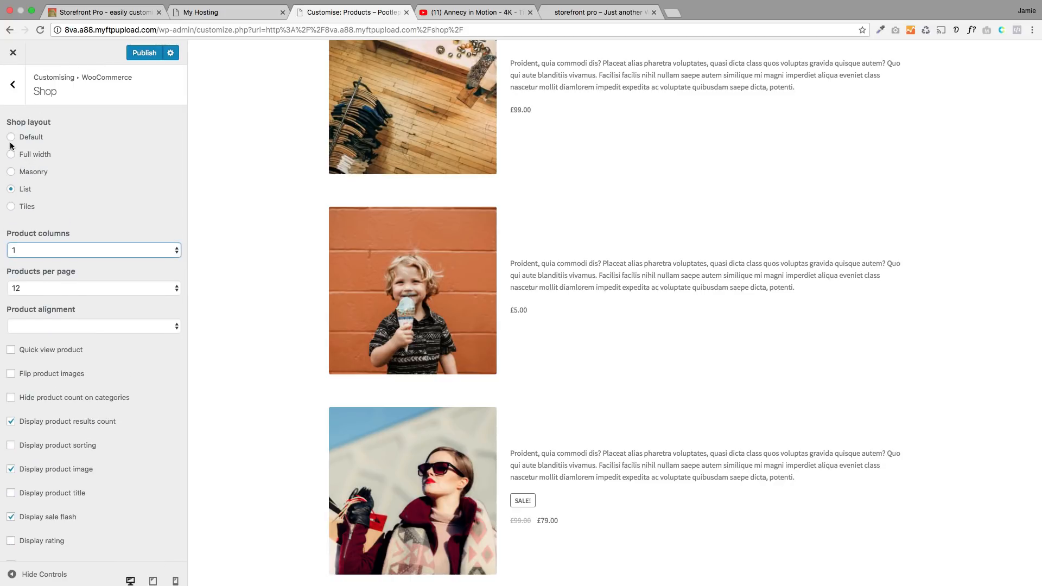
left_click(11, 137)
left_click(60, 251)
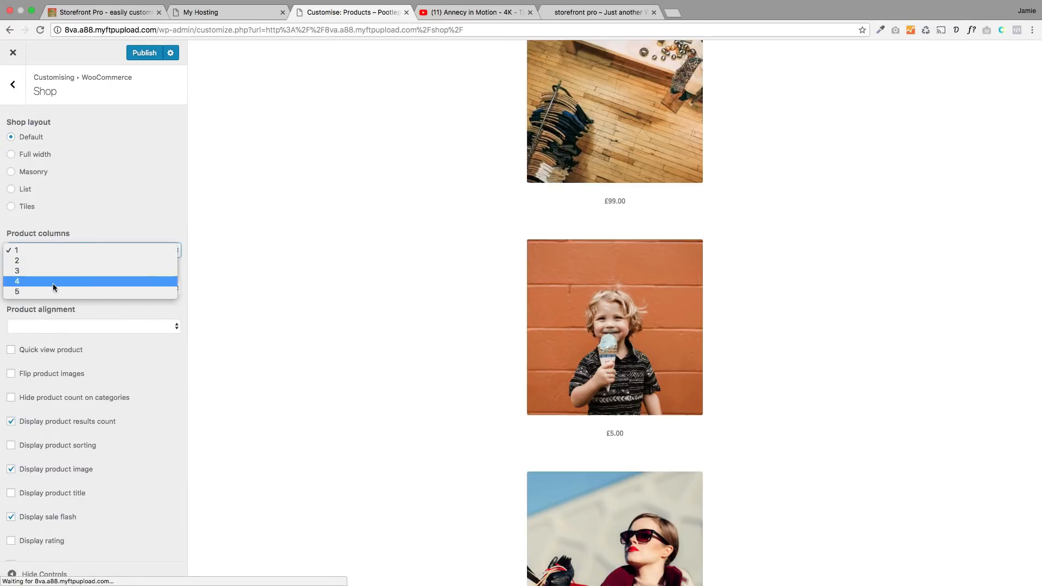
left_click(54, 288)
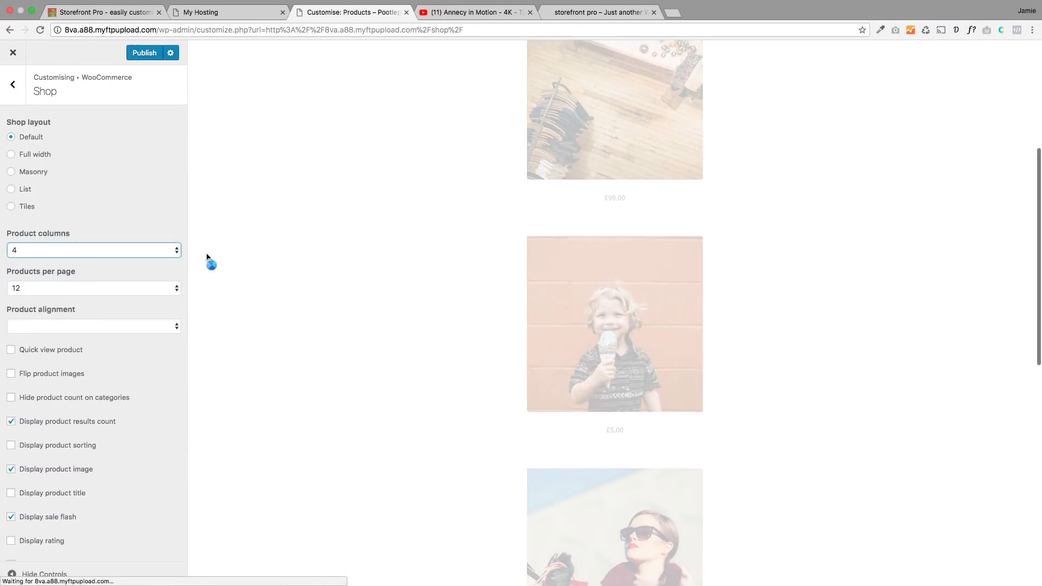
Turn product titles back on and publish the shop layout.
scroll(2, 404, "down", 5)
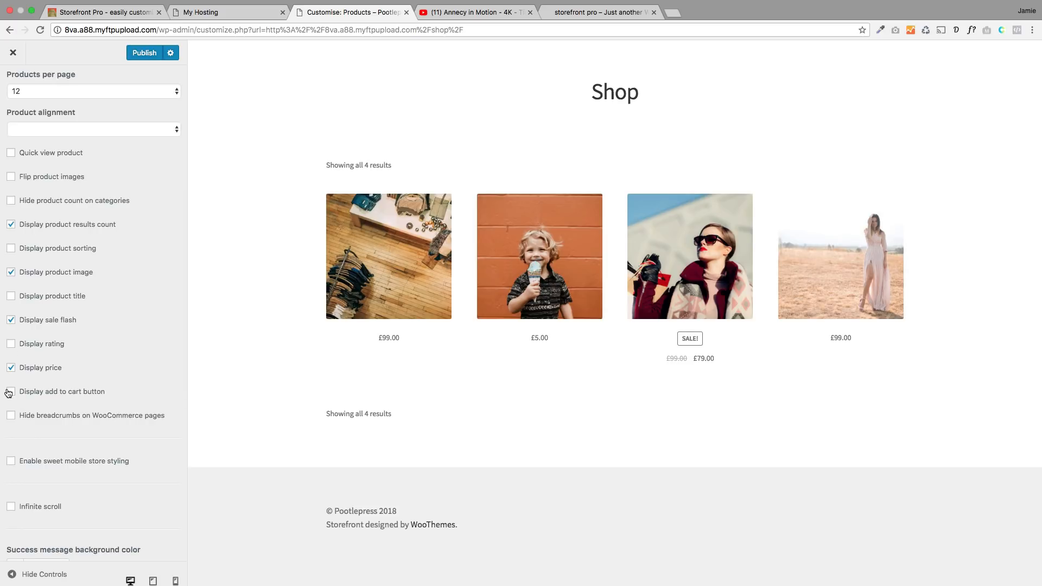
left_click(11, 297)
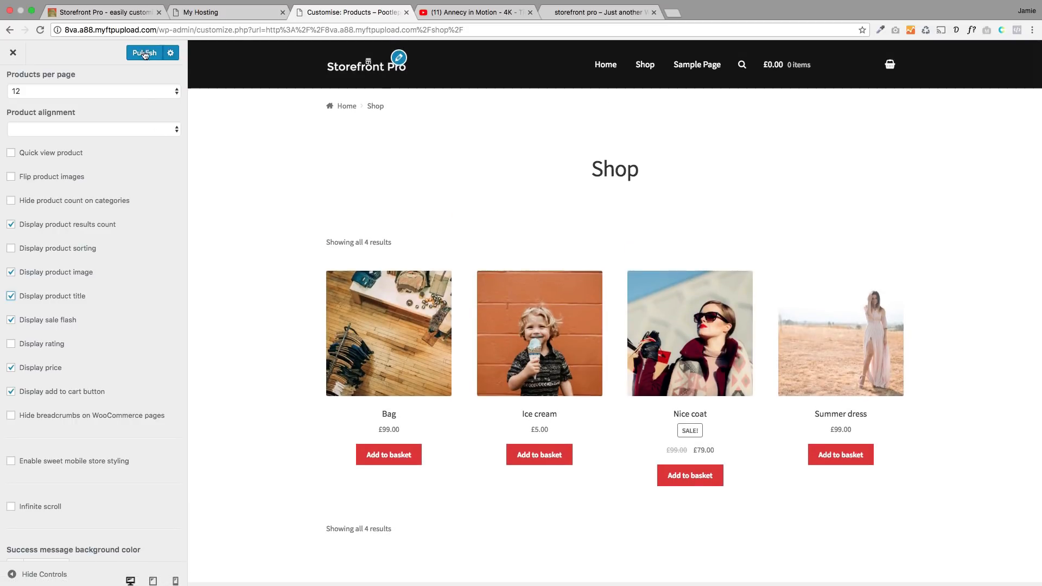
left_click(145, 54)
left_click(13, 52)
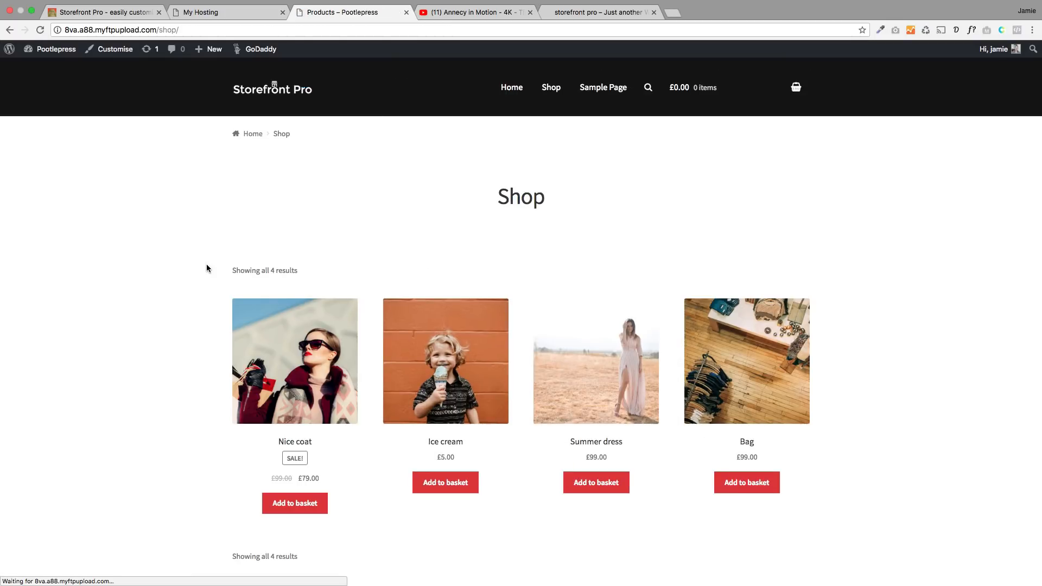
Open the Summer dress product page on the live site and scroll through it.
left_click(591, 361)
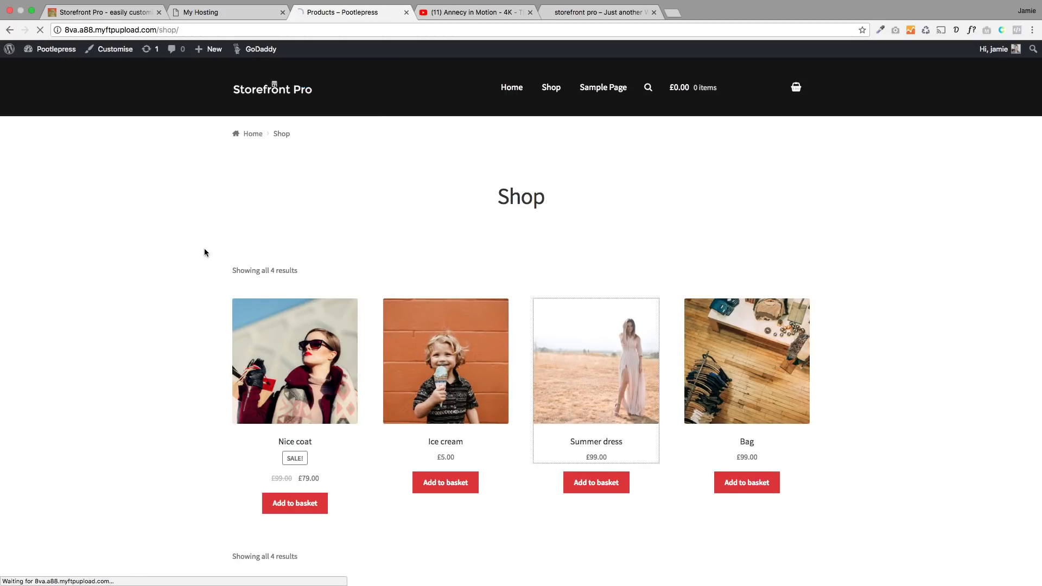
scroll(129, 305, "down", 4)
scroll(130, 305, "up", 4)
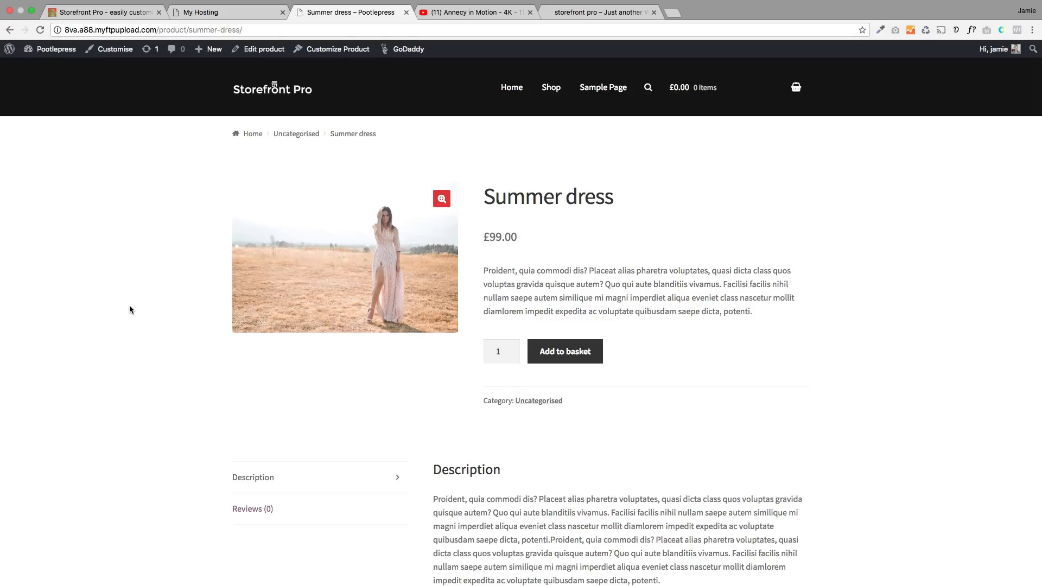
scroll(129, 309, "down", 5)
scroll(130, 310, "up", 5)
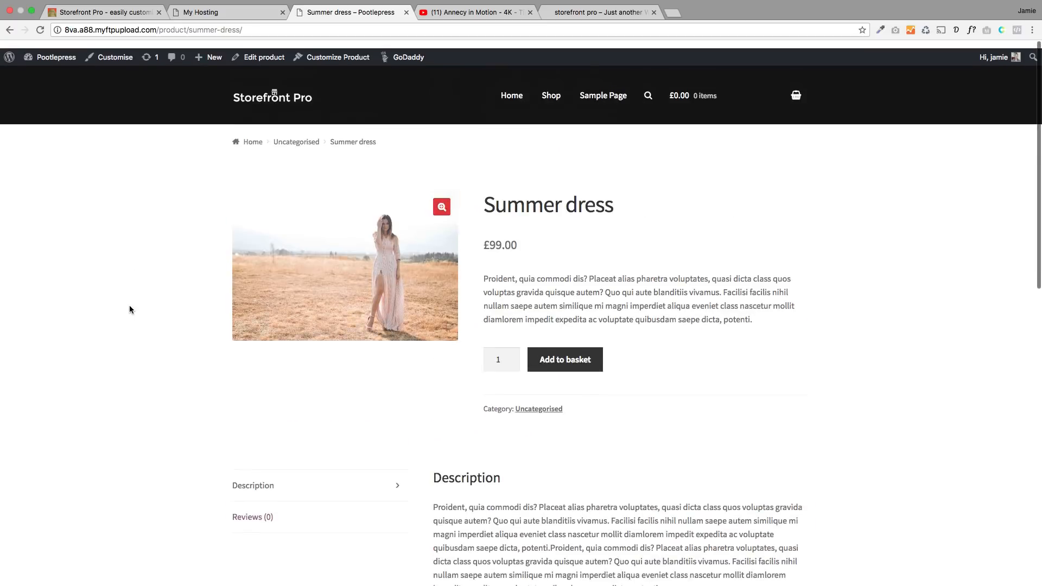
Flip between the Description and Reviews tabs, then launch the Customizer on this page.
left_click(270, 507)
left_click(273, 479)
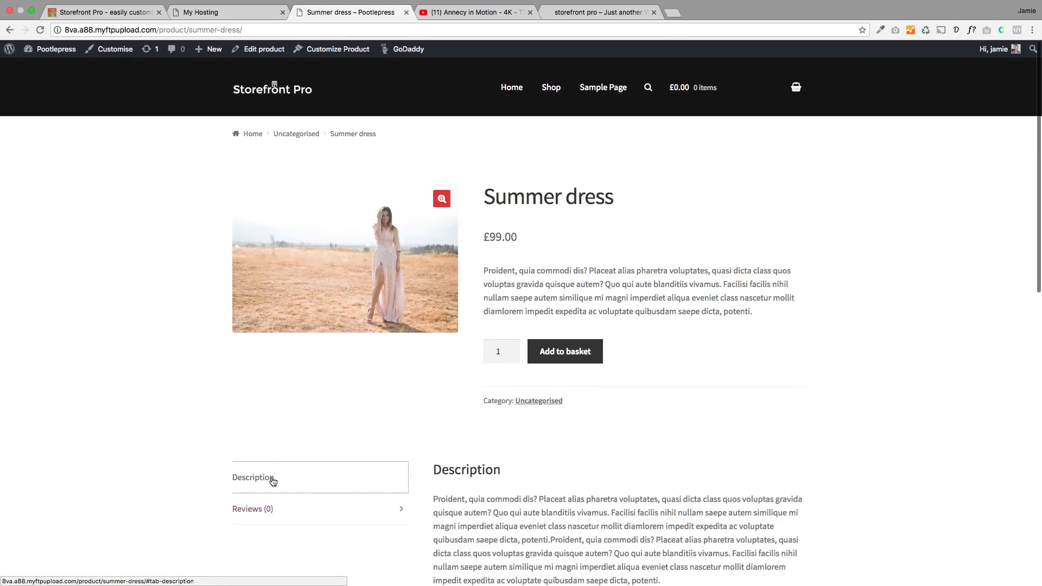
left_click(286, 505)
left_click(278, 480)
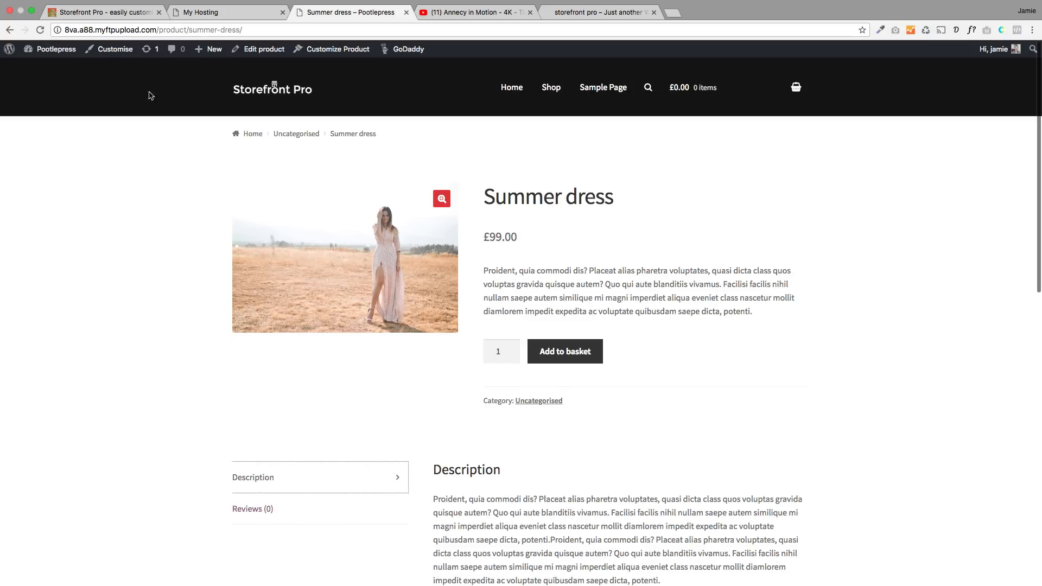
left_click(108, 52)
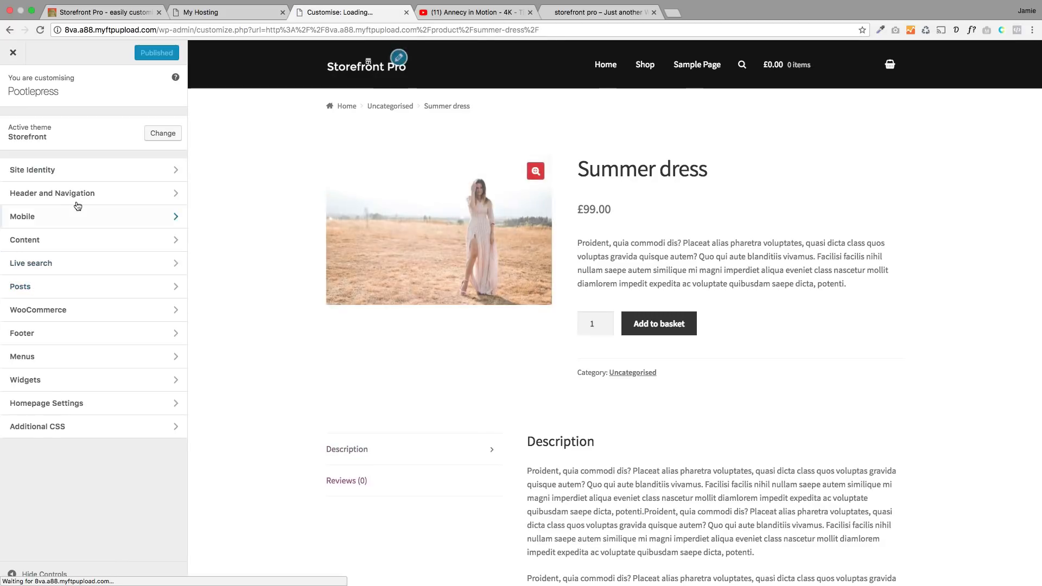
Set WooCommerce Product Details tabs to Accordion, test the Reviews (0) row, and publish.
left_click(96, 310)
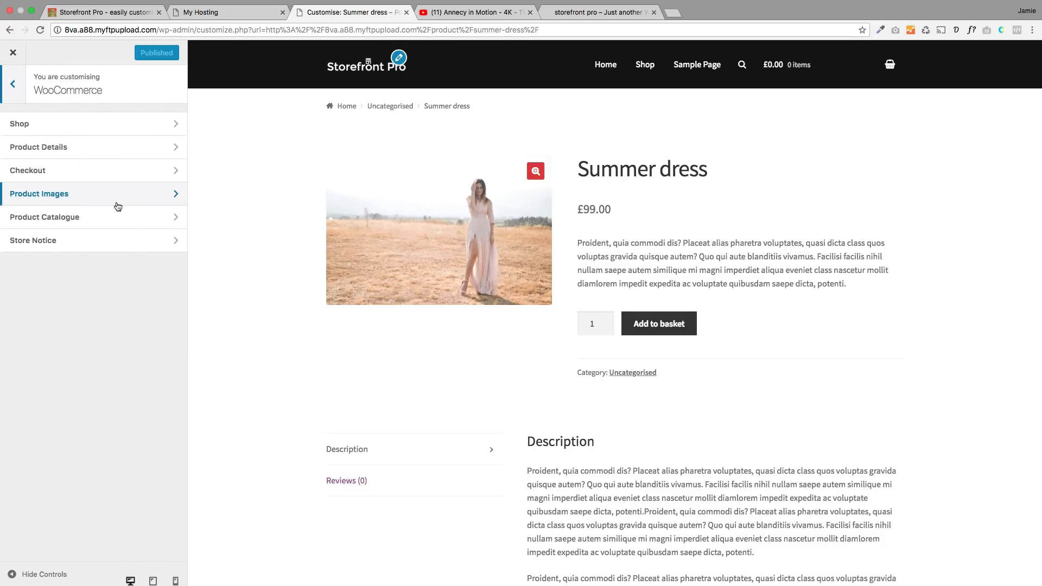
left_click(80, 147)
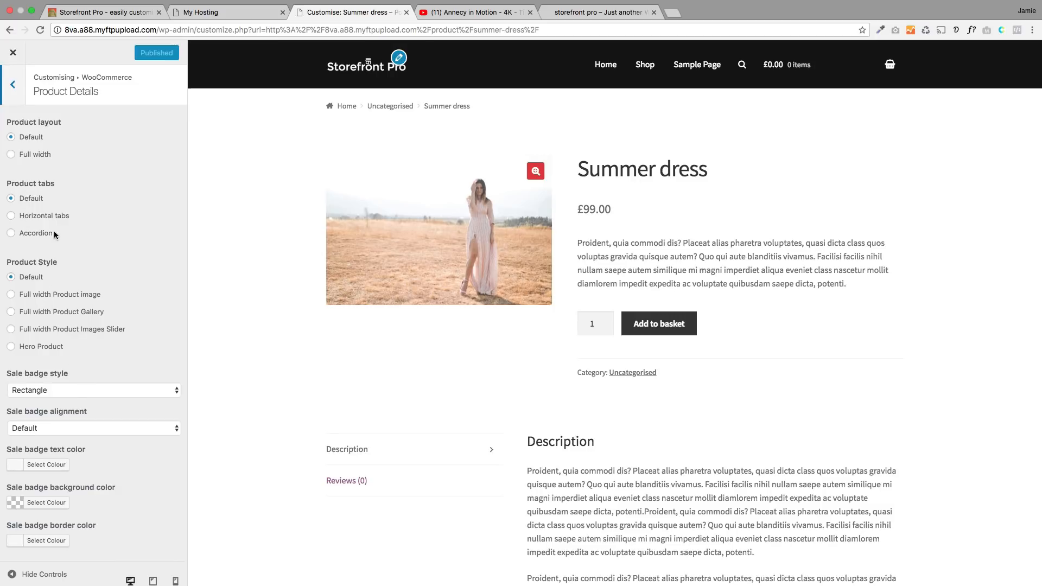
left_click(31, 234)
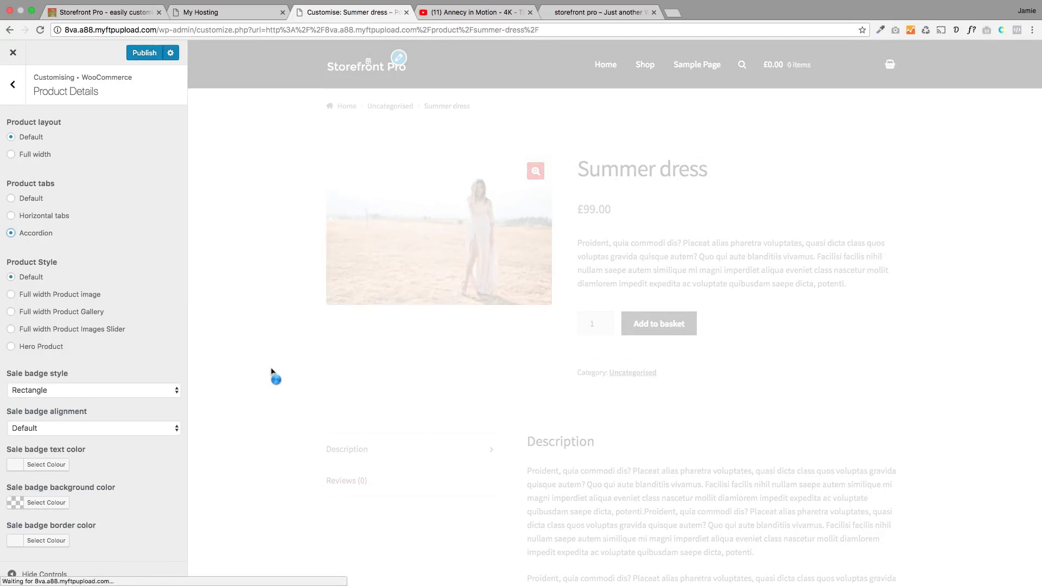
scroll(389, 364, "down", 2)
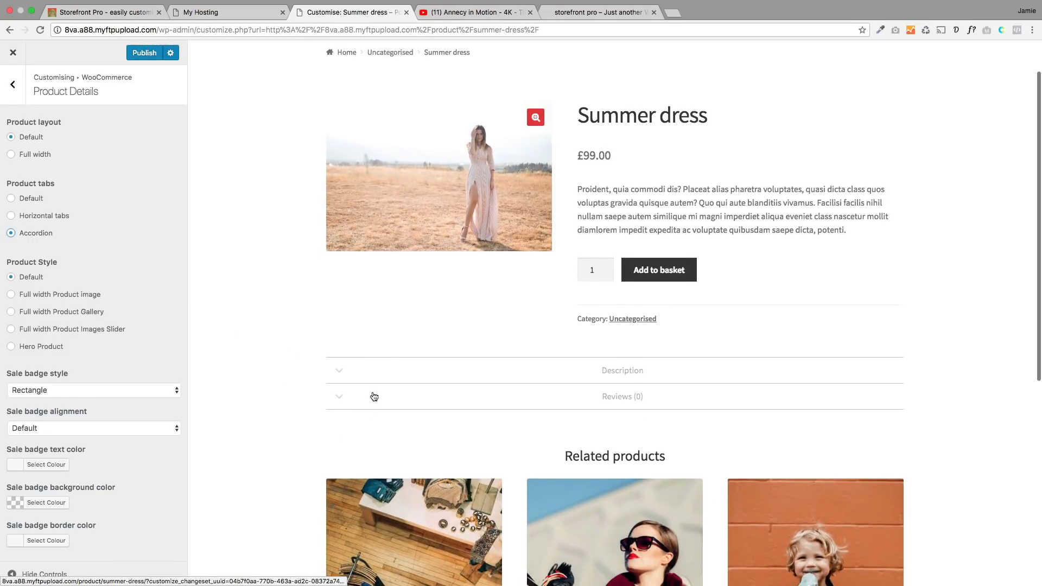
scroll(396, 369, "down", 5)
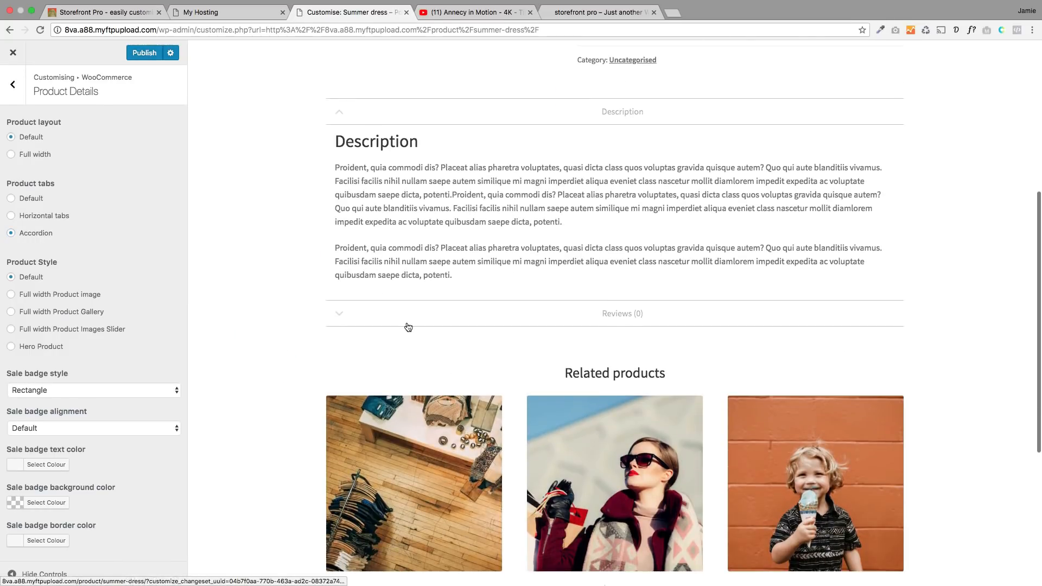
left_click(407, 323)
left_click(400, 145)
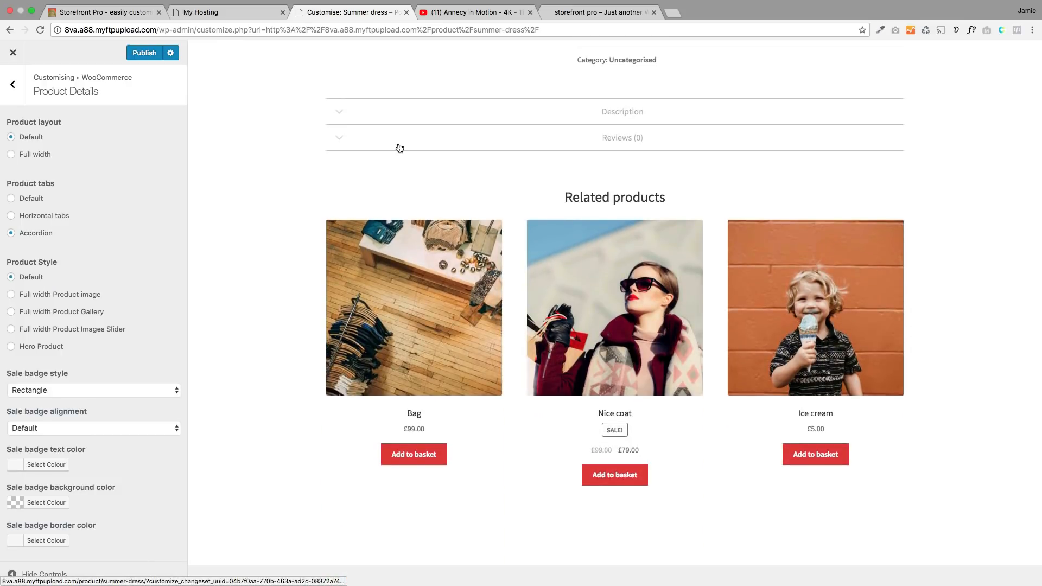
scroll(251, 310, "up", 6)
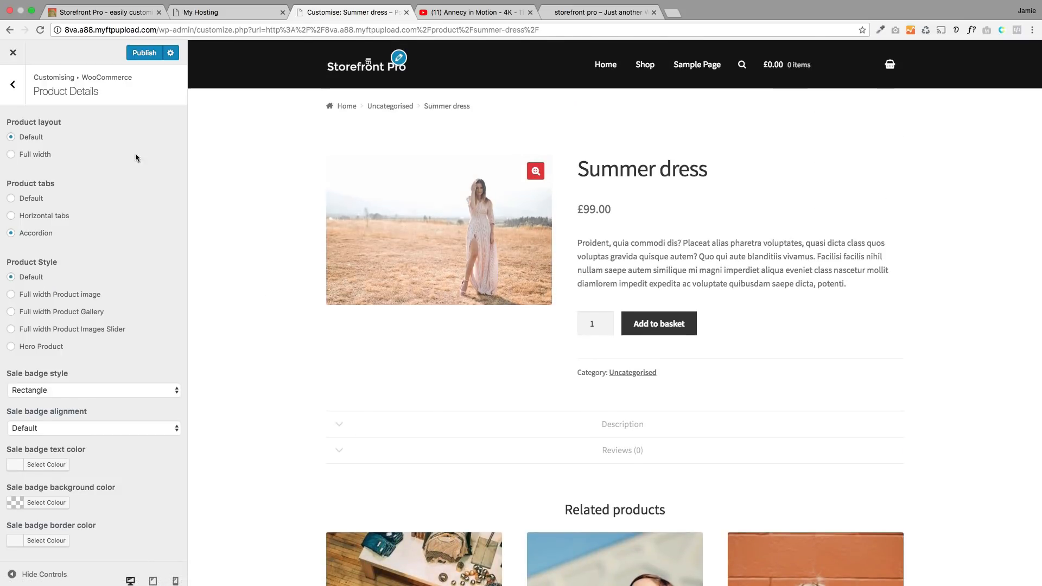
left_click(132, 55)
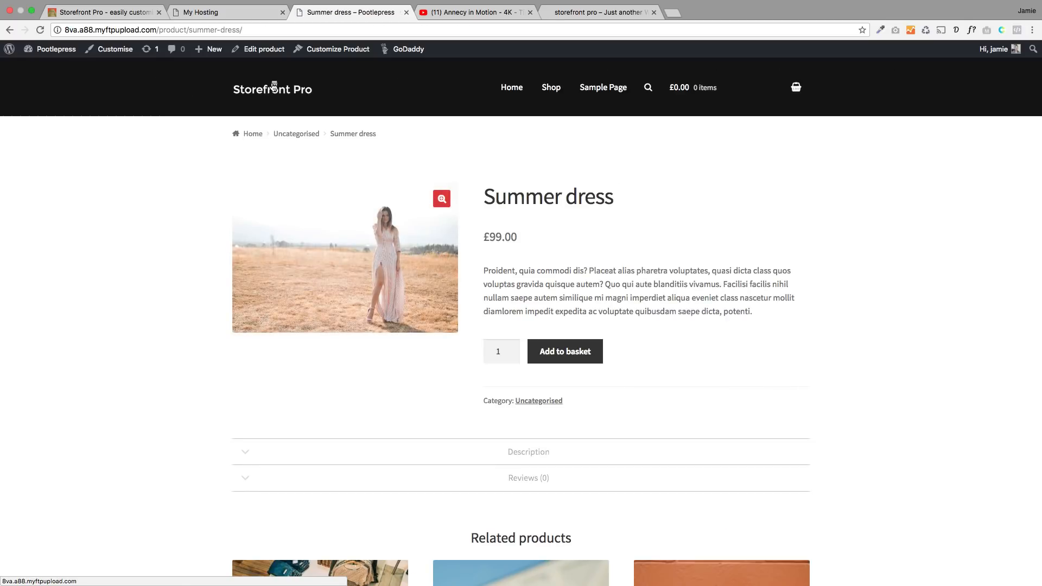
Add the Nice coat to the basket from the Shop page.
left_click(274, 87)
scroll(95, 342, "down", 4)
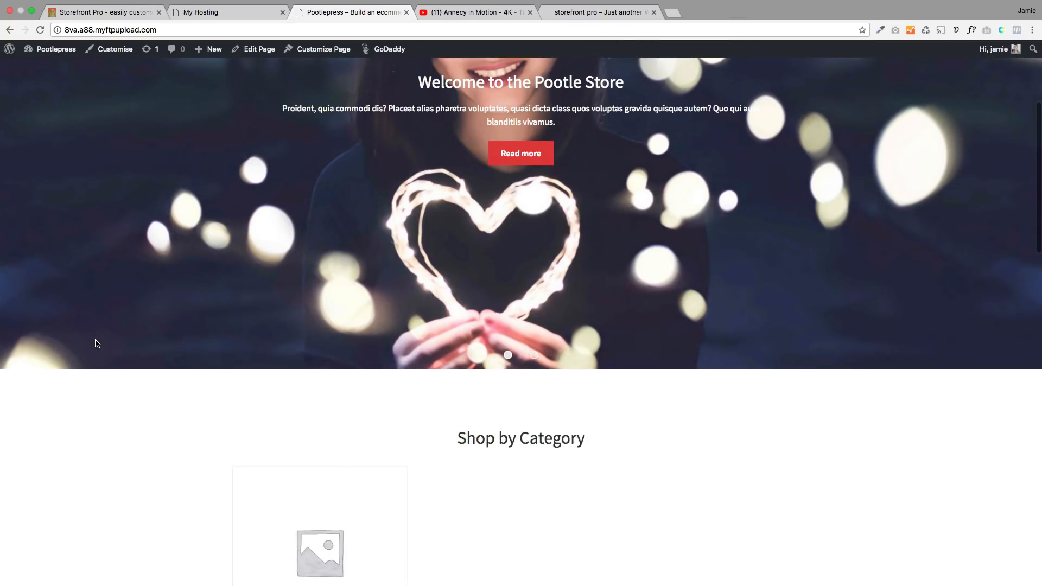
scroll(95, 343, "down", 20)
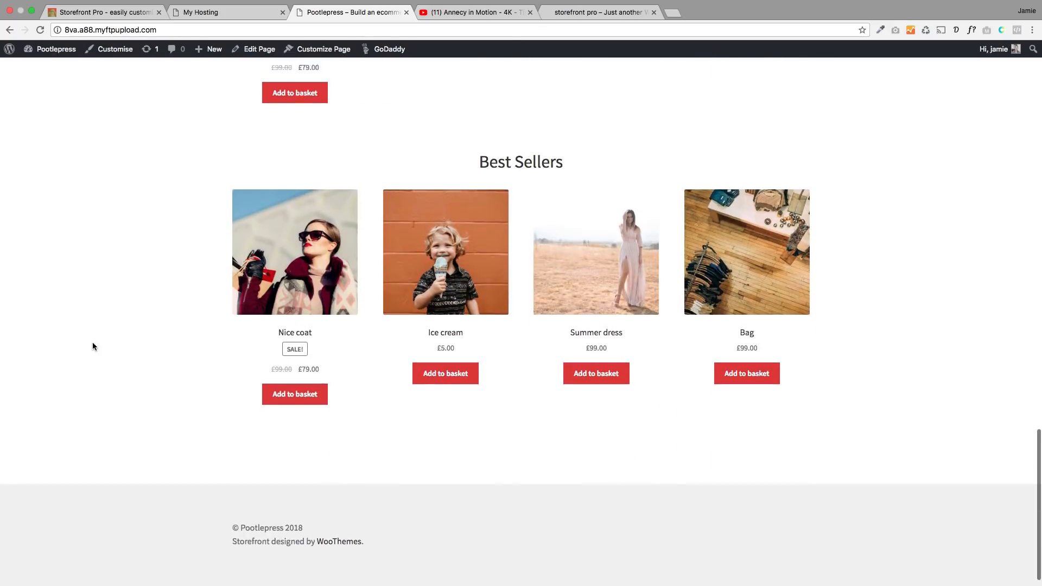
scroll(92, 346, "up", 6)
scroll(191, 332, "up", 12)
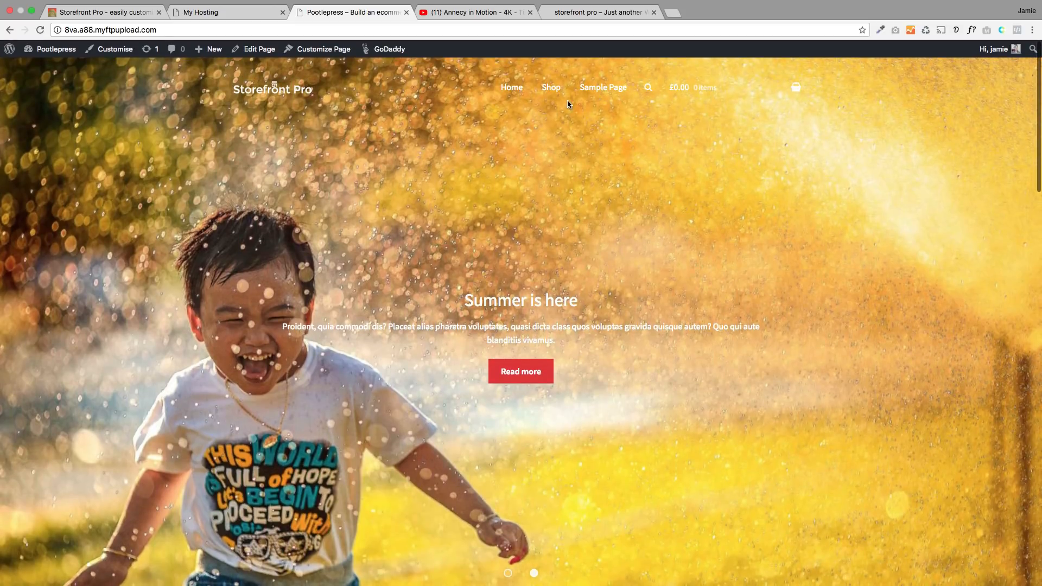
left_click(552, 92)
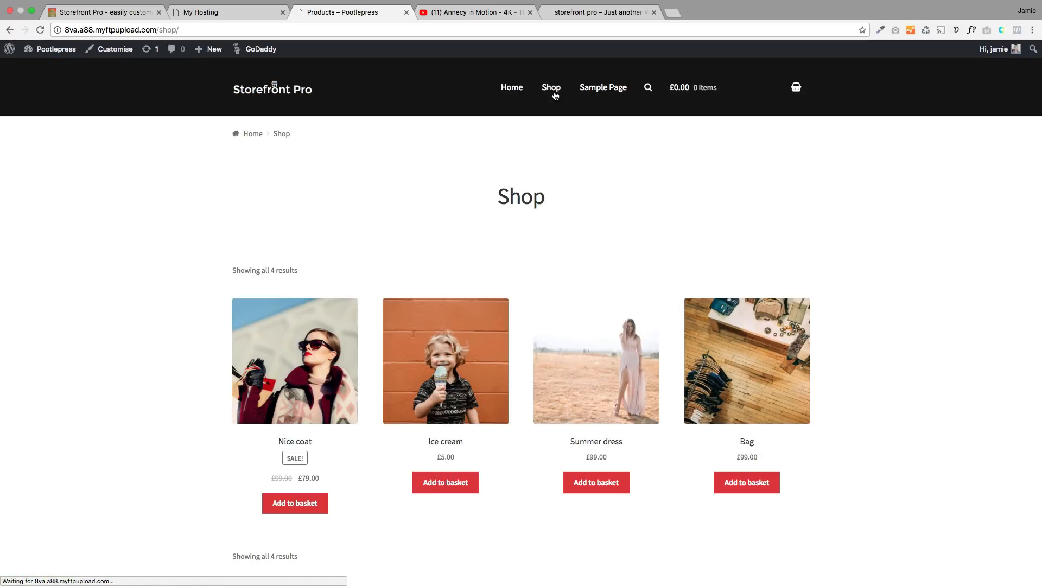
scroll(158, 277, "down", 5)
left_click(241, 221)
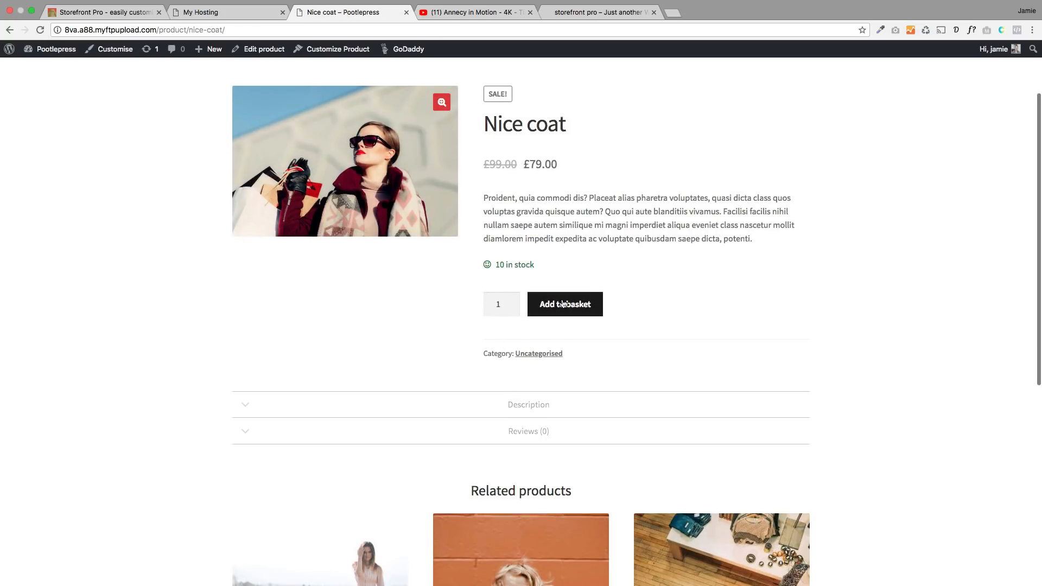
left_click(565, 308)
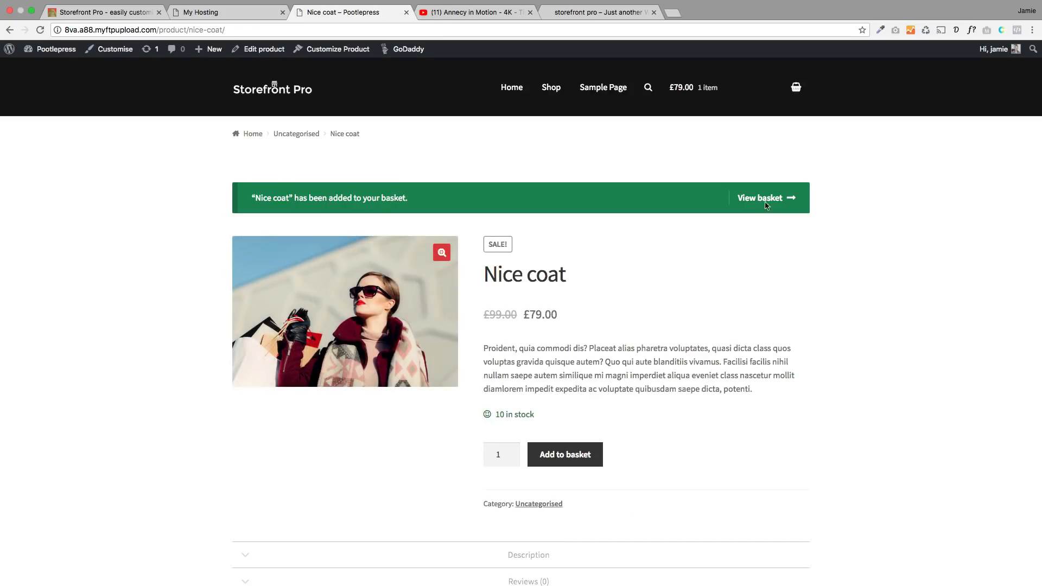
Review the basket and checkout pages for the Nice coat (£84 total).
left_click(737, 208)
scroll(491, 389, "down", 5)
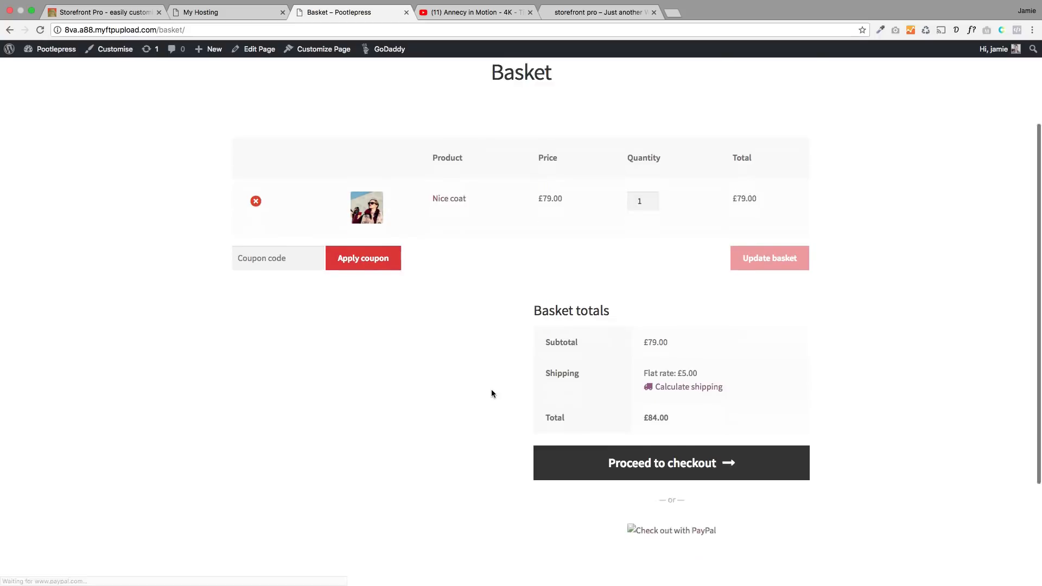
left_click(673, 444)
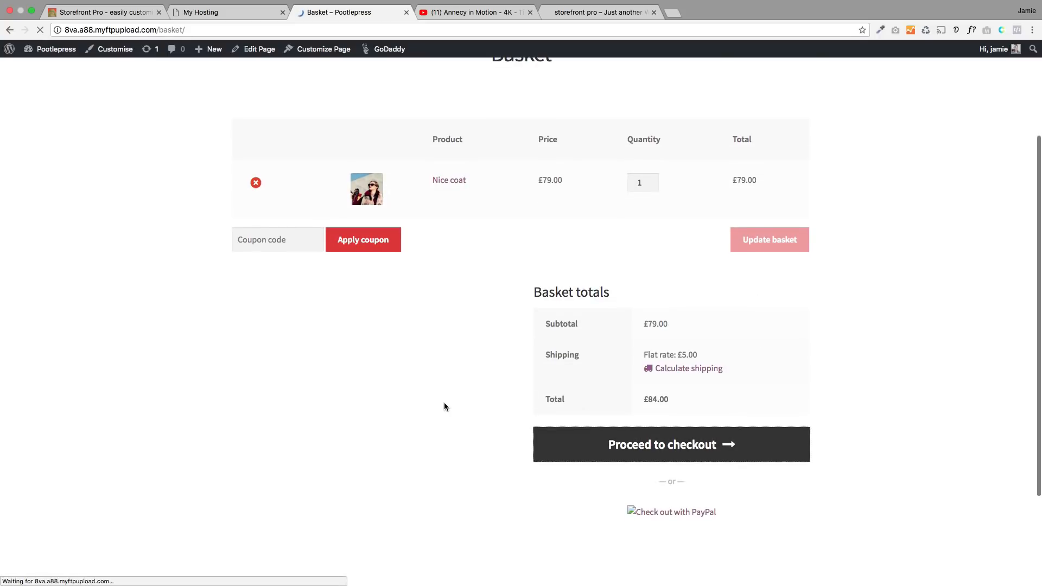
scroll(423, 402, "down", 10)
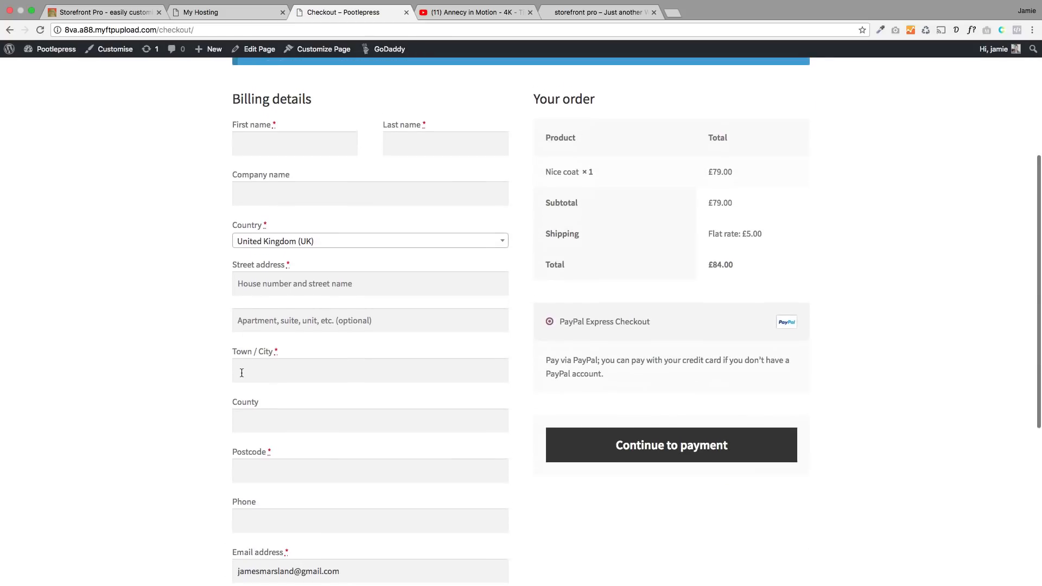
scroll(334, 113, "up", 10)
Visit the Sample Page from the home page, then start a new page.
left_click(286, 96)
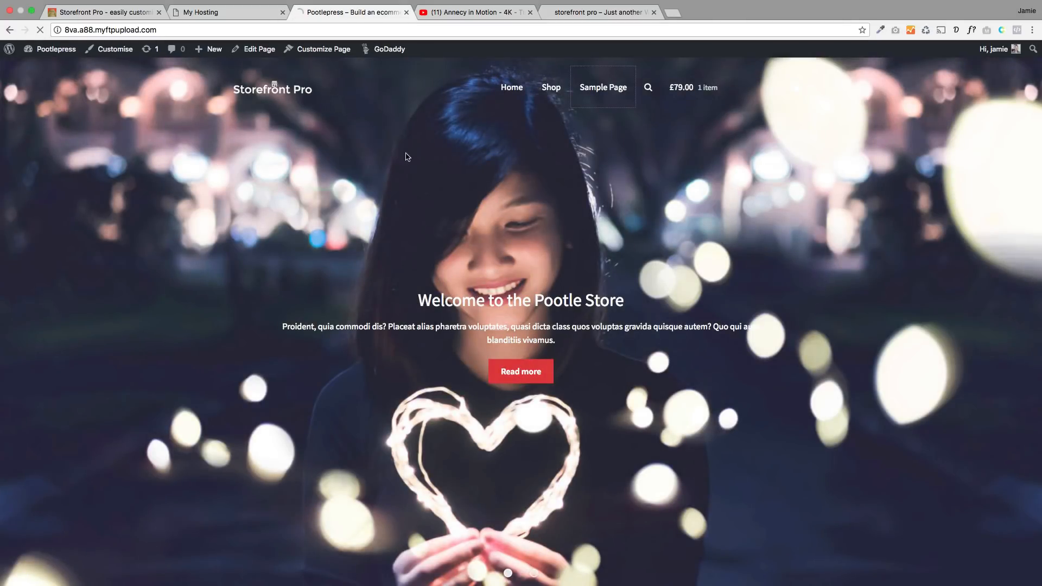
left_click(603, 87)
left_click_drag(400, 242, 602, 374)
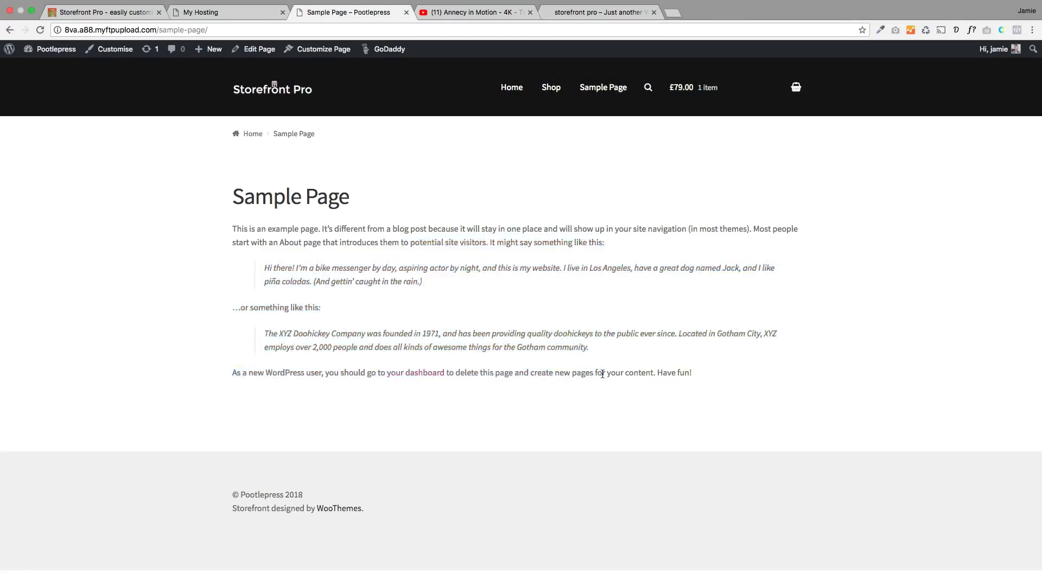
mouse_move(211, 48)
left_click(213, 102)
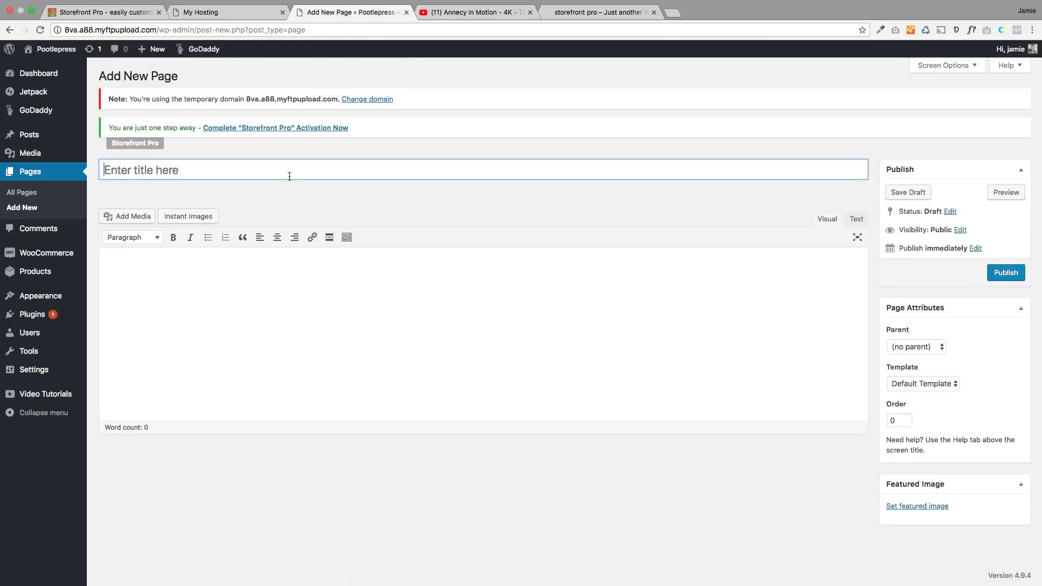
Title the page 'Contact us', paste a lorem ipsum paragraph as its body, and publish.
type("Contact us")
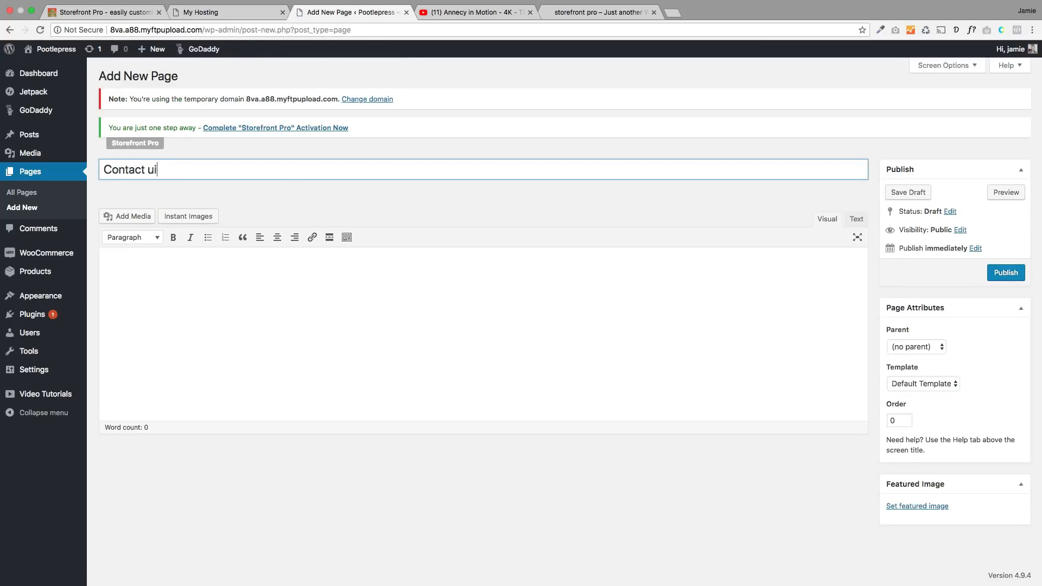
left_click(304, 260)
type("Proident, quia commodi dis? Placeat alias pharetra voluptates, quasi dicta class quos voluptas gravida quisque autem? Quo qui aute blanditiis vivamus. Facilisi facilis nihil nullam saepe autem similique mi magni imperdiet aliqua eveniet class nascetur mollit diamlorem impedit expedita ac voluptate quibusdam saepe dicta, potenti.")
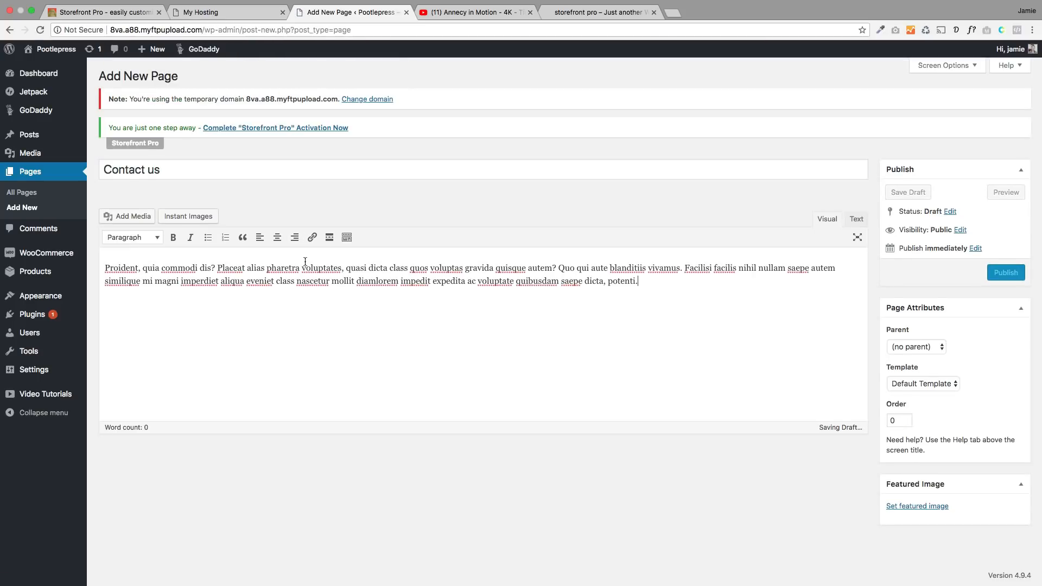
key("Return")
left_click(996, 273)
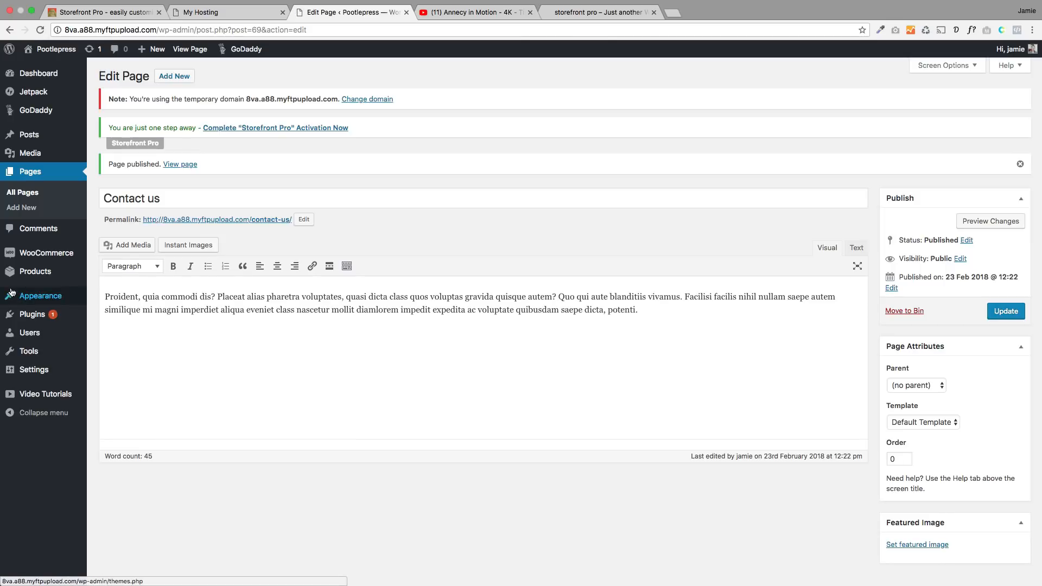
Remove Sample Page from the site's main menu.
mouse_move(70, 298)
left_click(130, 348)
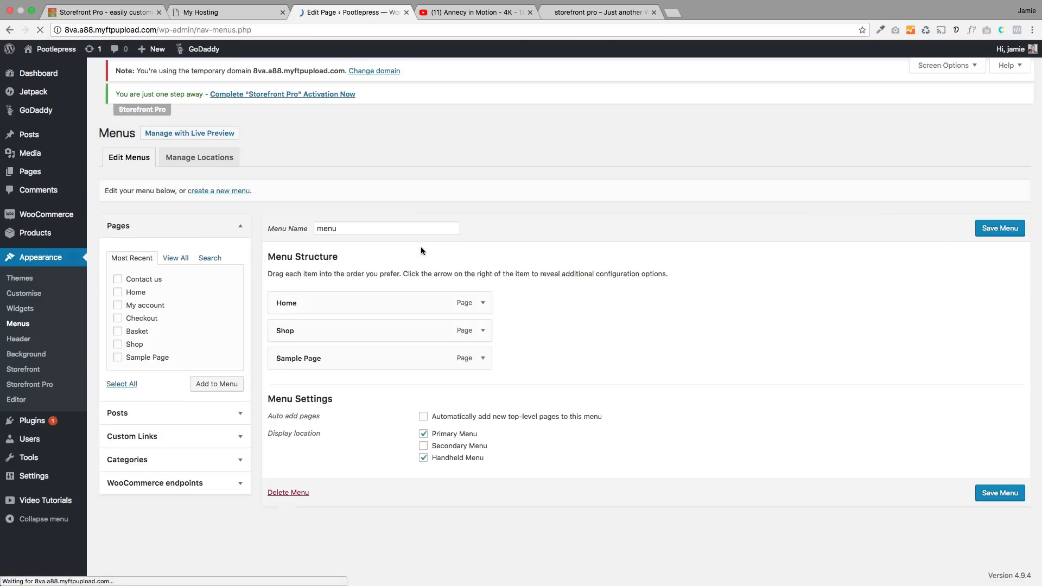
left_click(482, 369)
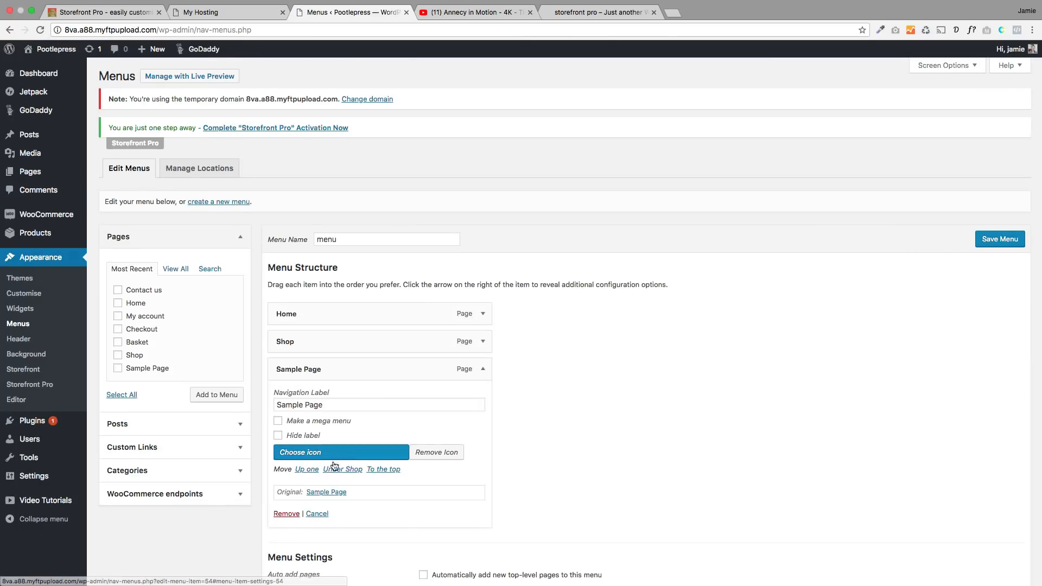
left_click(287, 513)
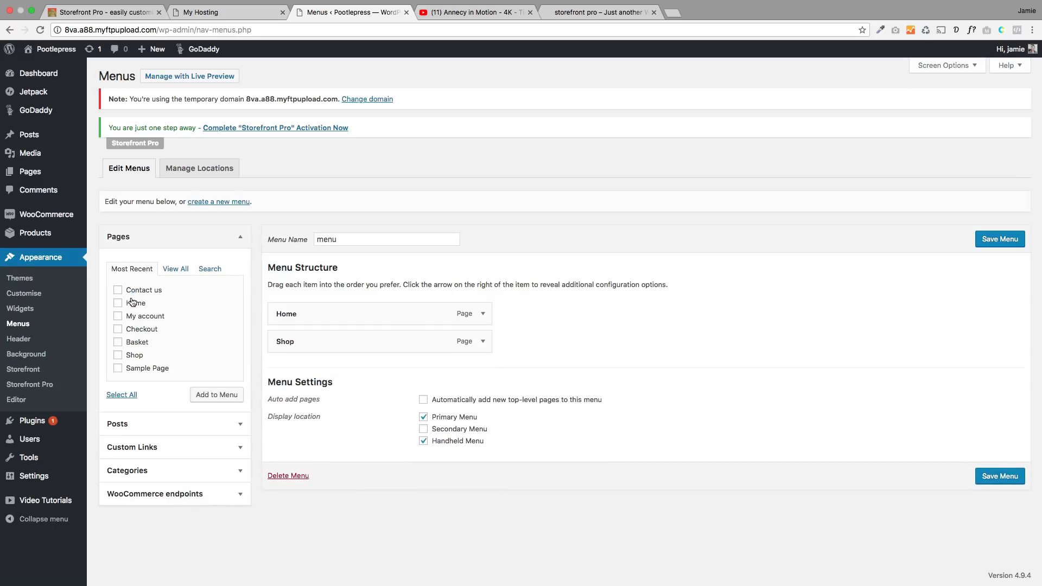
Add the Contact us page to the menu, save it, and check it on the live site.
left_click_drag(131, 291, 165, 295)
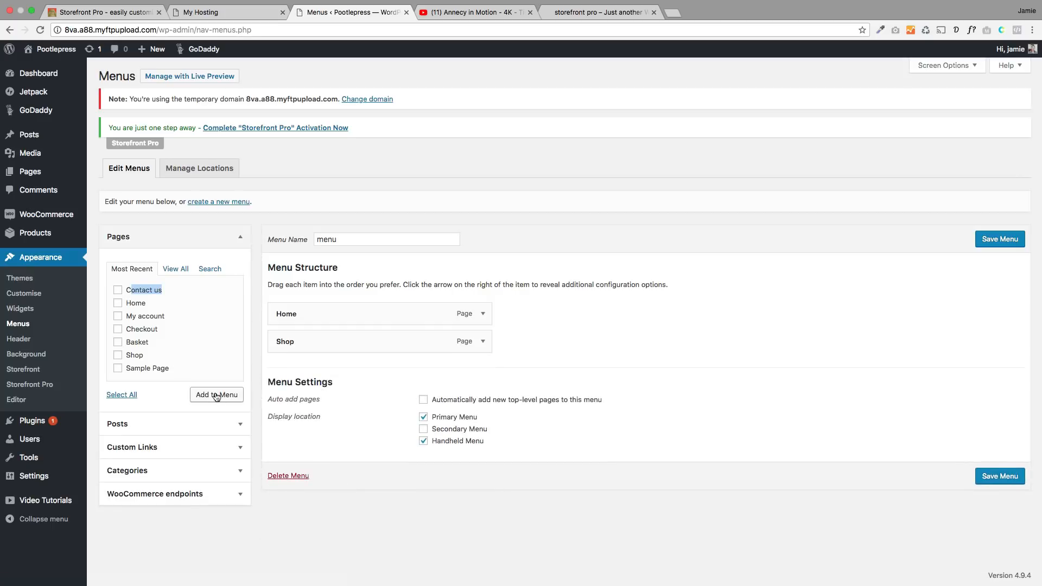
left_click(117, 290)
left_click(212, 400)
left_click(998, 239)
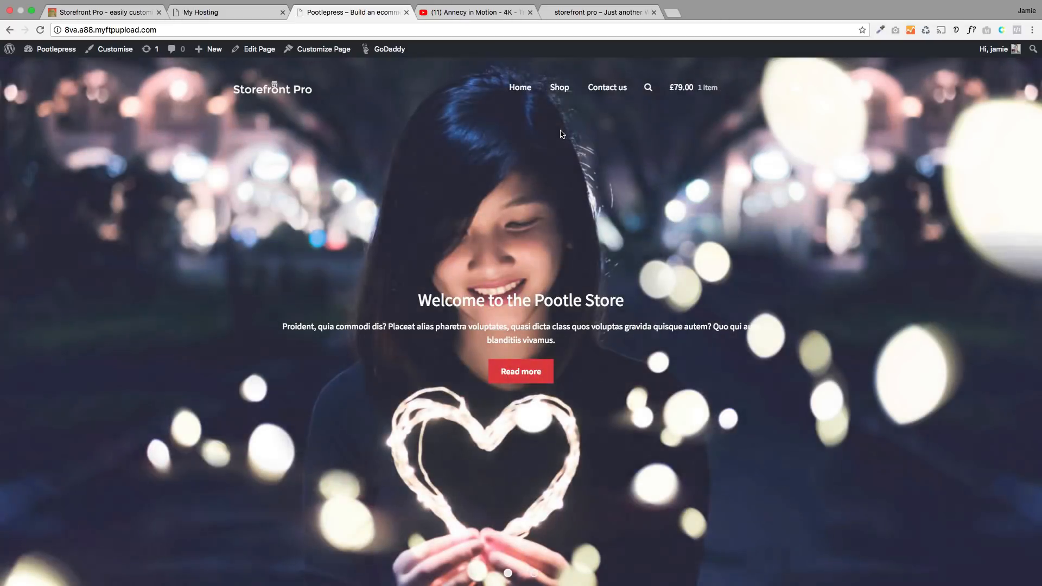
left_click(607, 88)
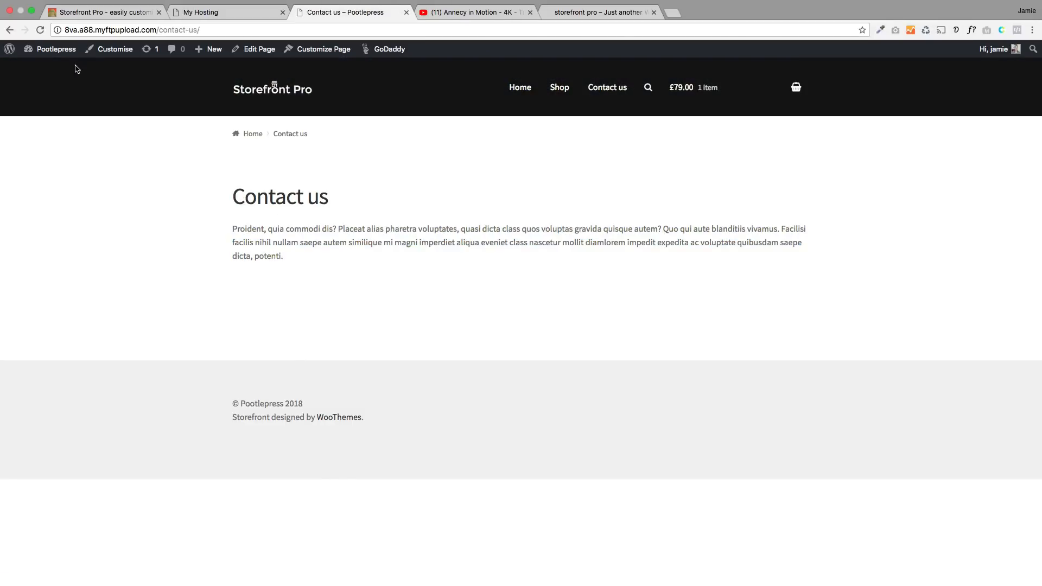
left_click(41, 67)
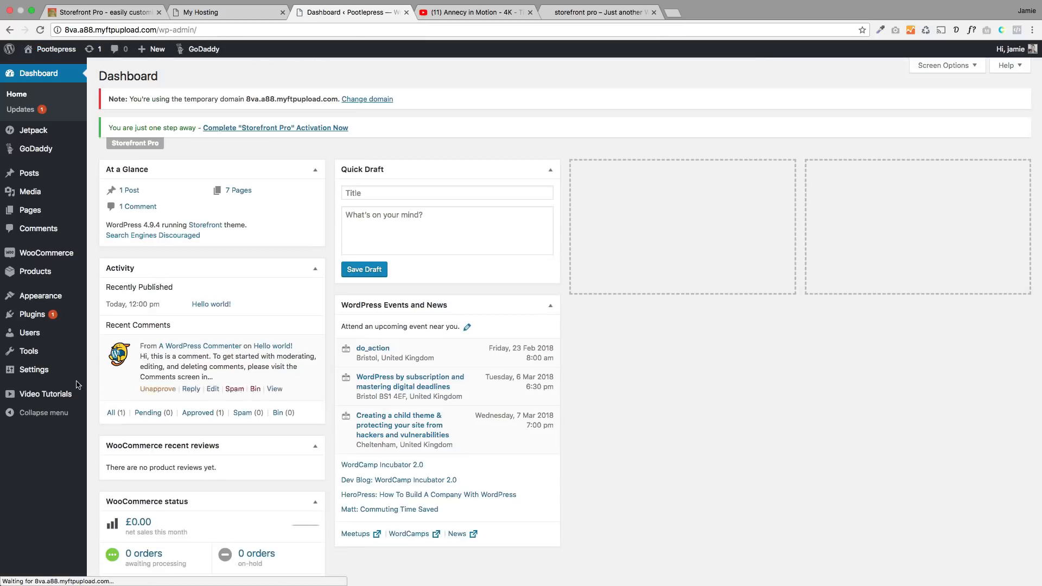
Search the plugin directory for 'ninja forms', then install and activate Ninja Forms.
left_click(33, 314)
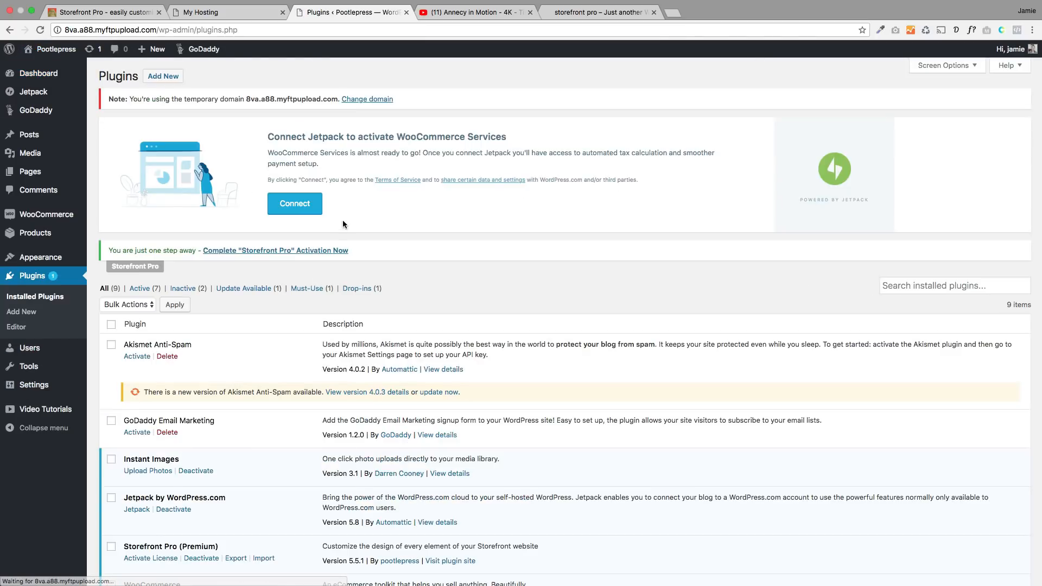
left_click(162, 76)
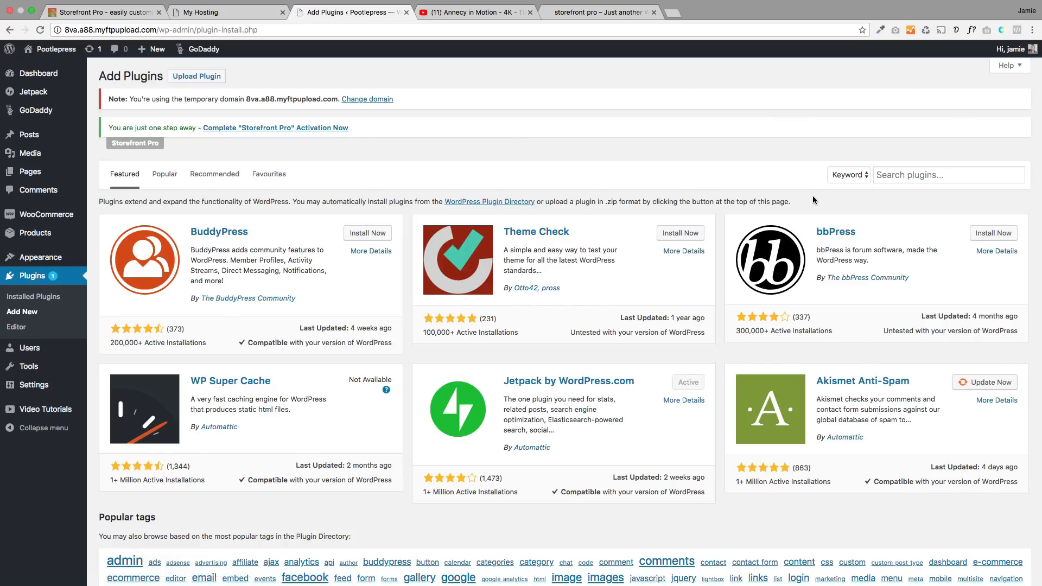
left_click(898, 176)
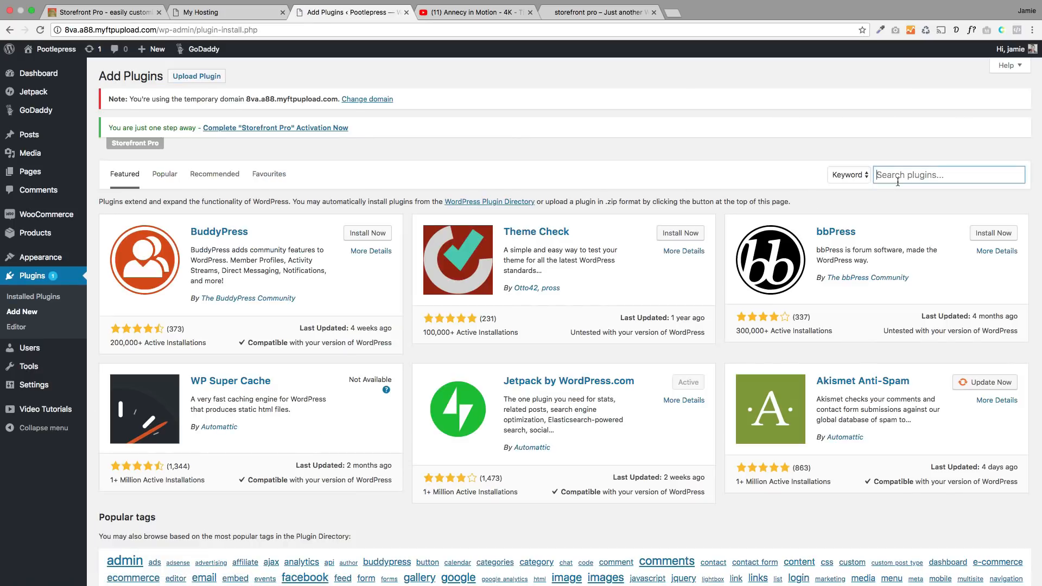
type("ninja forms")
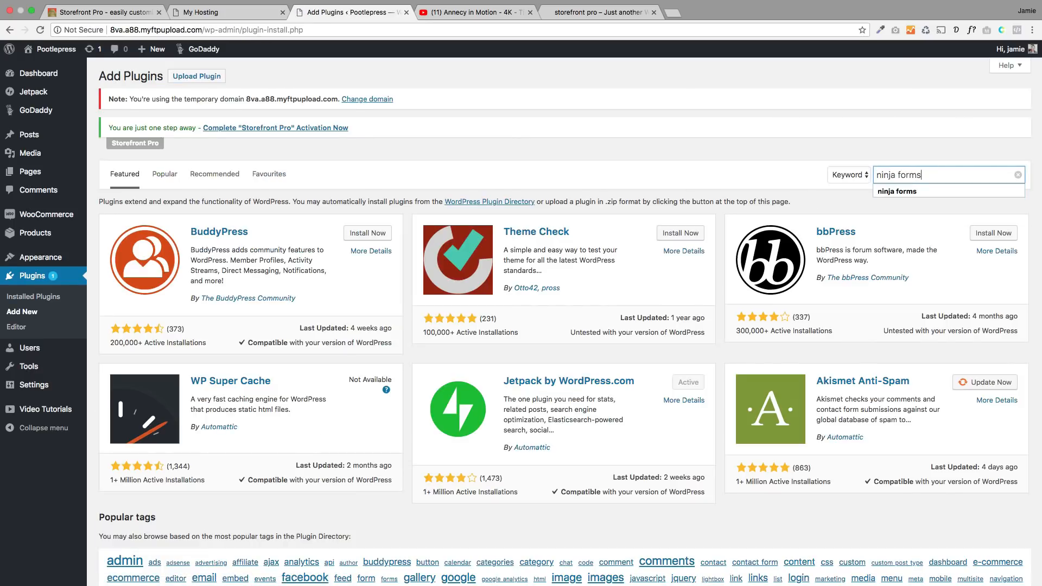
key("Return")
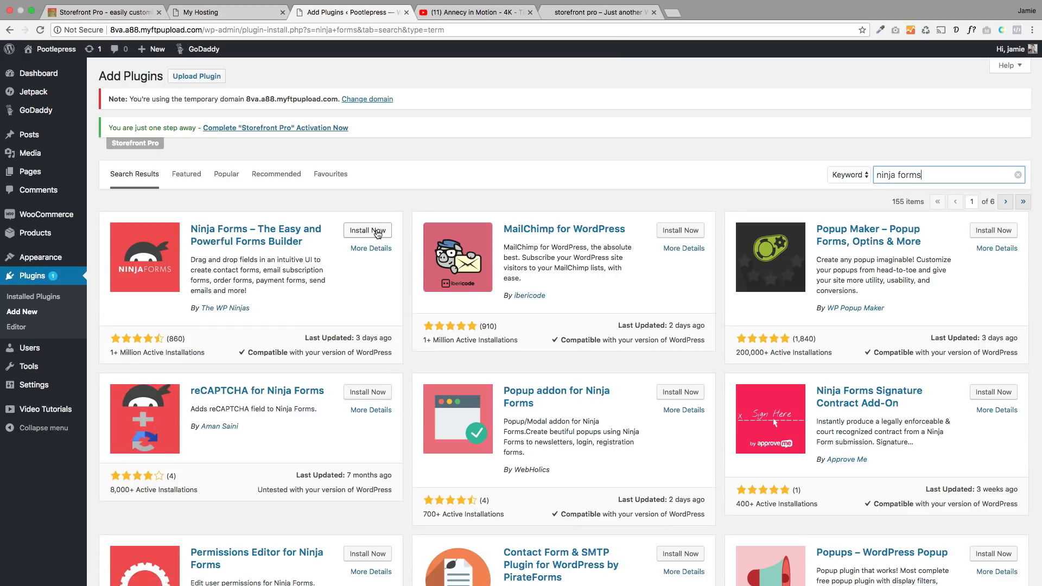
left_click(374, 230)
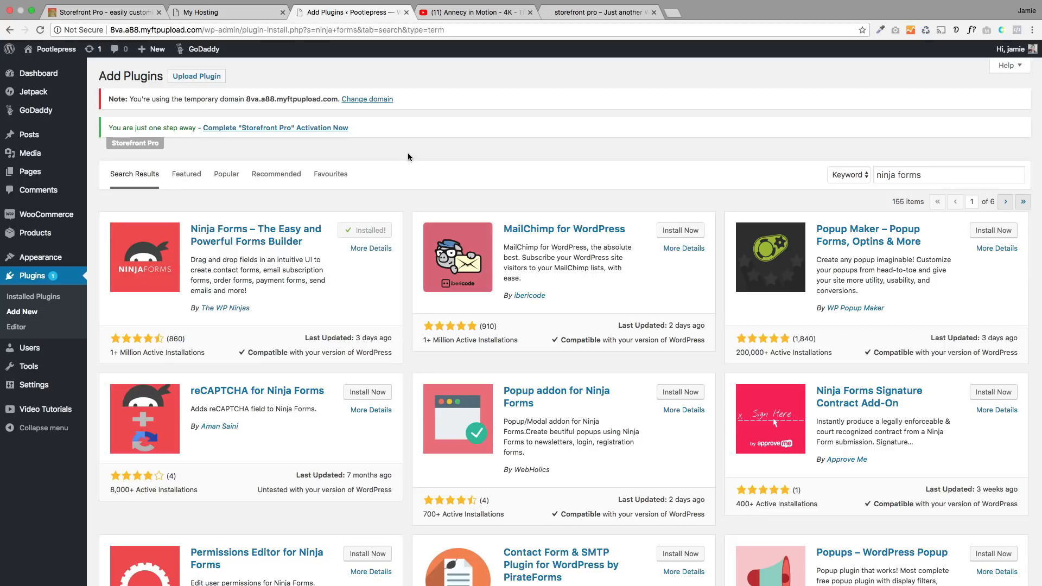
left_click(374, 230)
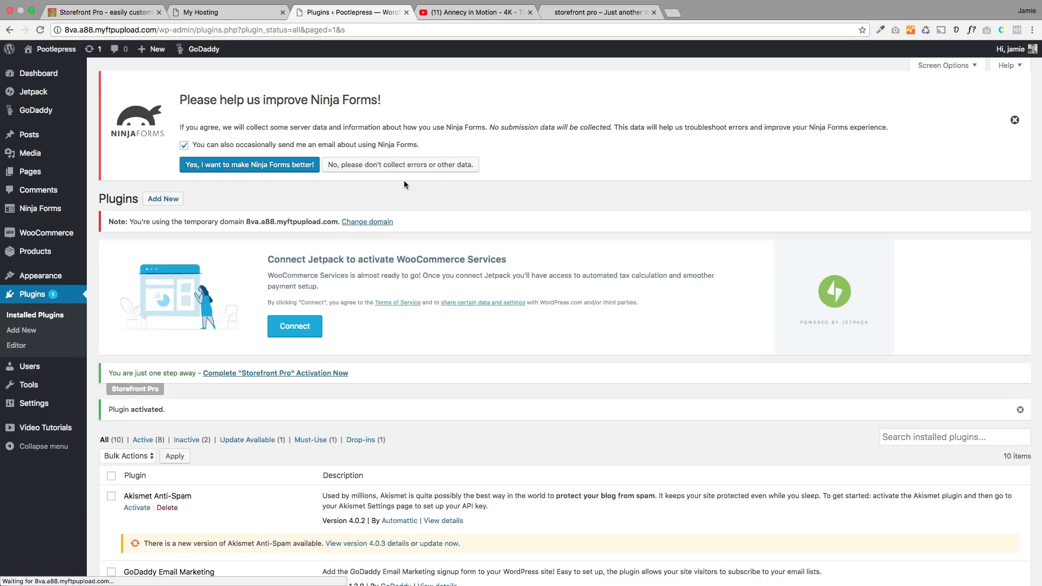
Turn off Display Form Title in the Contact Me form's display settings and publish it.
mouse_move(20, 211)
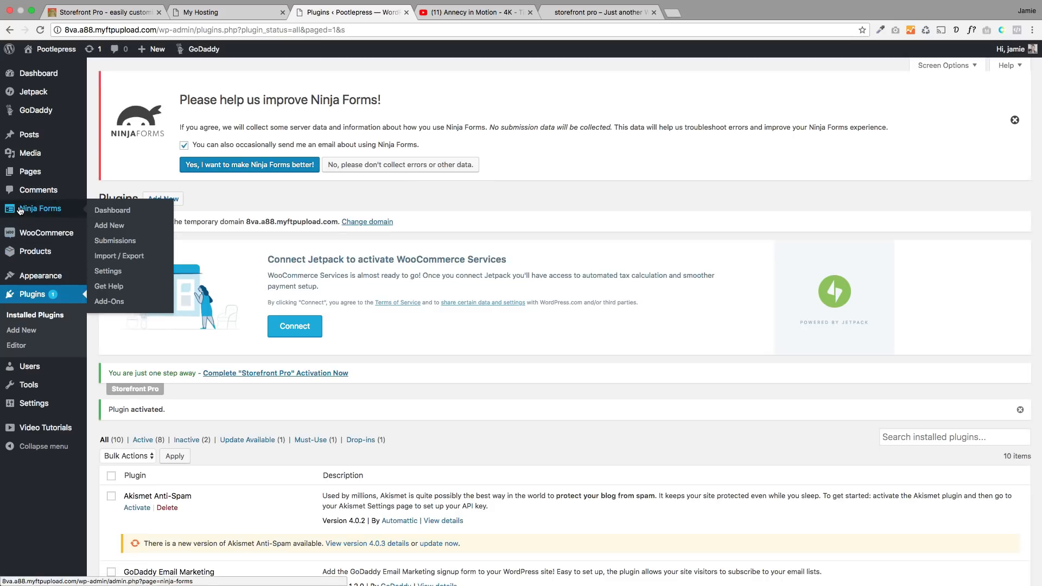
left_click(122, 212)
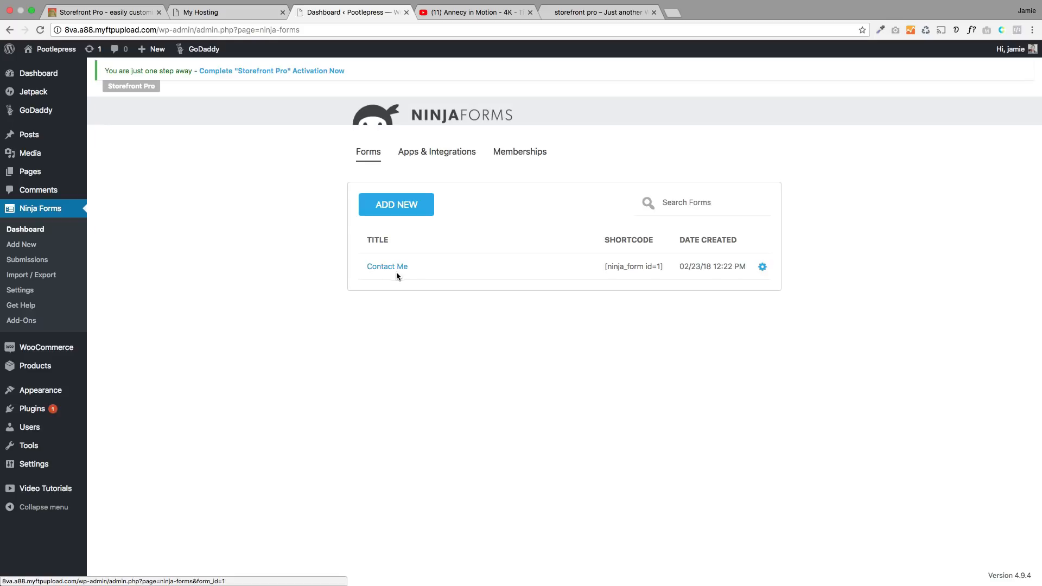
left_click(396, 273)
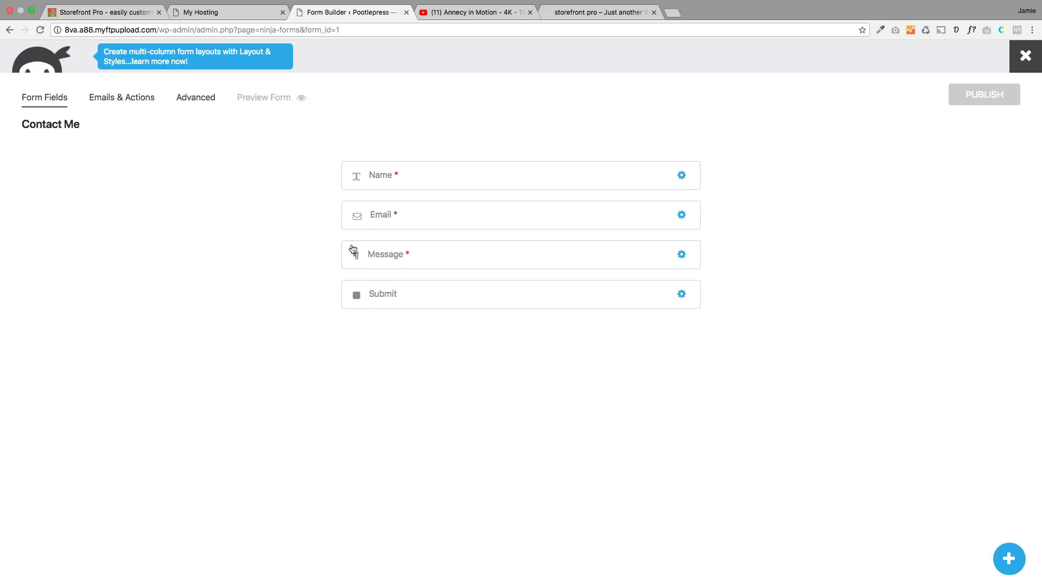
left_click(199, 103)
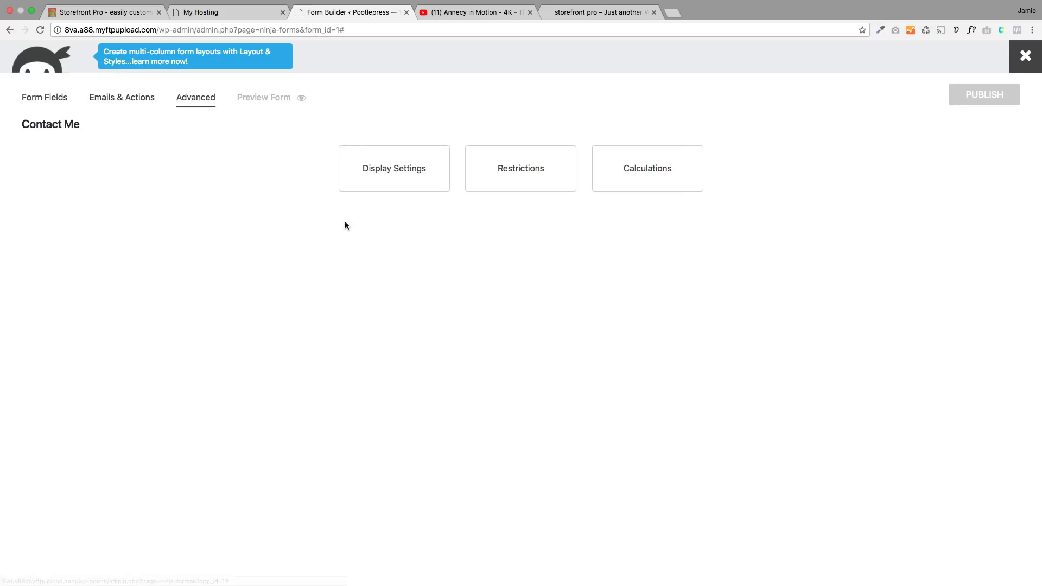
left_click(418, 185)
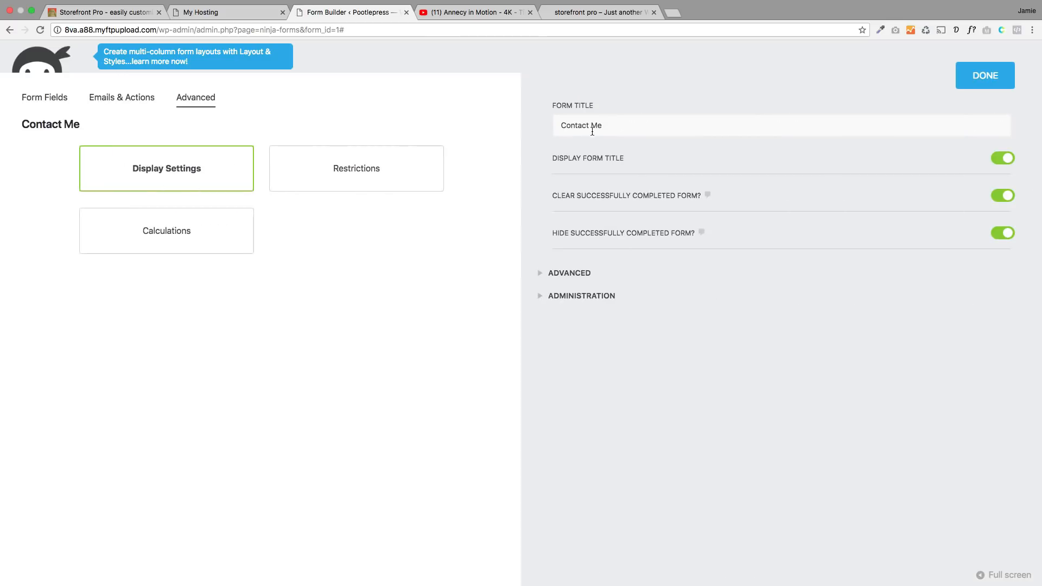
left_click(1001, 158)
left_click(985, 76)
left_click(1009, 95)
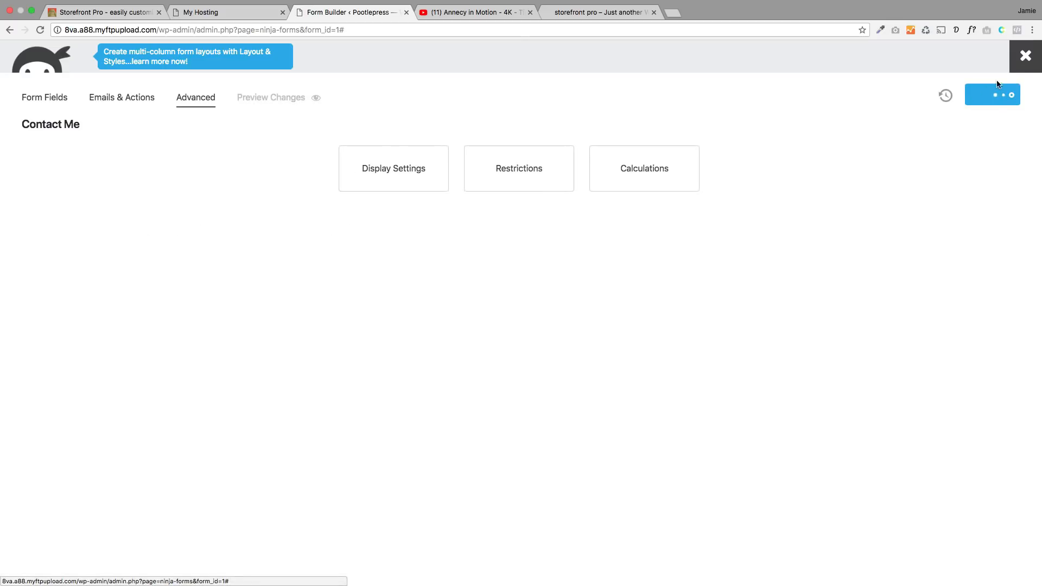
left_click(1019, 59)
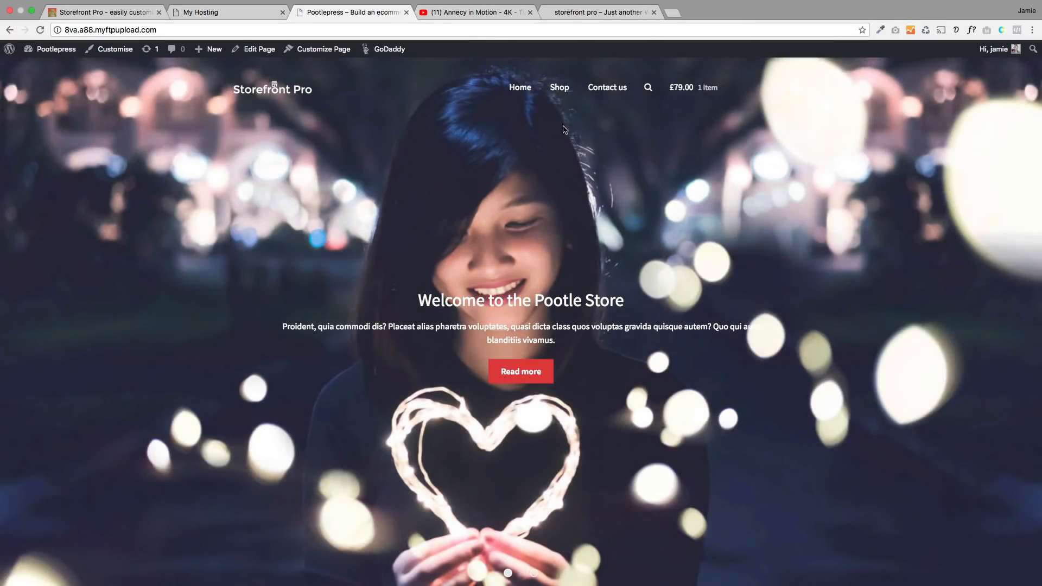
Insert the Contact Me form shortcode into the Contact us page and update it.
left_click(607, 88)
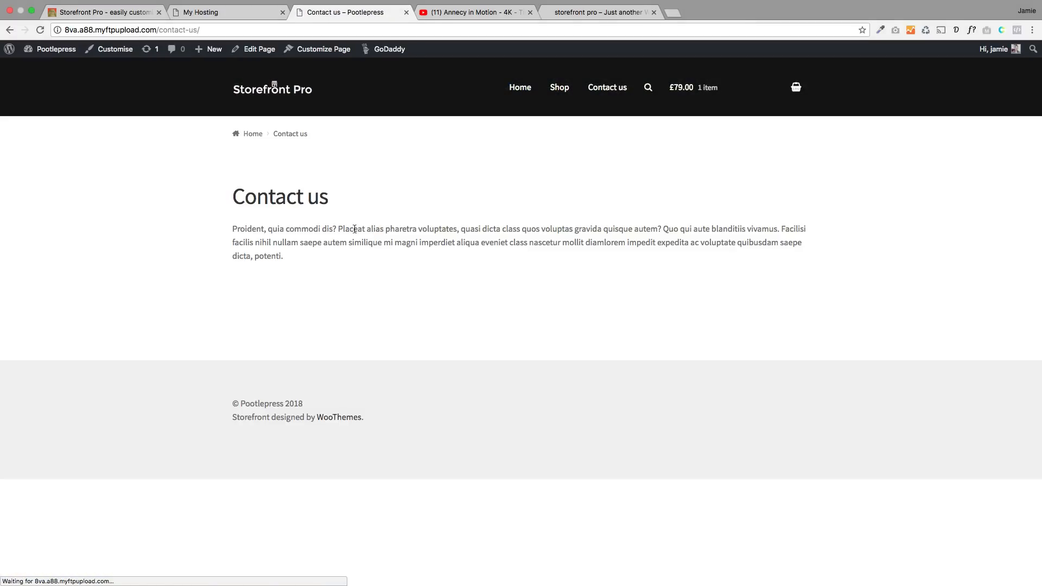
left_click(253, 49)
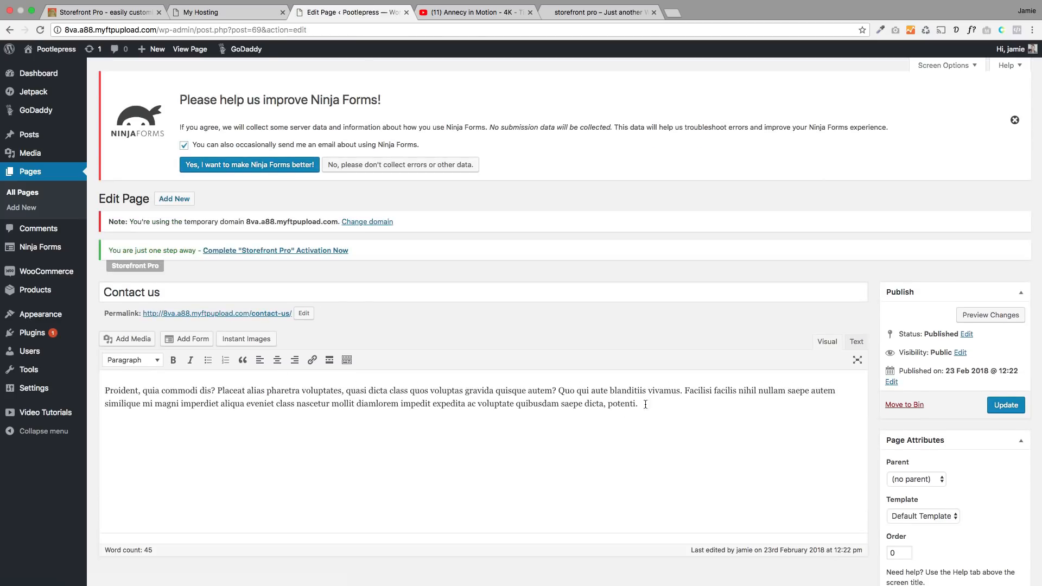
left_click(660, 401)
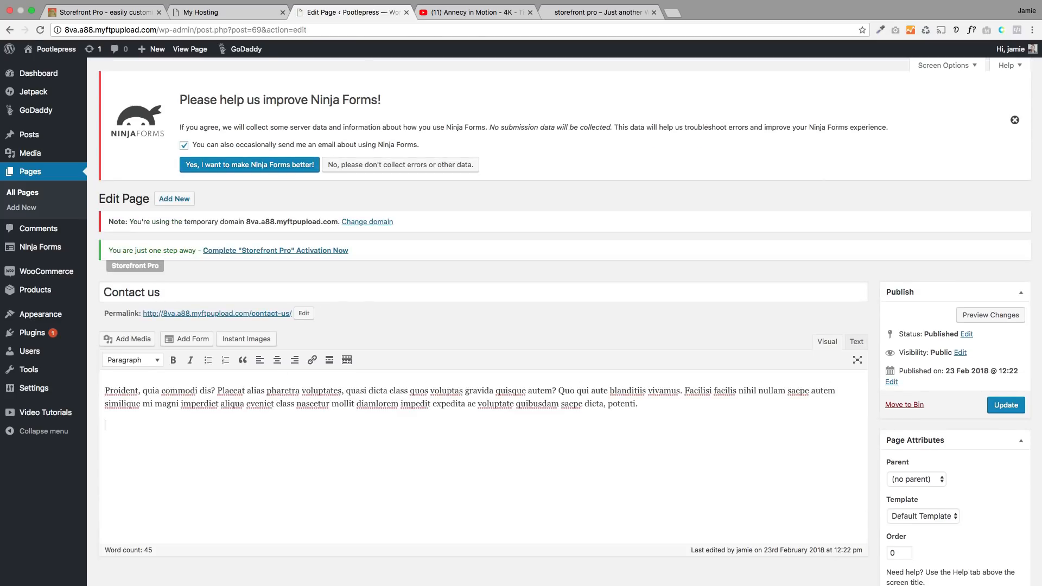
left_click(178, 339)
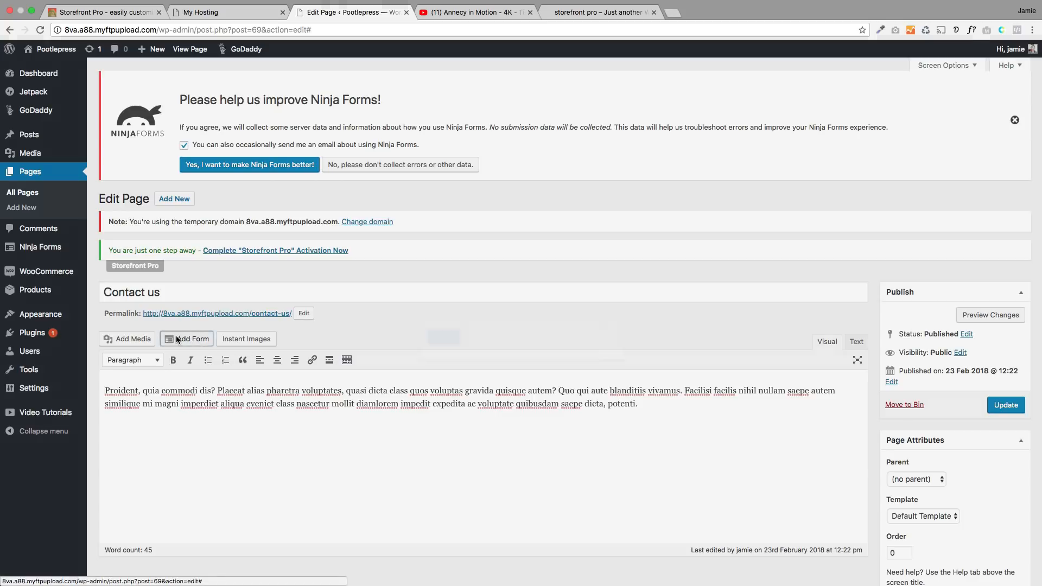
left_click(599, 321)
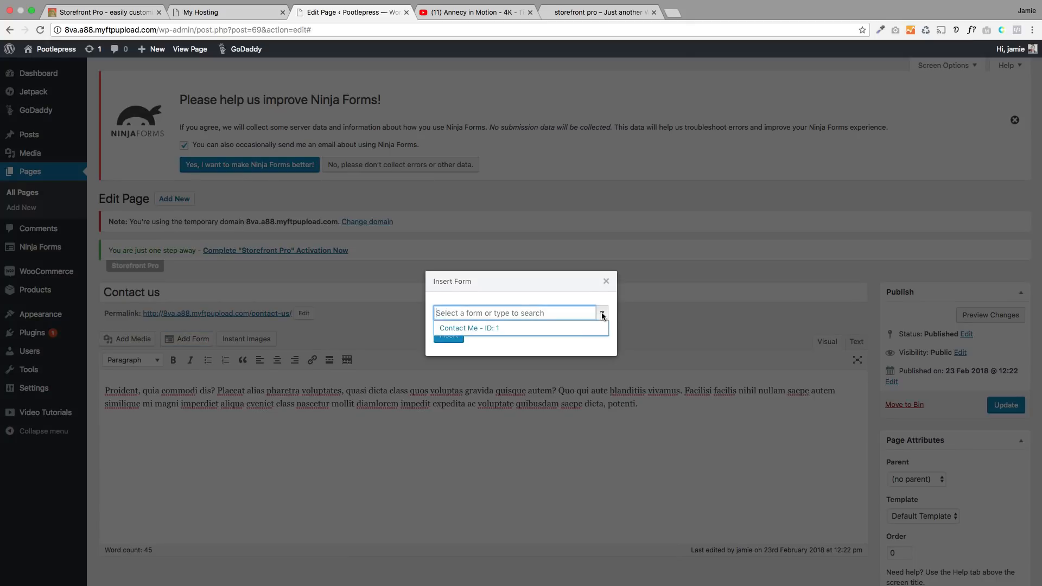
left_click(551, 330)
left_click(441, 336)
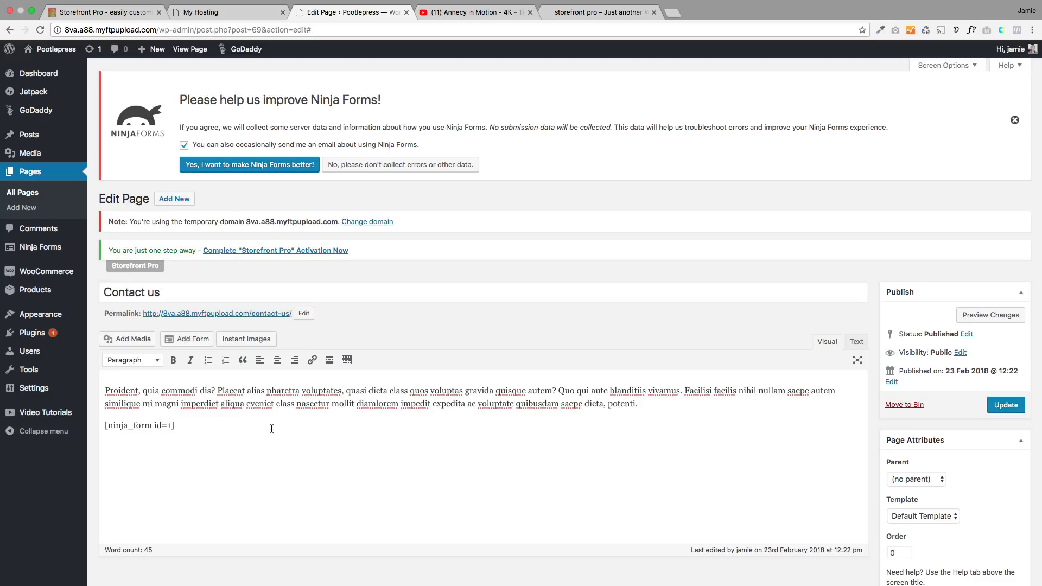
left_click_drag(175, 426, 91, 429)
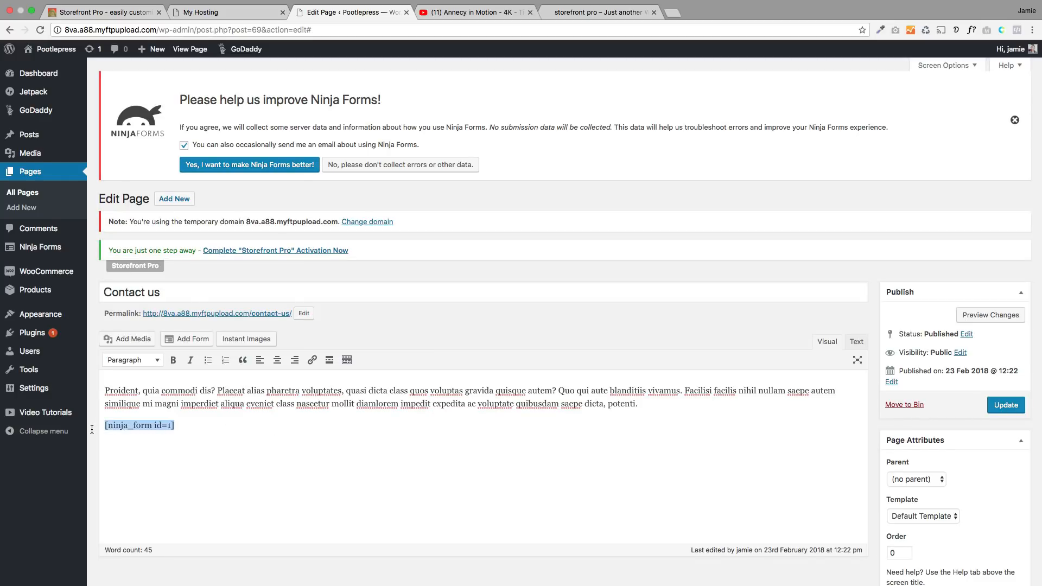
left_click(1012, 411)
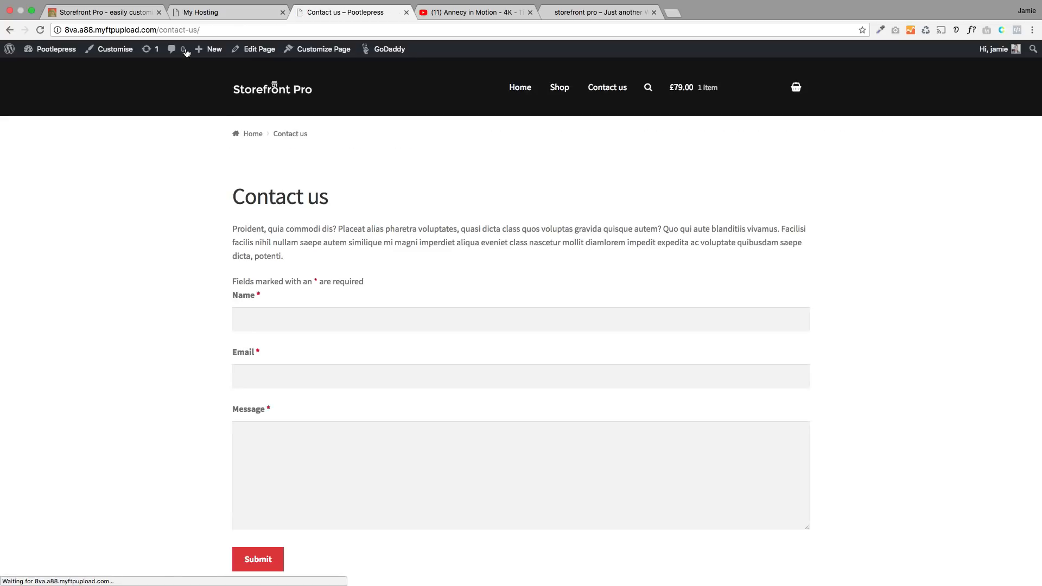
Test the embedded form's required Name and Message fields on the live Contact us page.
scroll(271, 347, "down", 5)
scroll(284, 372, "up", 3)
scroll(285, 371, "up", 3)
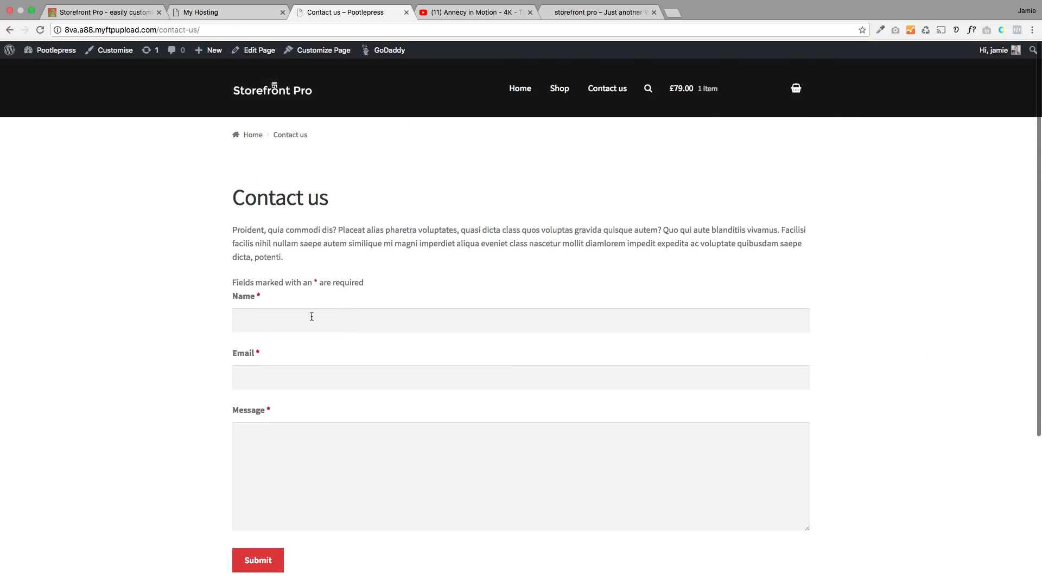
left_click(312, 317)
left_click(332, 363)
left_click(357, 469)
left_click(370, 331)
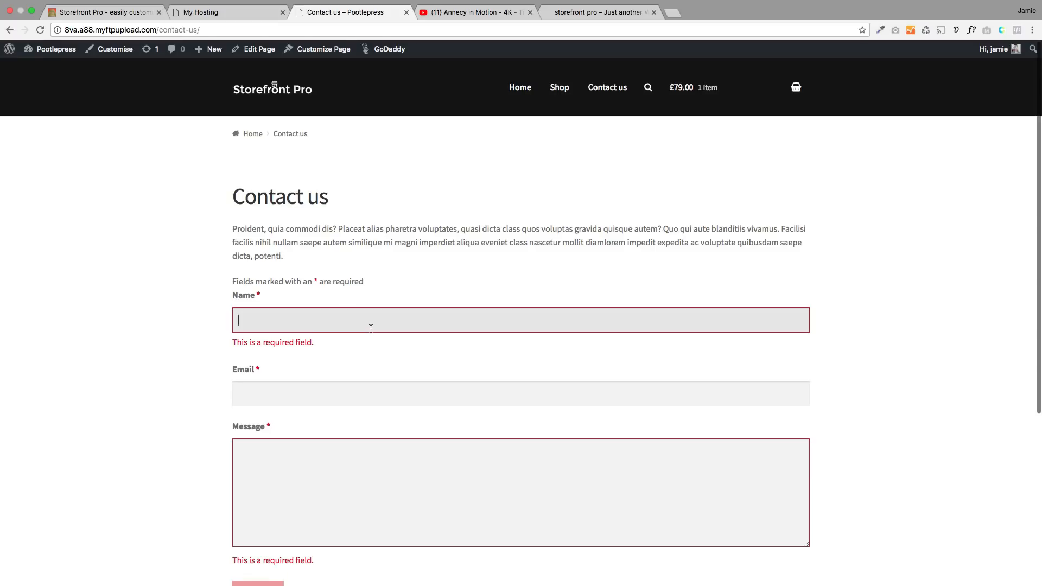
mouse_move(54, 49)
left_click(58, 71)
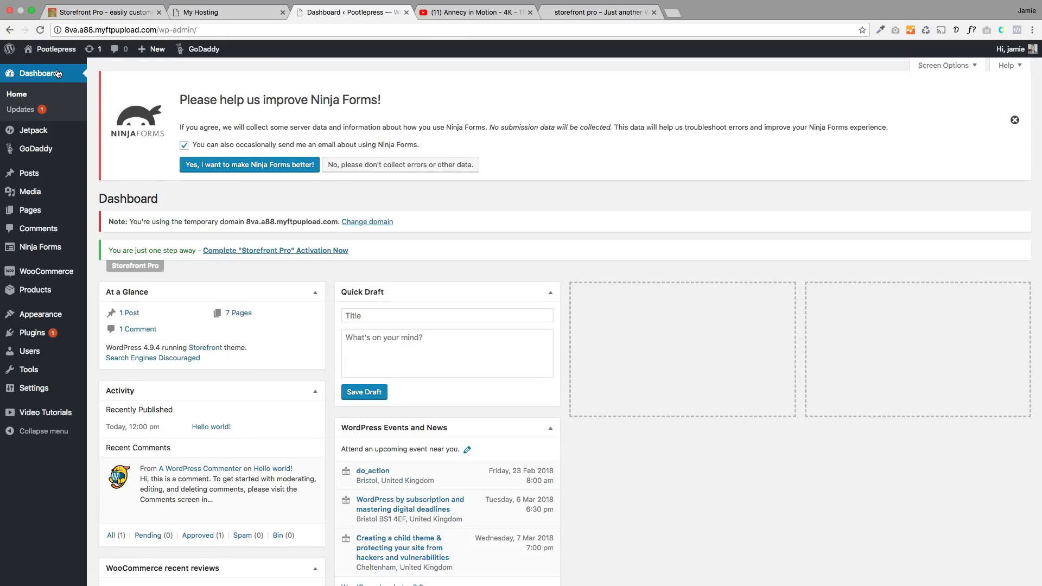
Open Contact Me's Emails & Actions and inspect the Email Confirmation recipient.
mouse_move(42, 250)
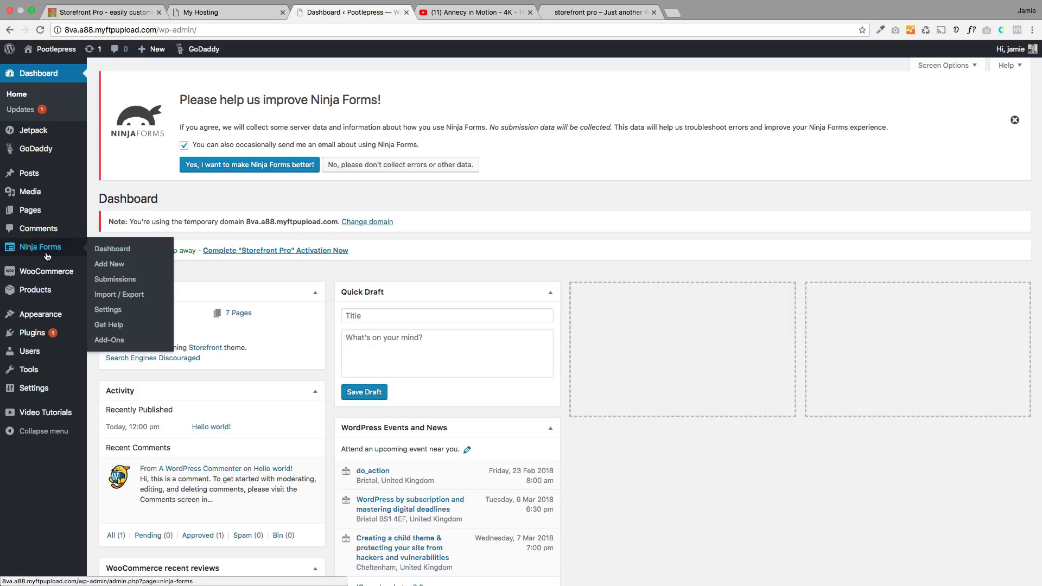
left_click(47, 255)
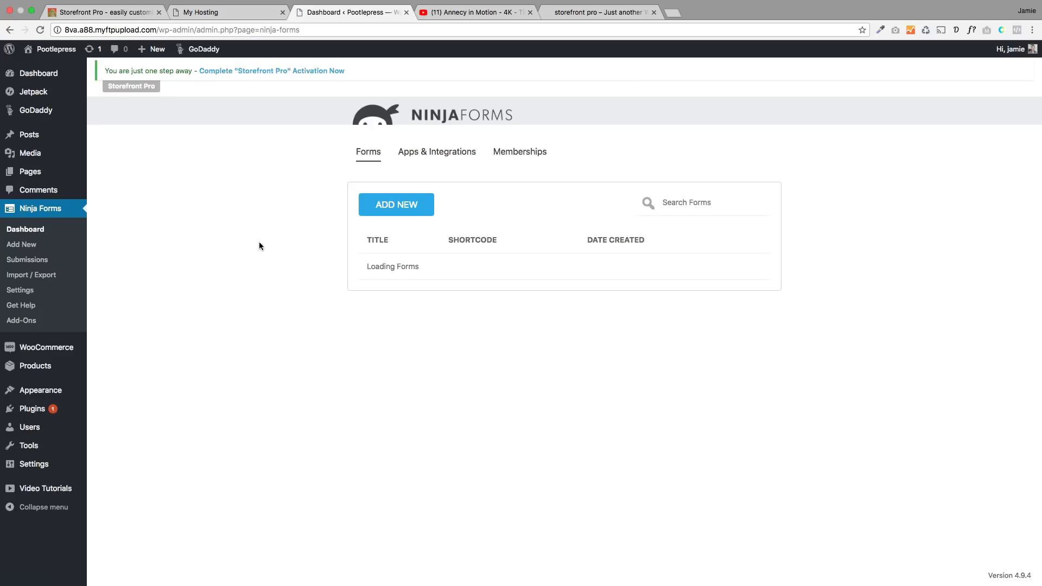
left_click(383, 270)
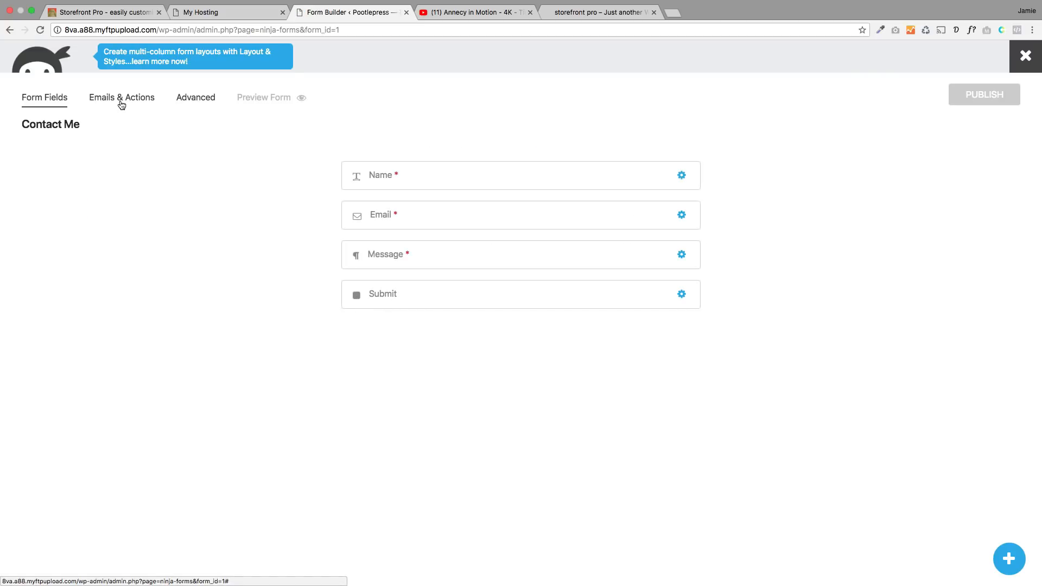
left_click(136, 106)
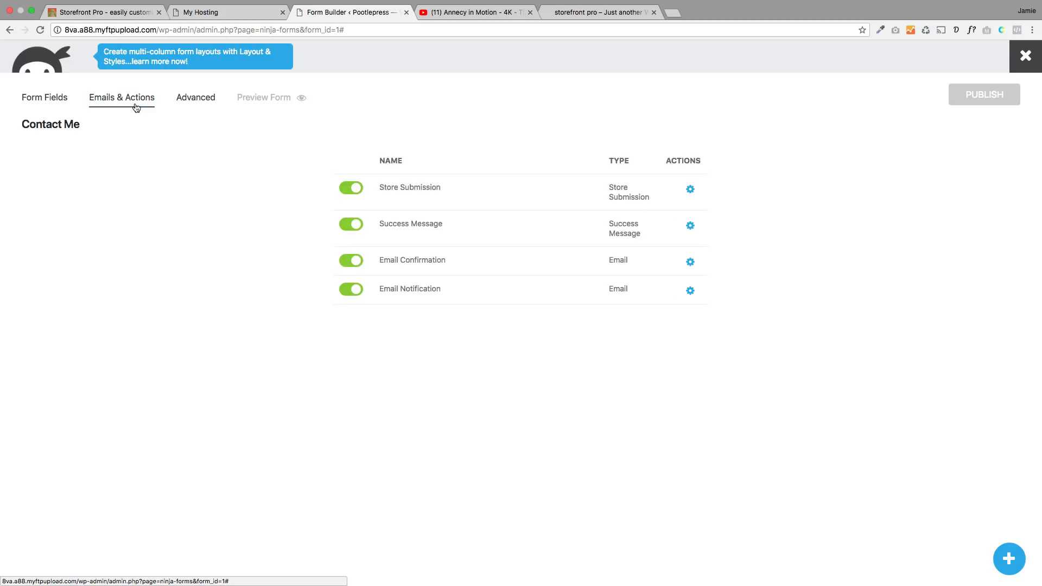
left_click(416, 262)
left_click_drag(628, 199, 559, 198)
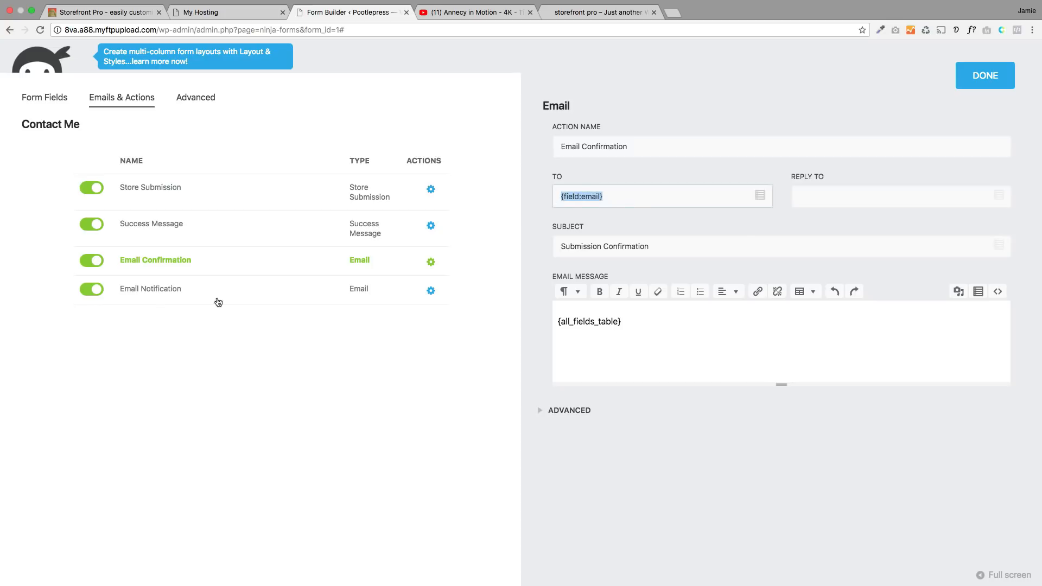
Inspect the Email Notification recipient, then exit the form builder without publishing.
left_click(146, 293)
left_click(695, 194)
left_click_drag(695, 194, 556, 192)
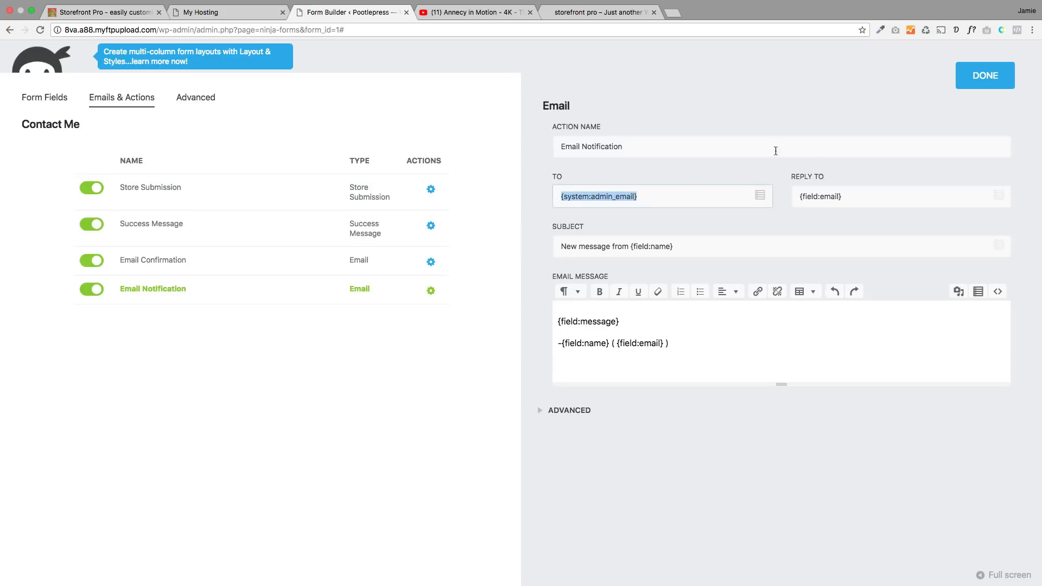
left_click(985, 76)
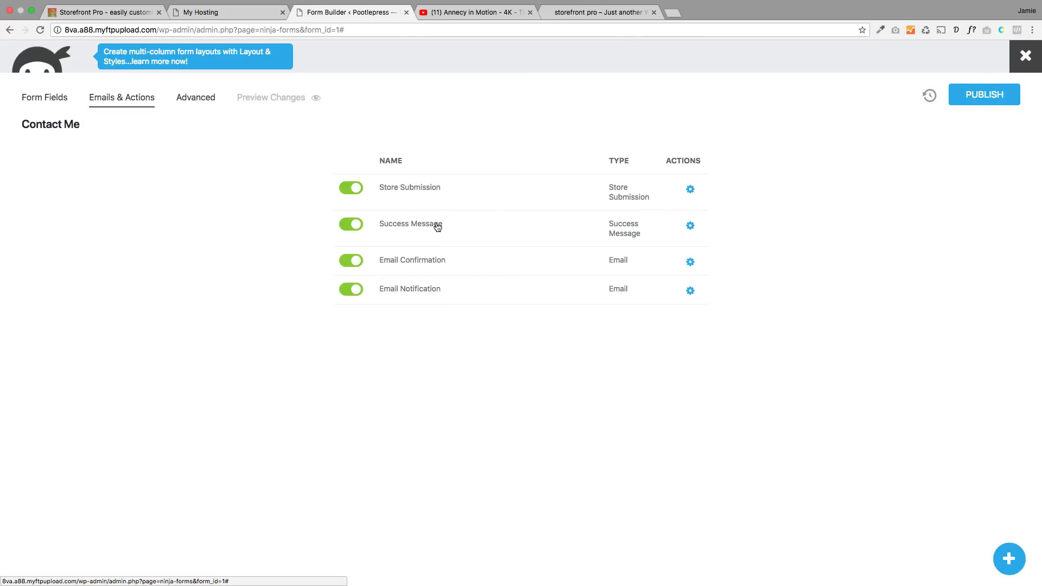
left_click(1019, 58)
left_click(619, 197)
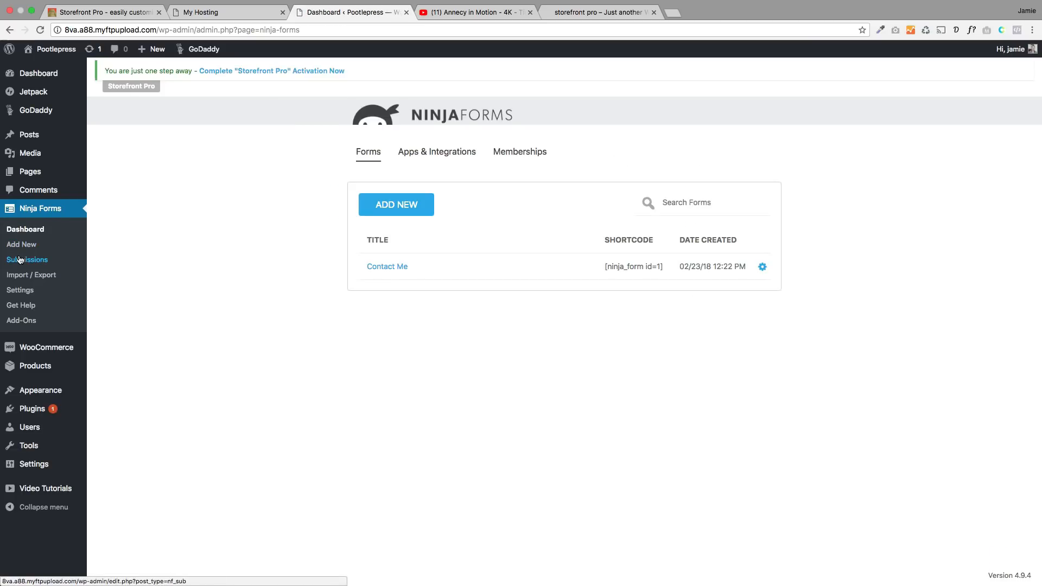
Glance at the Ninja Forms Submissions list, then return to the storefront home page.
left_click(27, 259)
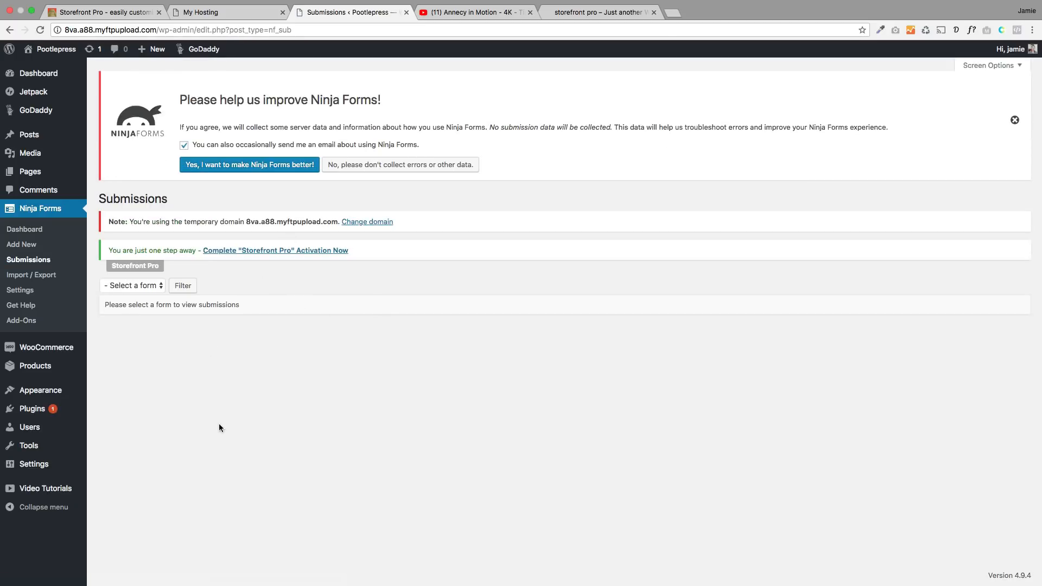
left_click(52, 49)
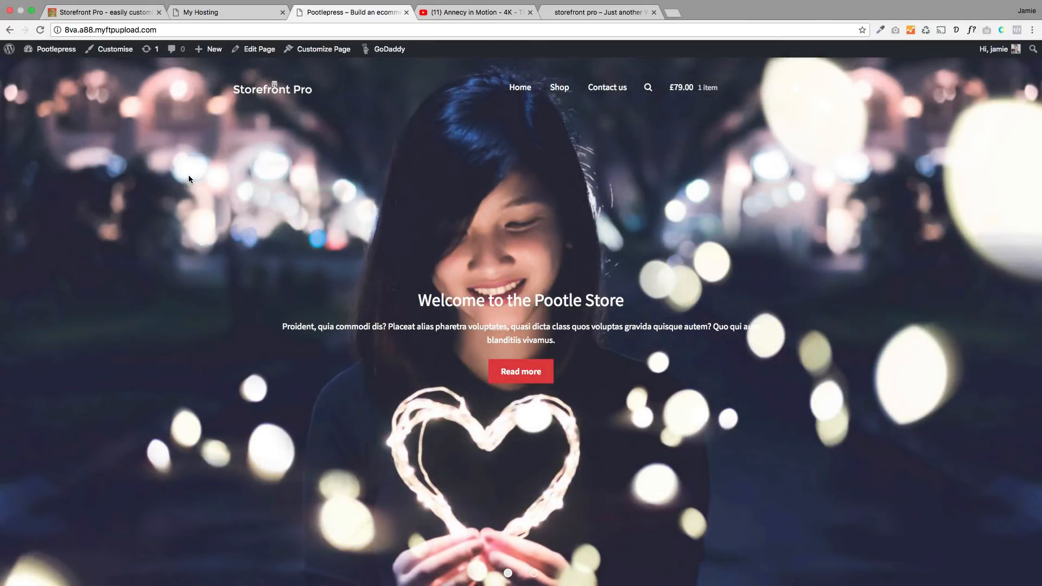
scroll(317, 278, "down", 2)
scroll(316, 278, "up", 3)
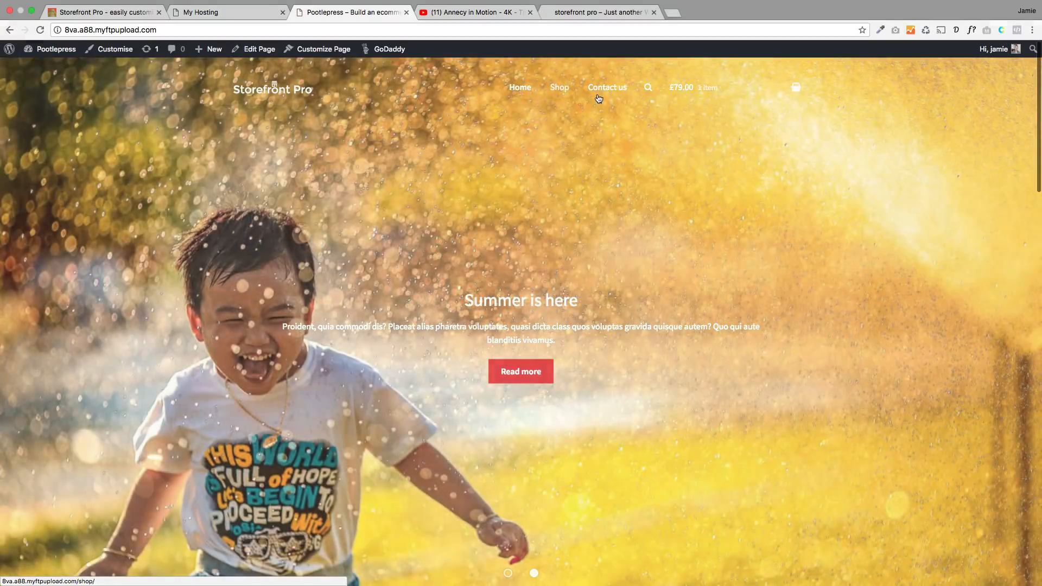
Publish a blank page titled 'Blog' at /blog/, then go to Settings > Reading.
mouse_move(205, 54)
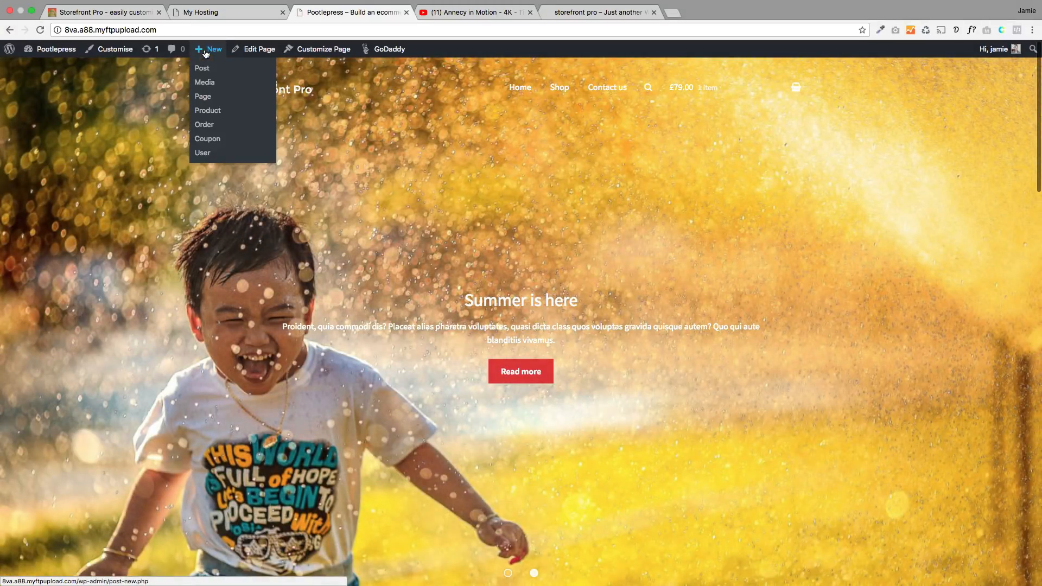
left_click(223, 111)
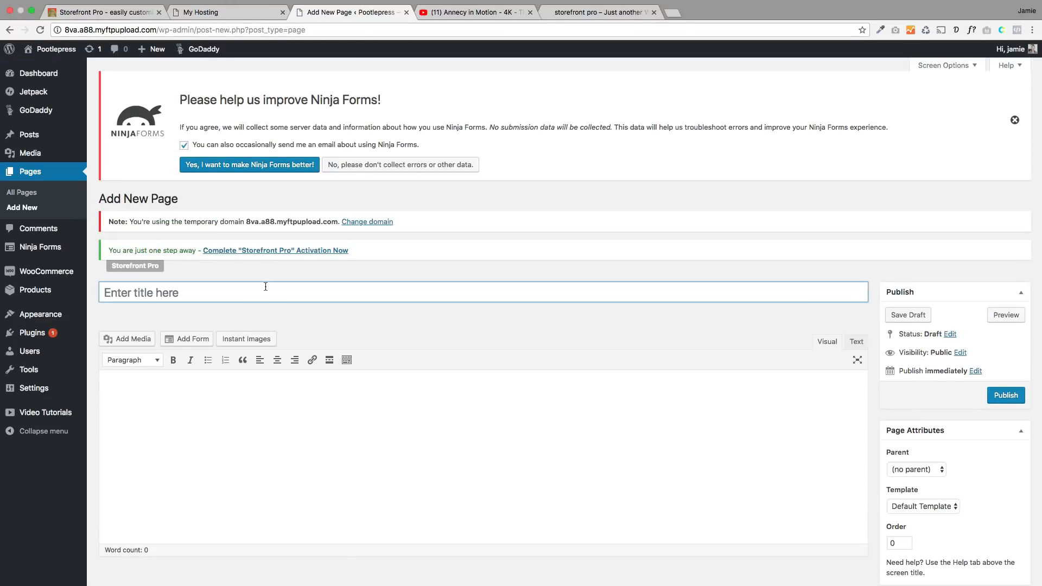
type("Blog")
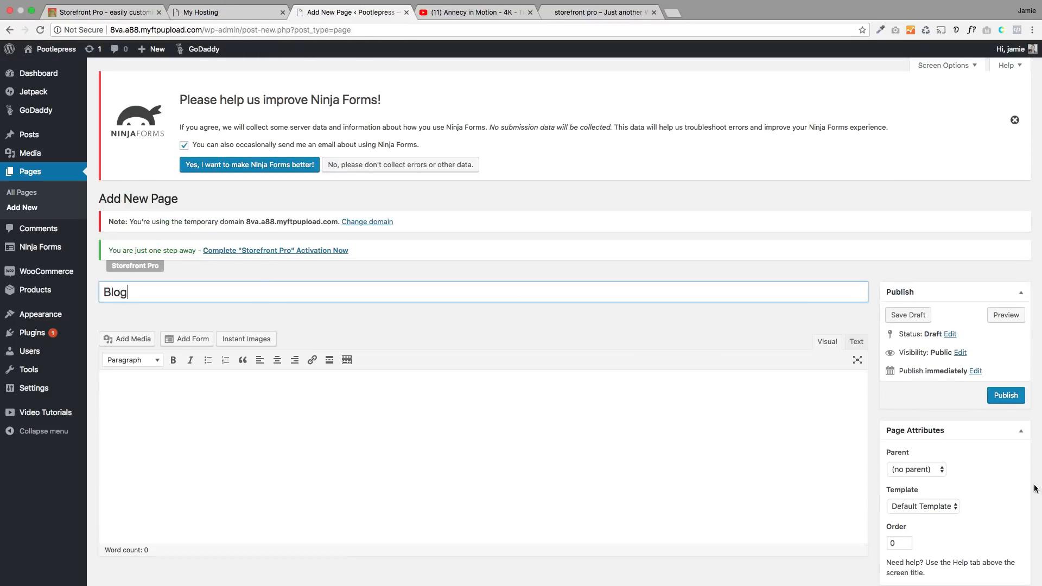
left_click(1004, 396)
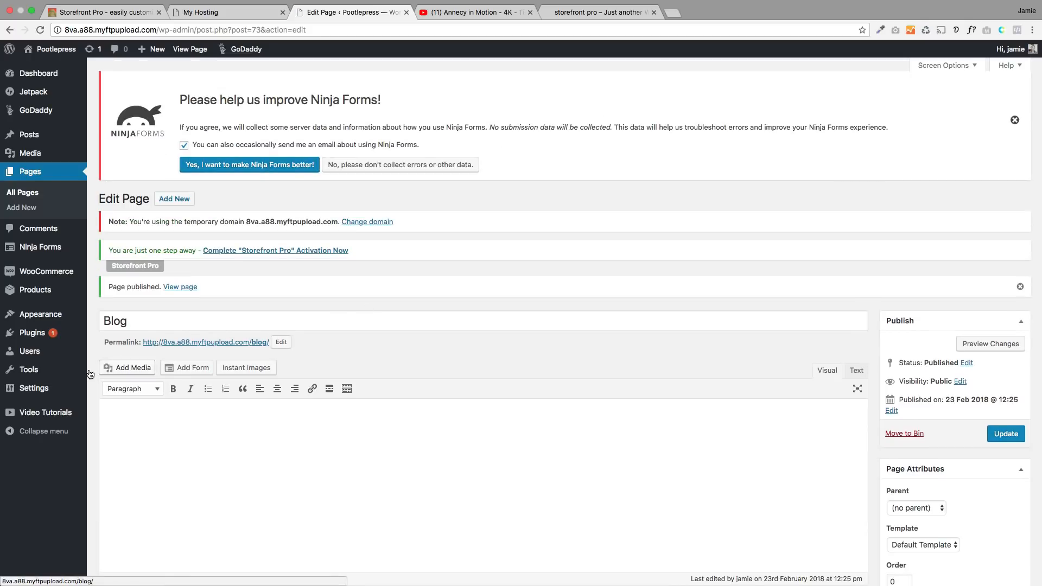
mouse_move(66, 386)
left_click(107, 420)
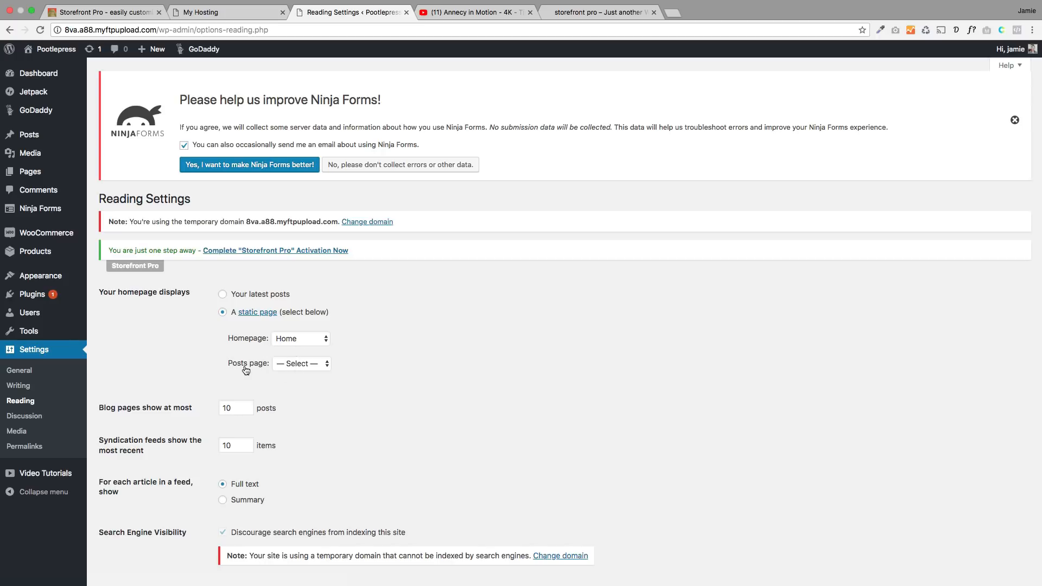
Set Blog as the posts page in Reading settings and save.
left_click(304, 365)
left_click(306, 383)
scroll(450, 464, "down", 3)
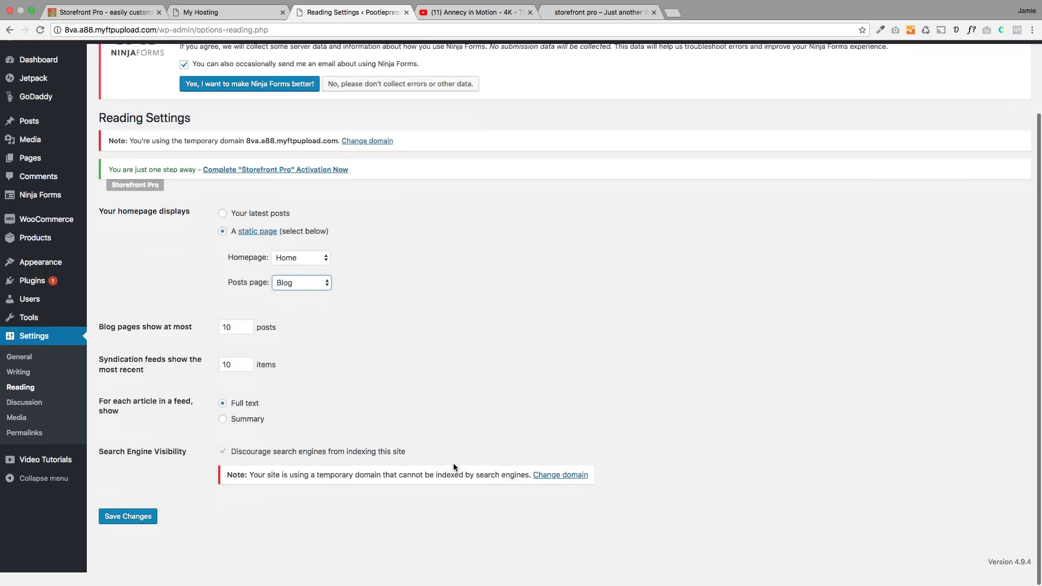
left_click(128, 530)
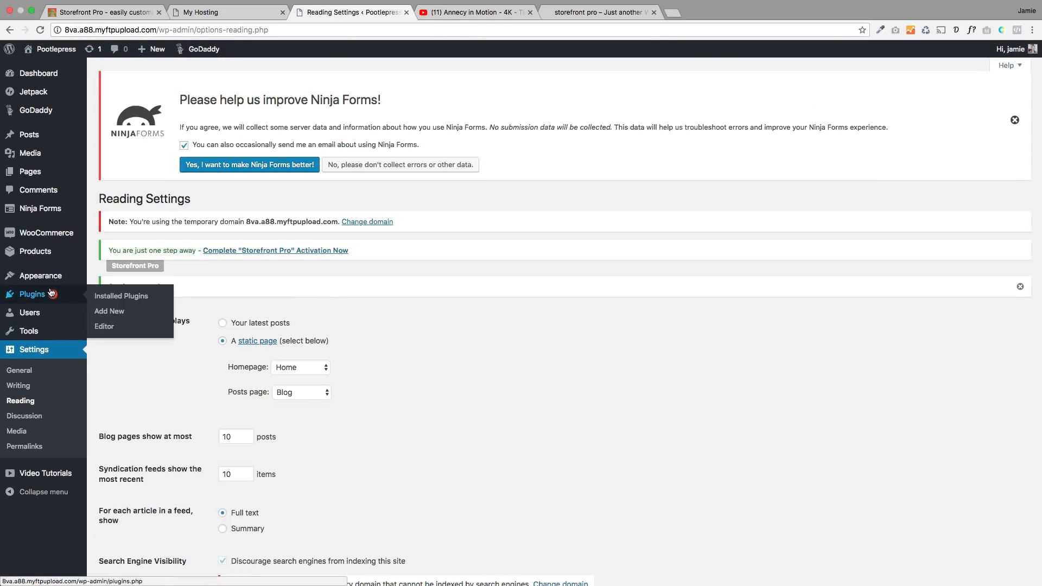
Add Blog to the main menu between Shop and Contact us, save, and view the site.
left_click(106, 323)
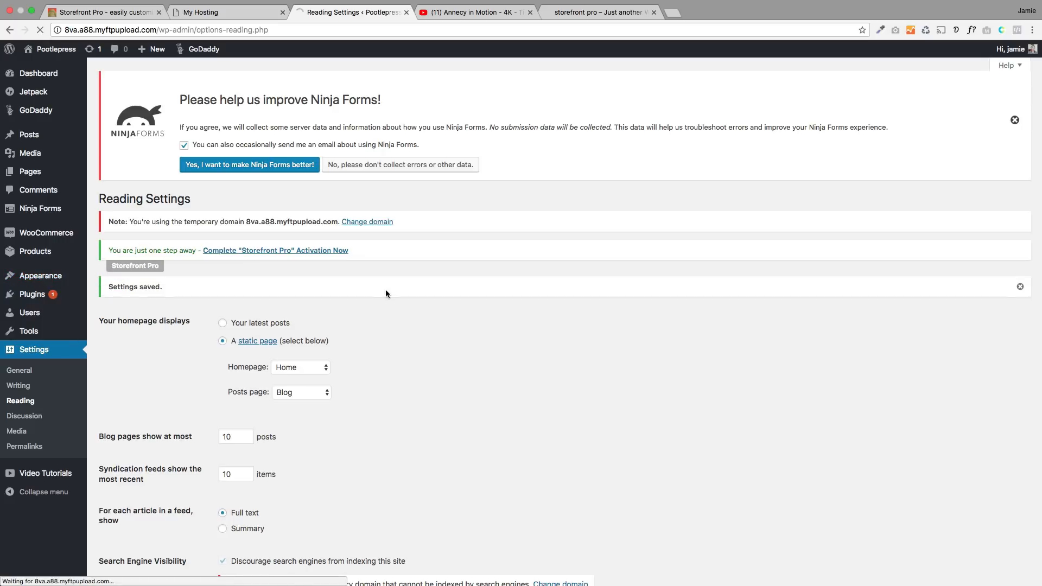
scroll(223, 358, "down", 2)
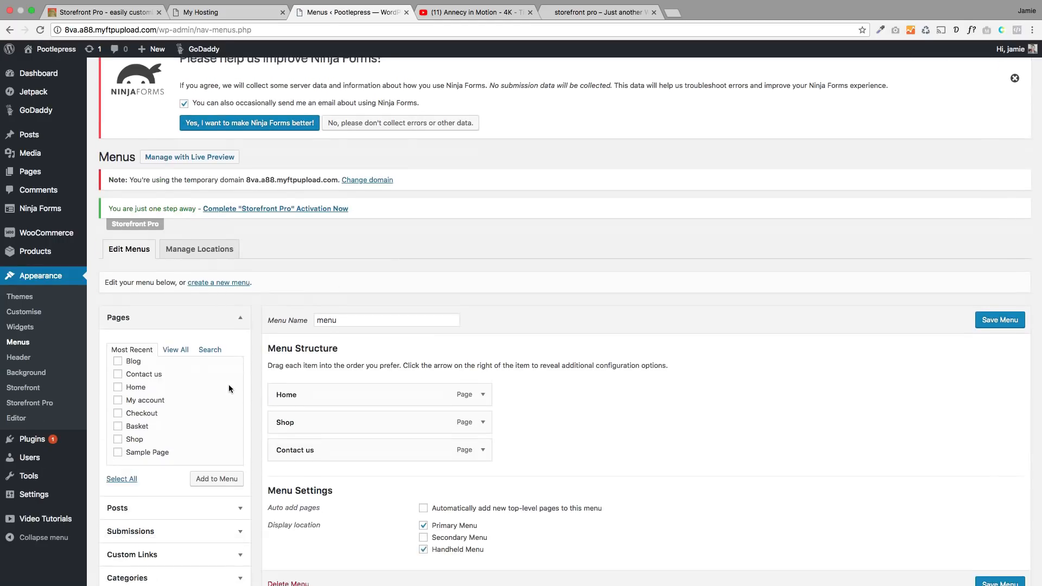
left_click(136, 351)
left_click(223, 470)
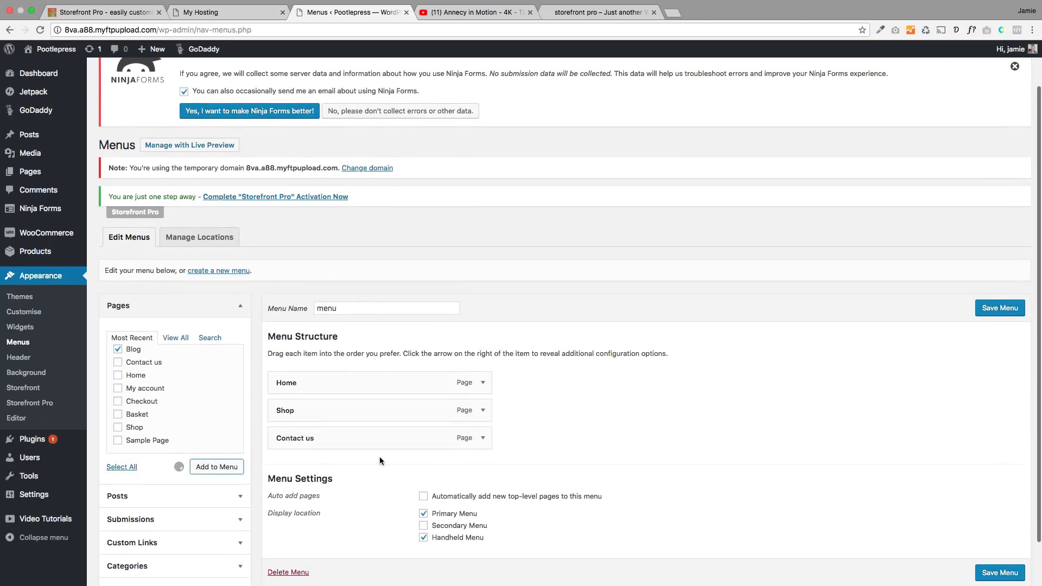
left_click_drag(339, 467, 340, 433)
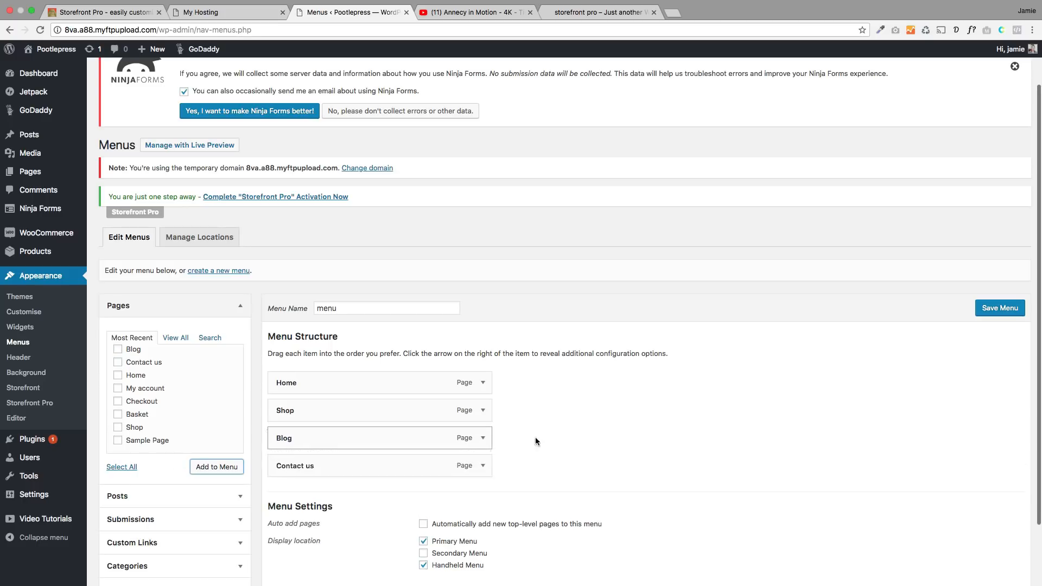
left_click(1000, 307)
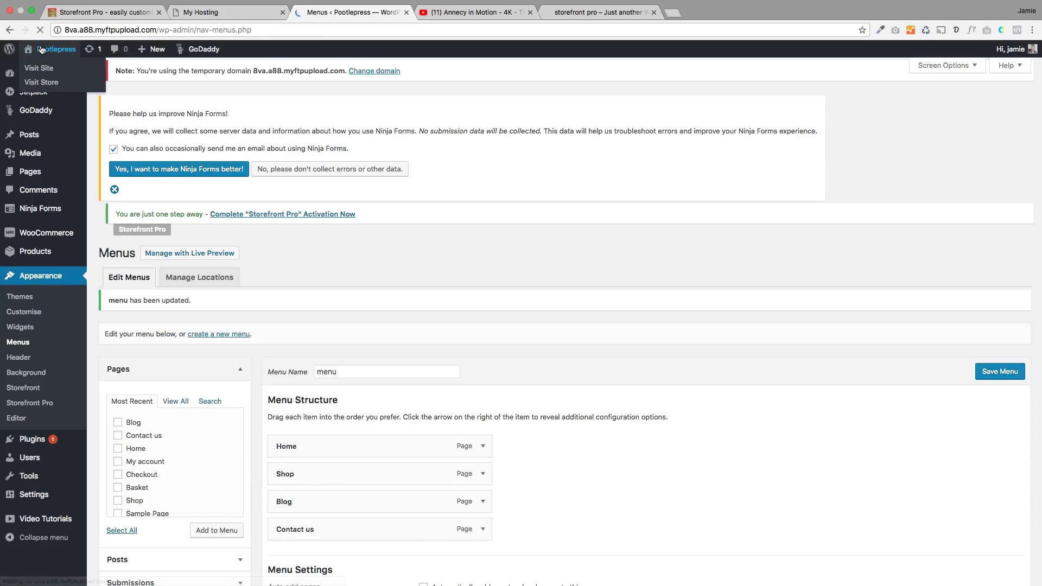
left_click(41, 49)
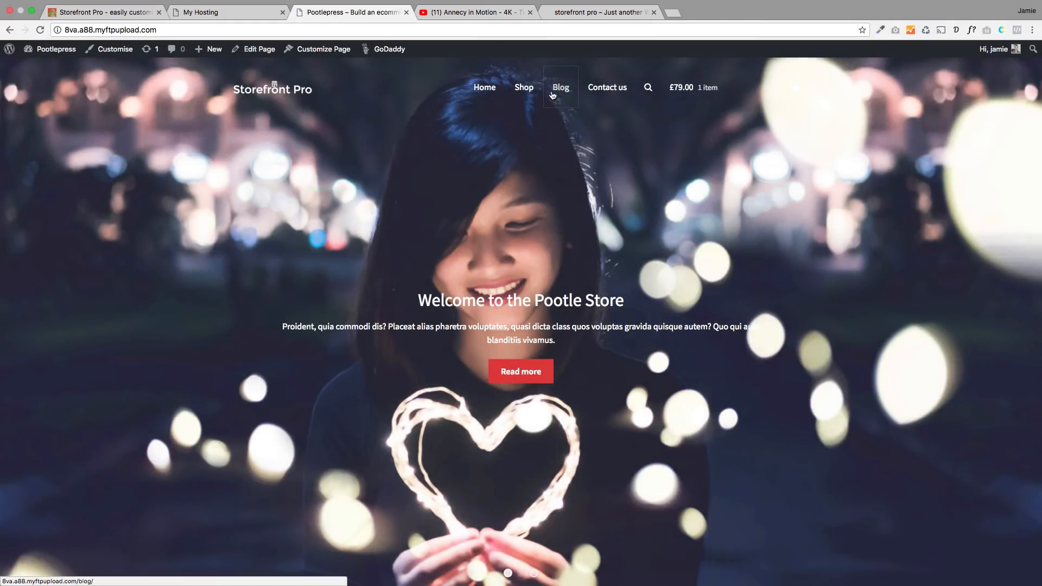
Open the live Blog page, then the Hello world! post in the editor.
left_click(553, 98)
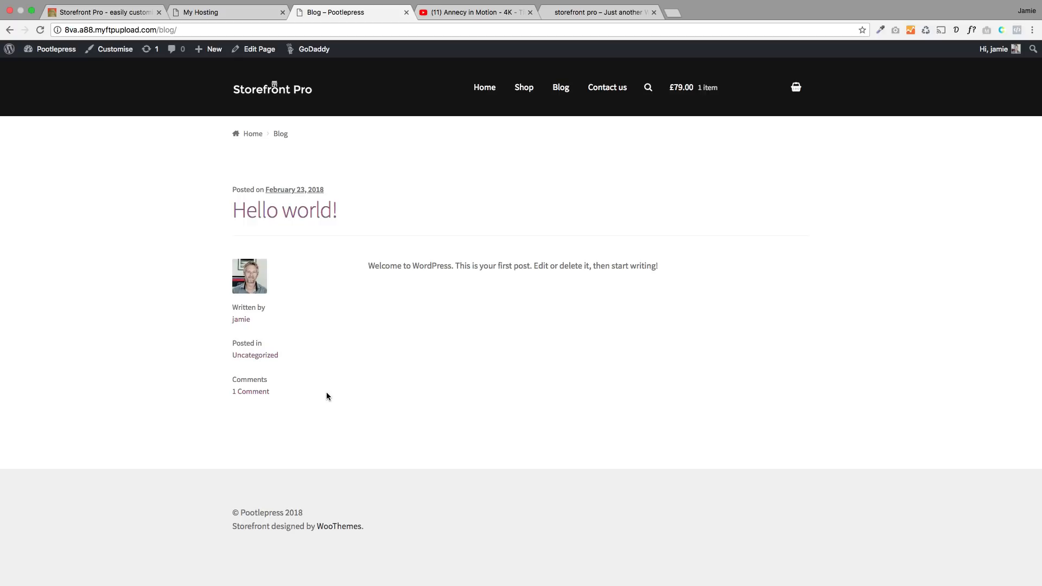
left_click(308, 216)
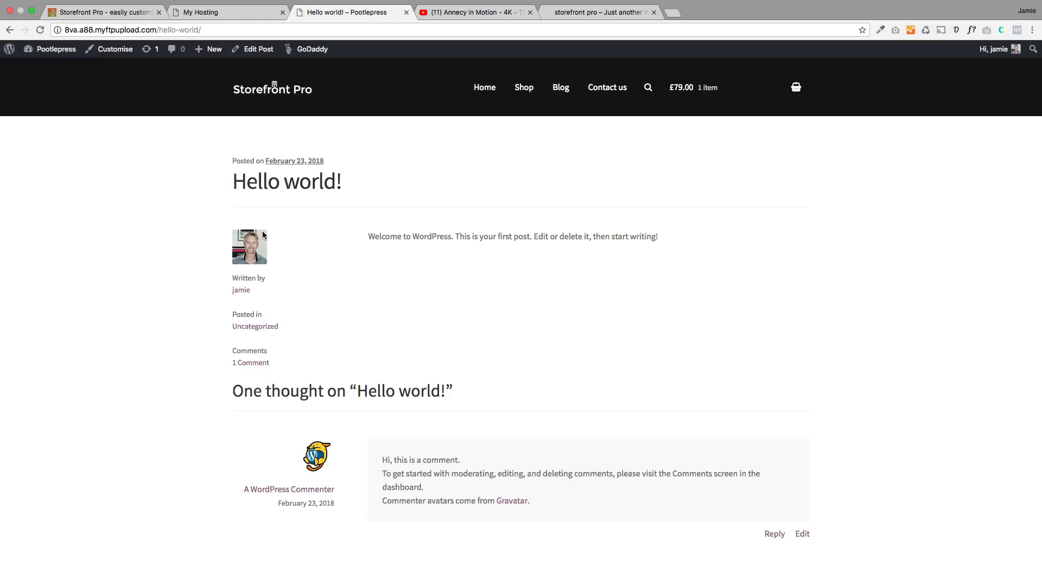
left_click(255, 49)
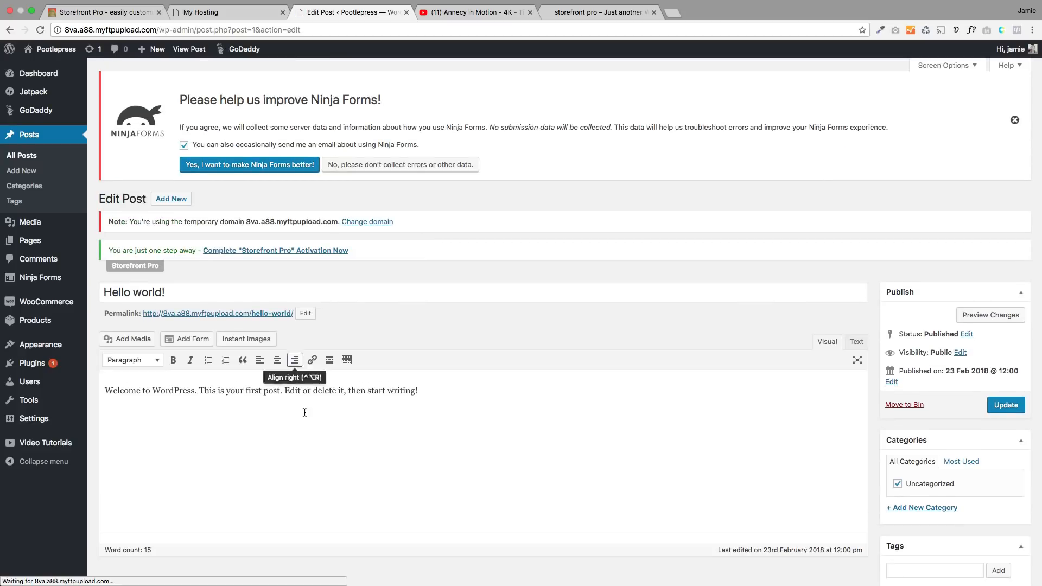
Paste three paragraphs of lorem ipsum filler after the existing Hello world! text.
left_click(459, 396)
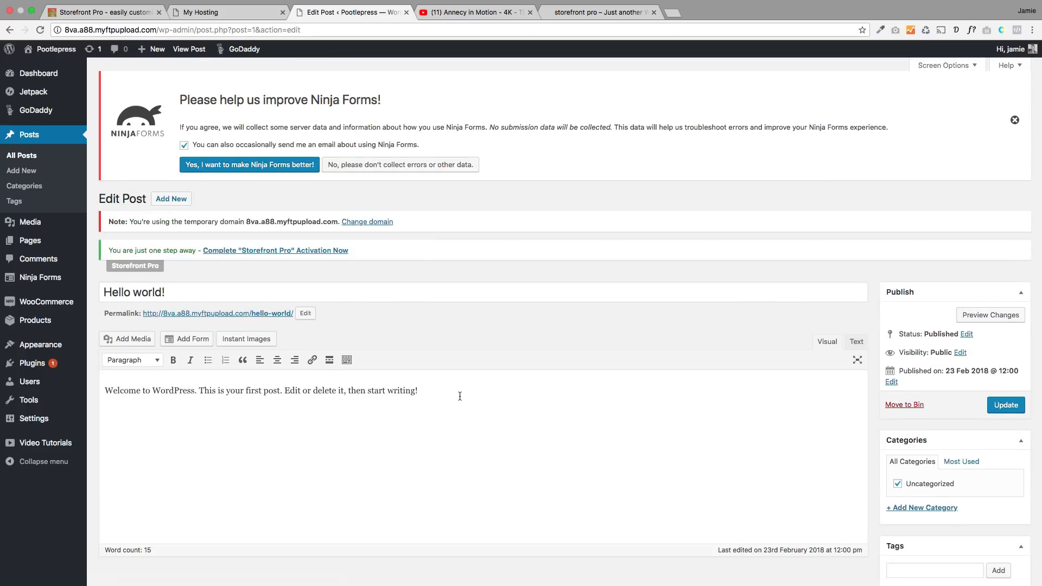
type("Proident, quia commodi dis? Placeat alias pharetra voluptates, quasi dicta class quos voluptas gravida quisque autem? Quo qui aute blanditiis vivamus. Facilisi facilis nihil nullam saepe autem similique mi magni imperdiet aliqua eveniet class nascetur mollit diamlorem impedit expedita ac voluptate quibusdam saepe dicta, potenti.")
key("Return")
type("Proident, quia commodi dis? Placeat alias pharetra voluptates, quasi dicta class quos voluptas gravida quisque autem? Quo qui aute blanditiis vivamus. Facilisi facilis nihil nullam saepe autem similique mi magni imperdiet aliqua eveniet class nascetur mollit diamlorem impedit expedita ac voluptate quibusdam saepe dicta, potenti.")
key("Return")
type("Proident, quia commodi dis? Placeat alias pharetra voluptates, quasi dicta class quos voluptas gravida quisque autem? Quo qui aute blanditiis vivamus. Facilisi facilis nihil nullam saepe autem similique mi magni imperdiet aliqua eveniet class nascetur mollit diamlorem impedit expedita ac voluptate quibusdam saepe dicta, potenti.")
key("Return")
key("super+v")
key("super+v")
key("super+v")
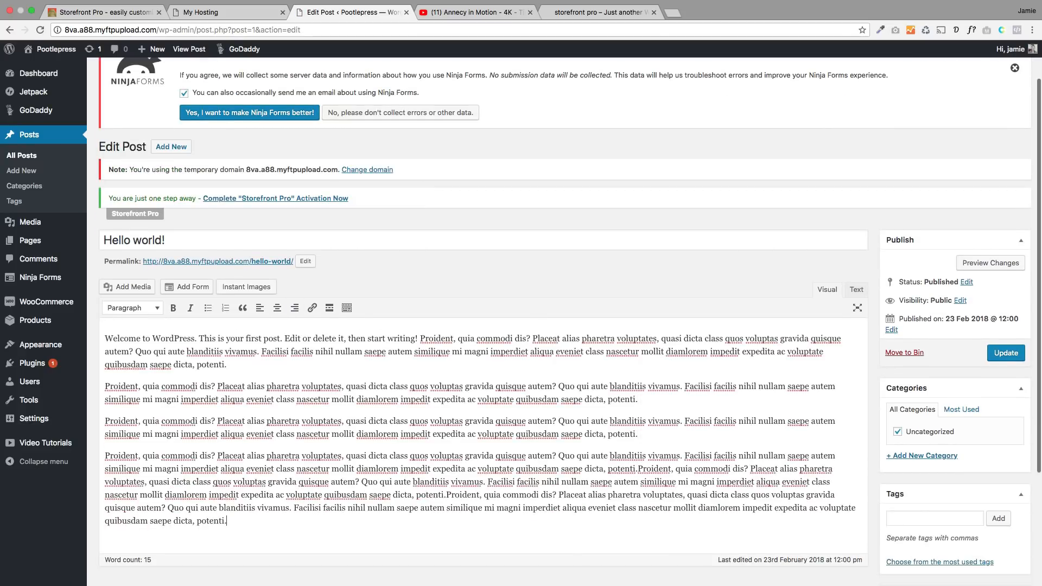
Set the sunglasses photo as Hello world!'s featured image and update the post.
scroll(895, 461, "down", 5)
left_click(922, 517)
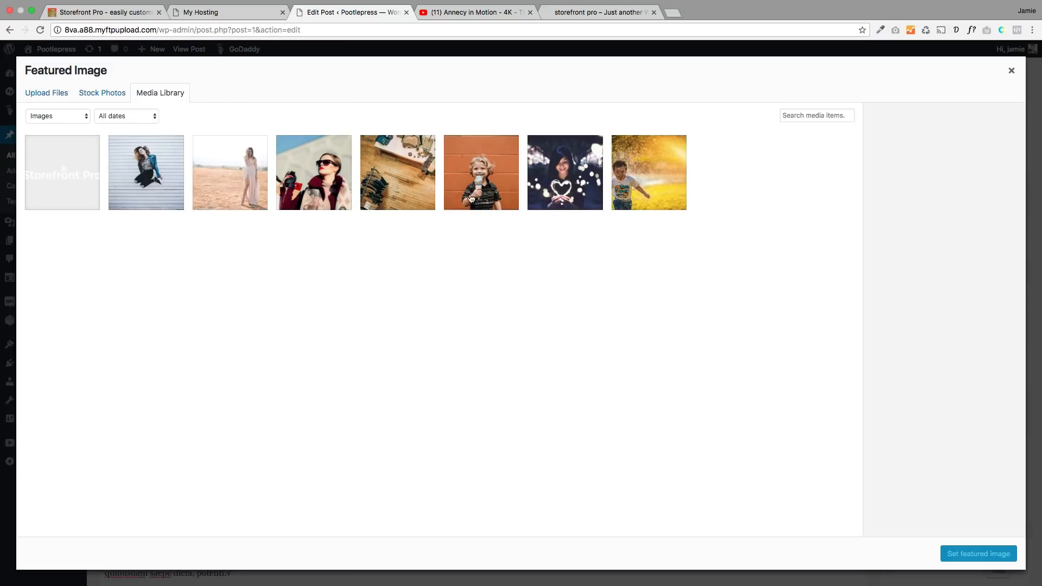
left_click(363, 188)
left_click(320, 179)
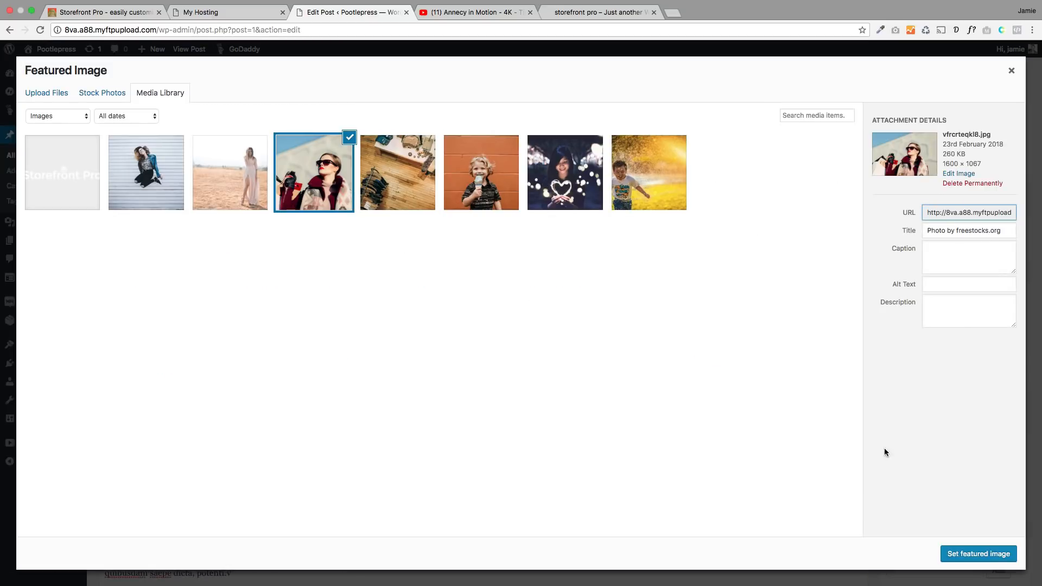
left_click(978, 553)
left_click(1001, 200)
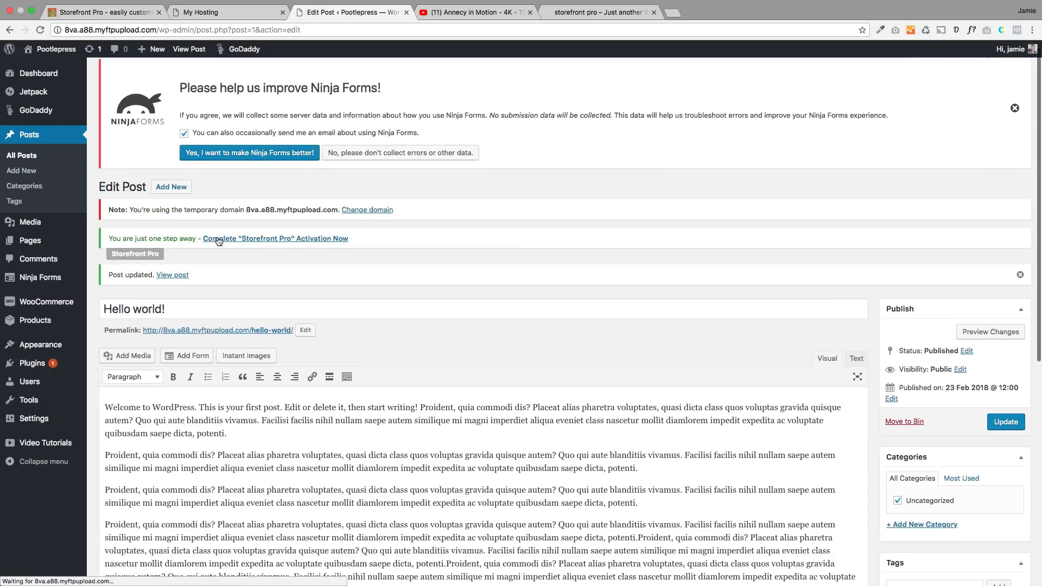
left_click(171, 186)
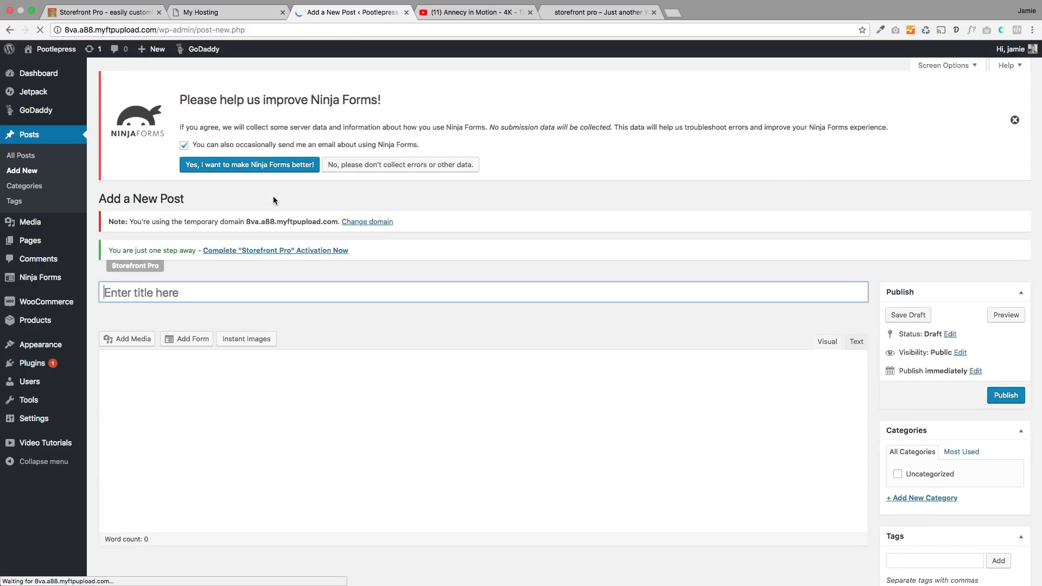
Title a new post 'Another post' and fill its body with lorem ipsum paragraphs.
type("Another post")
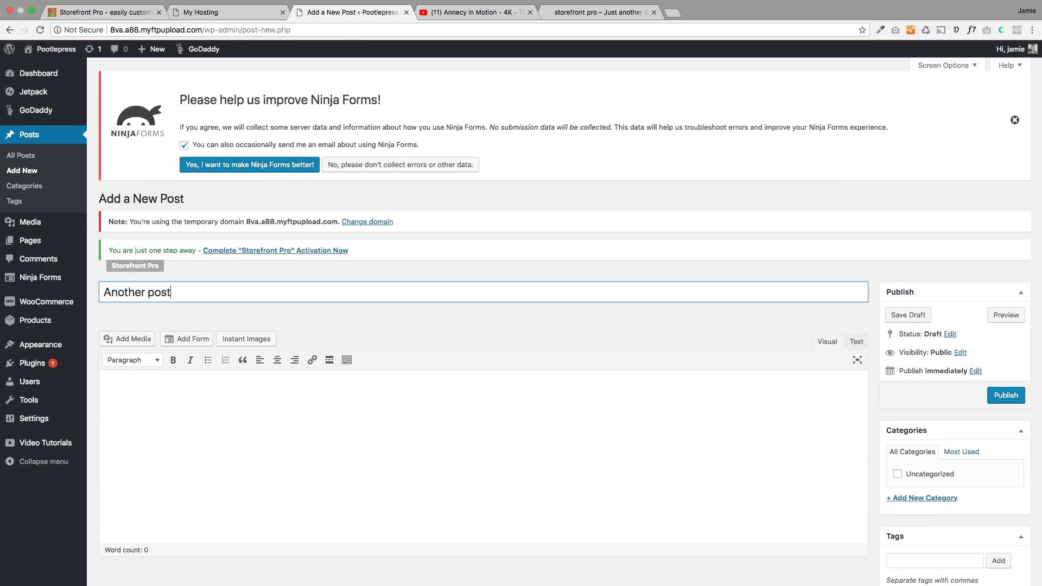
key("Tab")
type("Proident, quia commodi dis? Placeat alias pharetra voluptates, quasi dicta class quos voluptas gravida quisque autem? Quo qui aute blanditiis vivamus. Facilisi facilis nihil nullam saepe autem similique mi magni imperdiet aliqua eveniet class nascetur mollit diamlorem impedit expedita ac voluptate quibusdam saepe dicta, potenti.Proident, quia commodi dis? Placeat alias pharetra voluptates, quasi dicta class quos voluptas gravida quisque autem? Quo qui aute blanditiis vivamus. Facilisi facilis nihil nullam saepe autem similique mi magni imperdiet aliqua eveniet class nascetur mollit diamlorem impedit expedita ac voluptate quibusdam saepe dicta, potenti.")
key("Return")
type("Proident, quia commodi dis? Placeat alias pharetra voluptates, quasi dicta class quos voluptas gravida quisque autem? Quo qui aute blanditiis vivamus. Facilisi facilis nihil nullam saepe autem similique mi magni imperdiet aliqua eveniet class nascetur mollit diamlorem impedit expedita ac voluptate quibusdam saepe dicta, potenti.")
key("Return")
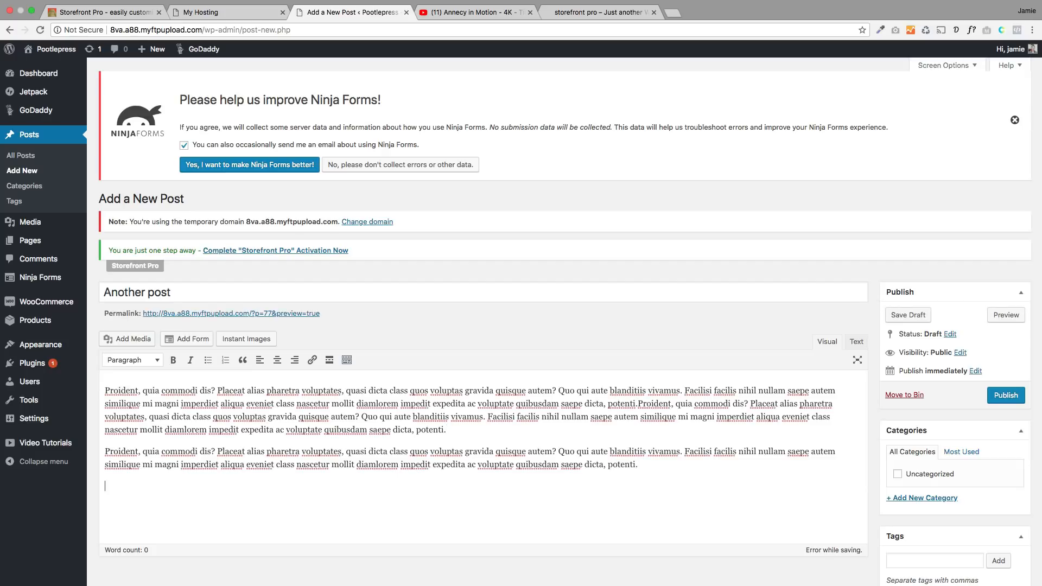
key("super+v")
key("super+v")
key("Return")
key("super+v")
key("super+v")
Set the yellow running-child photo as featured image and publish Another post.
scroll(446, 318, "down", 3)
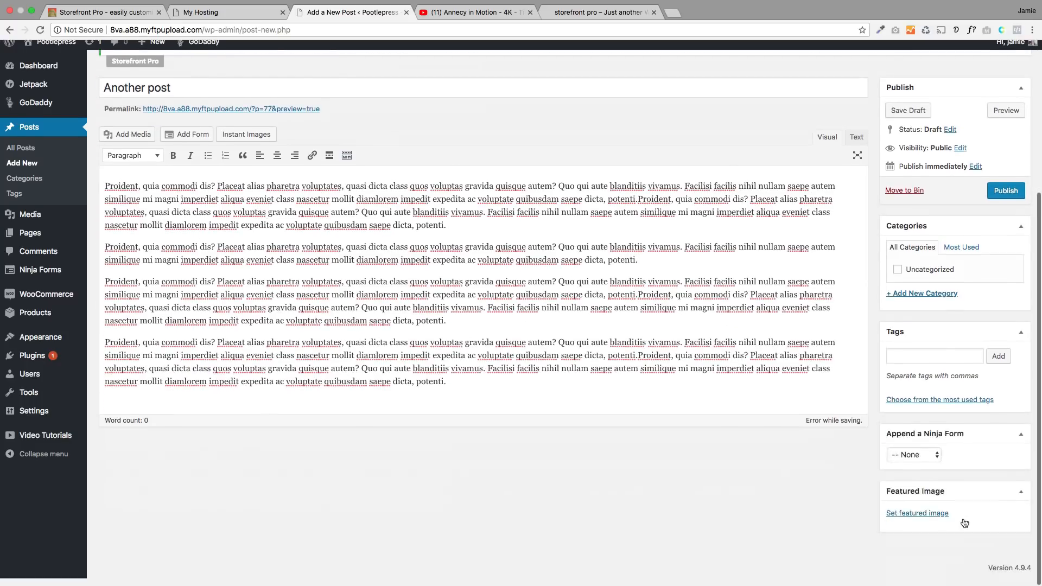
left_click(942, 516)
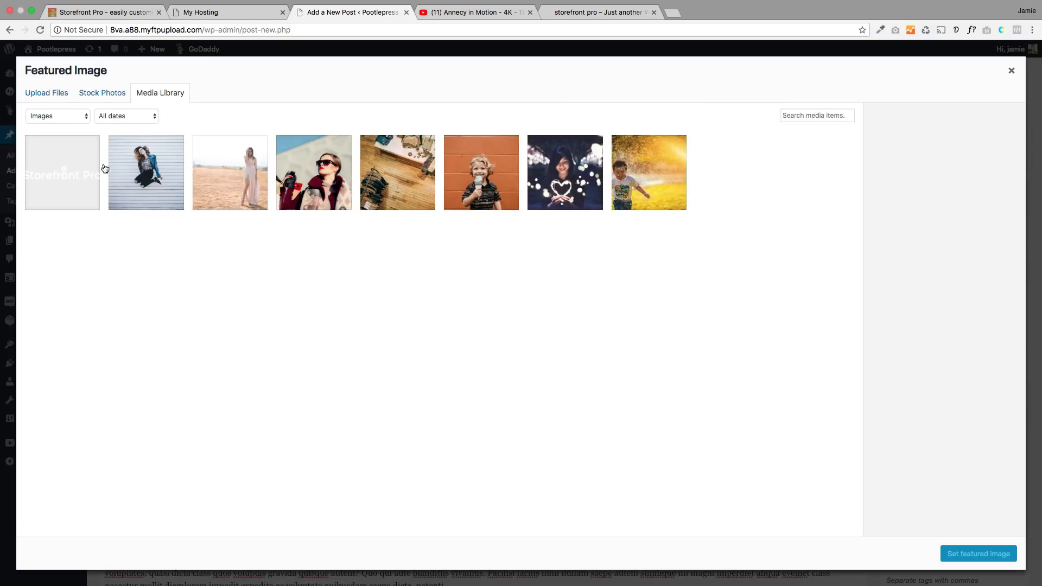
left_click(643, 179)
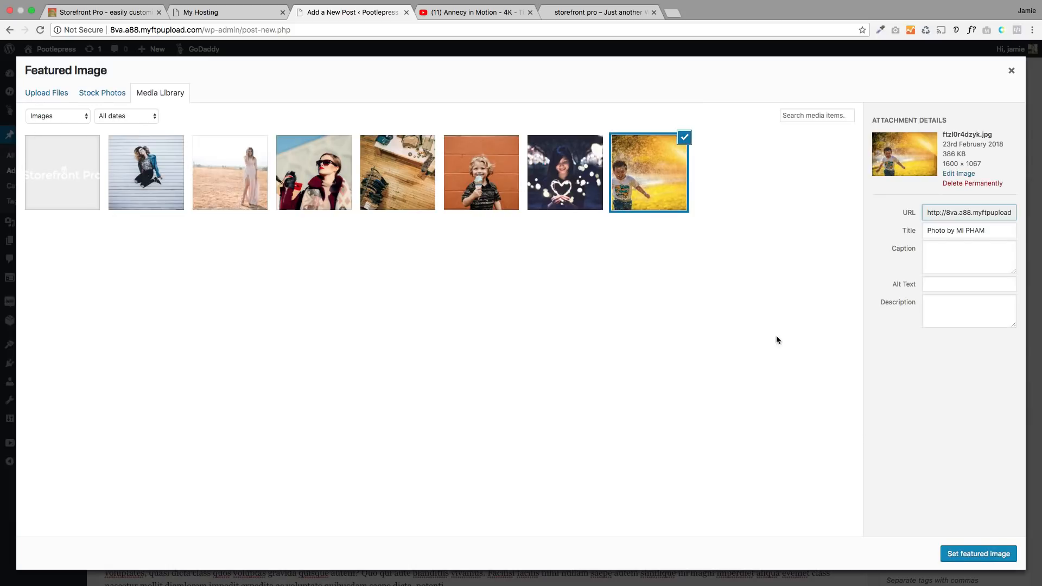
left_click(961, 550)
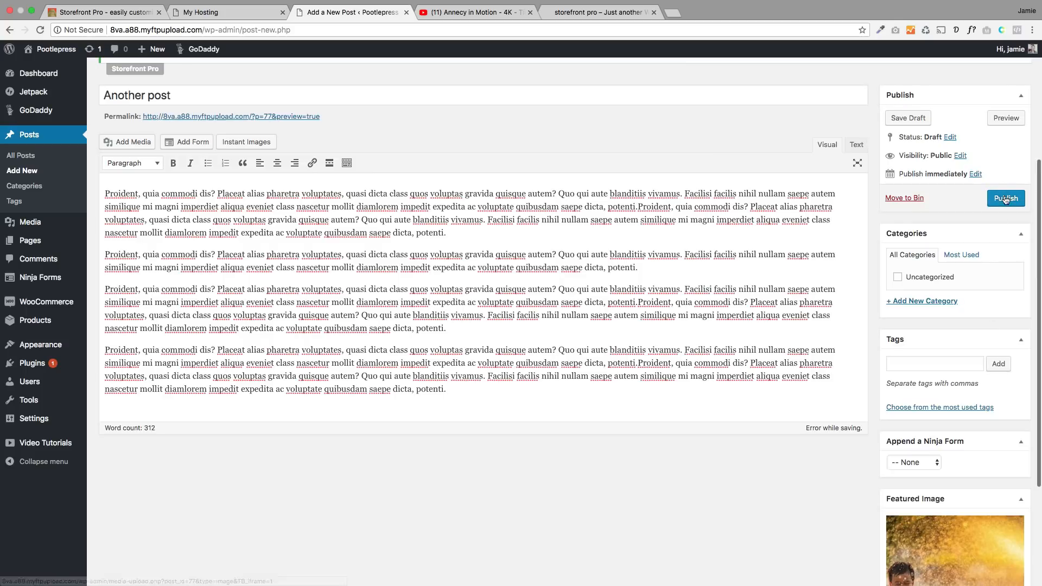
left_click(1009, 198)
scroll(288, 172, "up", 4)
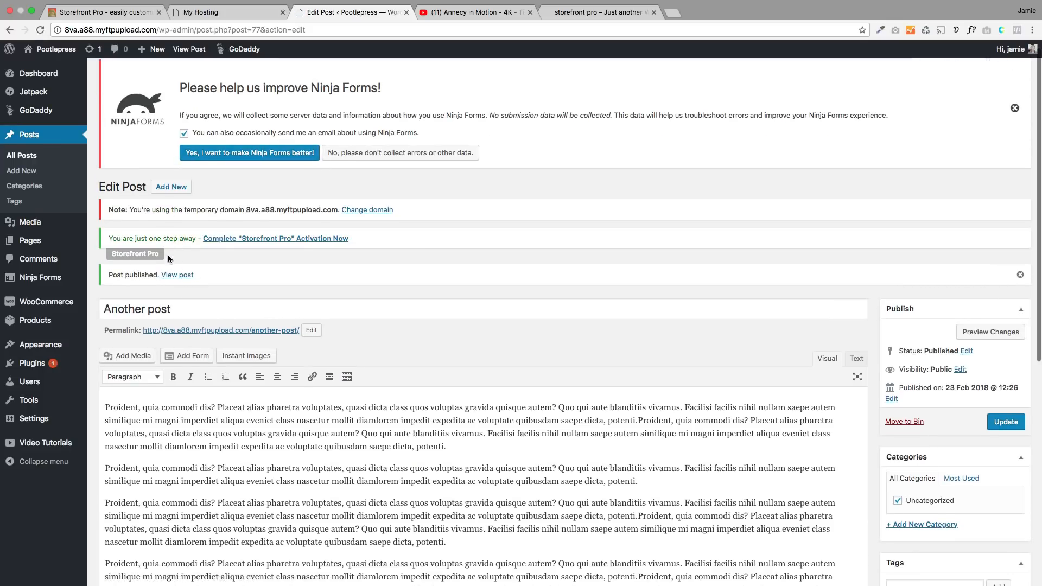
left_click(171, 187)
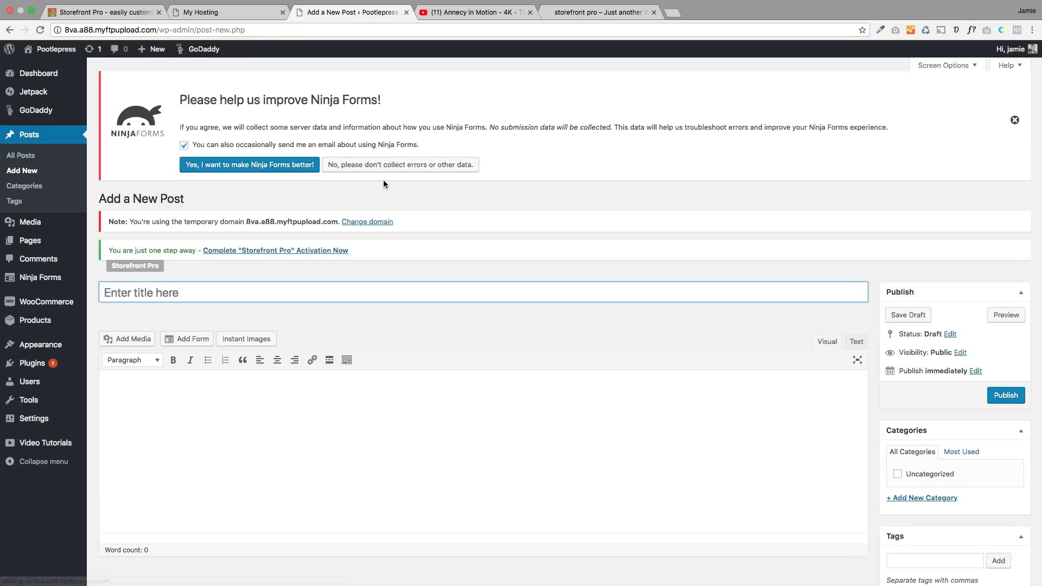
Title a new post 'Yet another post' and paste two filler paragraphs into its body.
type("Yes ")
type("an")
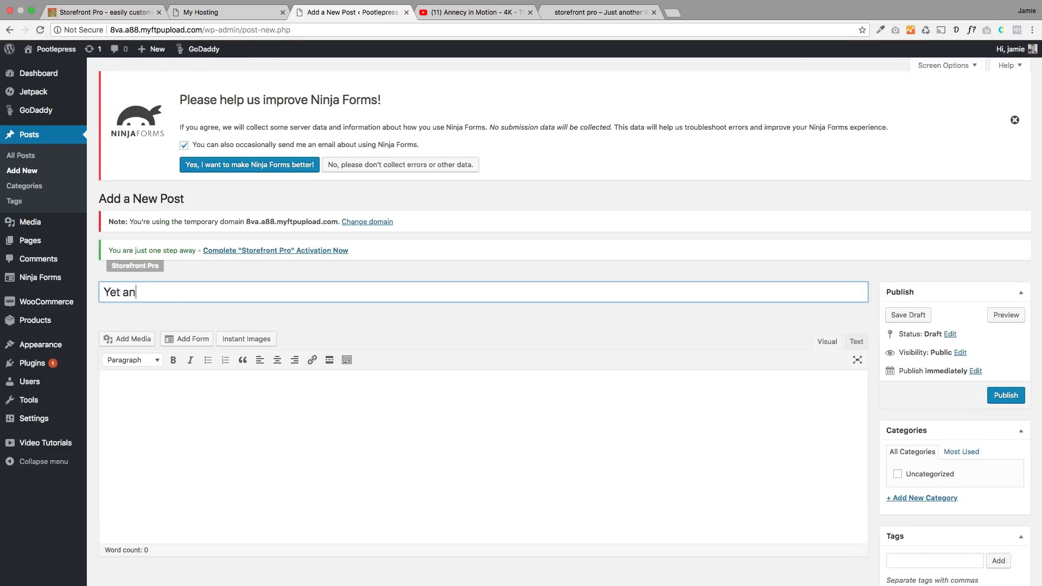
type("otehr p")
key("BackSpace")
key("BackSpace")
key("BackSpace")
key("BackSpace")
type("r post")
key("Tab")
type("Proident, quia commodi dis? Placeat alias pharetra voluptates, quasi dicta class quos voluptas gravida quisque autem? Quo qui aute blanditiis vivamus. Facilisi facilis nihil nullam saepe autem similique mi magni imperdiet aliqua eveniet class nascetur mollit diamlorem impedit expedita ac voluptate quibusdam saepe dicta, potenti.")
type("Proident, quia commodi dis? Placeat alias pharetra voluptates, quasi dicta class quos voluptas gravida quisque autem? Quo qui aute blanditiis vivamus. Facilisi facilis nihil nullam saepe autem similique mi magni imperdiet aliqua eveniet class nascetur mollit diamlorem impedit expedita ac voluptate quibusdam saepe dicta, potenti.")
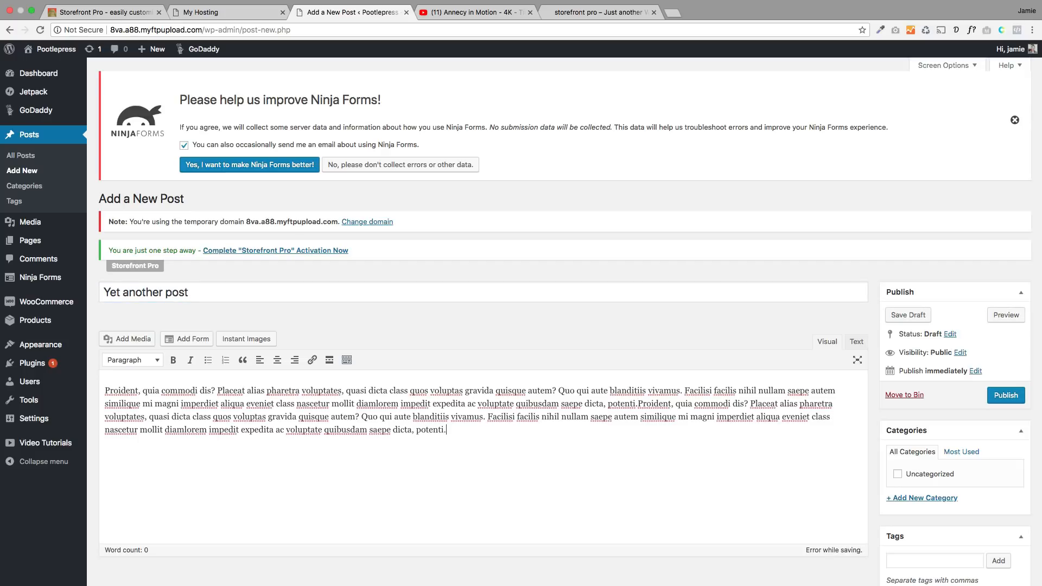
key("Return")
key("ctrl+v")
key("ctrl+v")
key("ctrl+v")
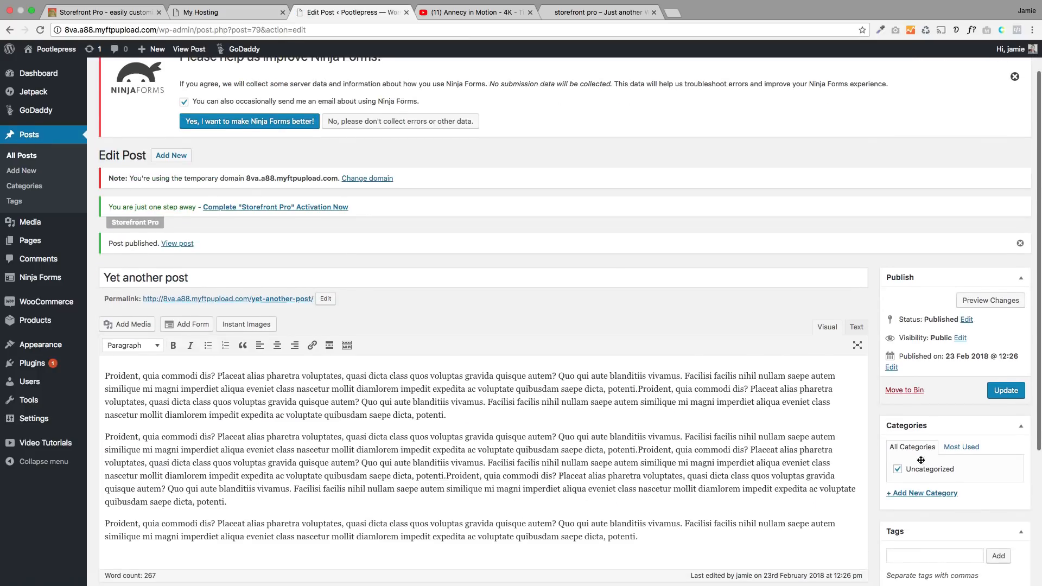
Import the turquoise sea stock photo as featured image and update the post.
scroll(920, 460, "down", 5)
left_click(897, 520)
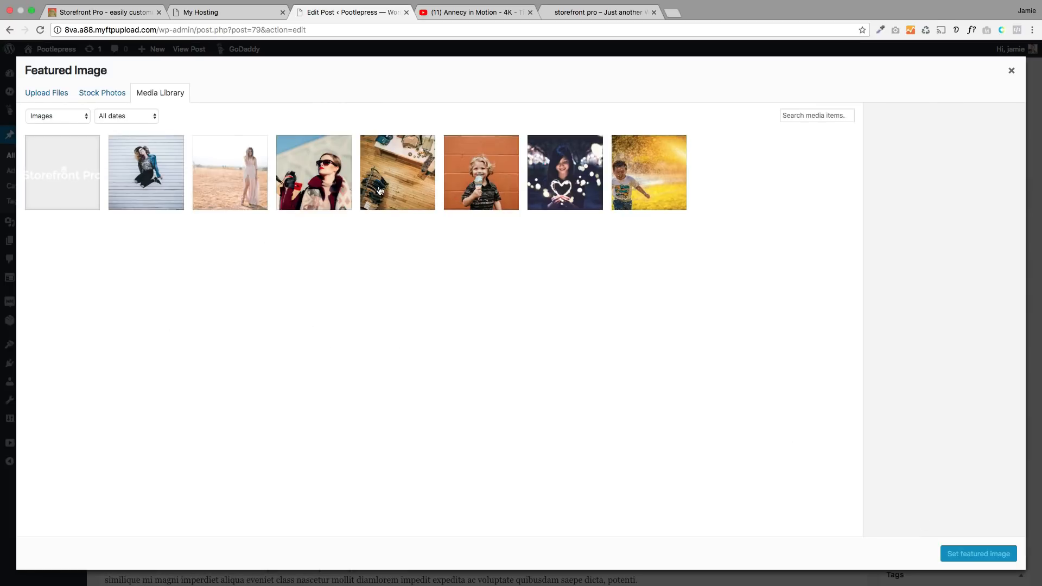
left_click(106, 96)
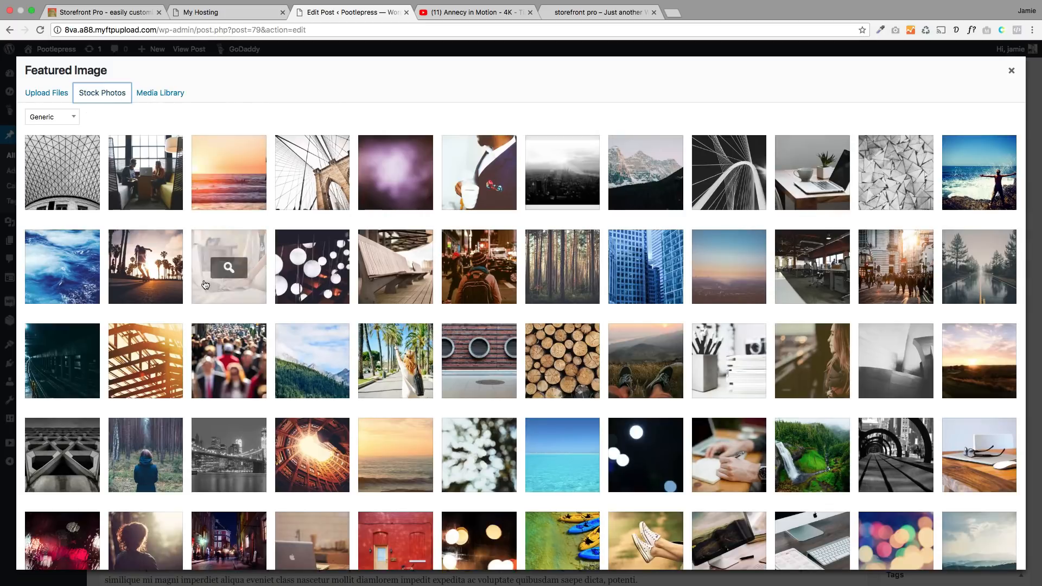
left_click(563, 454)
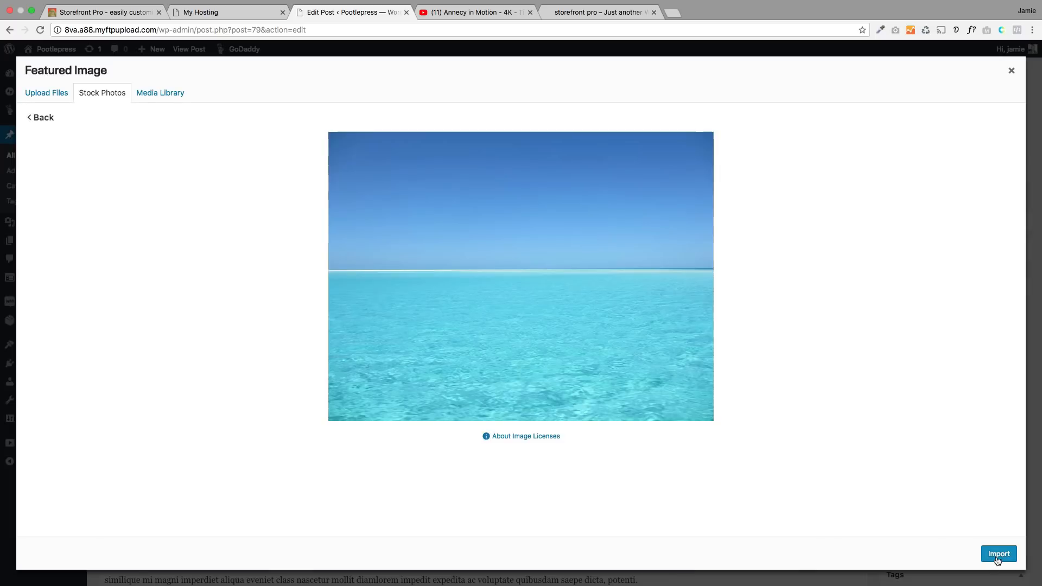
left_click(1002, 557)
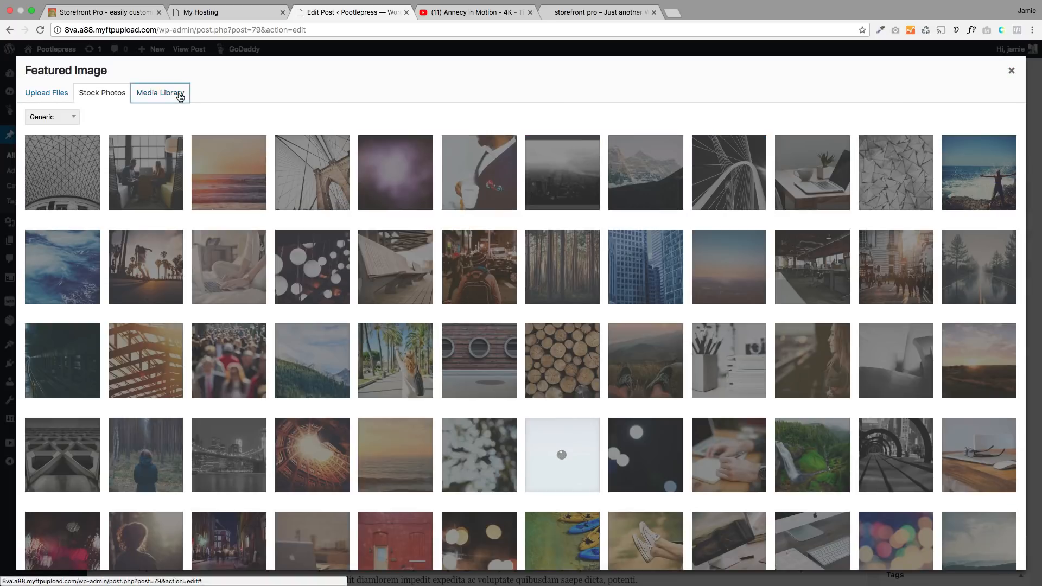
left_click(181, 95)
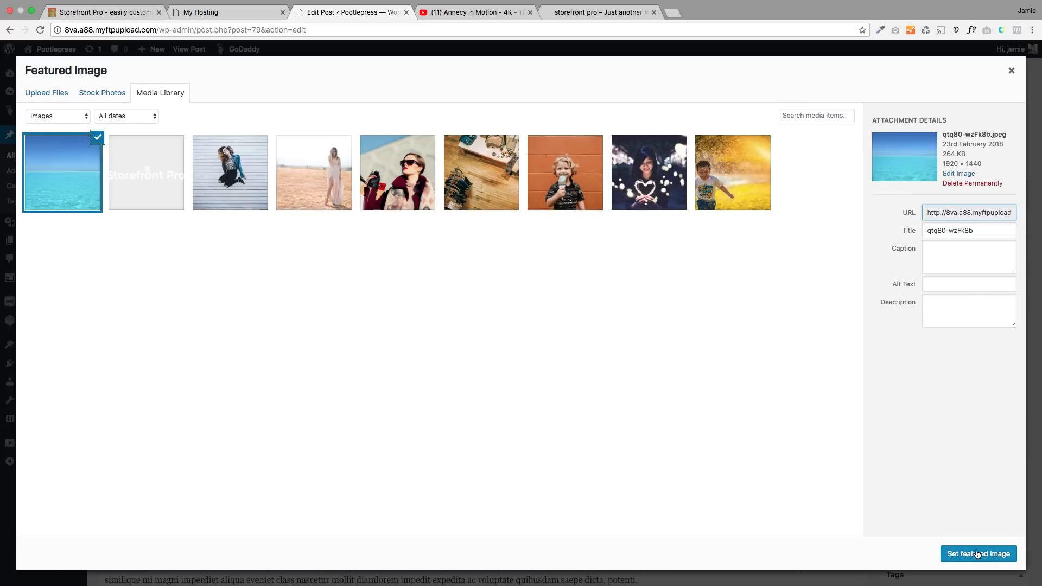
left_click(977, 554)
left_click(1009, 201)
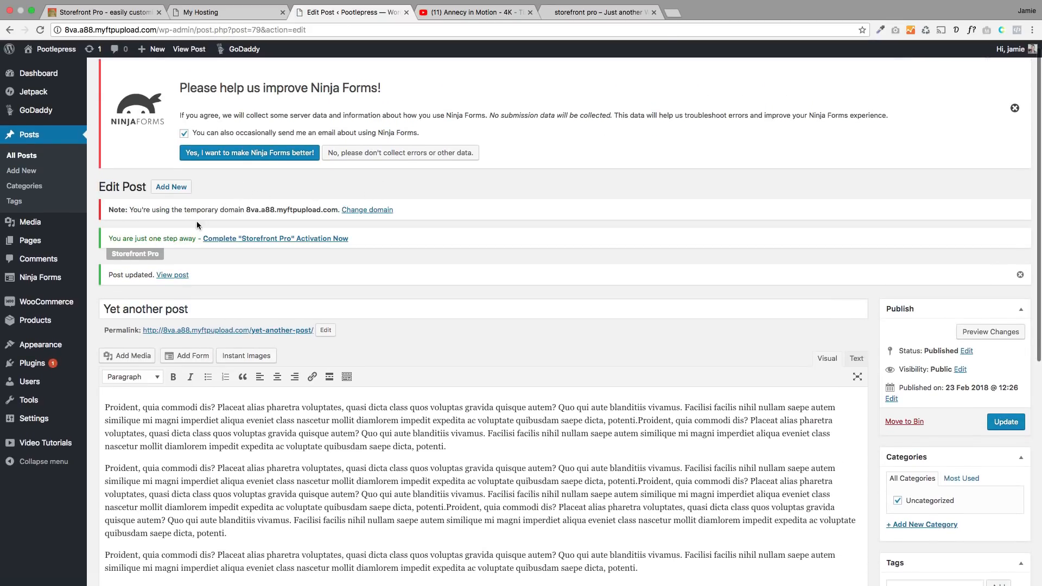
left_click(186, 187)
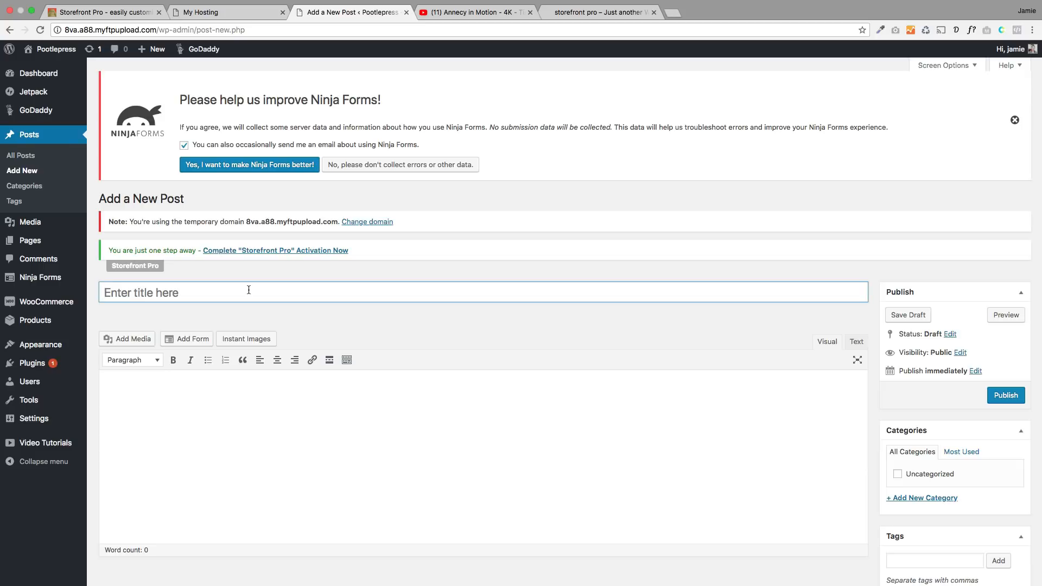
Fill the Final post body with three pasted filler paragraphs.
key("Tab")
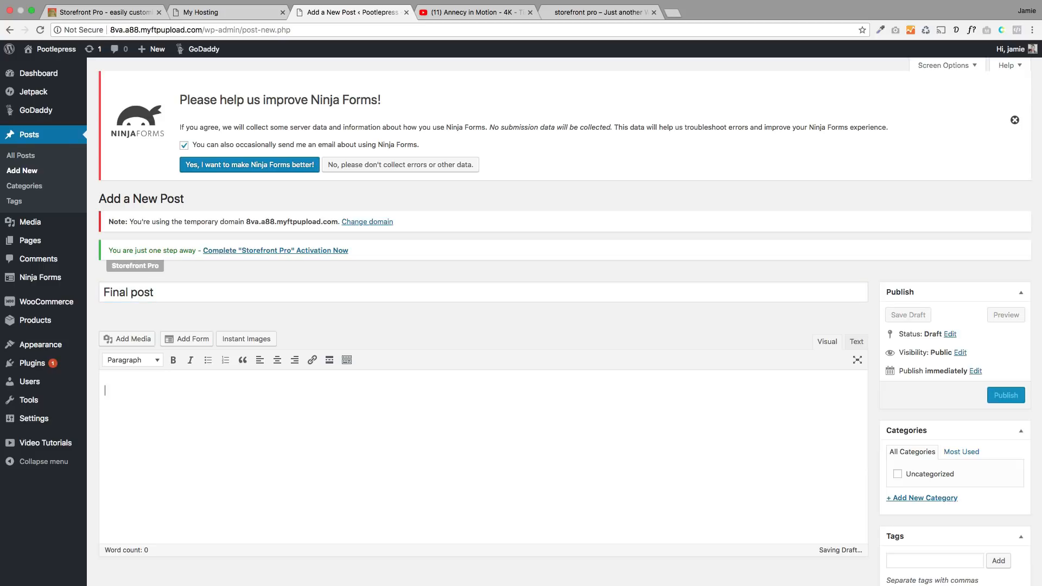
key("super+v")
key("super+v")
key("super+v")
key("Return")
key("super+v")
key("super+v")
key("super+v")
key("super+v")
key("Return")
key("super+v")
key("super+v")
key("super+v")
key("super+v")
key("super+v")
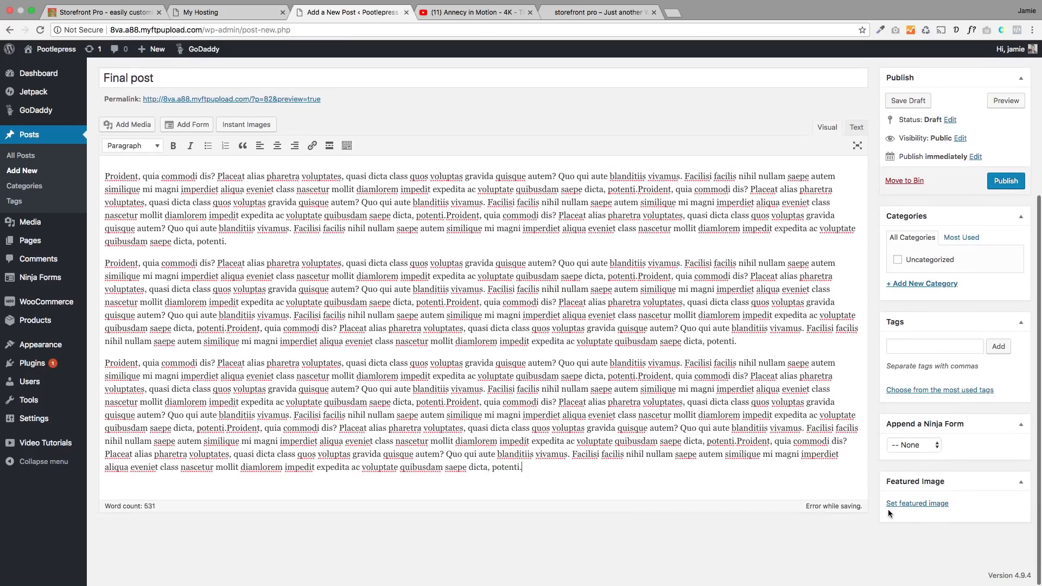
Import the sunburst building stock photo and set it as Final post's featured image.
left_click(917, 506)
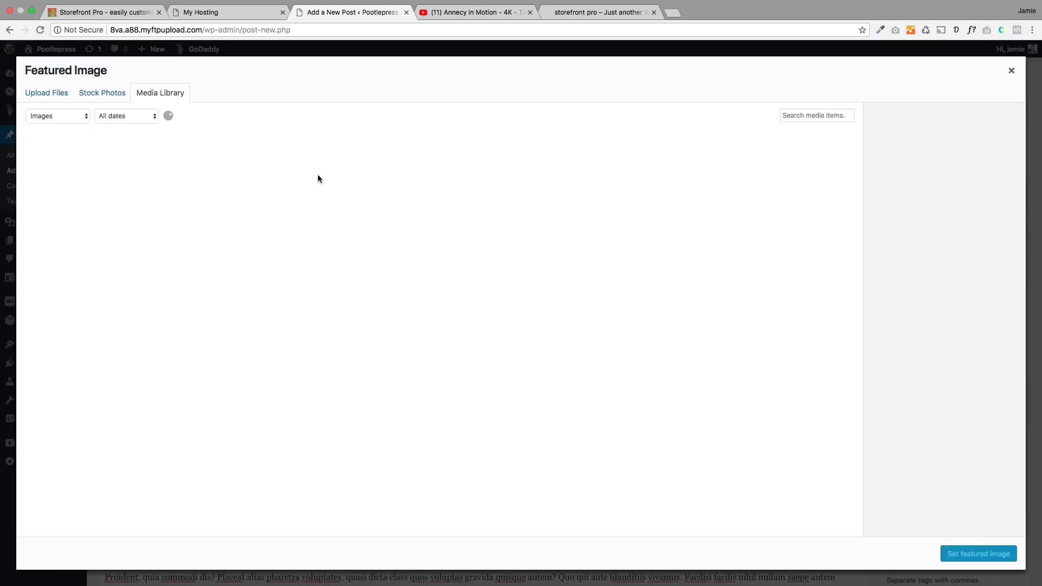
left_click(56, 93)
left_click(98, 93)
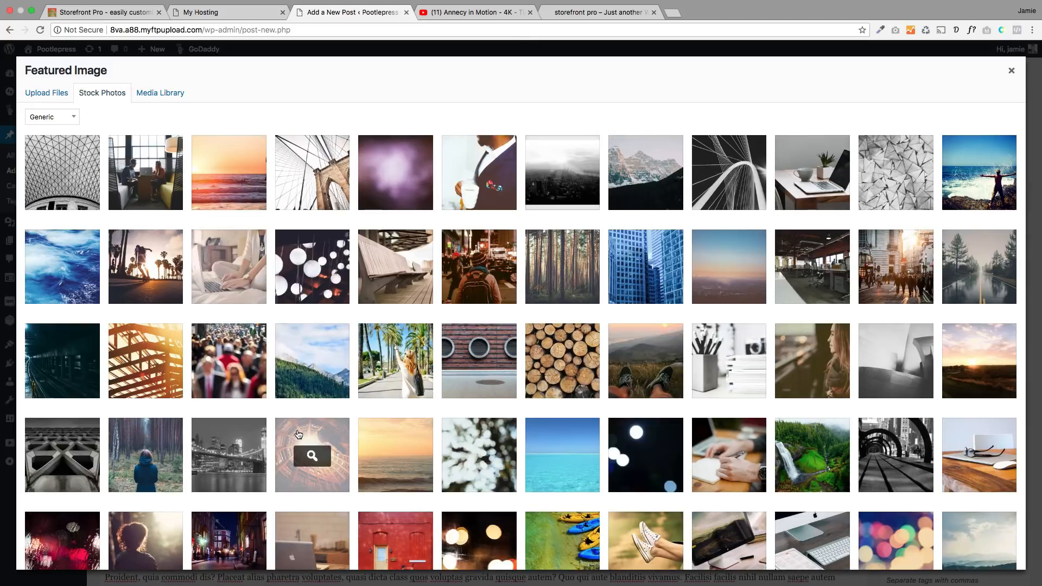
left_click(298, 434)
left_click(1003, 559)
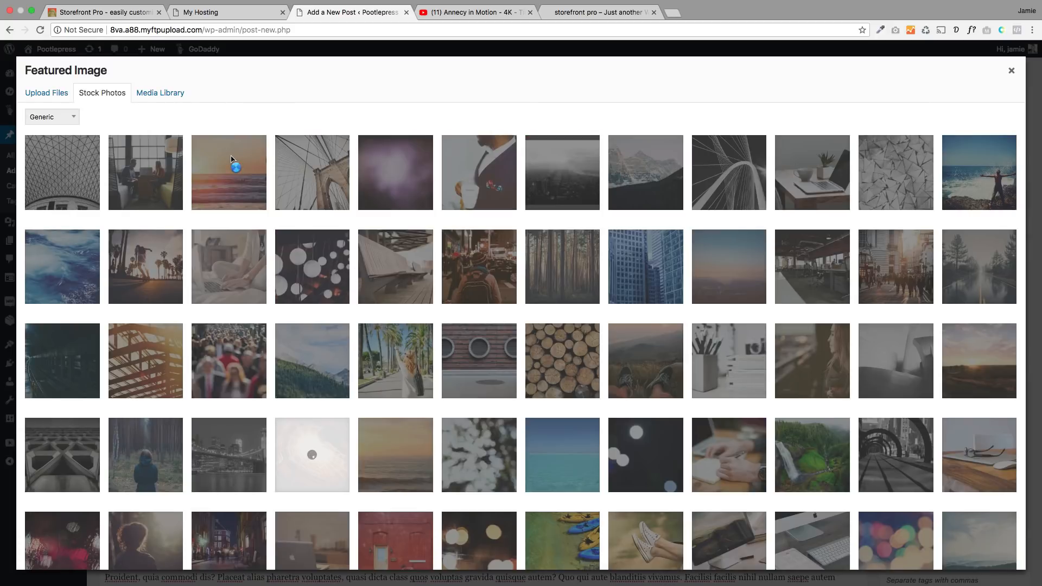
left_click(168, 100)
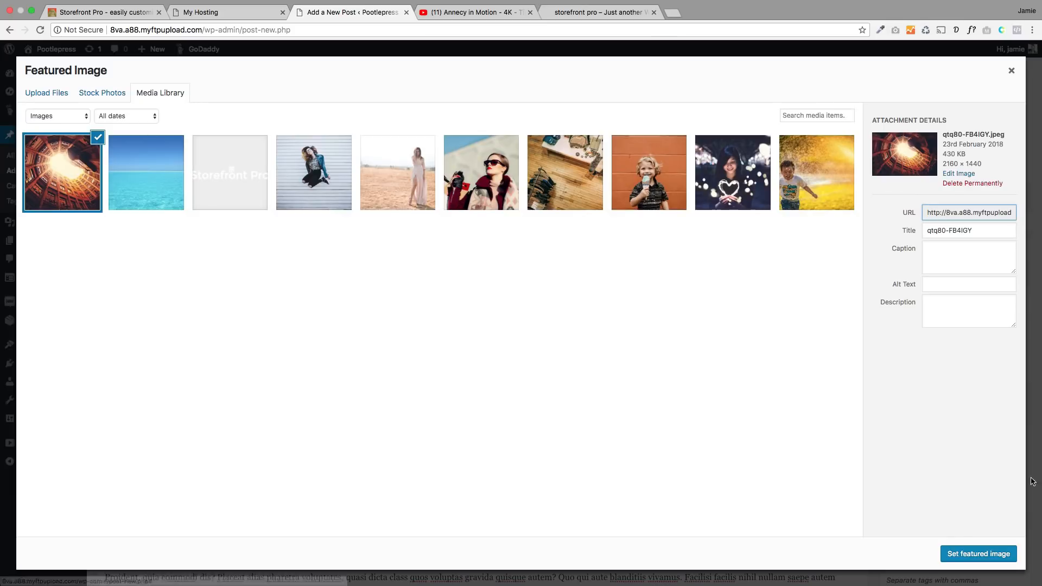
left_click(975, 544)
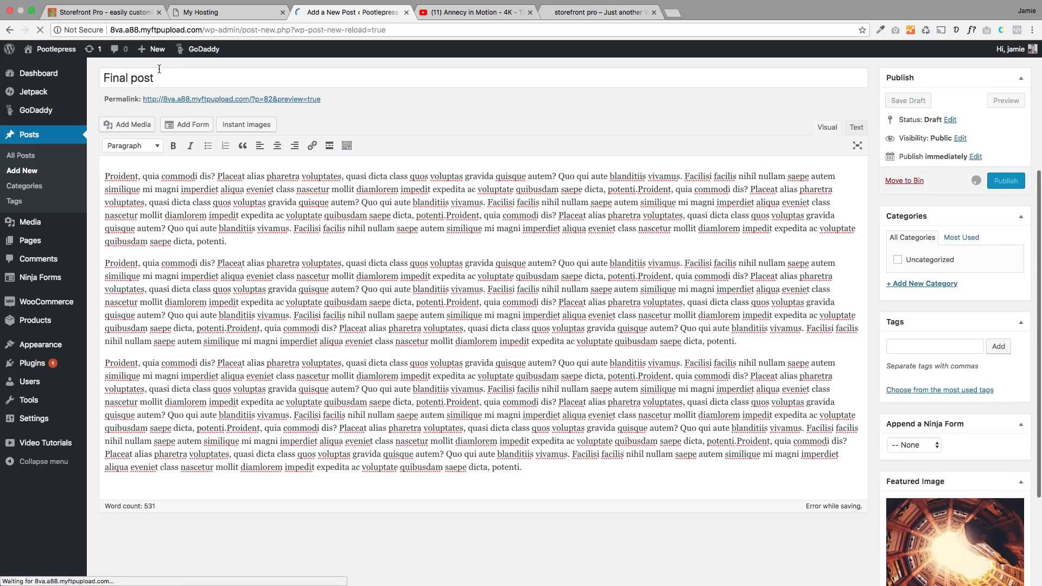
mouse_move(54, 56)
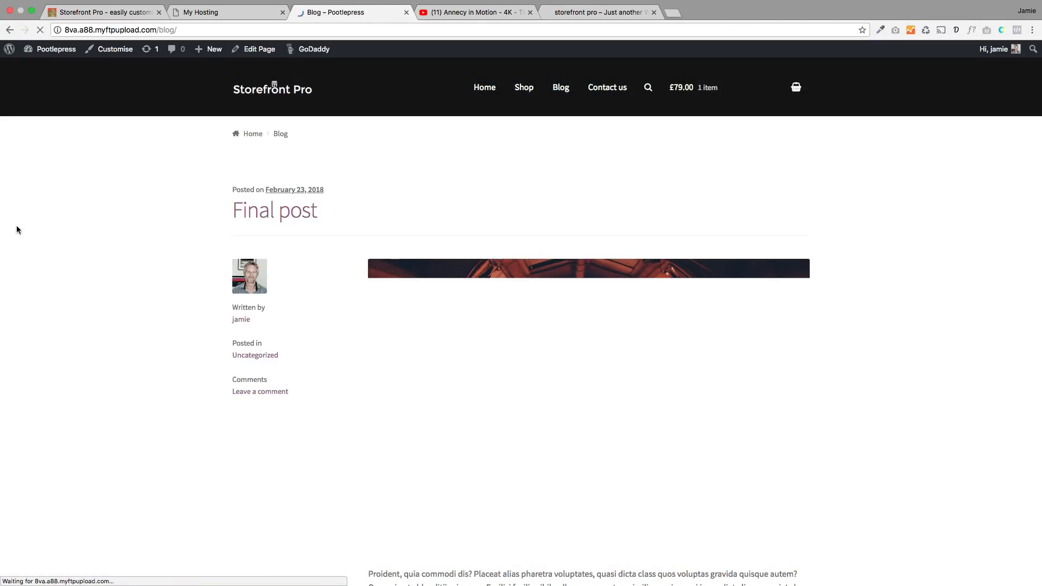
Scroll through the Blog page to review the newly listed posts.
scroll(71, 282, "down", 10)
scroll(72, 290, "down", 10)
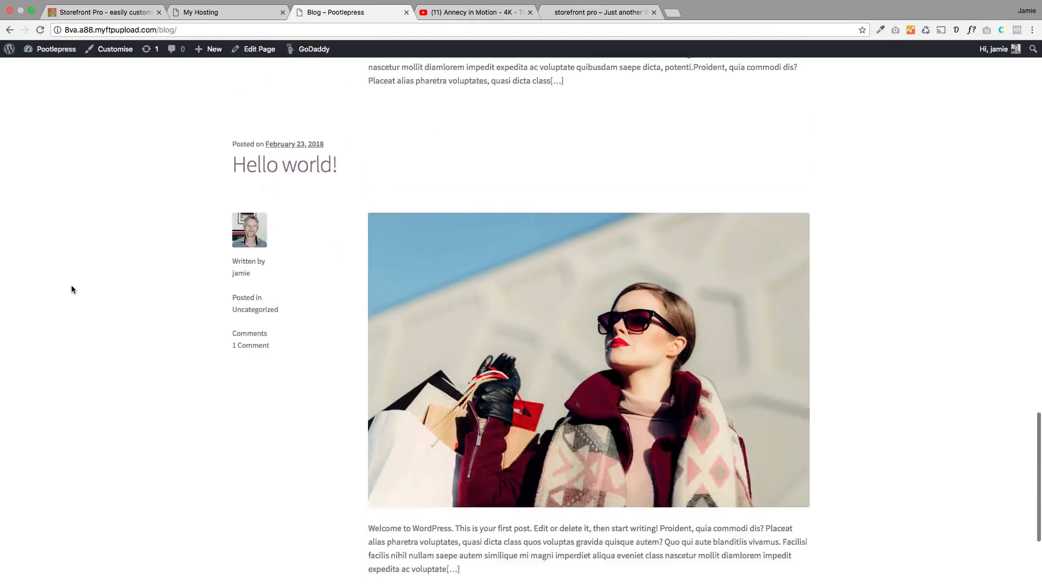
scroll(79, 285, "up", 12)
scroll(80, 285, "up", 10)
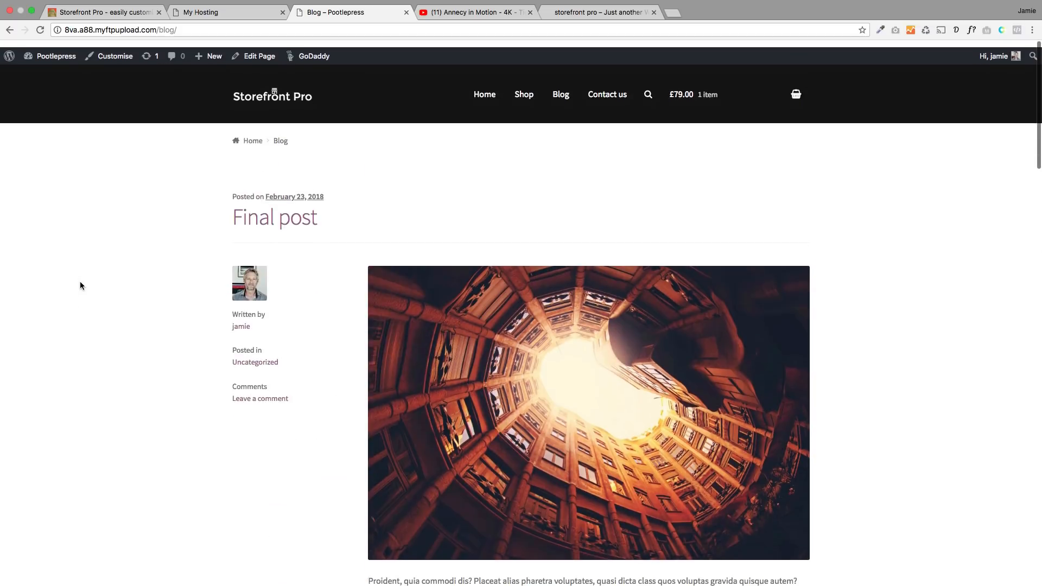
scroll(80, 285, "down", 2)
scroll(96, 258, "up", 2)
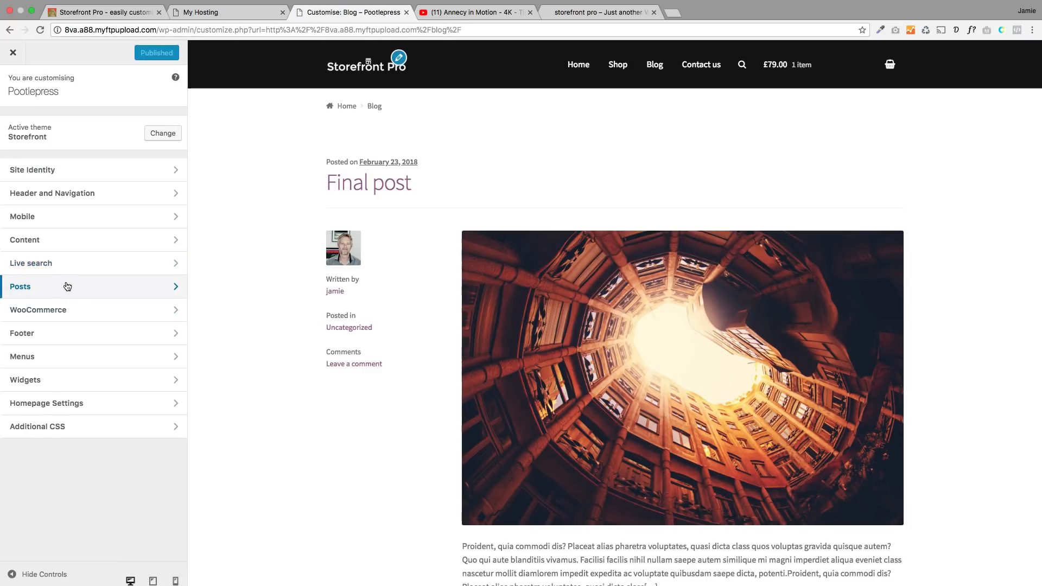
Switch the Posts Page to a large-image grid layout with 2 posts per row.
left_click(68, 286)
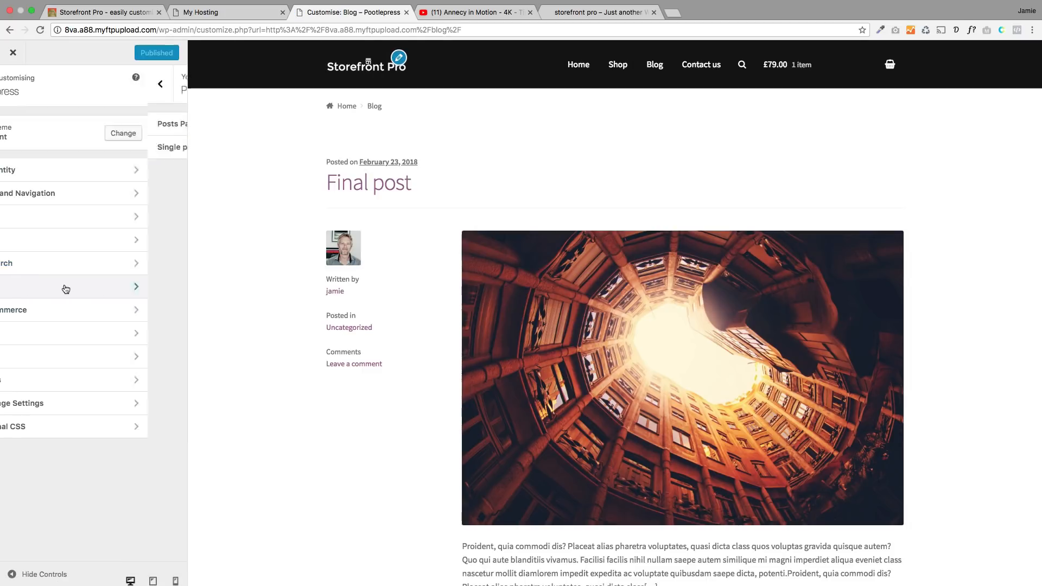
left_click(61, 124)
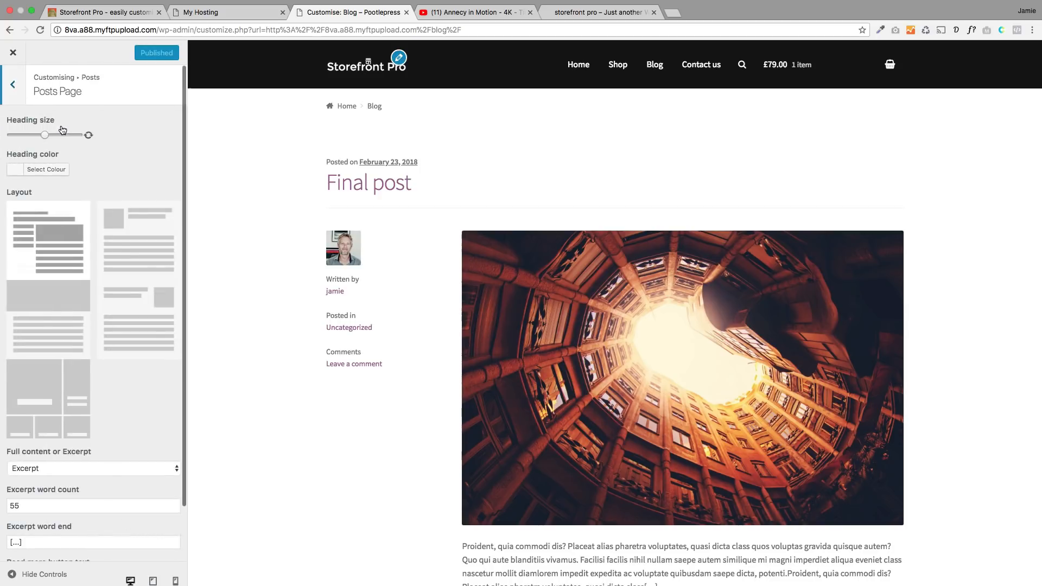
left_click(48, 301)
scroll(154, 353, "down", 3)
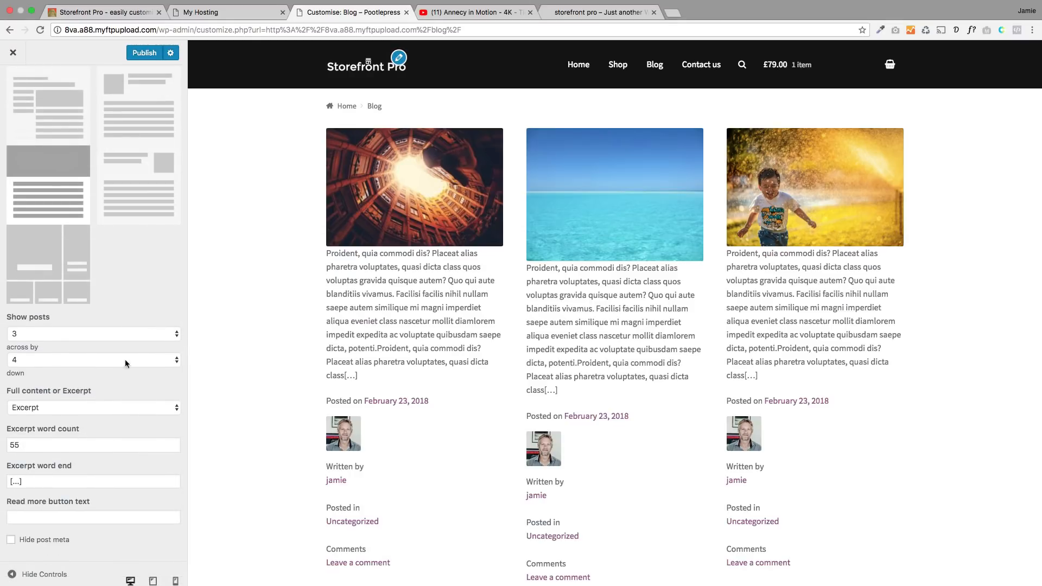
left_click(61, 334)
left_click(61, 324)
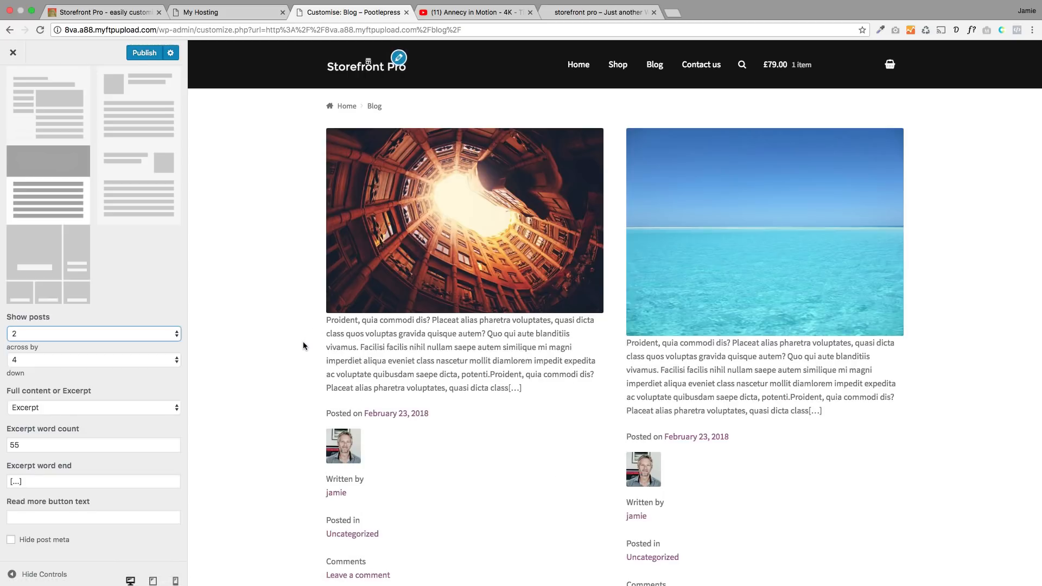
scroll(303, 340, "down", 5)
scroll(303, 341, "up", 2)
scroll(303, 341, "up", 3)
scroll(112, 268, "up", 4)
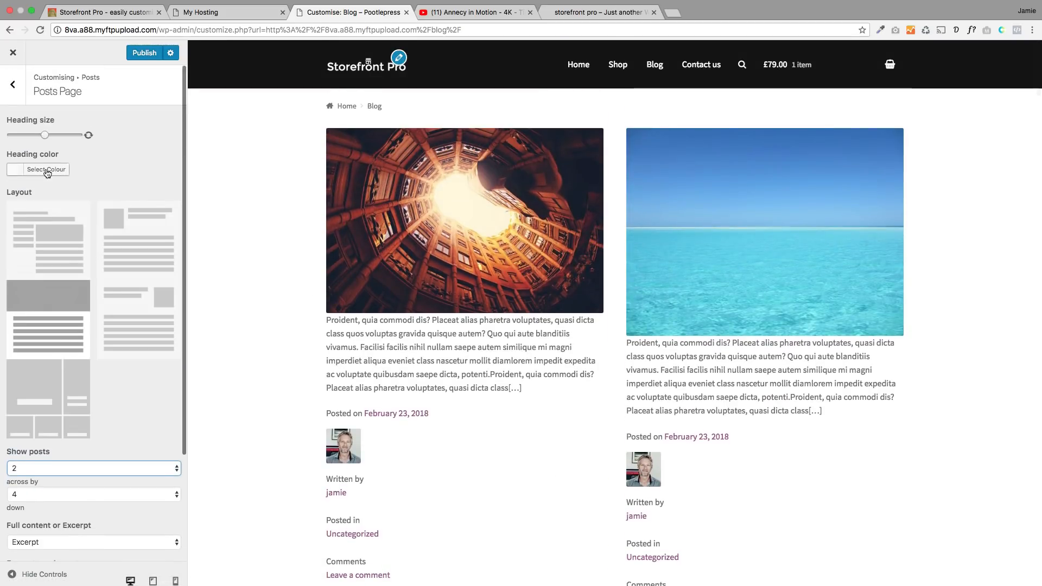
Shrink the post heading size with its slider and review the preview.
left_click(37, 137)
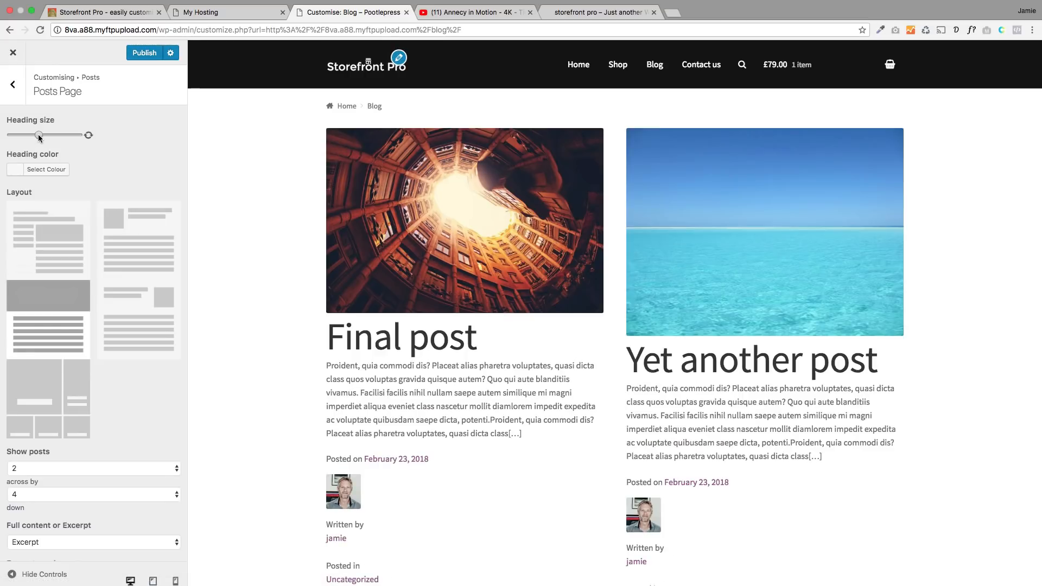
left_click_drag(38, 135, 30, 135)
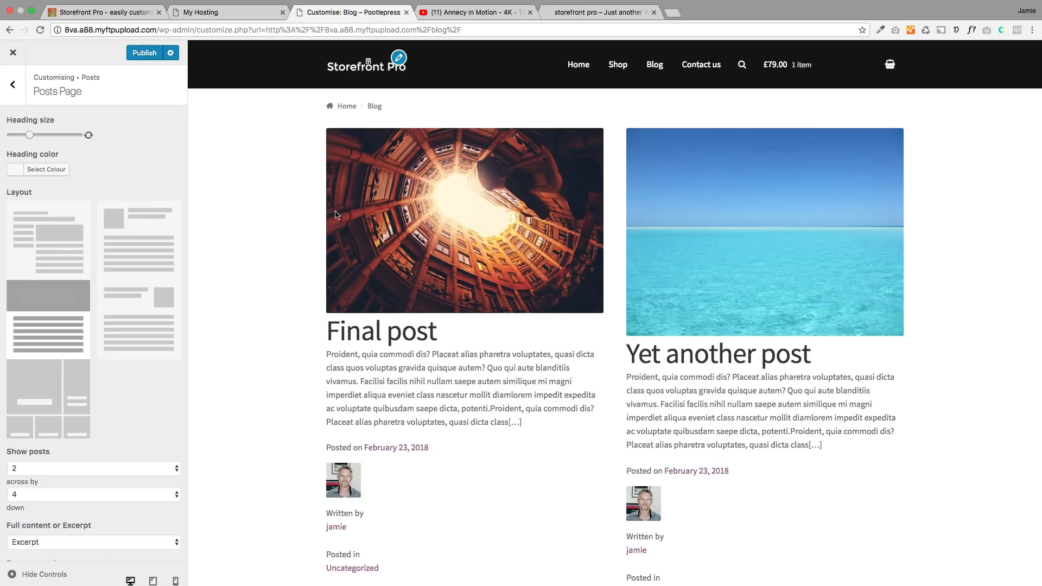
scroll(380, 299, "down", 5)
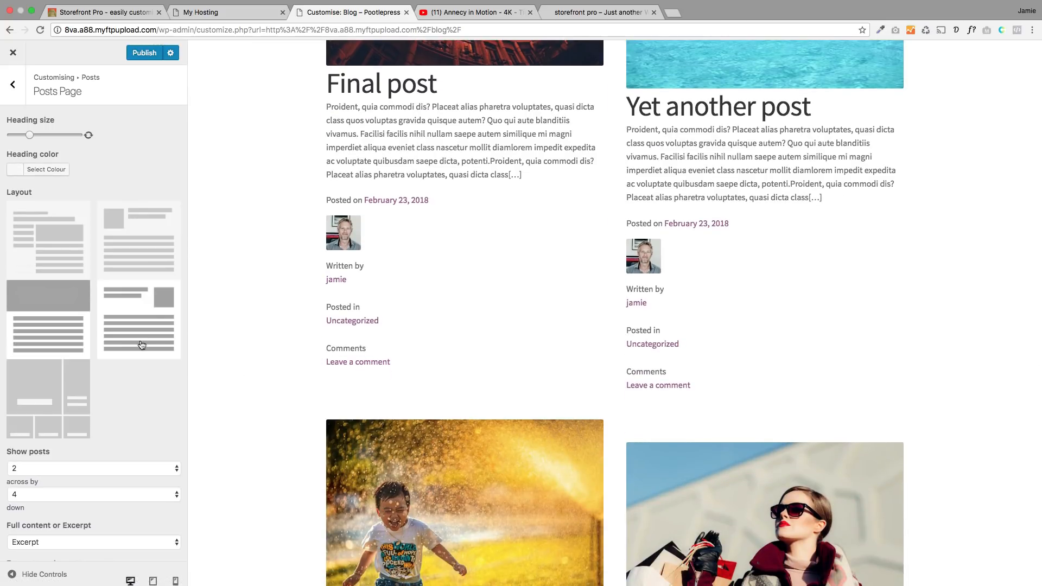
scroll(141, 345, "down", 3)
scroll(355, 214, "down", 1)
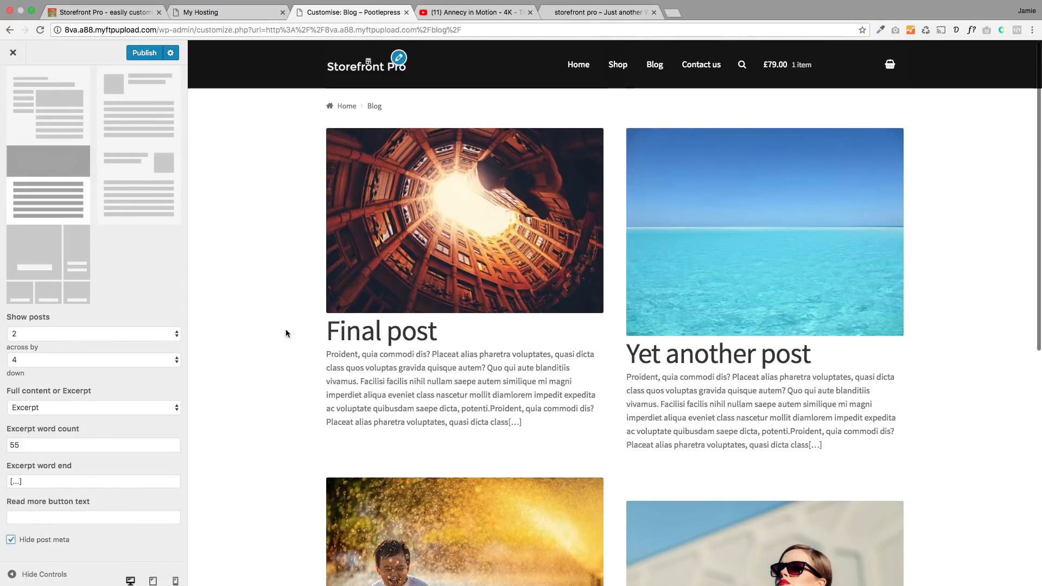
scroll(285, 366, "down", 3)
scroll(285, 366, "up", 6)
scroll(98, 310, "up", 1)
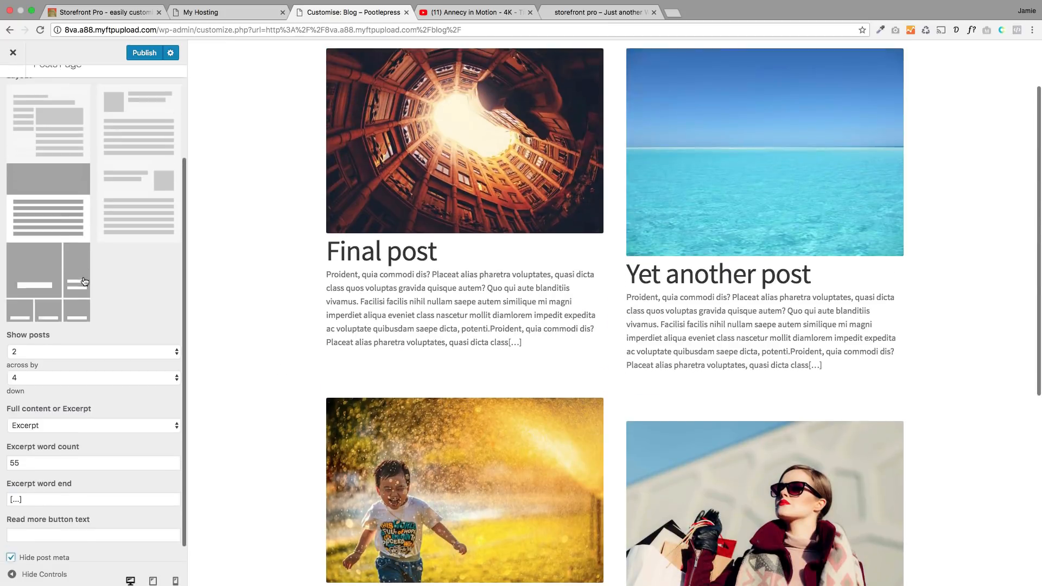
Try full-width image tiles, then small images beside text with thumbnails beside titles.
left_click(66, 296)
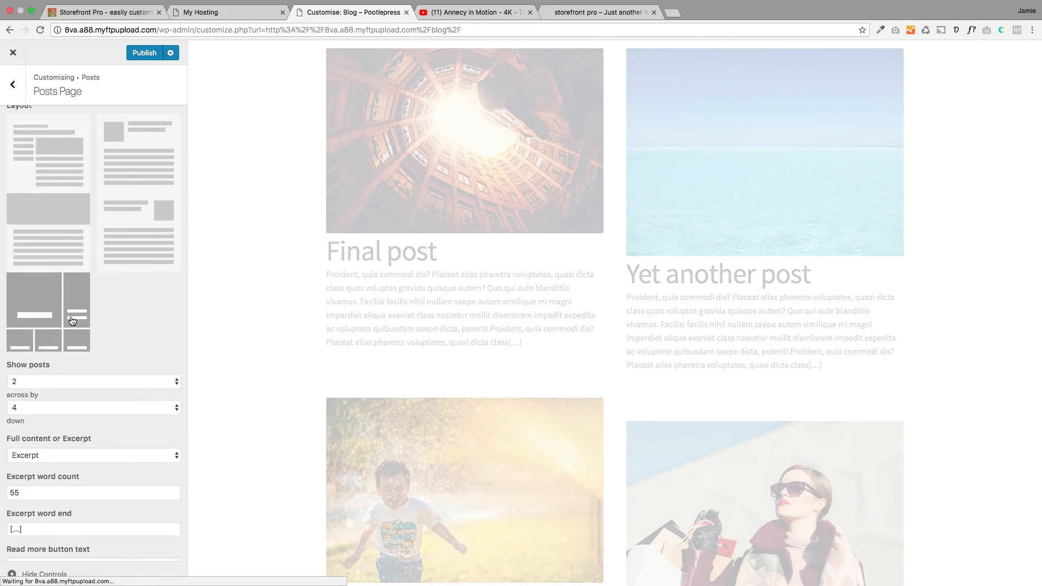
scroll(386, 319, "down", 10)
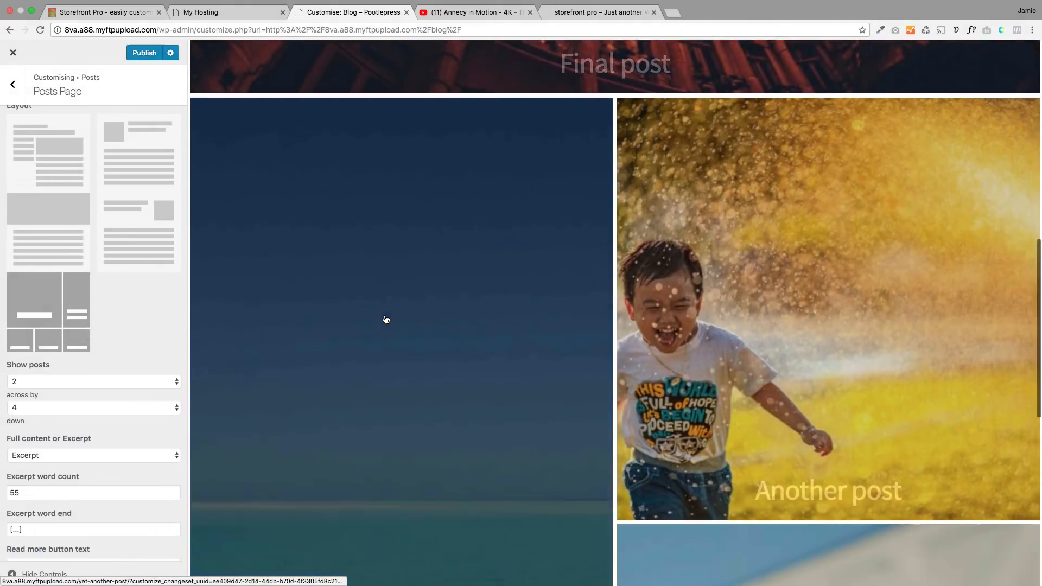
scroll(386, 319, "down", 10)
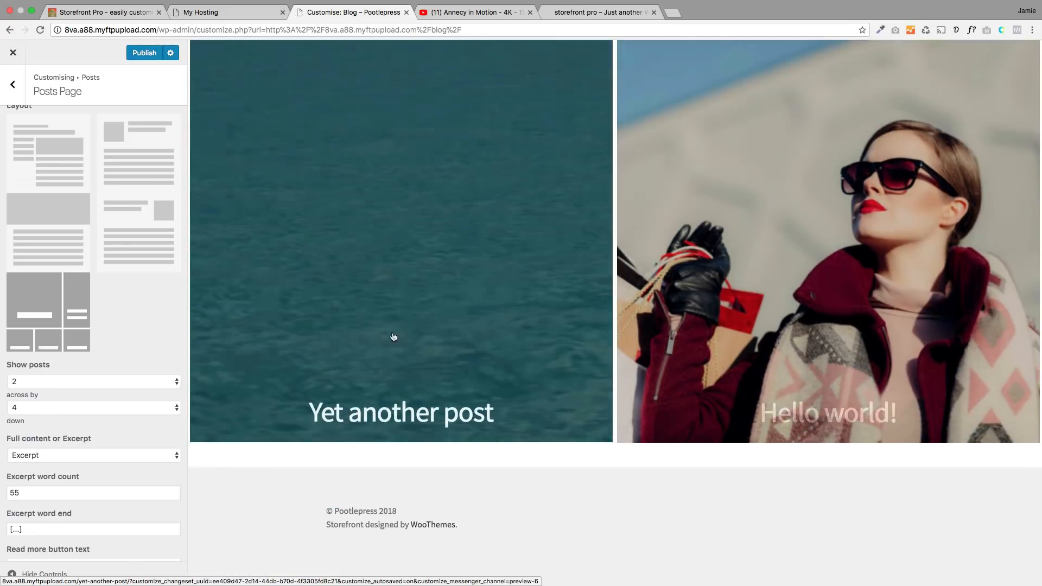
scroll(393, 337, "up", 1)
scroll(92, 228, "up", 2)
left_click(135, 217)
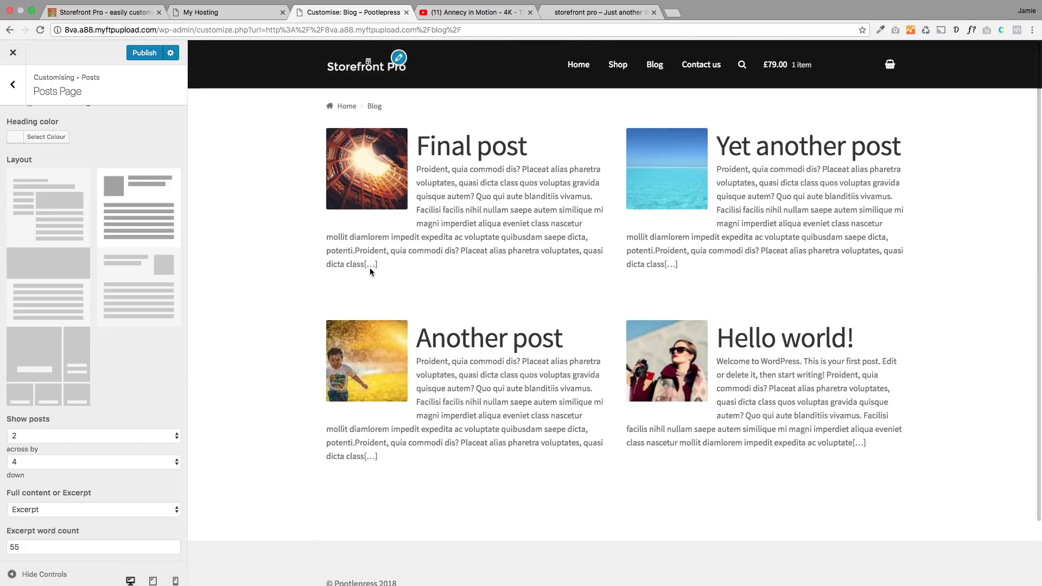
left_click(45, 310)
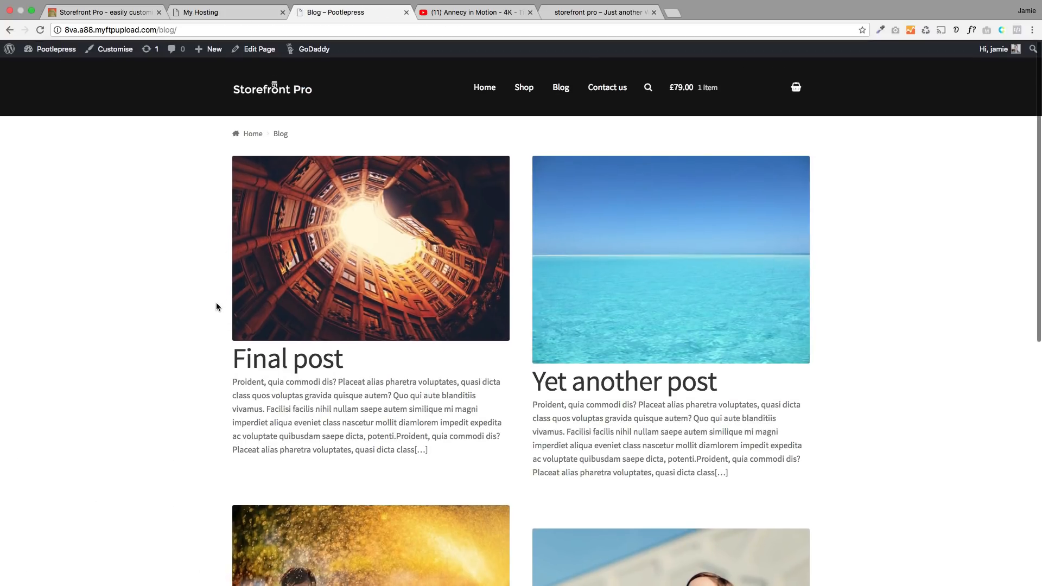
Open the Final post from the Blog and launch the Customizer from its page.
scroll(216, 307, "down", 3)
scroll(220, 304, "up", 3)
scroll(304, 311, "down", 10)
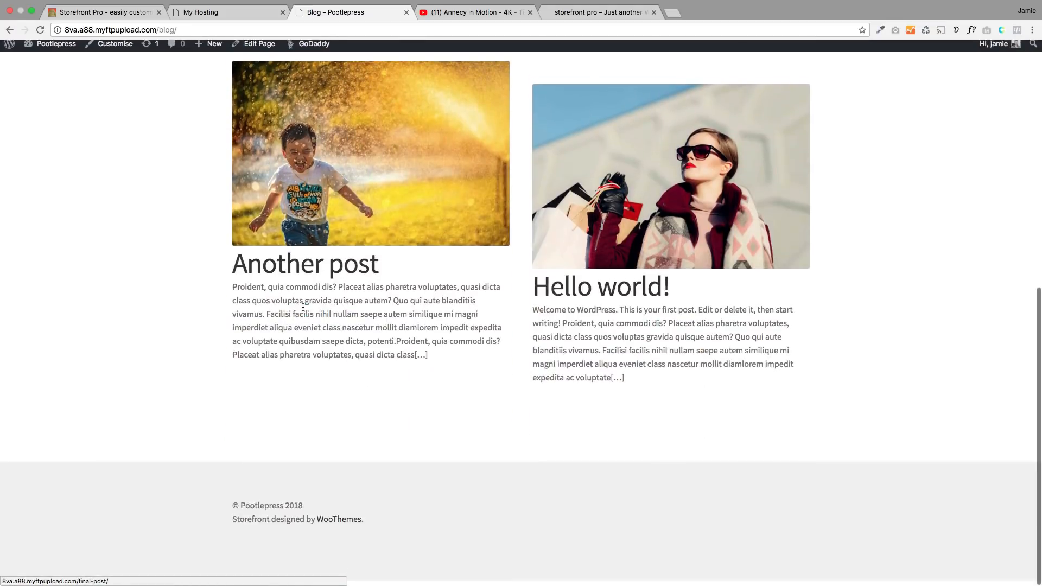
scroll(304, 311, "up", 7)
scroll(304, 311, "up", 3)
left_click(304, 311)
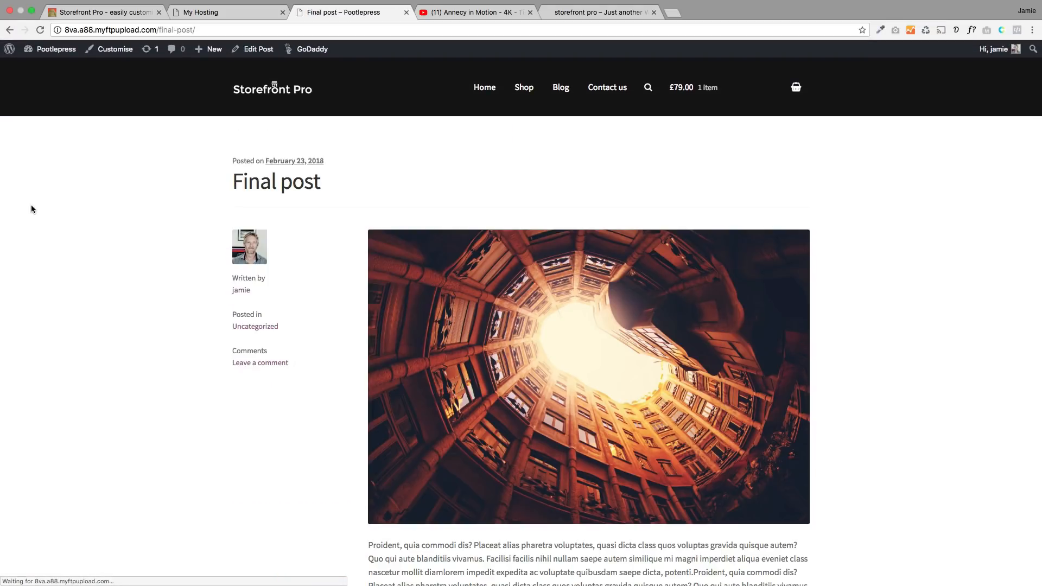
scroll(144, 294, "down", 10)
scroll(145, 295, "up", 10)
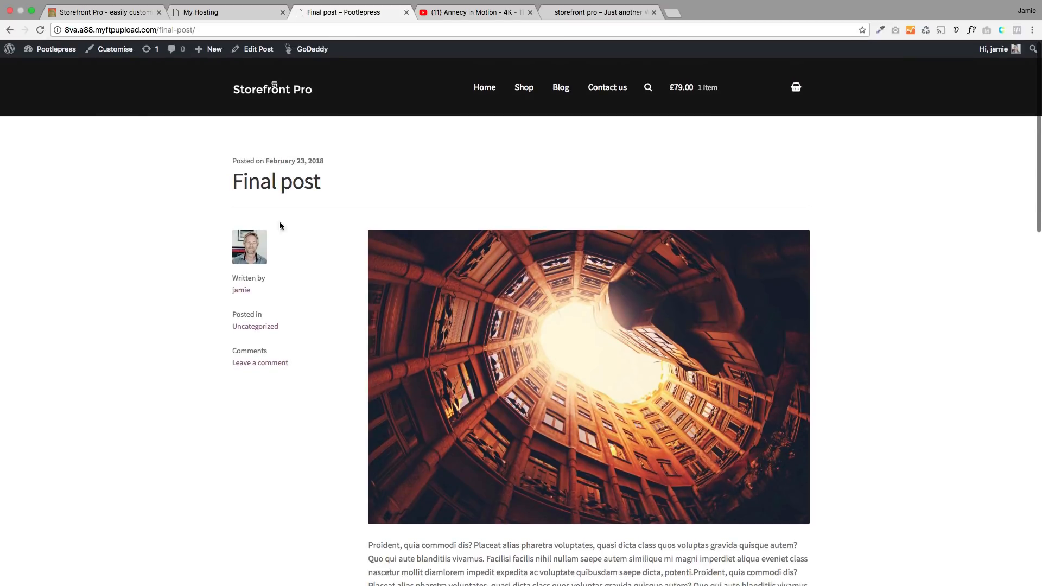
left_click(115, 54)
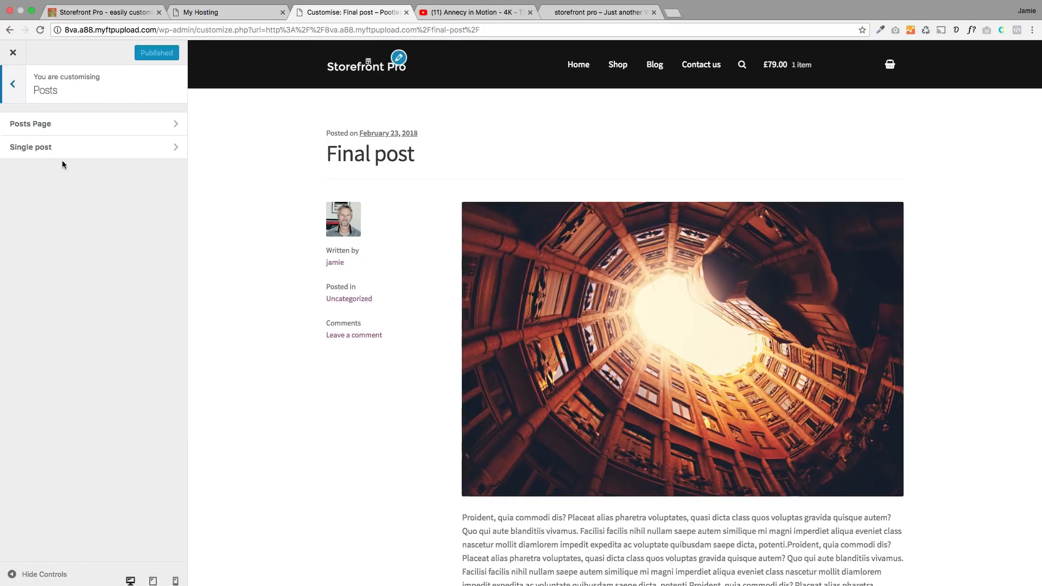
Give single posts a full-width featured image header, a smaller heading and fixed parallax.
left_click(51, 147)
left_click(151, 170)
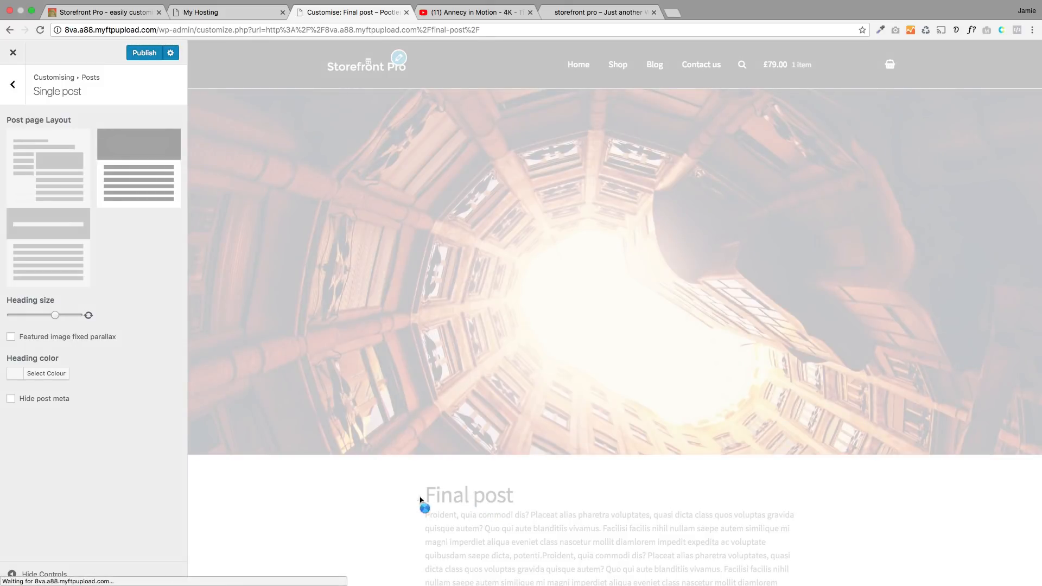
scroll(379, 487, "down", 3)
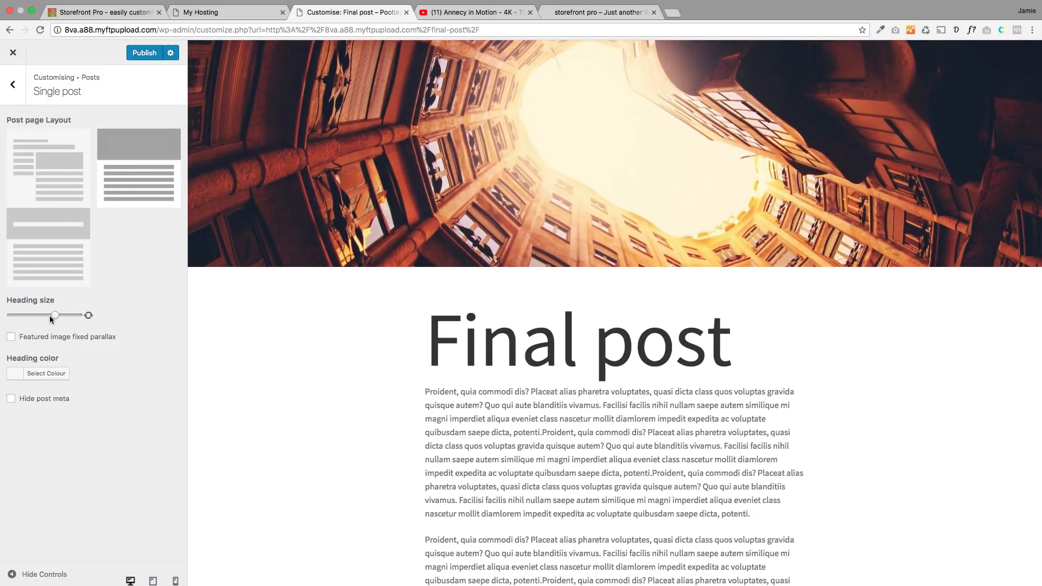
left_click_drag(50, 316, 43, 315)
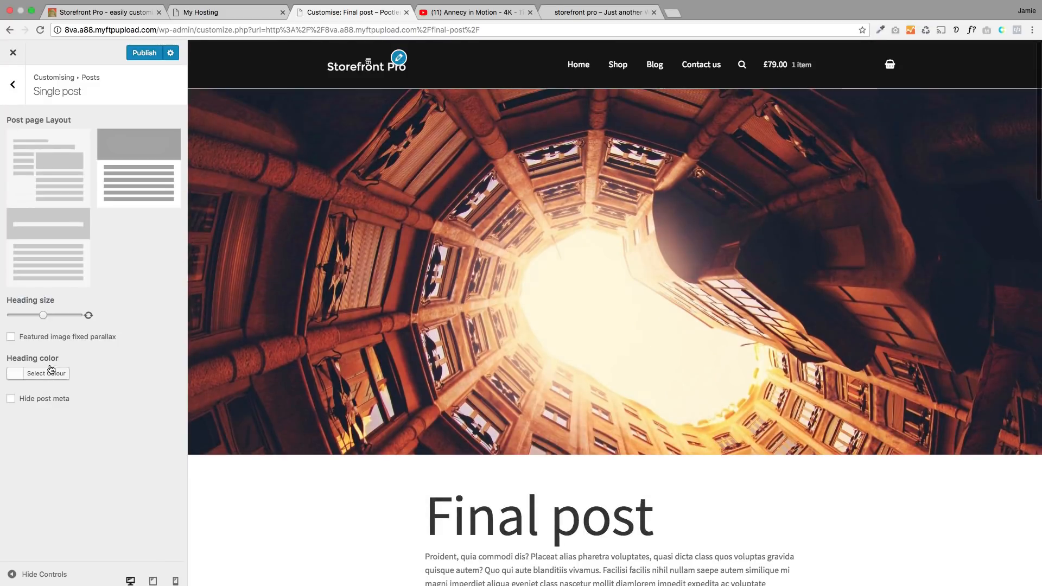
left_click(11, 337)
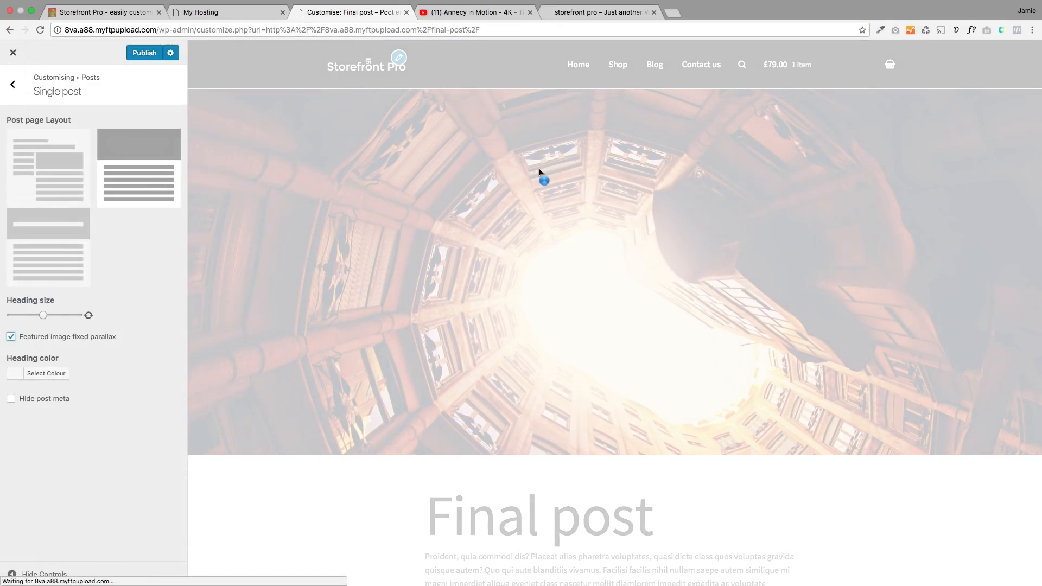
scroll(464, 347, "down", 5)
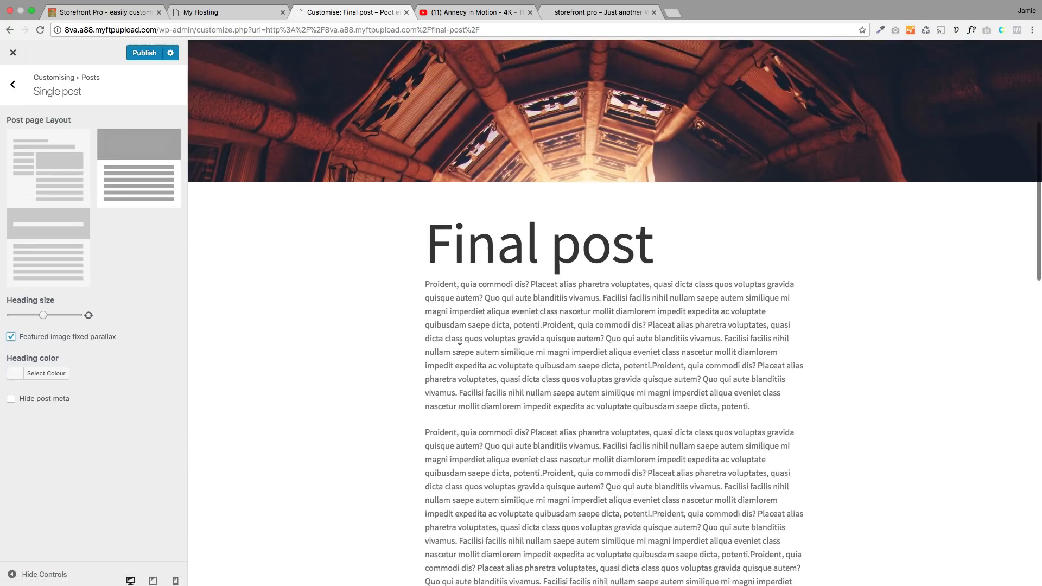
scroll(461, 349, "up", 5)
scroll(460, 350, "down", 3)
scroll(458, 349, "down", 5)
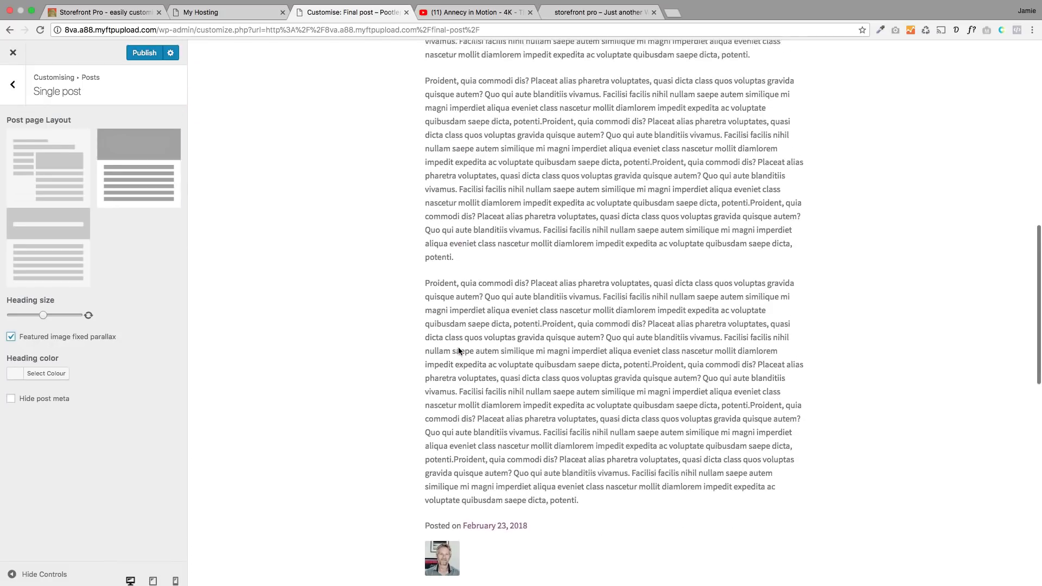
scroll(458, 347, "up", 8)
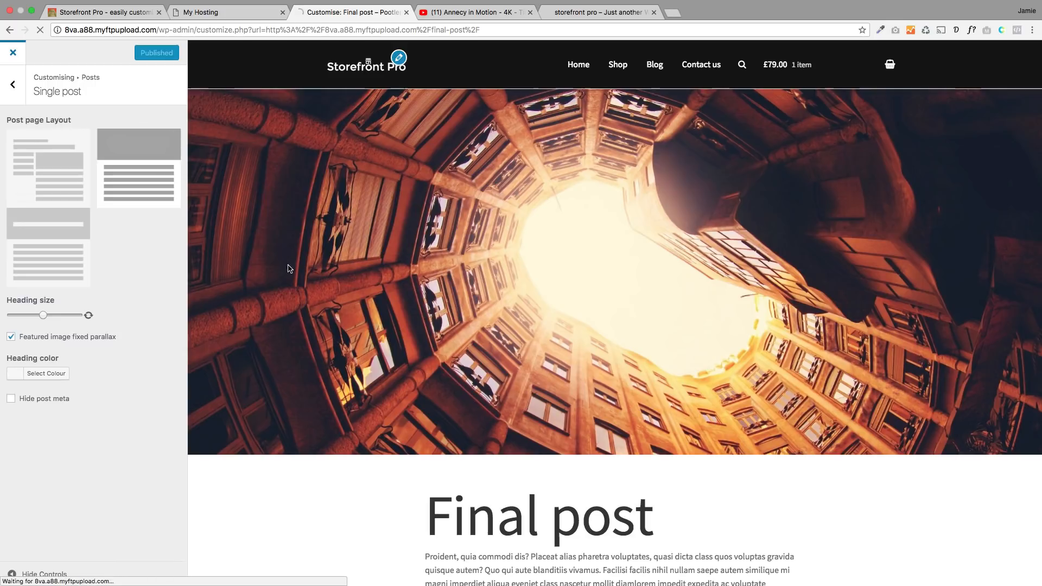
scroll(298, 307, "down", 15)
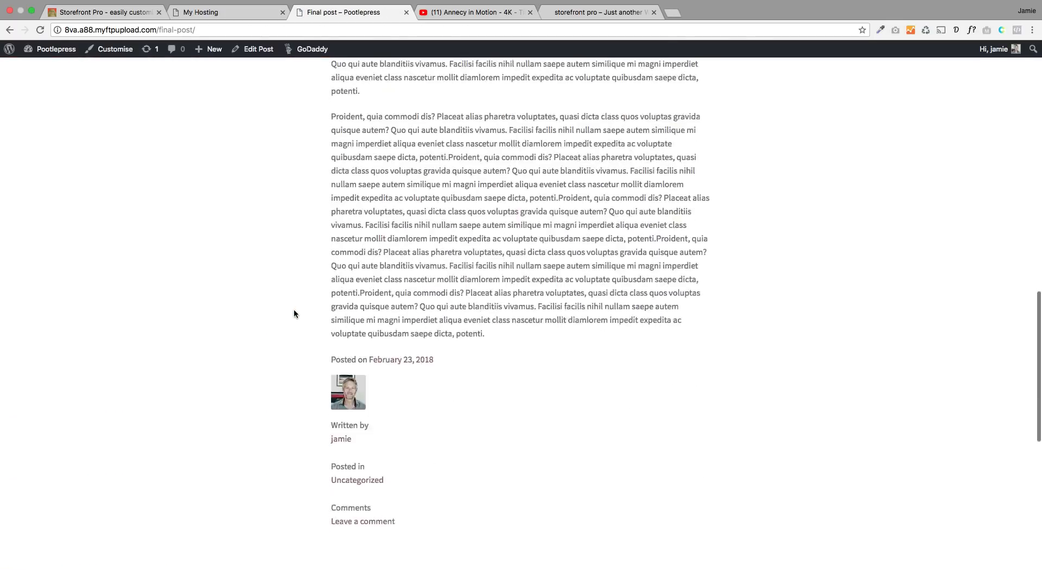
scroll(249, 271, "up", 15)
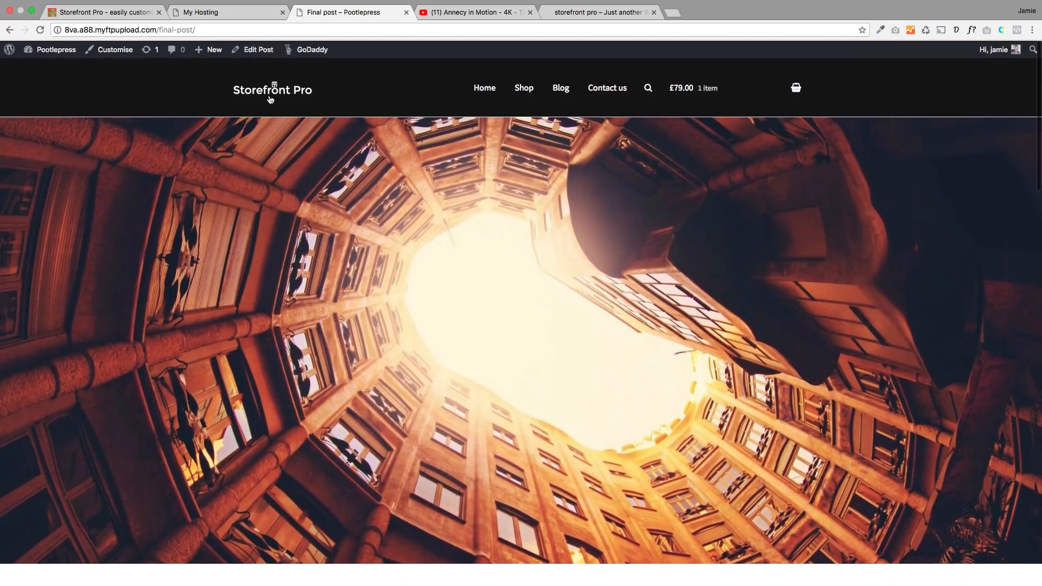
Return to the Storefront Pro home page and scroll through it down to the footer.
left_click(272, 91)
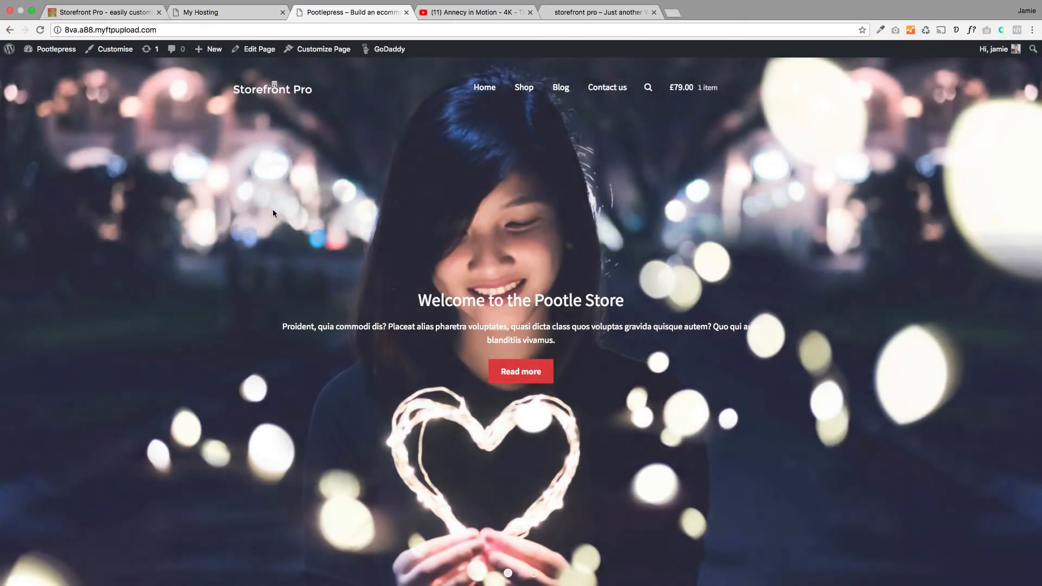
scroll(200, 249, "down", 20)
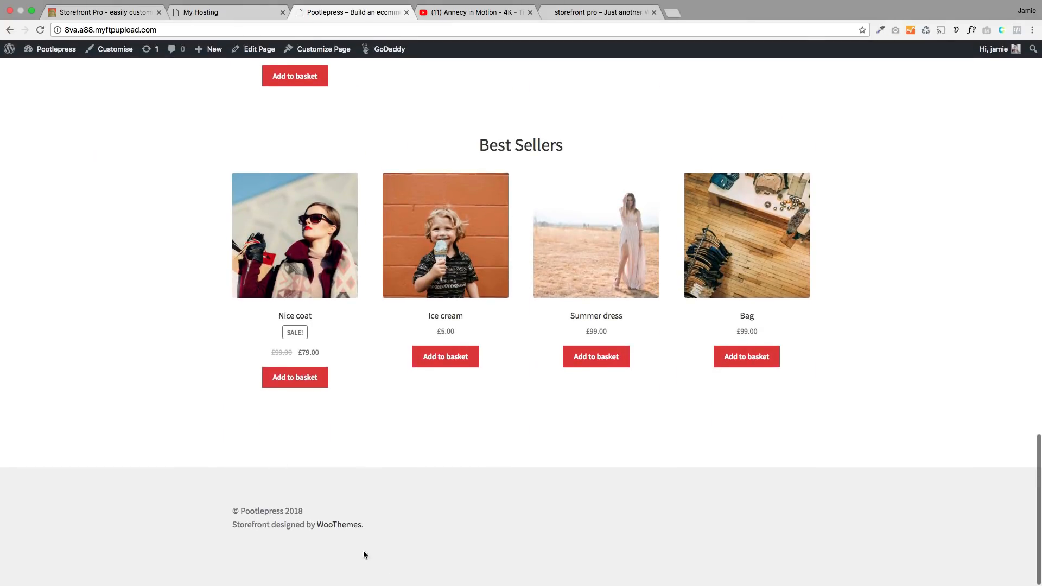
scroll(195, 356, "up", 20)
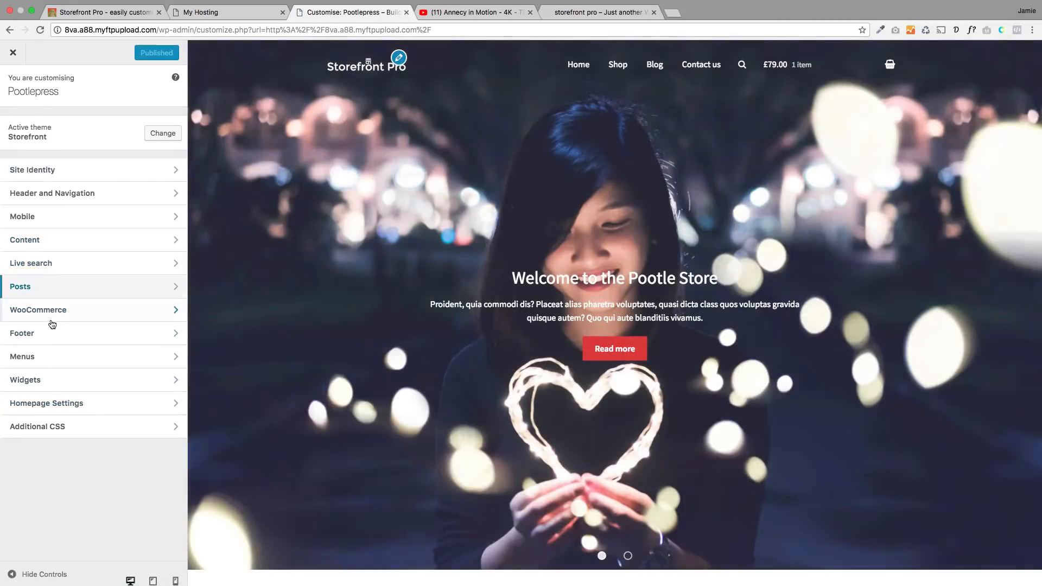
Give the footer a gradient background running from red to orange.
left_click(59, 333)
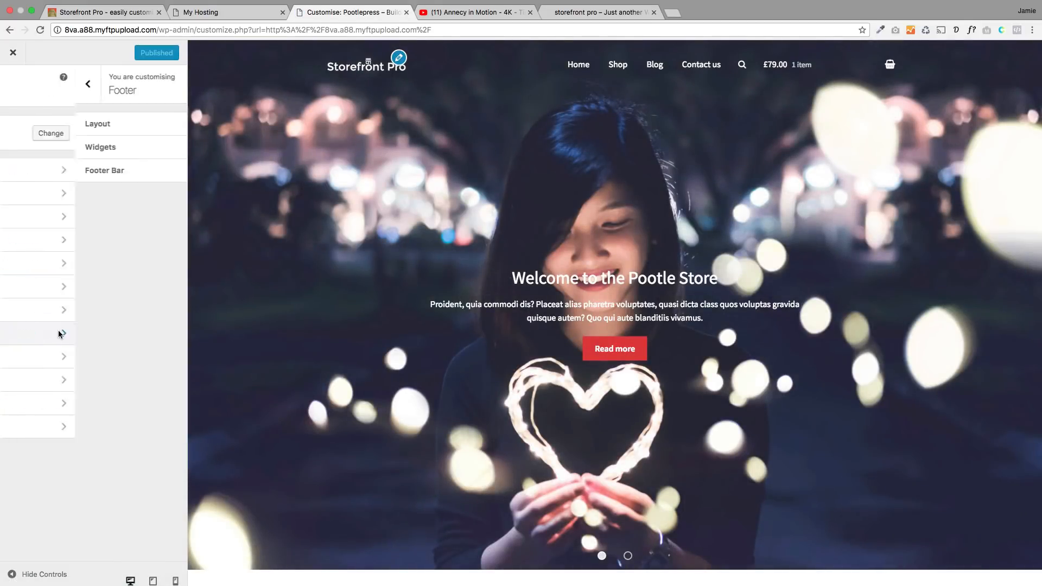
left_click(44, 128)
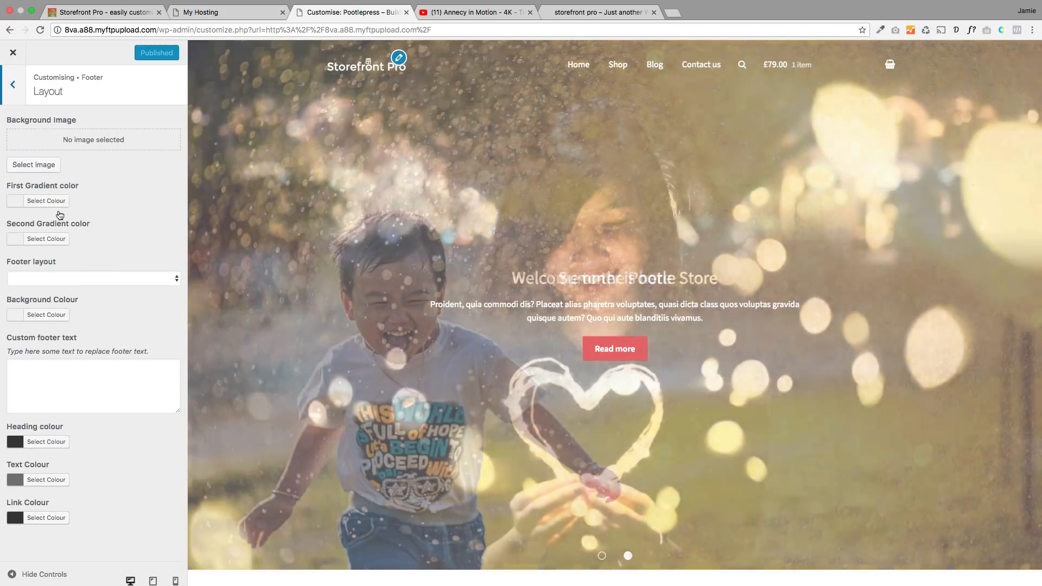
left_click(48, 201)
left_click(42, 339)
left_click(138, 162)
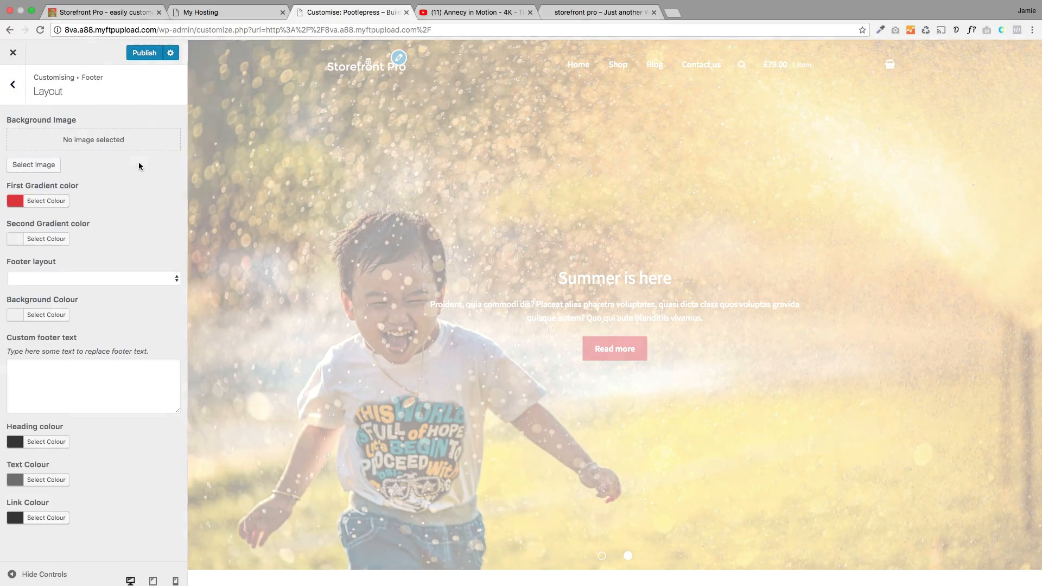
left_click(48, 239)
left_click(54, 376)
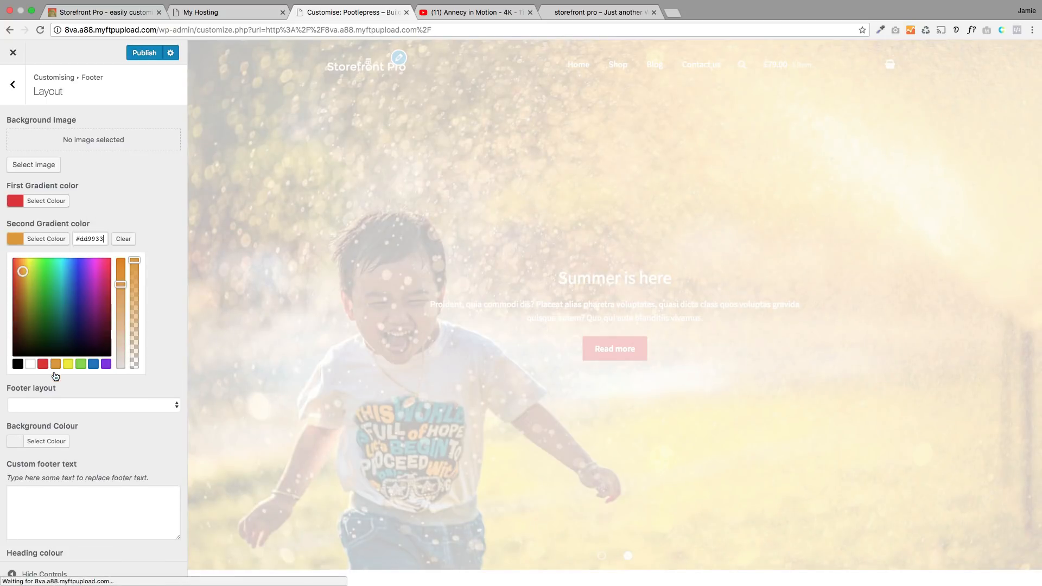
Set the custom footer text to a build credit naming the builder and Pootlepress.
scroll(461, 437, "down", 15)
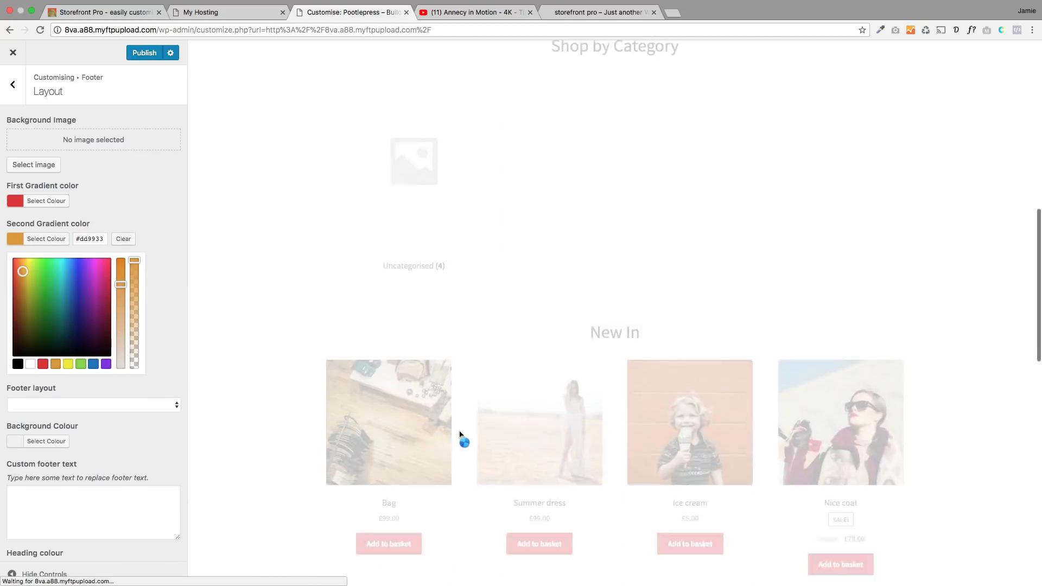
scroll(454, 434, "down", 10)
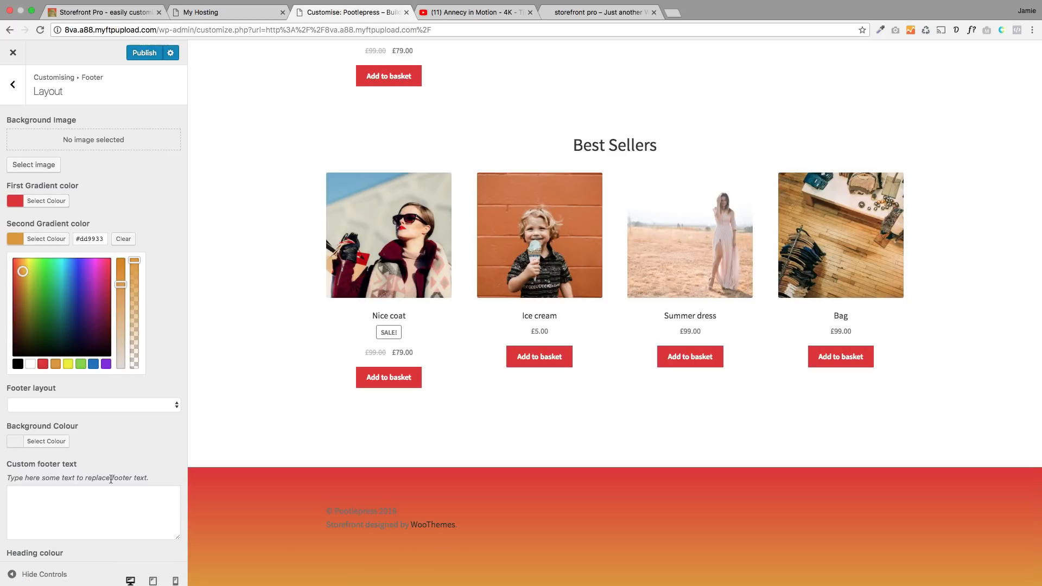
left_click(105, 502)
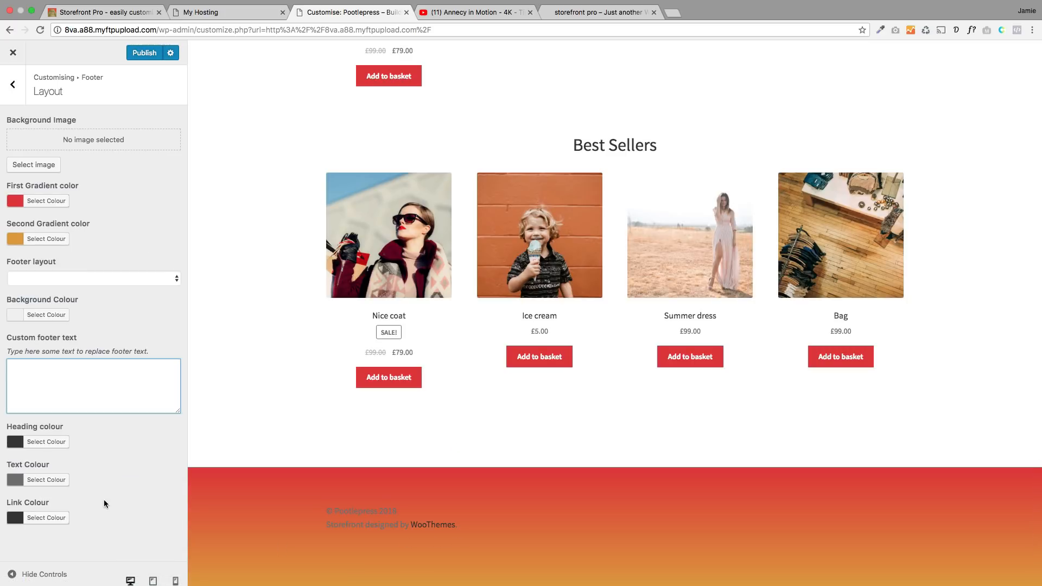
type("Built b")
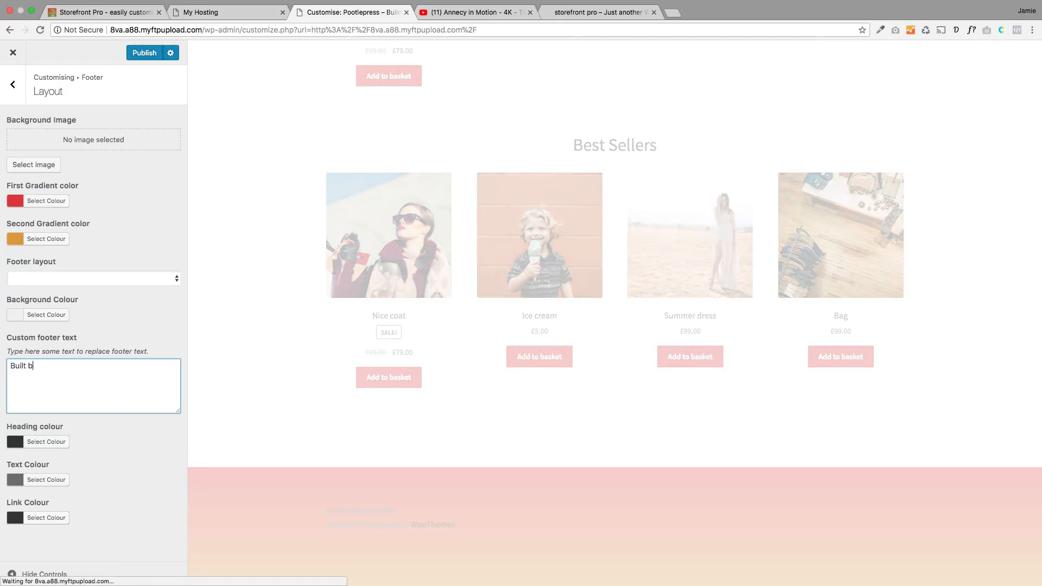
type("y Jamie from Pootlepress")
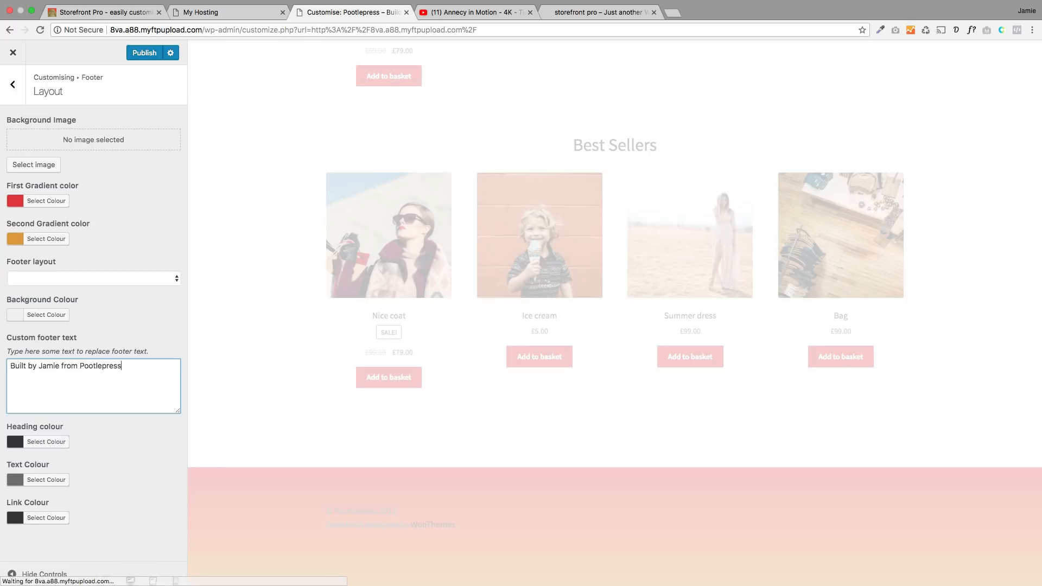
Make the footer heading colour and text colour white (#ffffff).
left_click(39, 443)
left_click(14, 462)
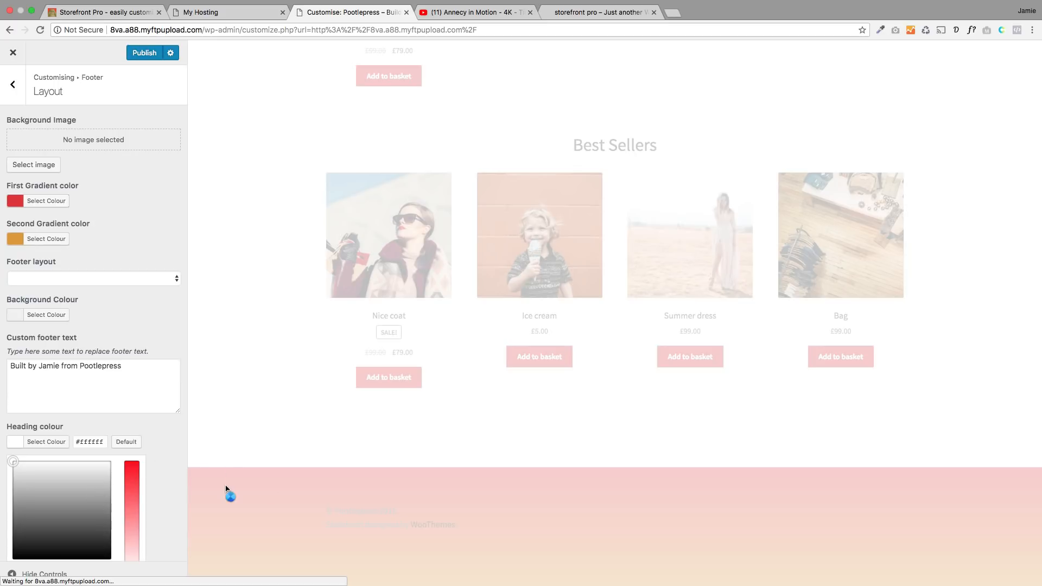
scroll(44, 488, "down", 3)
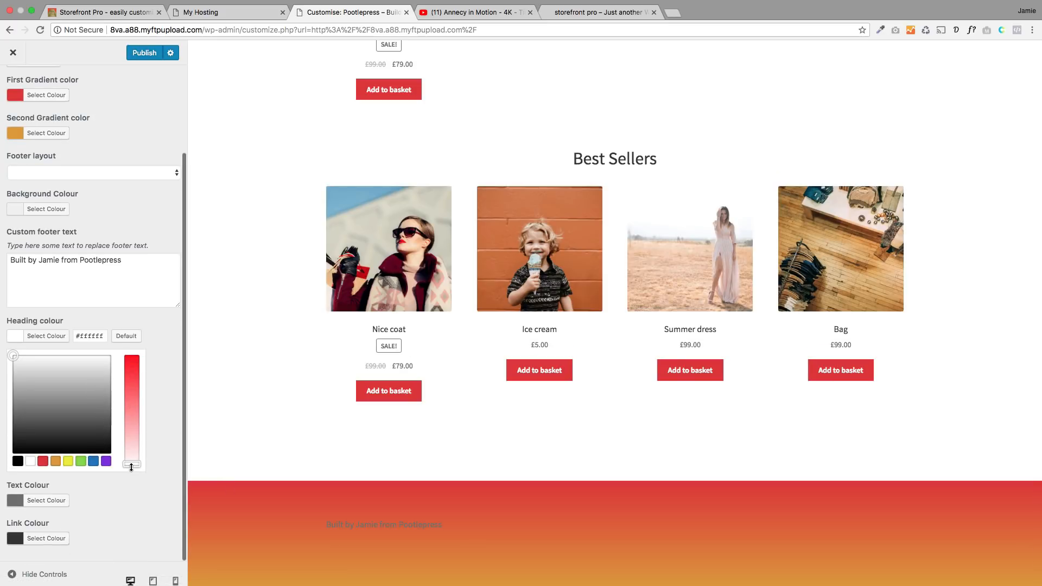
left_click(38, 502)
left_click(30, 499)
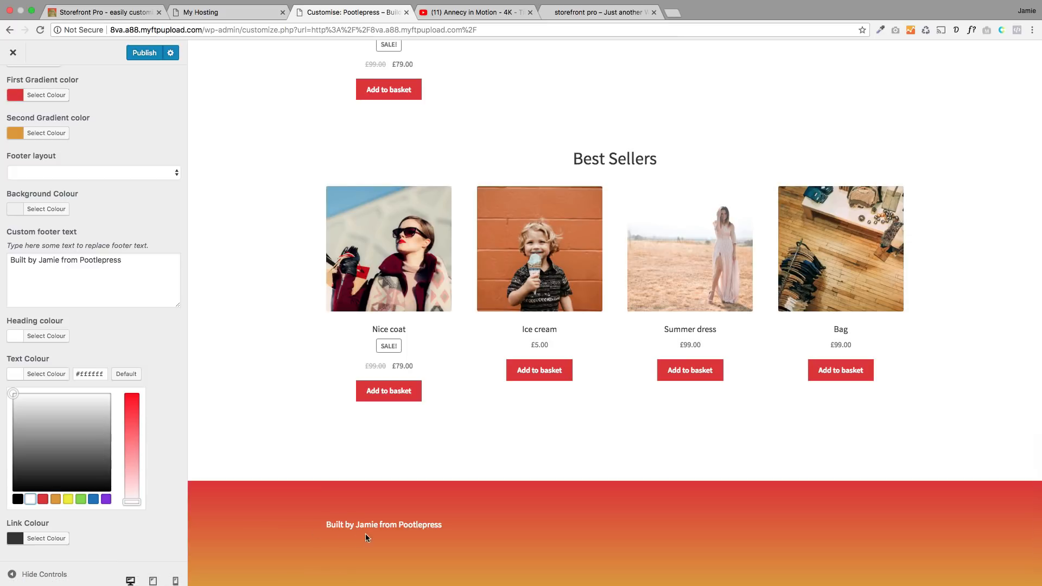
scroll(245, 302, "up", 20)
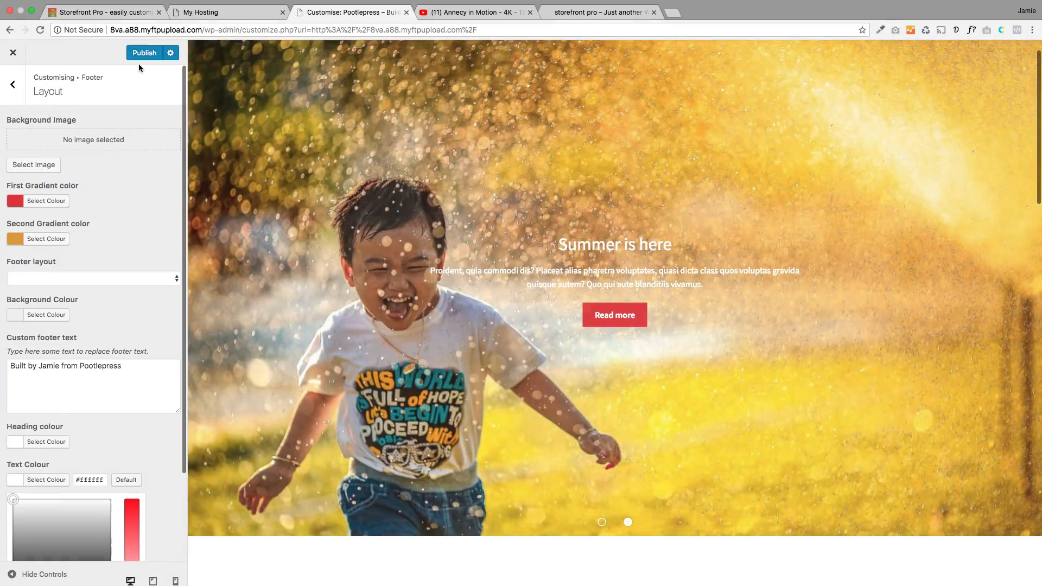
Publish the footer changes and scroll the live home page to check the new footer.
left_click(140, 57)
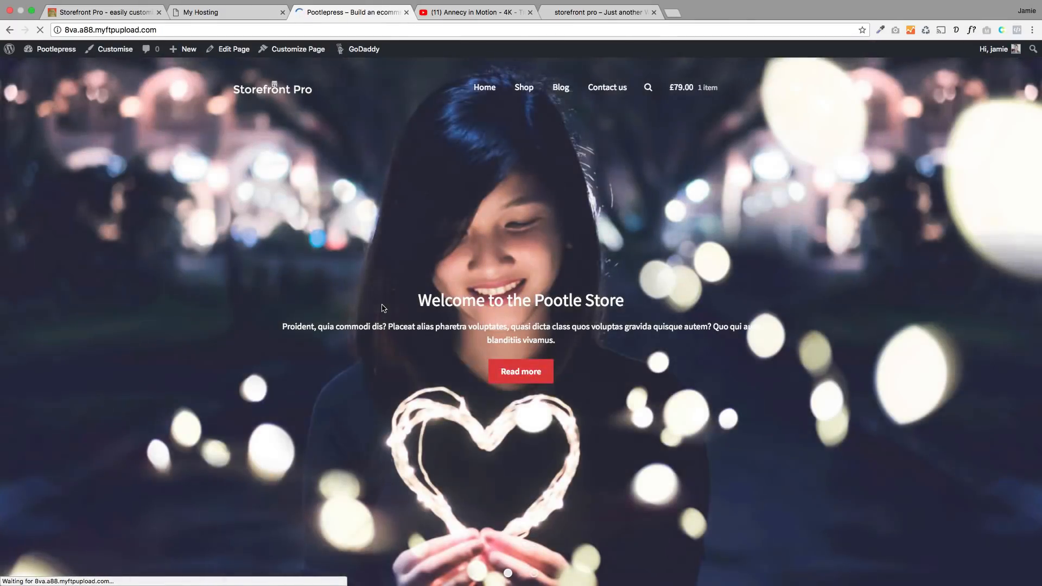
scroll(383, 305, "down", 3)
scroll(384, 309, "up", 3)
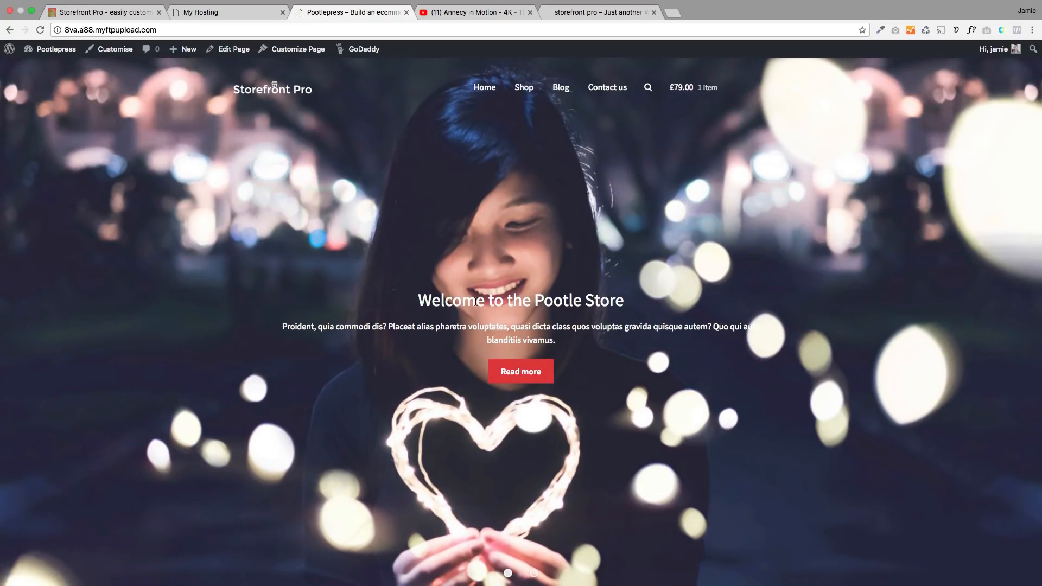
scroll(465, 361, "down", 2)
scroll(465, 361, "up", 2)
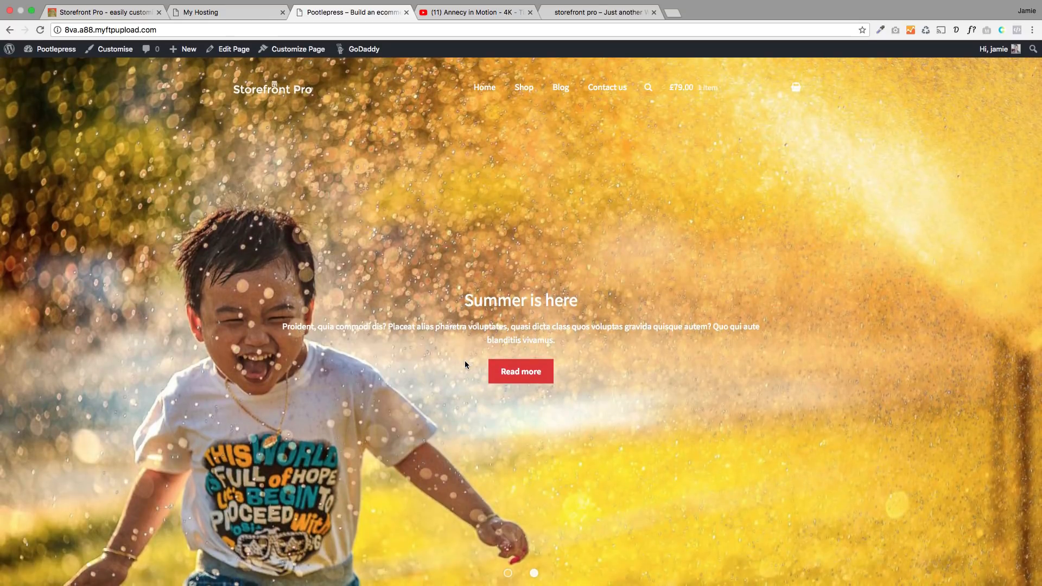
scroll(465, 362, "down", 3)
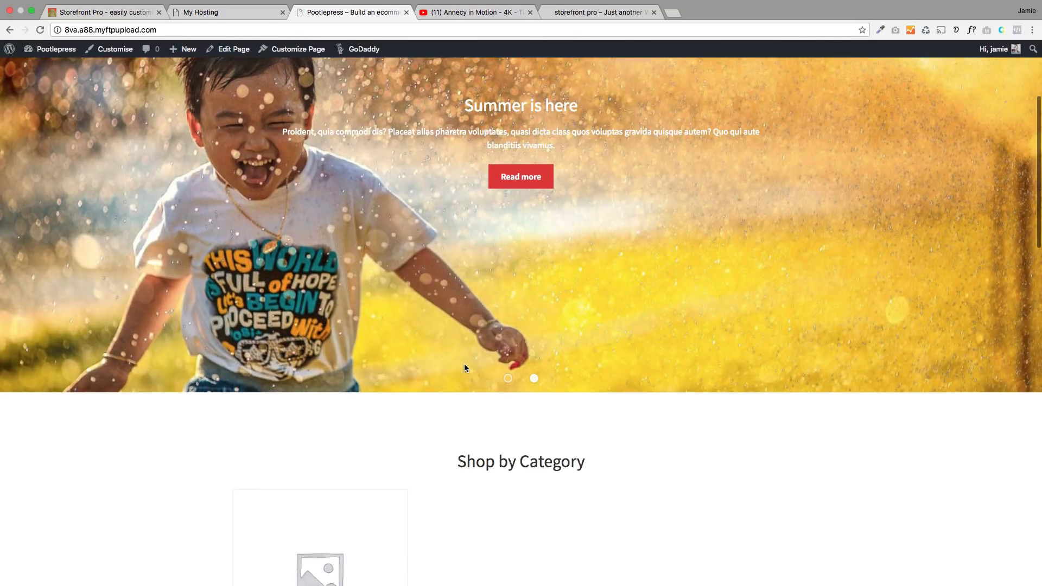
scroll(464, 364, "down", 8)
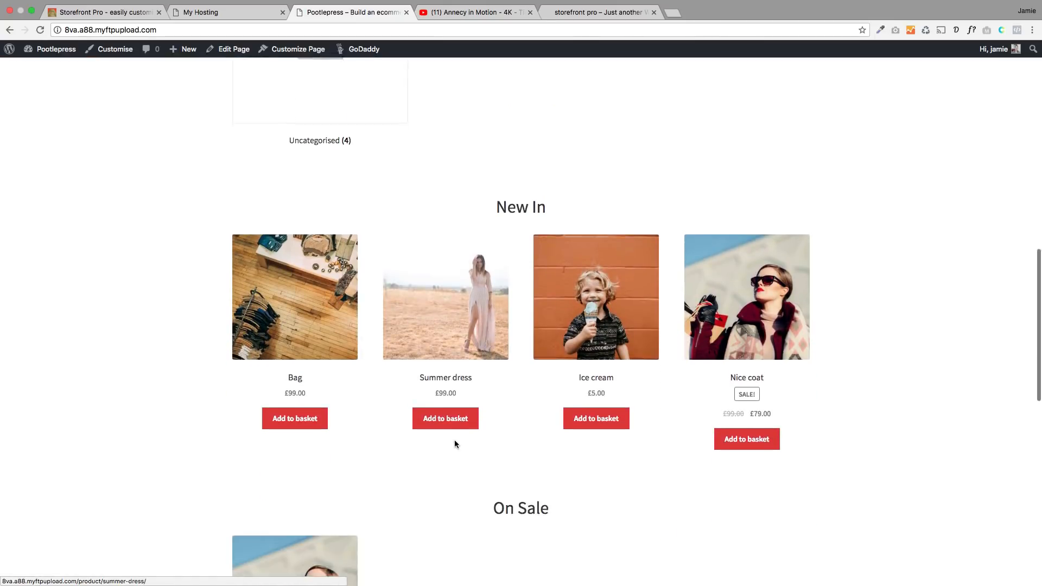
scroll(454, 442, "down", 3)
scroll(458, 416, "down", 6)
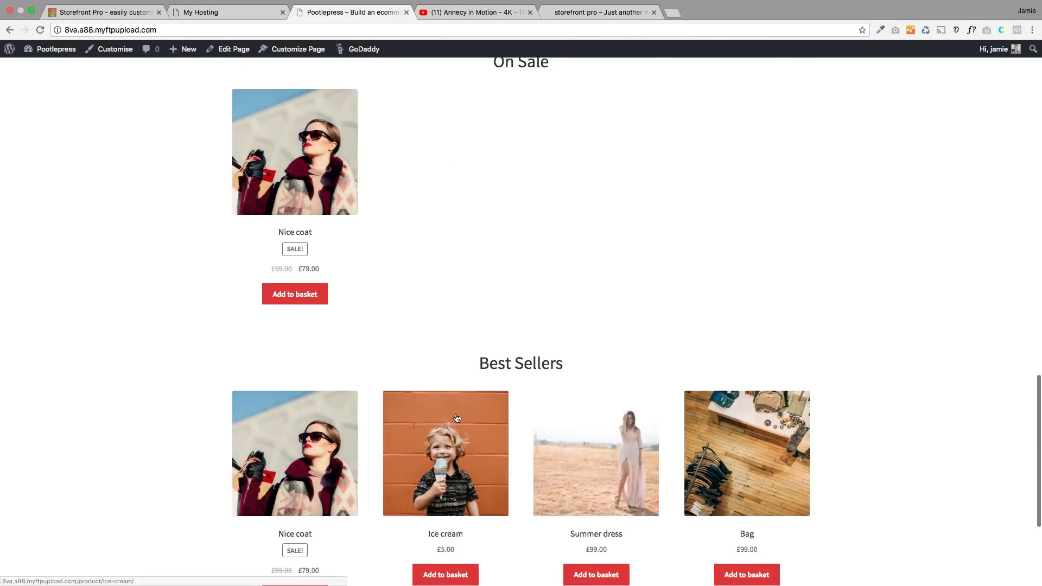
scroll(454, 413, "up", 12)
scroll(423, 374, "up", 10)
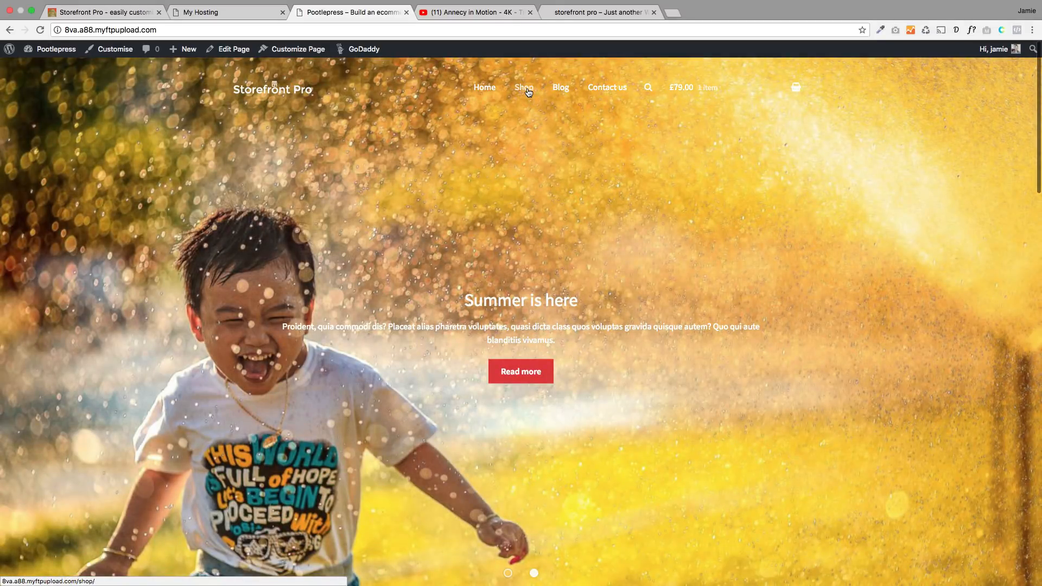
Browse the Shop page and the Nice coat product's description and reviews.
left_click(524, 88)
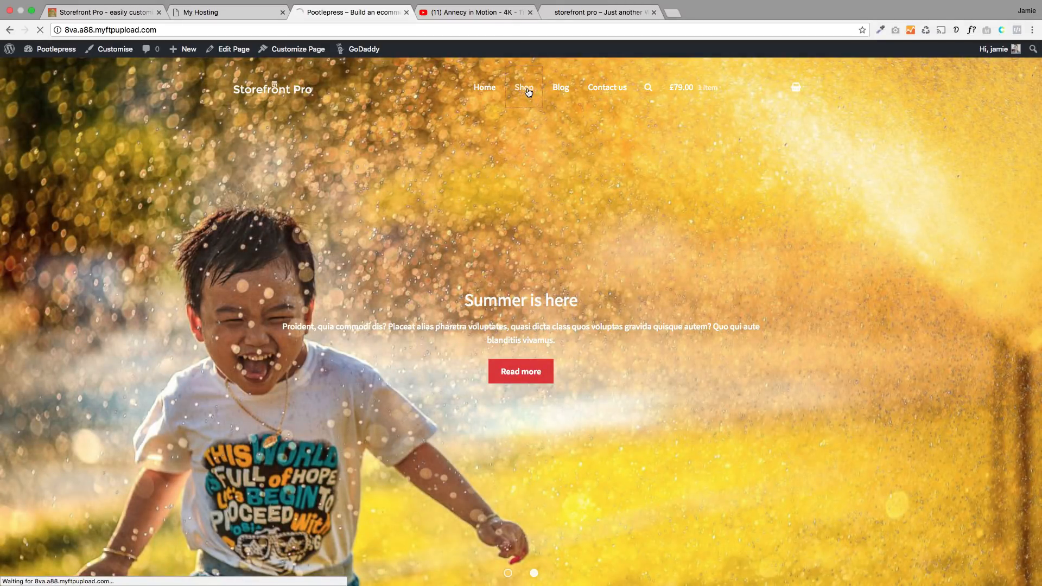
scroll(253, 375, "down", 2)
scroll(254, 374, "up", 3)
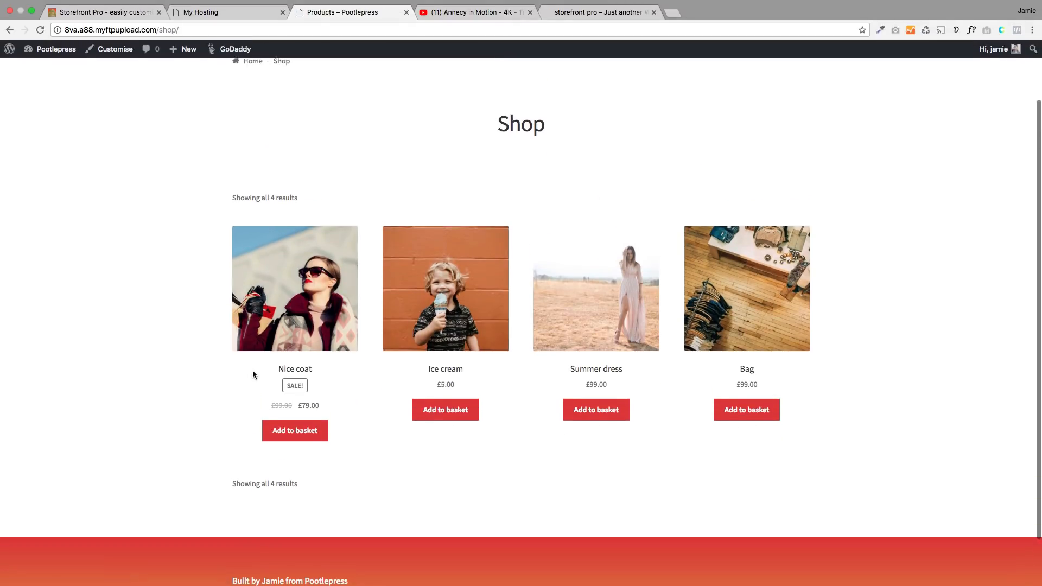
left_click(253, 374)
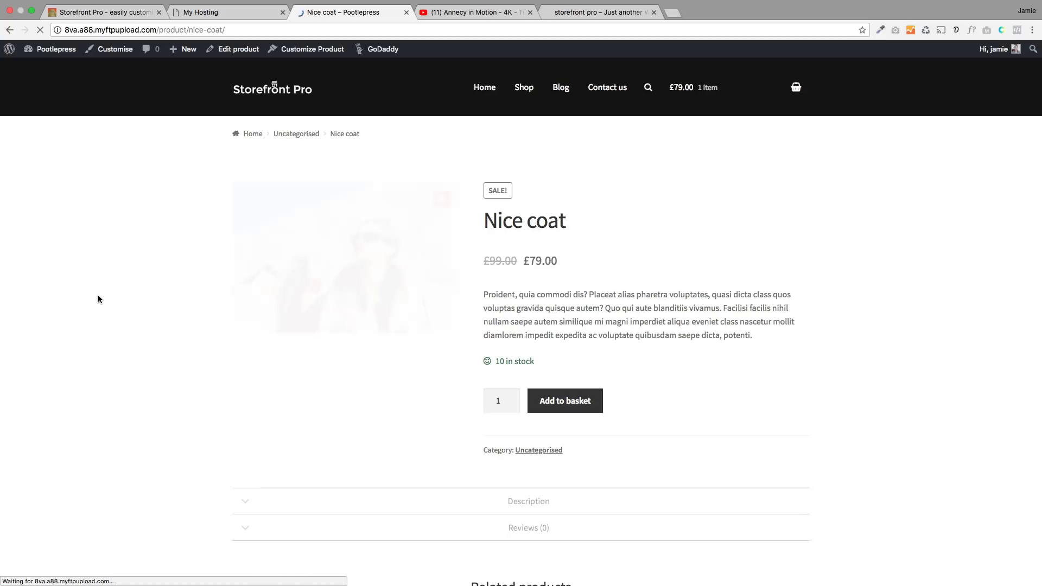
scroll(291, 326, "down", 5)
scroll(354, 304, "up", 2)
left_click(355, 304)
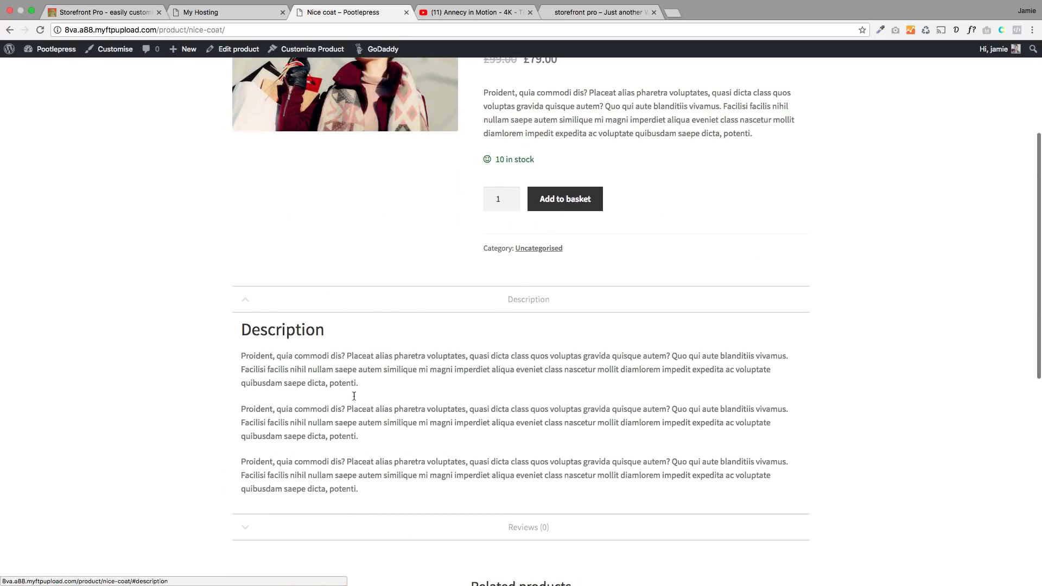
left_click(369, 529)
scroll(161, 372, "down", 3)
scroll(161, 372, "up", 10)
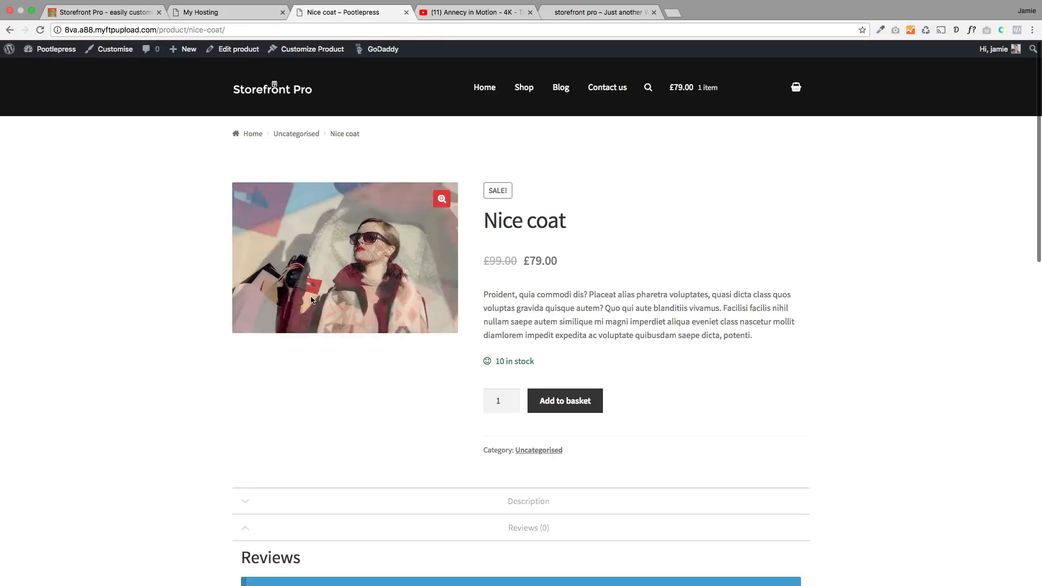
Look through the Blog page and one of its posts.
left_click(561, 87)
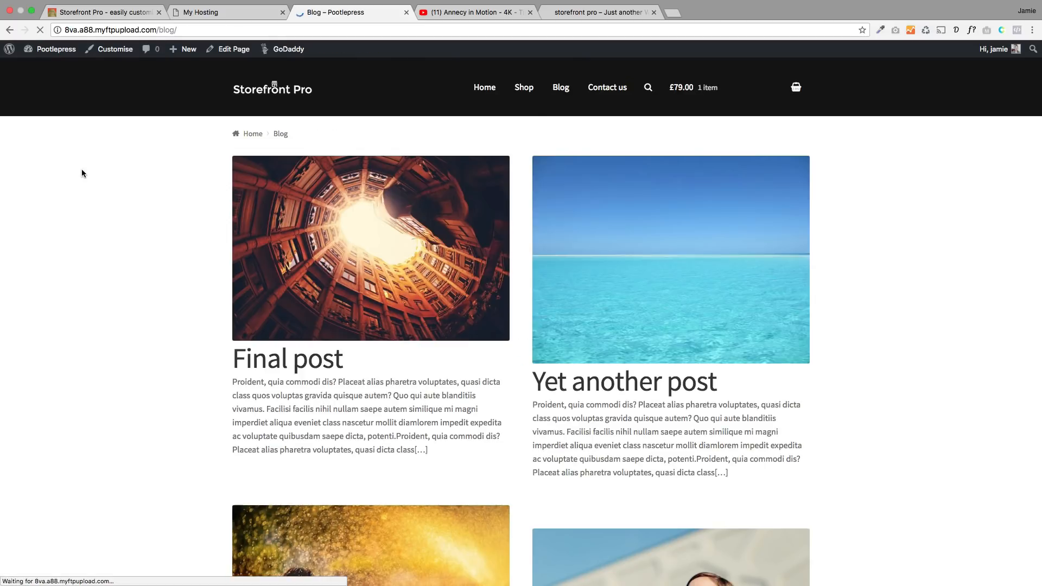
scroll(160, 378, "down", 5)
scroll(161, 377, "up", 6)
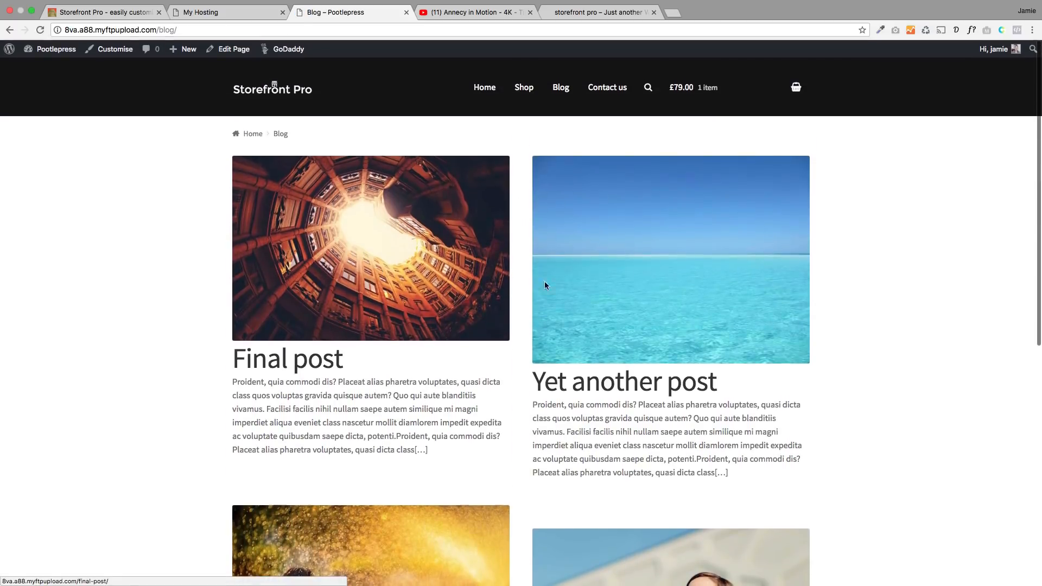
scroll(488, 521, "down", 3)
left_click(658, 509)
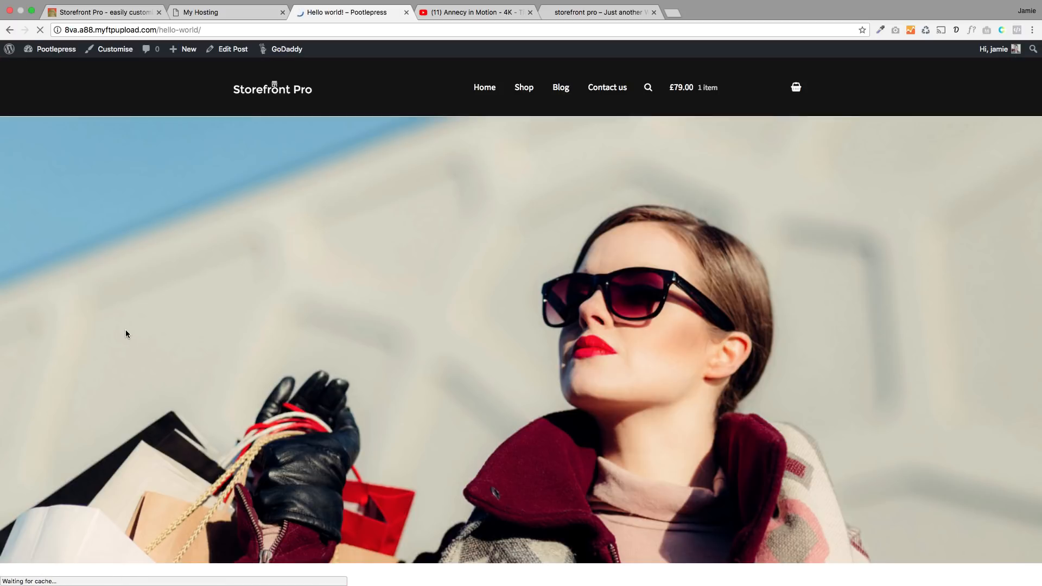
scroll(117, 342, "down", 8)
scroll(119, 350, "up", 6)
scroll(120, 353, "up", 3)
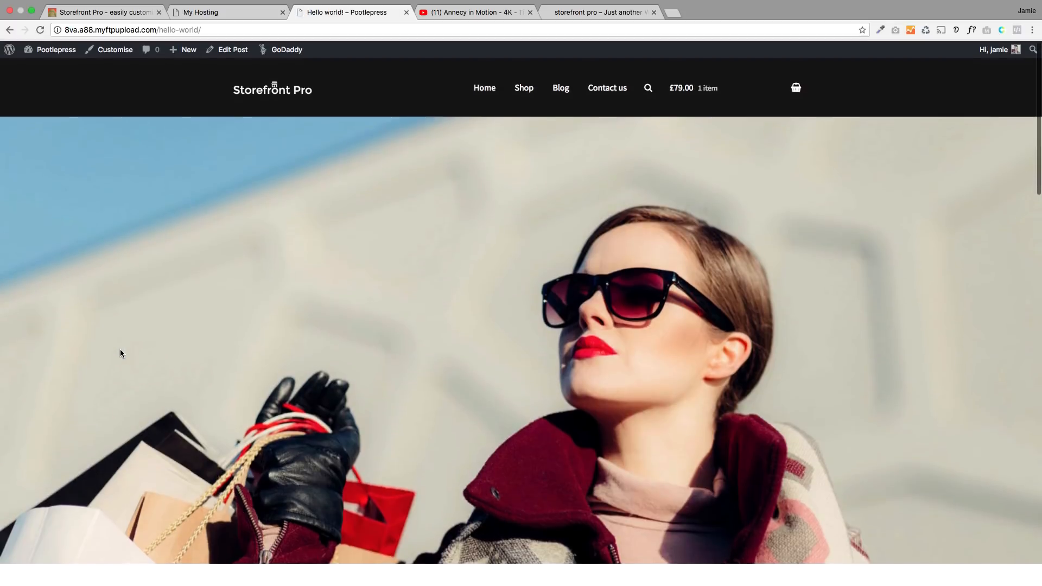
scroll(121, 353, "down", 5)
scroll(120, 354, "up", 5)
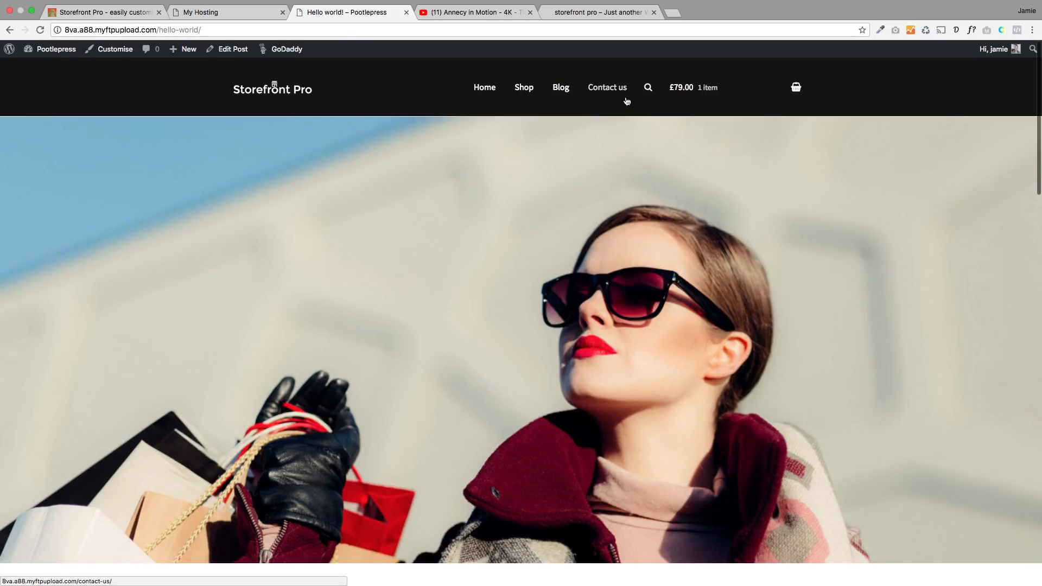
Check the Contact us page, then return to the home page via the logo.
left_click(607, 88)
scroll(156, 274, "down", 4)
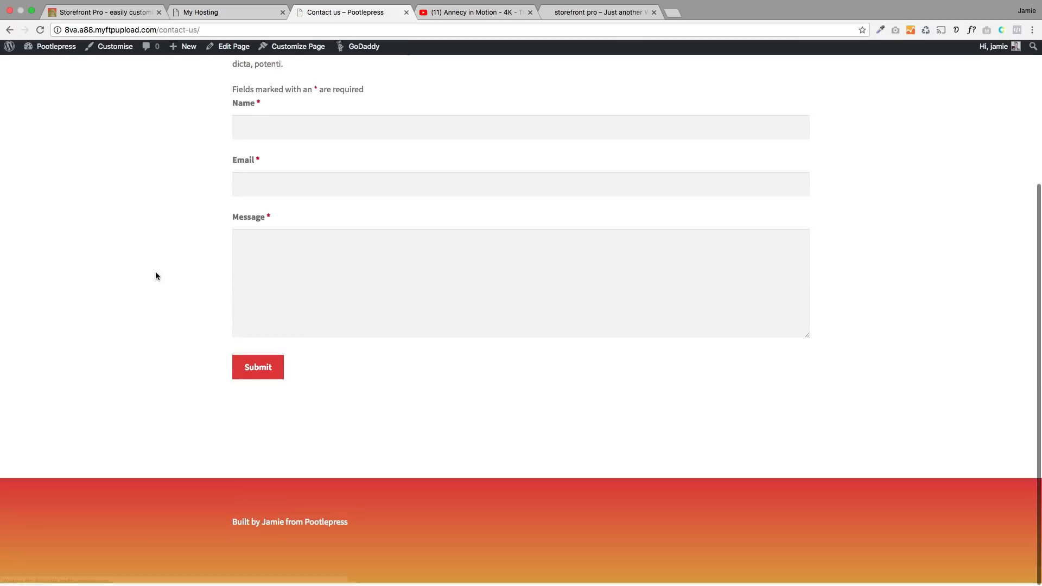
scroll(156, 274, "up", 4)
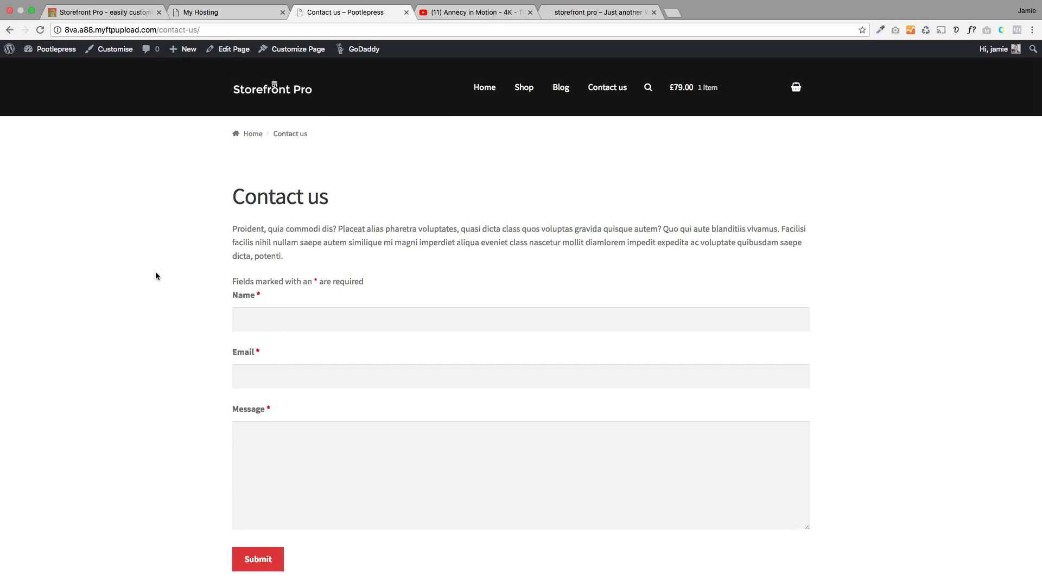
left_click(266, 90)
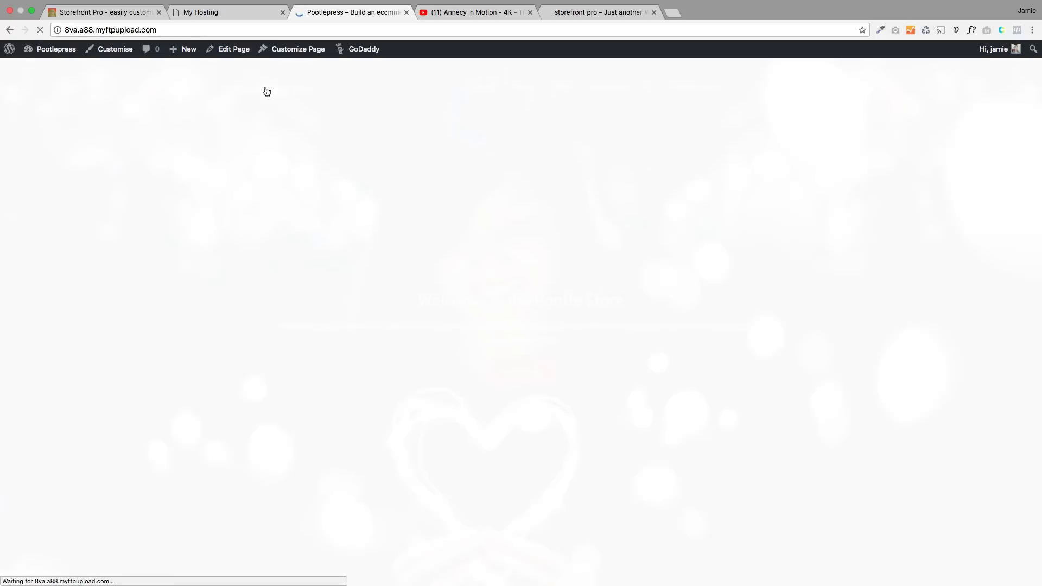